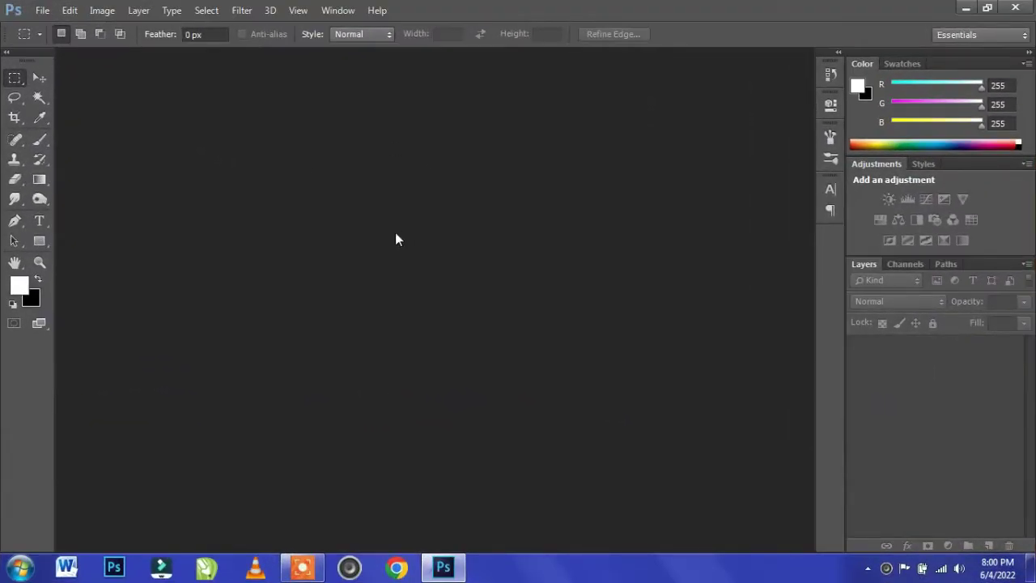
{"action": "left_click", "coordinate": [43, 9]}
{"action": "left_click", "coordinate": [53, 41]}
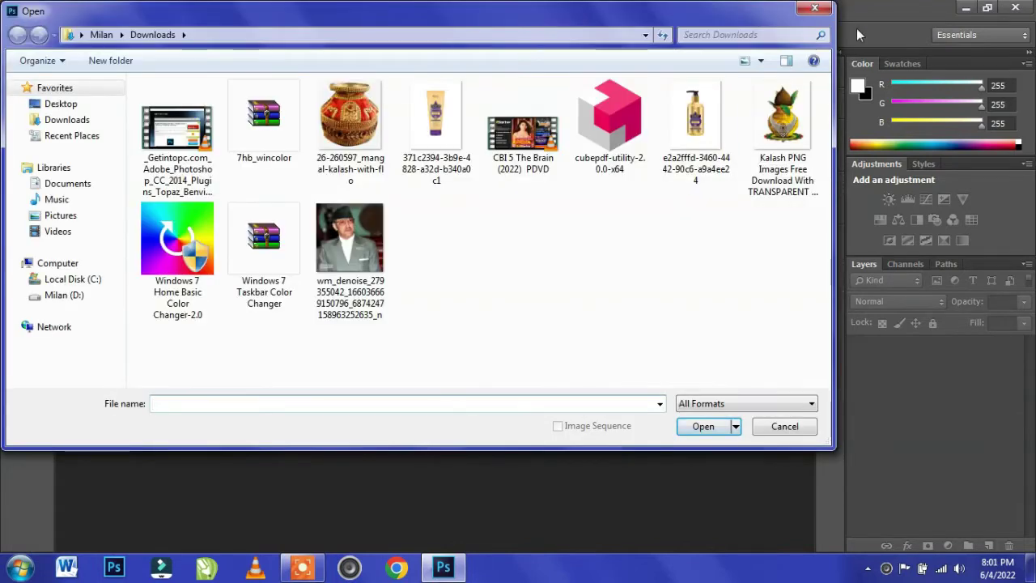
{"action": "left_click", "coordinate": [695, 122]}
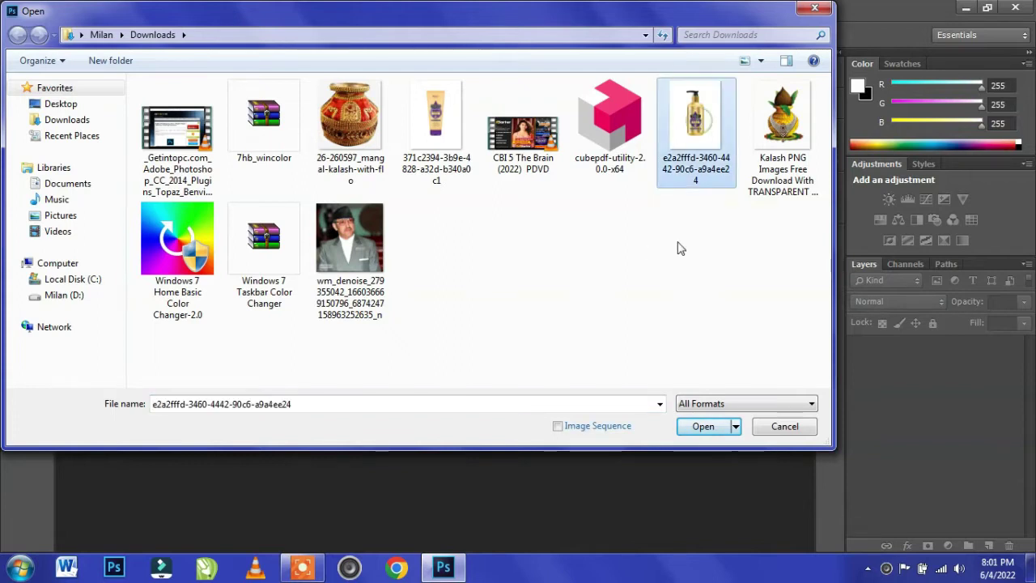
{"action": "left_click", "coordinate": [703, 427]}
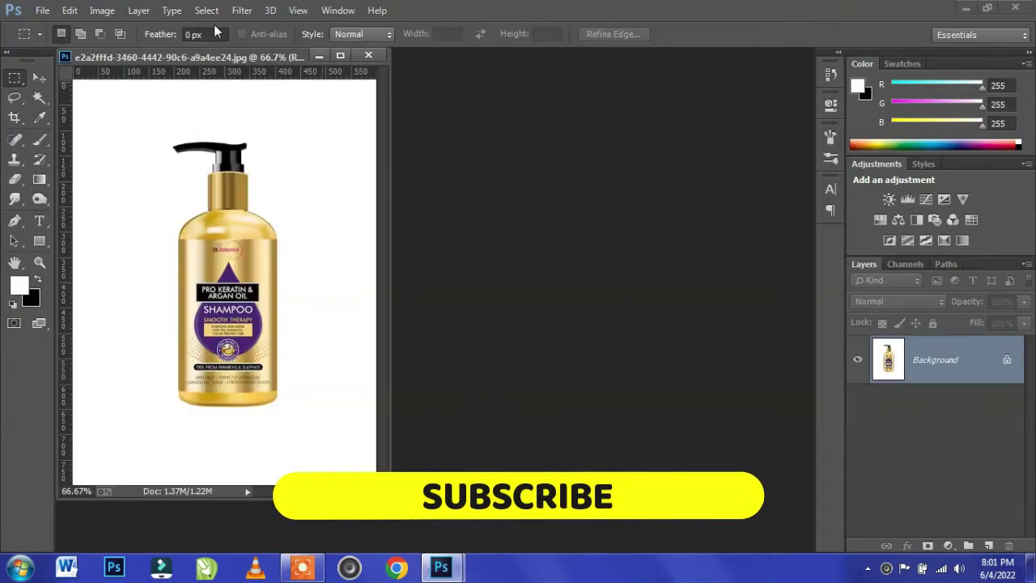
{"action": "left_click_drag", "start_coordinate": [235, 57], "coordinate": [366, 60]}
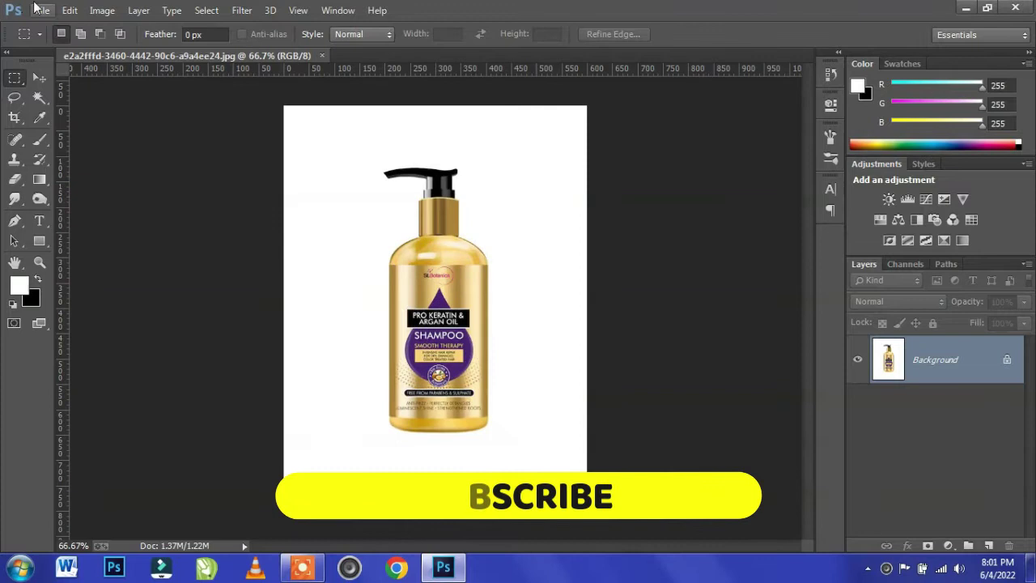
{"action": "left_click", "coordinate": [42, 10]}
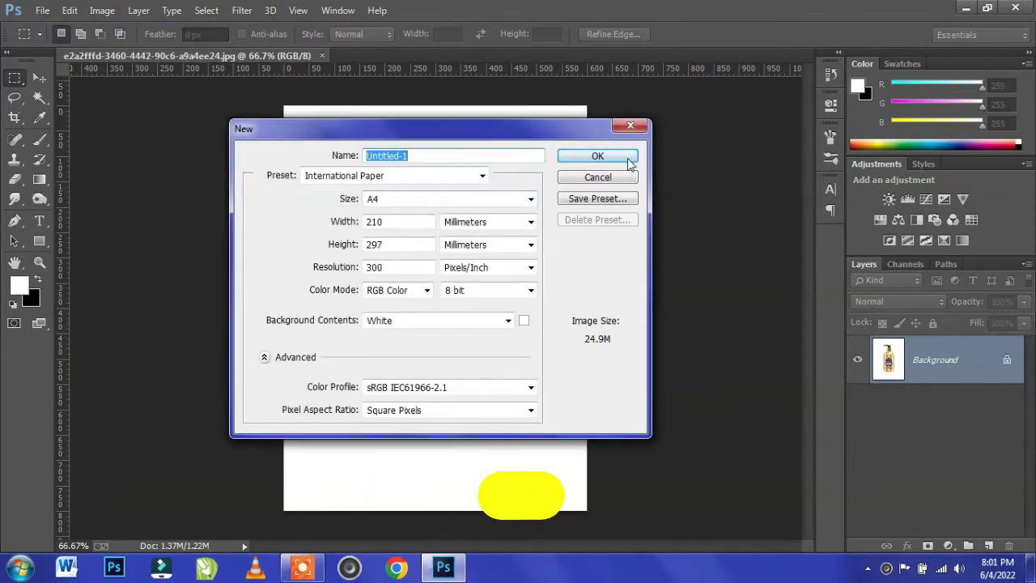
Create the blank A4 document, tile it 2-up vertically beside the photo, and zoom the reference in.
{"action": "left_click", "coordinate": [623, 157]}
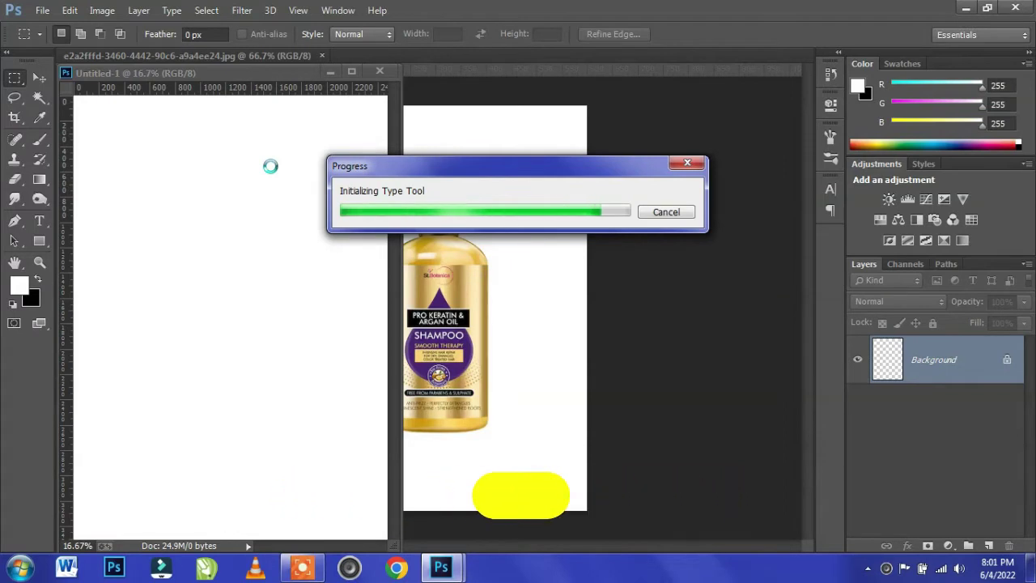
{"action": "left_click", "coordinate": [328, 12]}
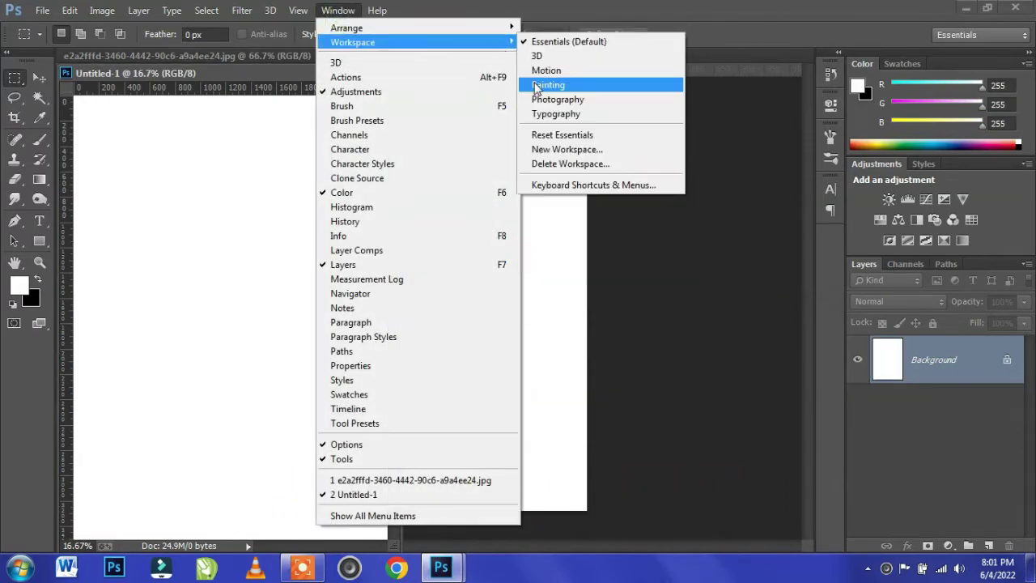
{"action": "mouse_move", "coordinate": [346, 28]}
{"action": "left_click", "coordinate": [564, 71]}
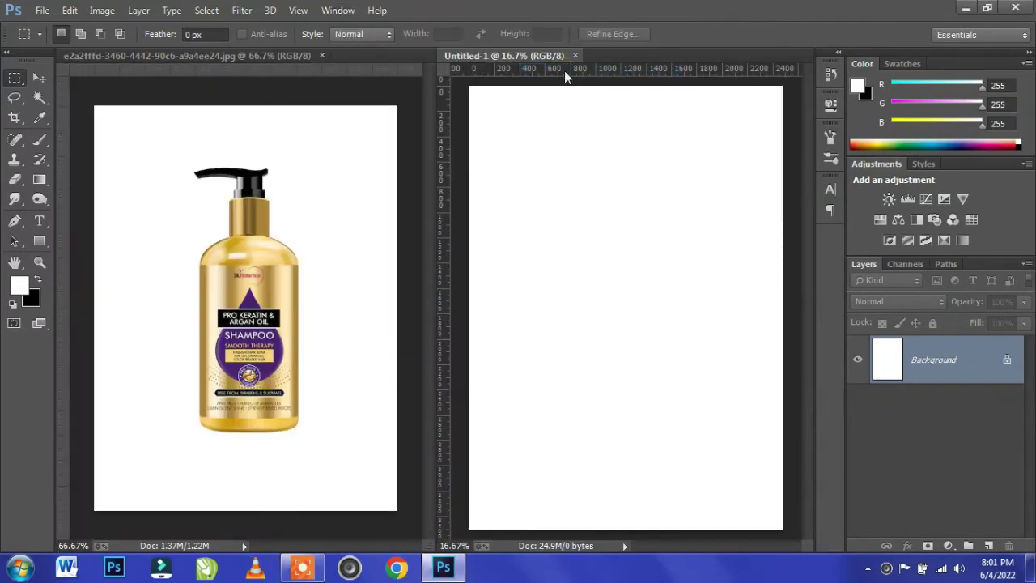
{"action": "left_click", "coordinate": [35, 77]}
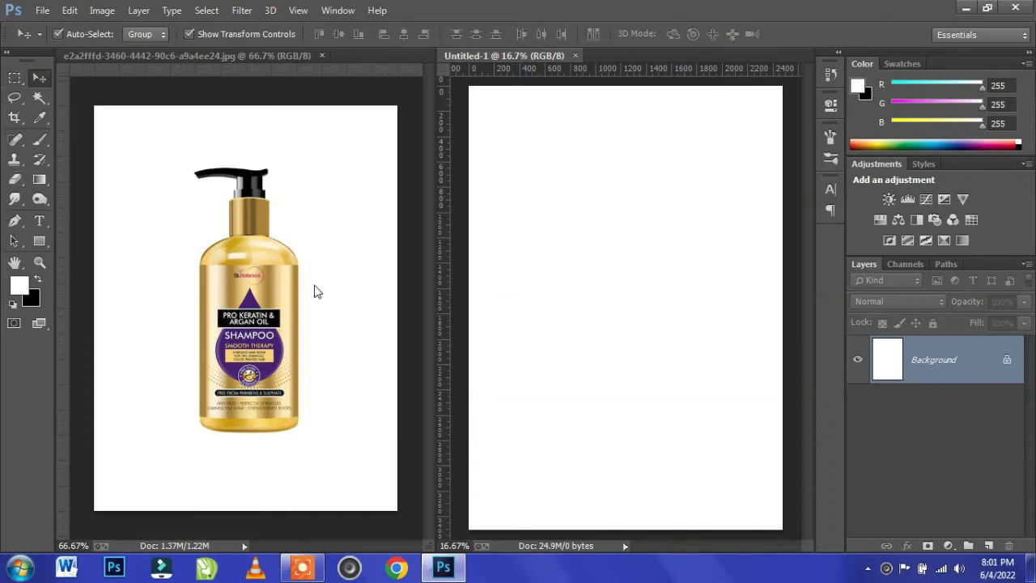
{"action": "left_click", "coordinate": [315, 289]}
{"action": "scroll", "coordinate": [251, 312], "scroll_direction": "up", "scroll_amount": 1}
{"action": "scroll", "coordinate": [251, 311], "scroll_direction": "up", "scroll_amount": 1}
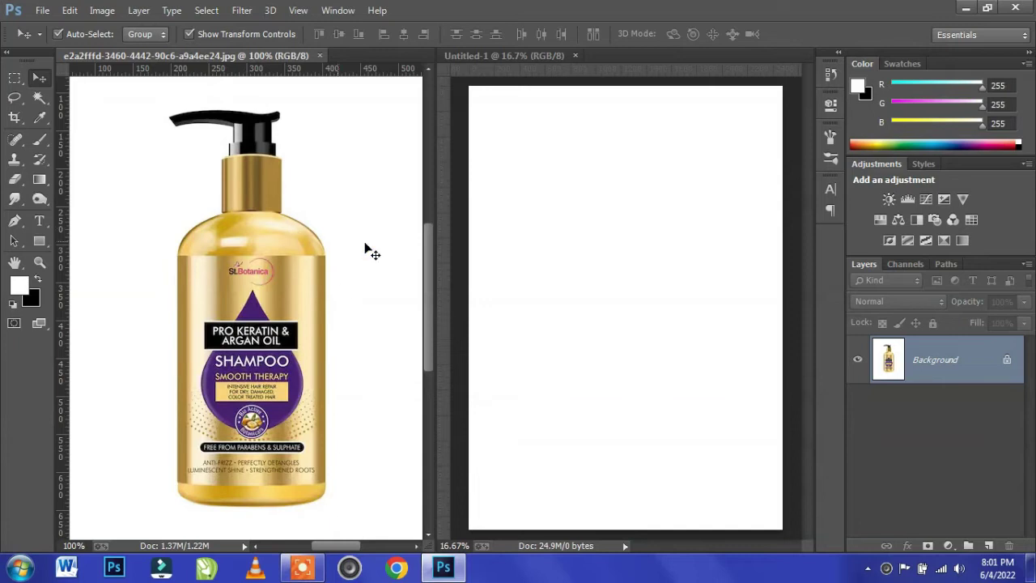
Draw a tall black-filled rectangle on the blank page.
{"action": "left_click", "coordinate": [37, 240]}
{"action": "left_click", "coordinate": [139, 34]}
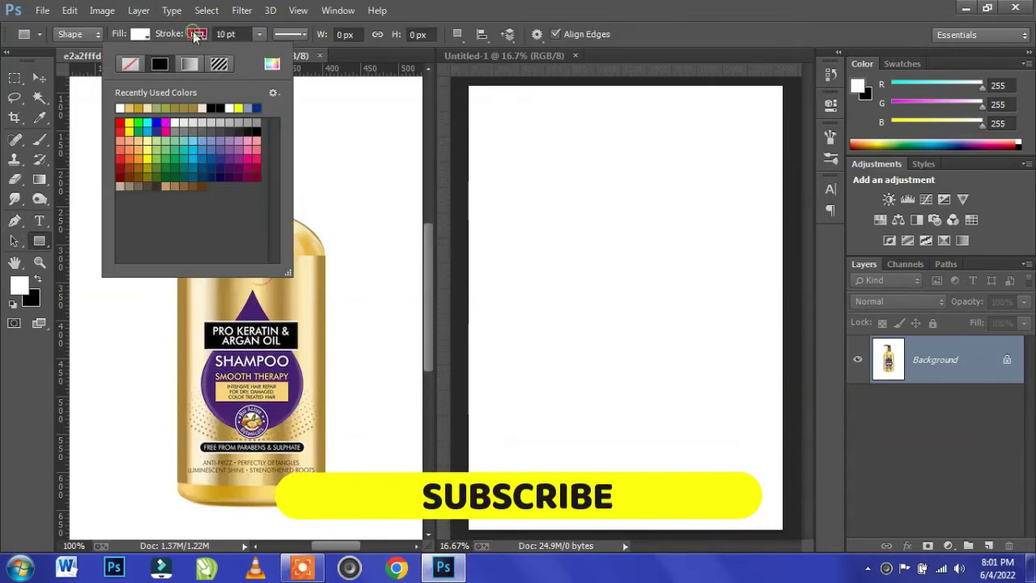
{"action": "left_click", "coordinate": [140, 34]}
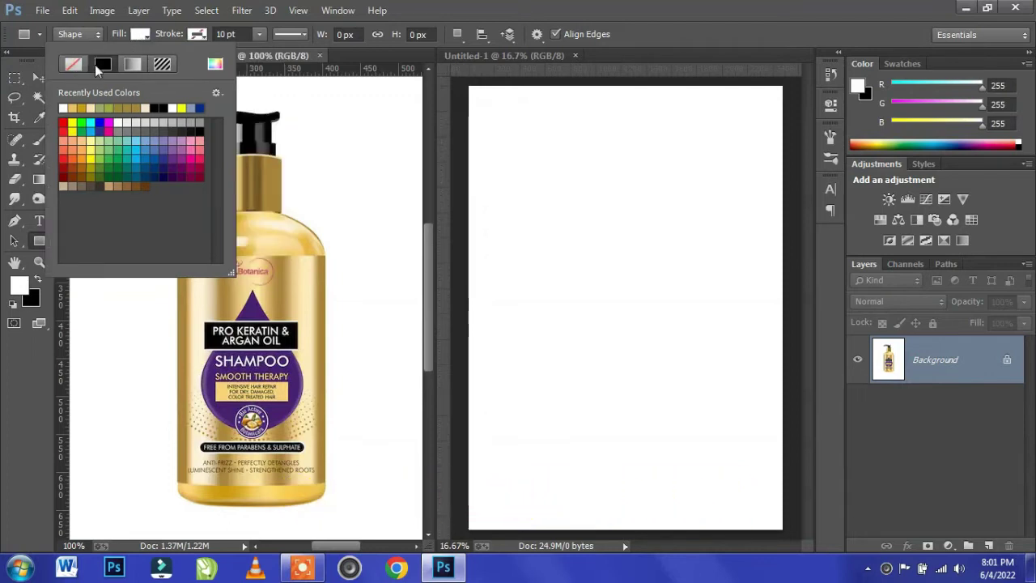
{"action": "left_click", "coordinate": [159, 108]}
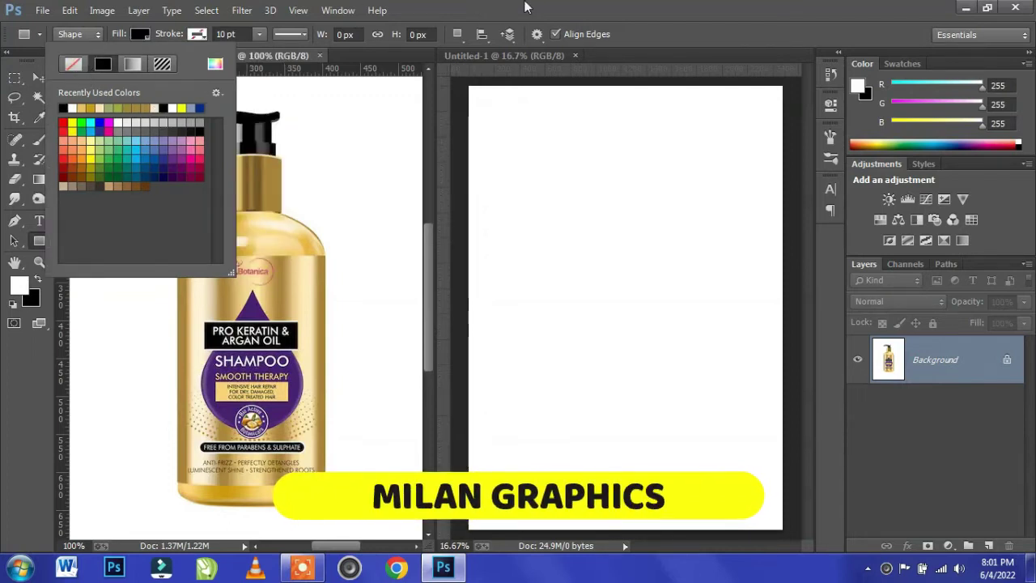
{"action": "left_click", "coordinate": [525, 6]}
{"action": "left_click", "coordinate": [566, 252]}
{"action": "mouse_move", "coordinate": [562, 240]}
{"action": "left_mouse_down"}
{"action": "mouse_move", "coordinate": [710, 489]}
{"action": "mouse_move", "coordinate": [694, 476]}
{"action": "left_mouse_up"}
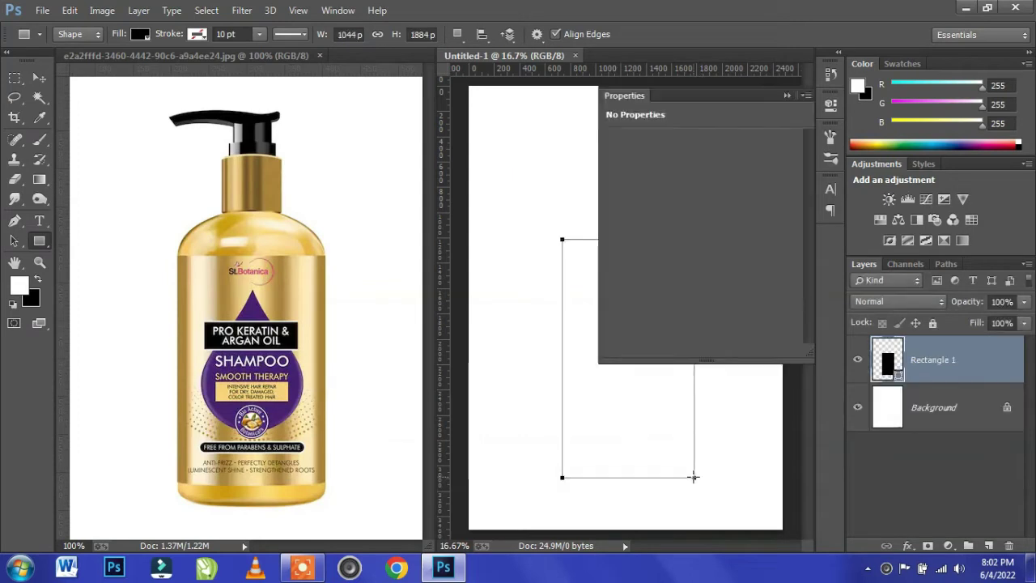
Round the rectangle's corners to 350 px top and 200 px bottom.
{"action": "left_click", "coordinate": [636, 253]}
{"action": "type", "text": "350 ="}
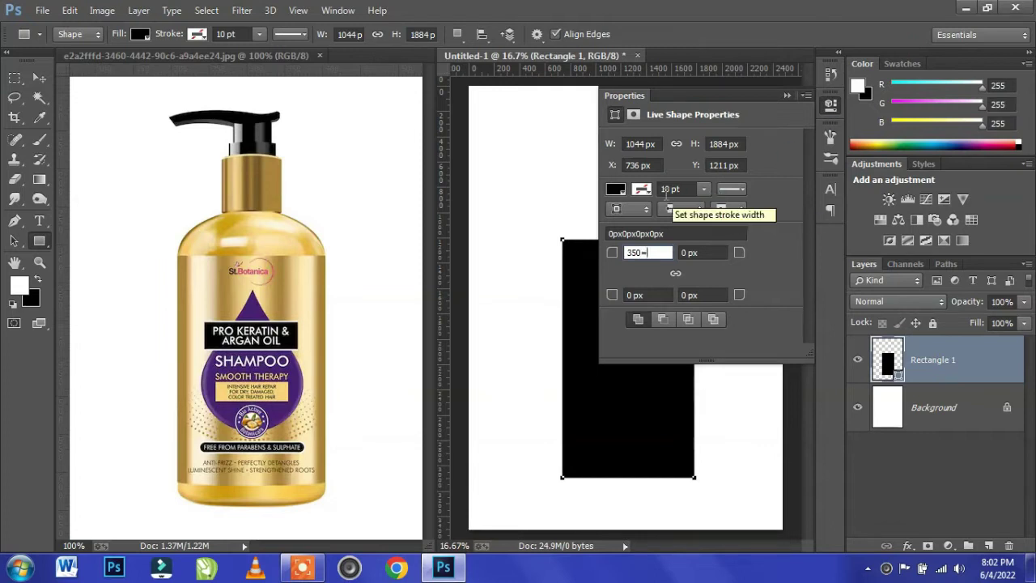
{"action": "key", "text": "super+equal"}
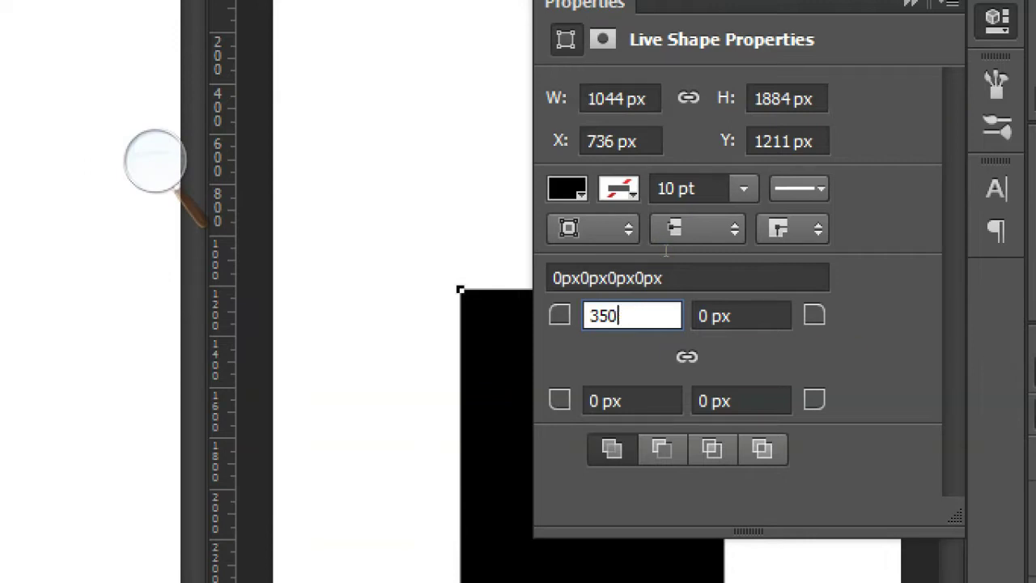
{"action": "key", "text": "Tab"}
{"action": "type", "text": "350"}
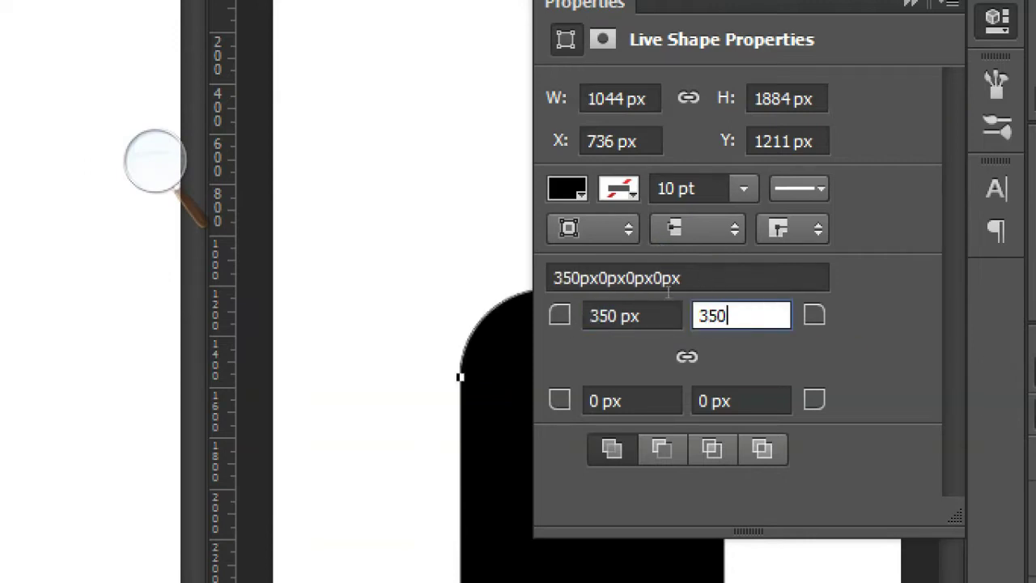
{"action": "key", "text": "Tab"}
{"action": "type", "text": "200"}
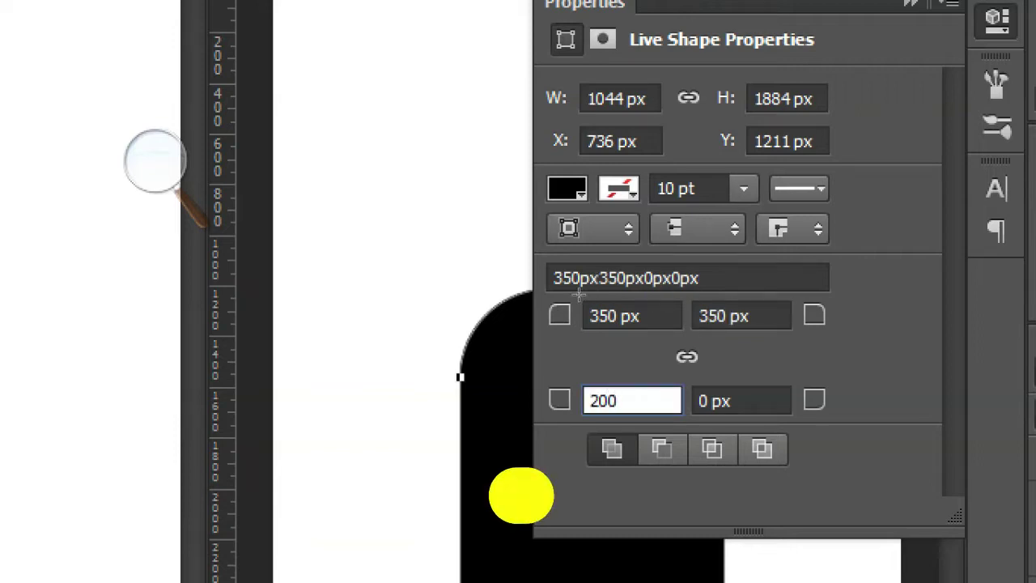
{"action": "key", "text": "Tab"}
{"action": "type", "text": "200"}
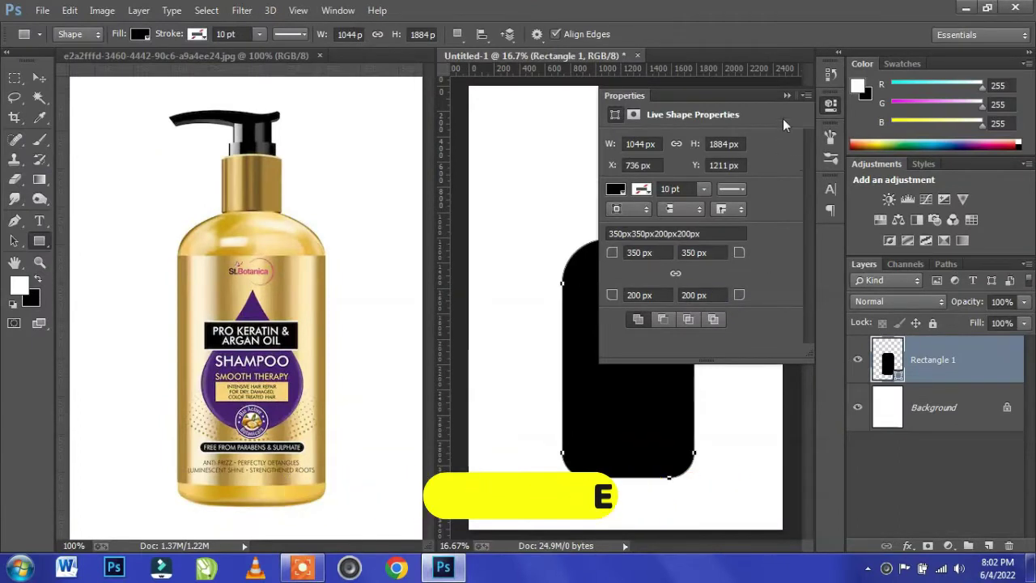
{"action": "left_click", "coordinate": [785, 95]}
{"action": "left_click", "coordinate": [39, 77]}
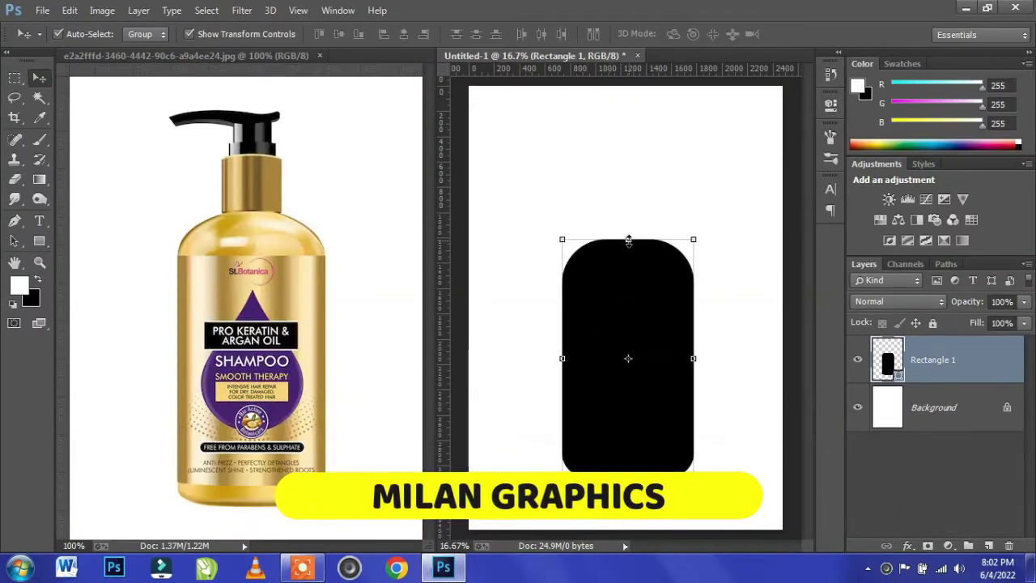
Draw a neck rectangle above the bottle body and stretch it taller.
{"action": "left_click_drag", "start_coordinate": [670, 269], "coordinate": [664, 276]}
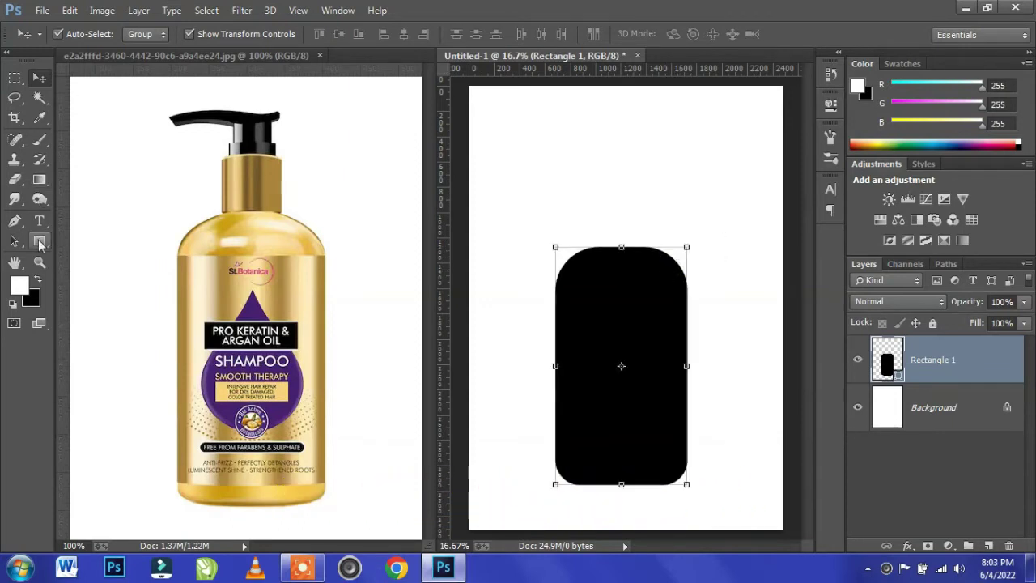
{"action": "left_click", "coordinate": [40, 243]}
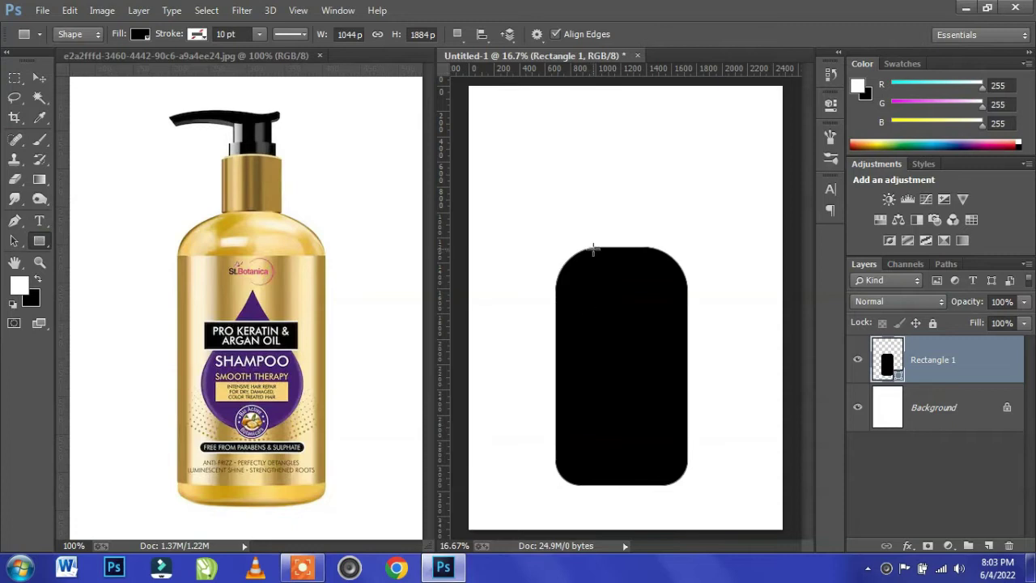
{"action": "left_click_drag", "start_coordinate": [593, 247], "coordinate": [654, 189]}
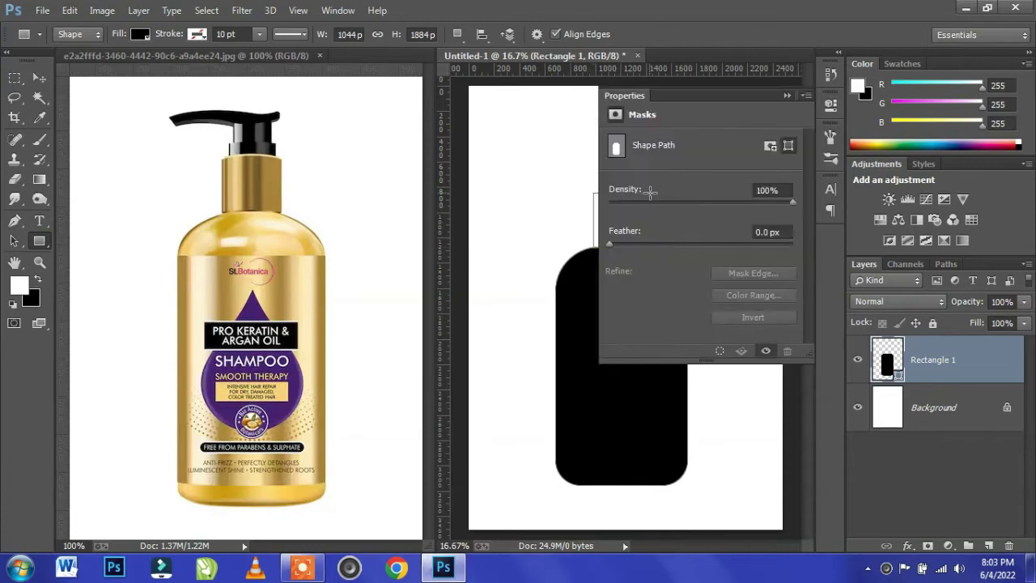
{"action": "left_click", "coordinate": [787, 95]}
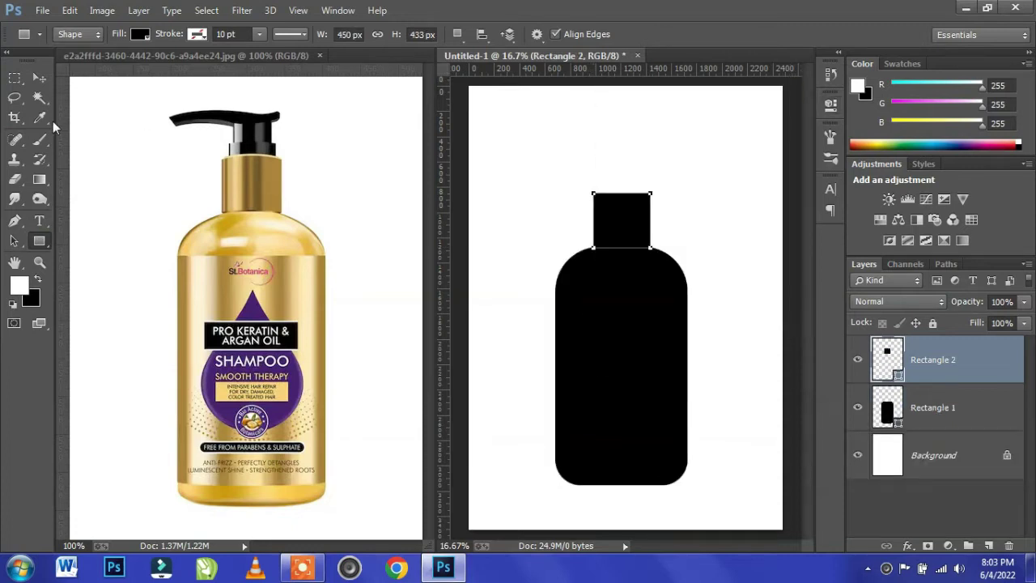
{"action": "left_click", "coordinate": [38, 78]}
{"action": "mouse_move", "coordinate": [622, 193]}
{"action": "left_mouse_down"}
{"action": "mouse_move", "coordinate": [622, 179]}
{"action": "mouse_move", "coordinate": [637, 219]}
{"action": "left_mouse_up"}
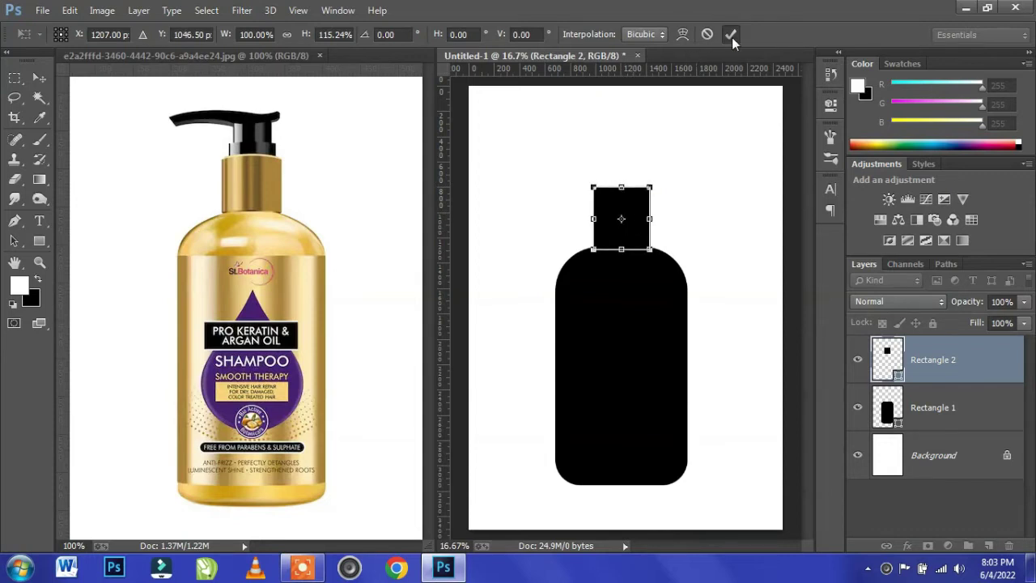
{"action": "left_click", "coordinate": [730, 34]}
Move both bottle shapes down and scale them together to about 905×2045 px.
{"action": "left_click", "coordinate": [723, 212]}
{"action": "left_click", "coordinate": [620, 215]}
{"action": "left_click", "coordinate": [640, 322], "text": "shift"}
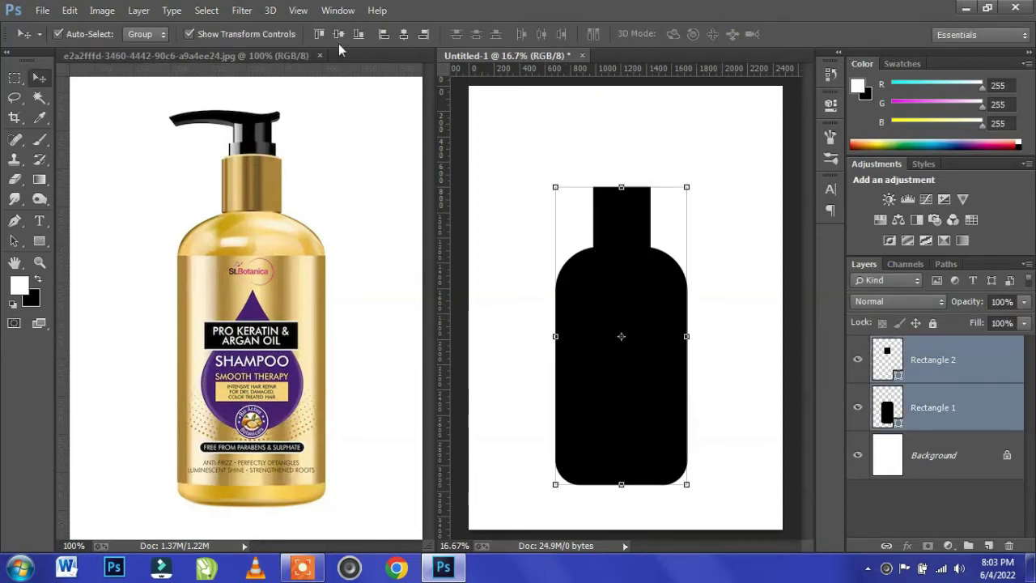
{"action": "left_click_drag", "start_coordinate": [625, 293], "coordinate": [625, 313]}
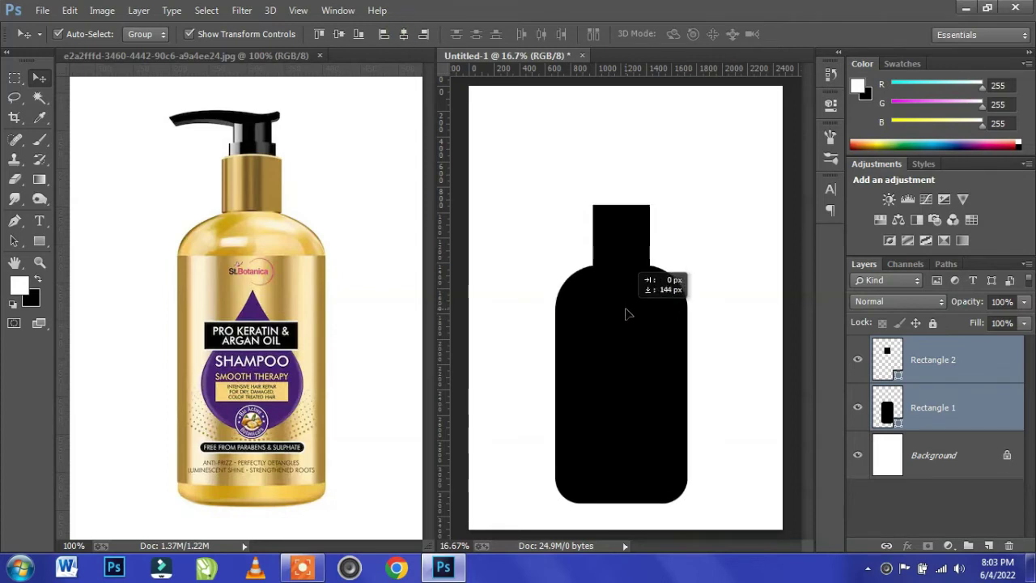
{"action": "left_click_drag", "start_coordinate": [686, 205], "coordinate": [678, 223]}
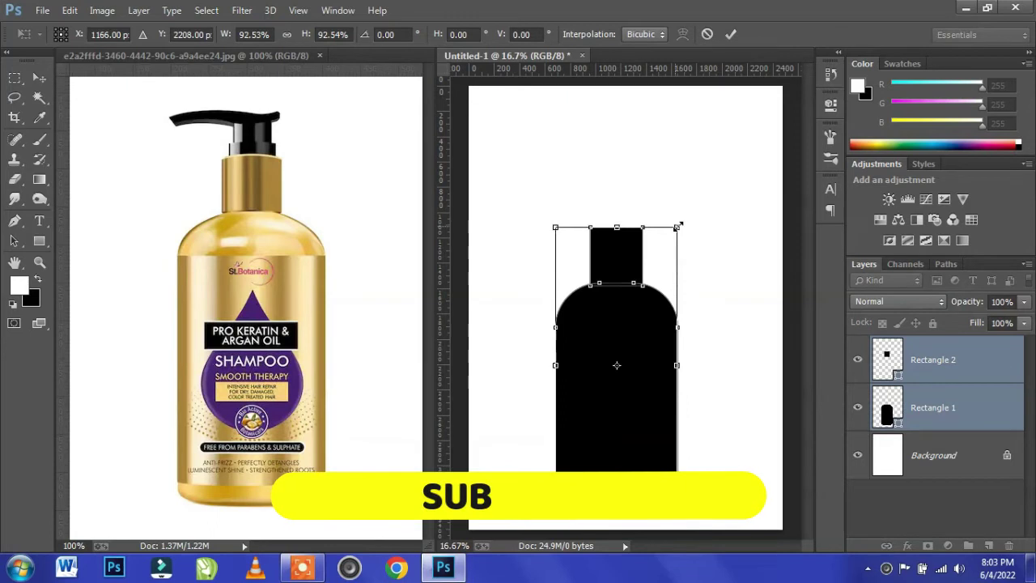
{"action": "left_click_drag", "start_coordinate": [679, 223], "coordinate": [666, 248]}
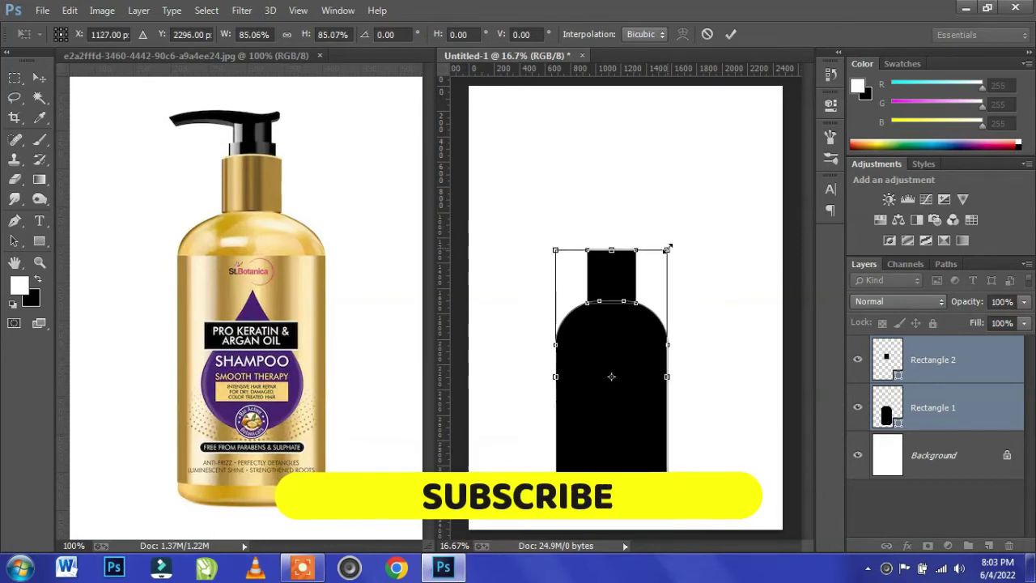
{"action": "key", "text": "Return"}
{"action": "left_click_drag", "start_coordinate": [620, 272], "coordinate": [637, 269]}
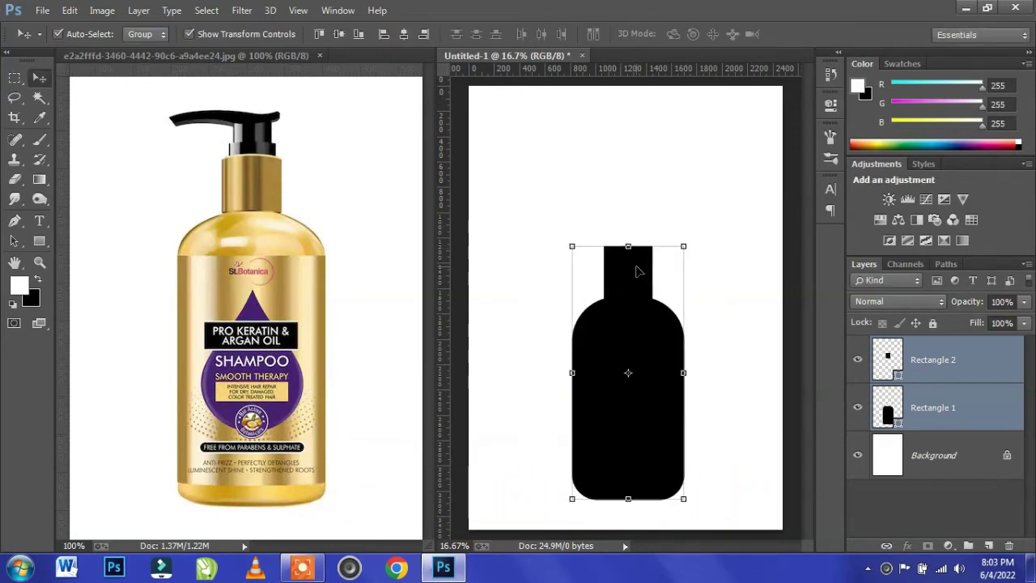
{"action": "key", "text": "ctrl+plus"}
{"action": "scroll", "coordinate": [637, 269], "scroll_direction": "down", "scroll_amount": 2}
Draw a 920 × 1084 px label rectangle across the bottle's middle.
{"action": "scroll", "coordinate": [637, 268], "scroll_direction": "down", "scroll_amount": 1}
{"action": "left_click", "coordinate": [761, 226]}
{"action": "left_click", "coordinate": [632, 275]}
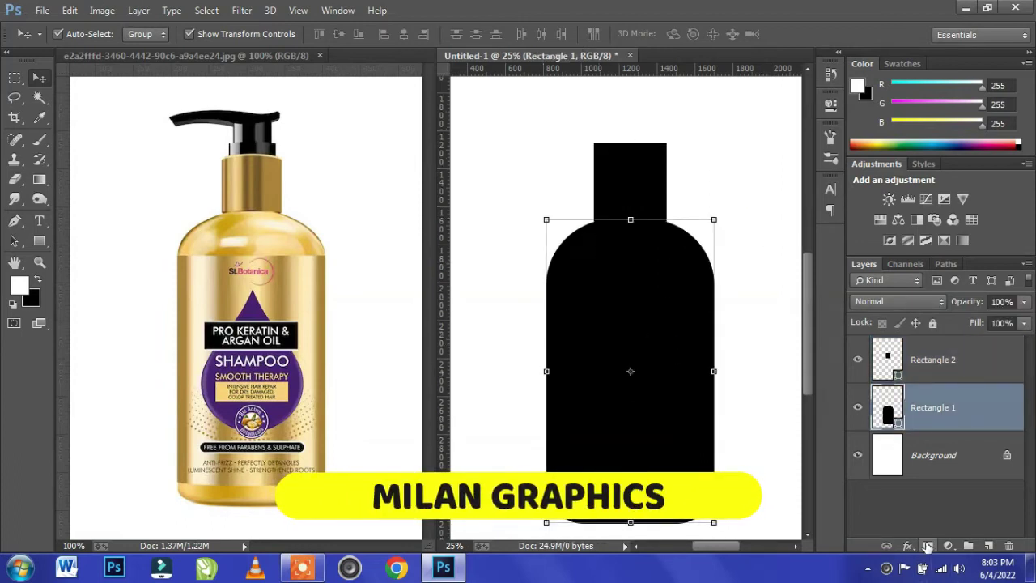
{"action": "left_click", "coordinate": [38, 240]}
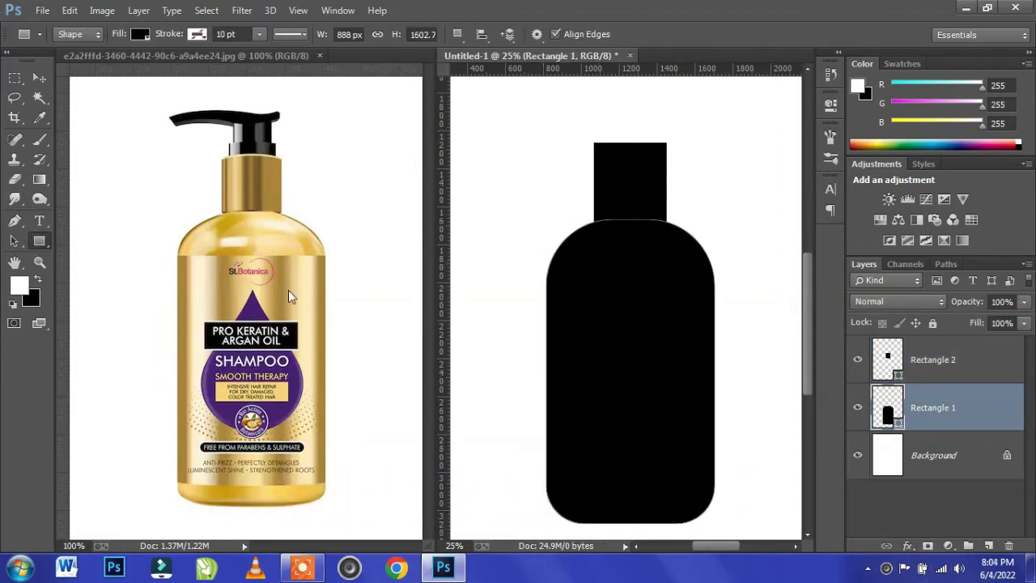
{"action": "left_click_drag", "start_coordinate": [542, 278], "coordinate": [717, 484]}
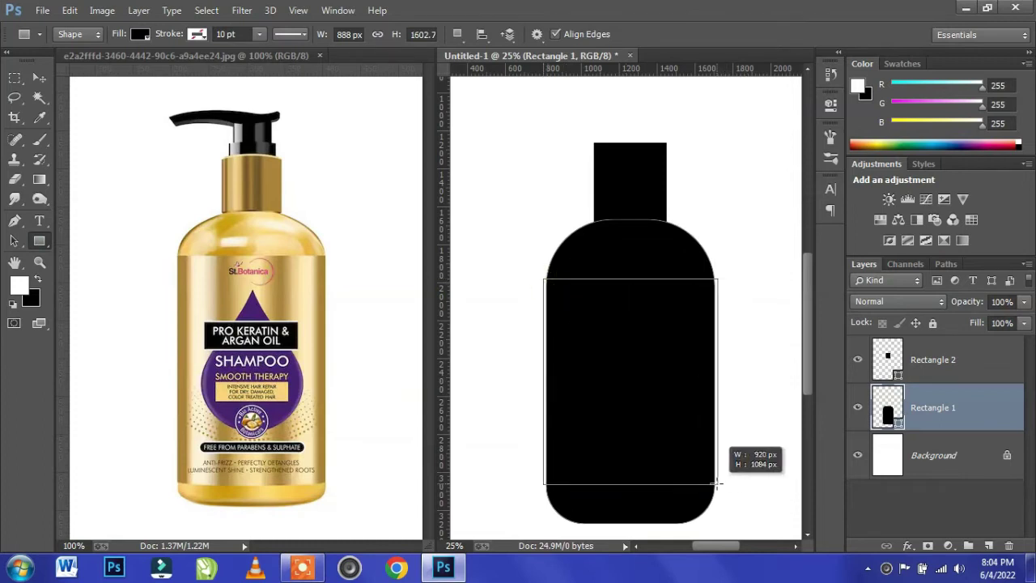
{"action": "left_click_drag", "start_coordinate": [717, 484], "coordinate": [717, 484]}
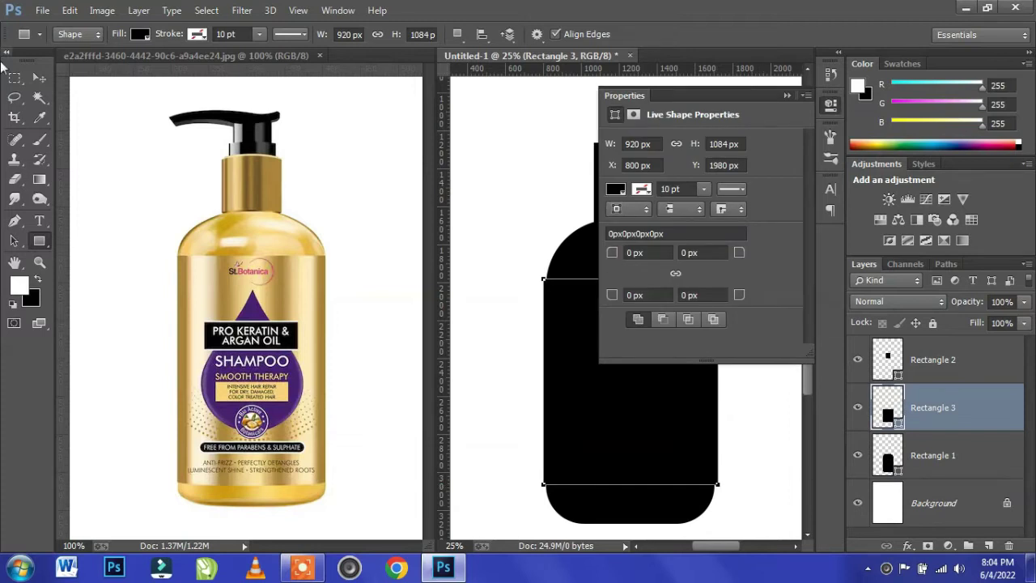
Hide Rectangle 3 and add a Gradient Overlay effect to the bottle body Rectangle 1.
{"action": "left_click", "coordinate": [40, 85]}
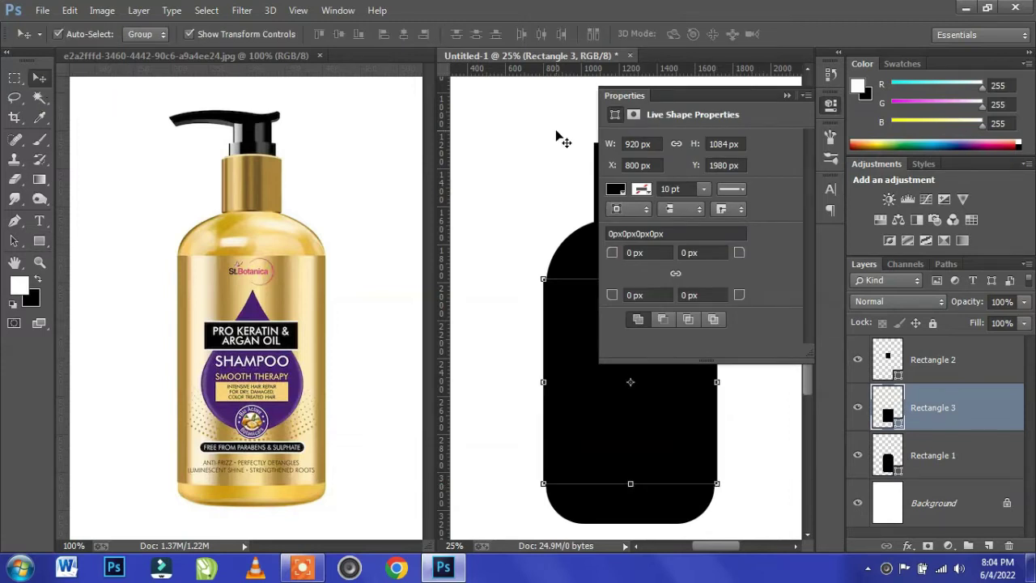
{"action": "left_click", "coordinate": [786, 97]}
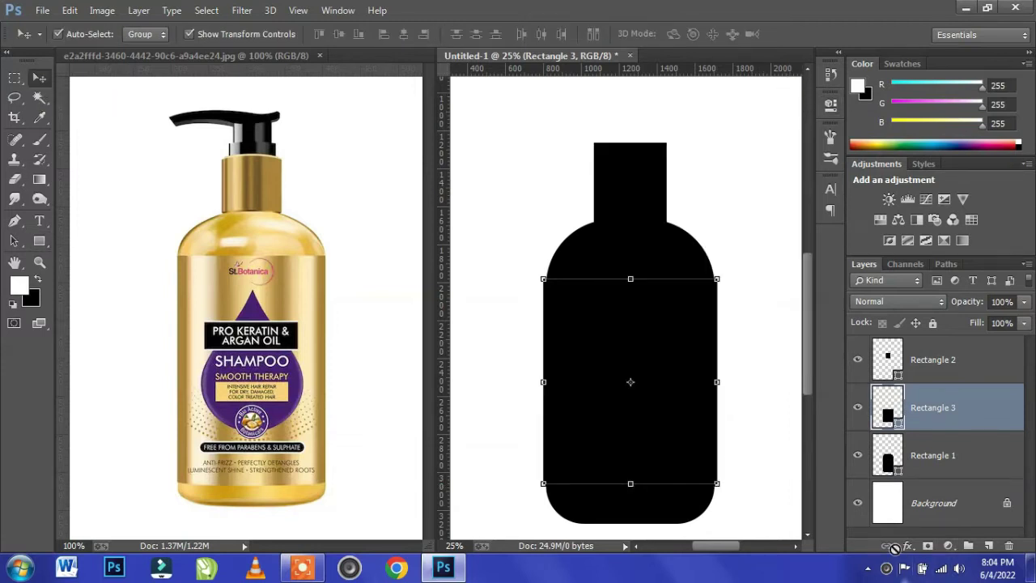
{"action": "left_click", "coordinate": [858, 407]}
{"action": "left_click", "coordinate": [931, 457]}
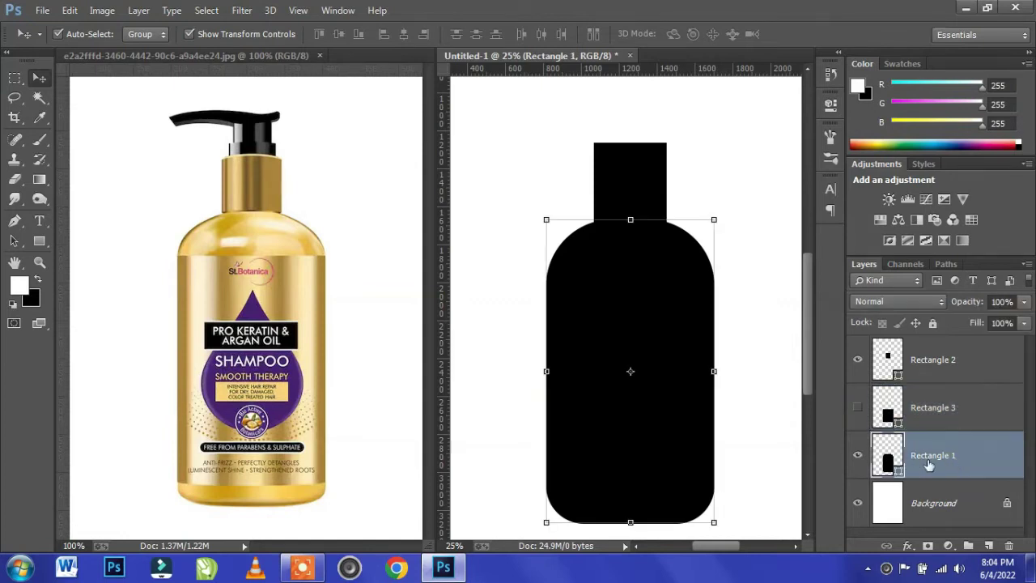
{"action": "left_click", "coordinate": [908, 546]}
{"action": "left_click", "coordinate": [931, 470]}
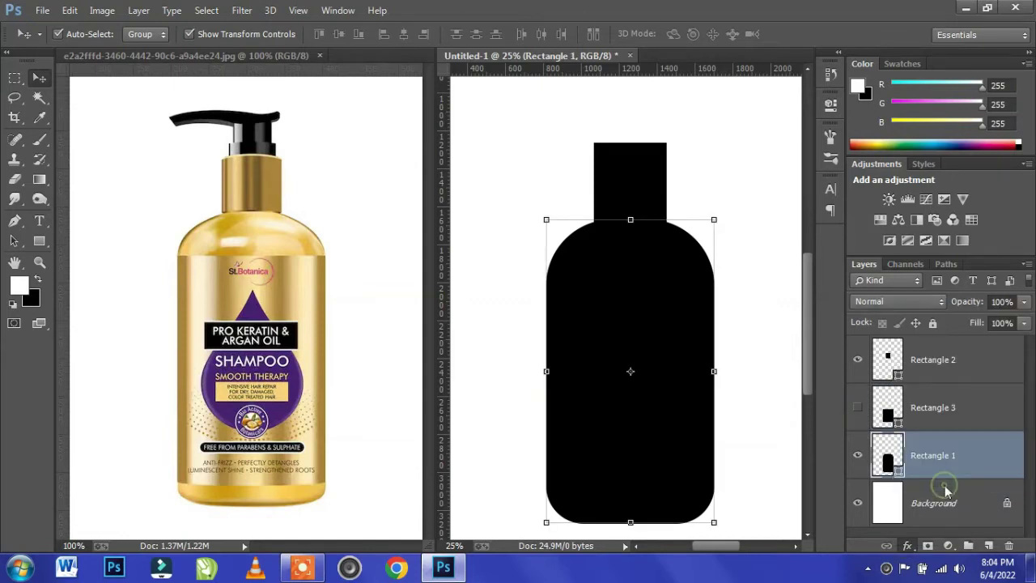
Set the gradient angle to 0 and sample gold from the reference for both end stops.
{"action": "left_click_drag", "start_coordinate": [226, 121], "coordinate": [650, 129]}
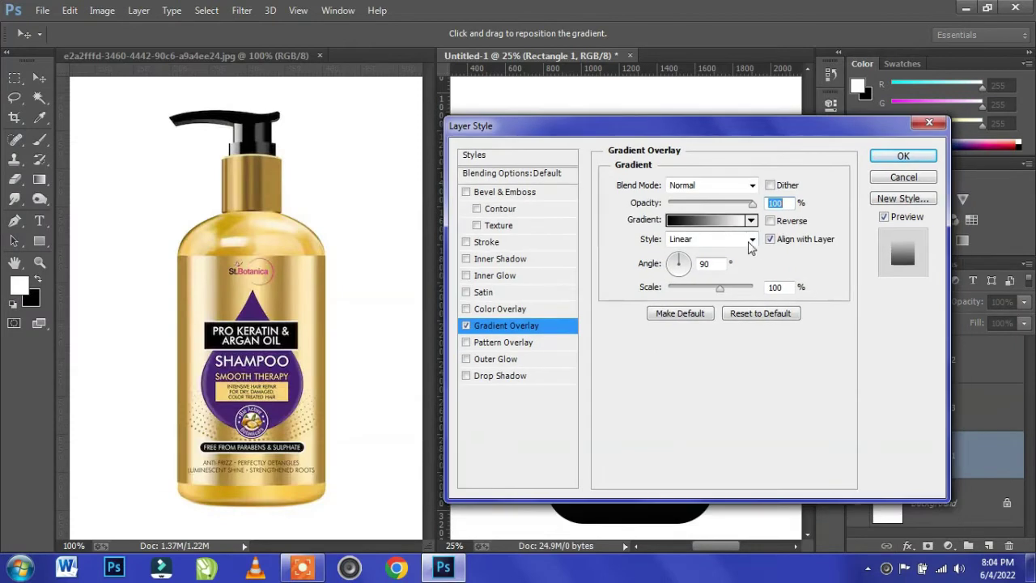
{"action": "double_click", "coordinate": [725, 264]}
{"action": "type", "text": "0"}
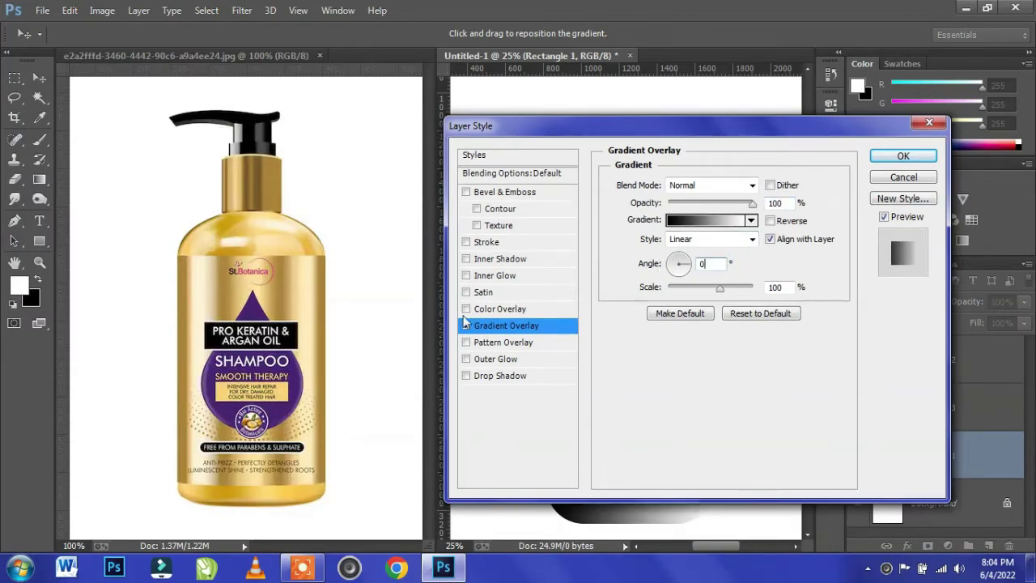
{"action": "left_click", "coordinate": [715, 221]}
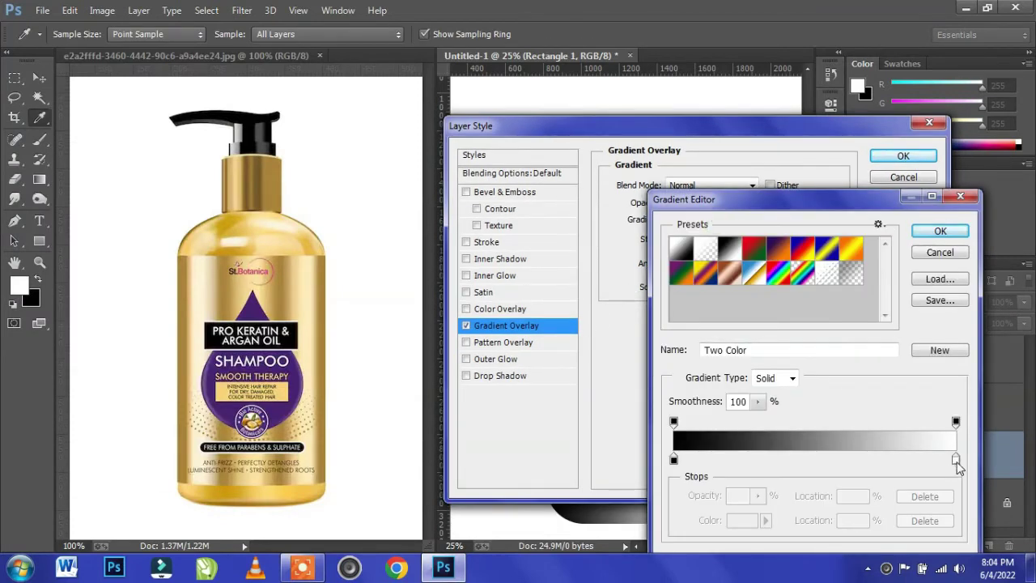
{"action": "left_click", "coordinate": [956, 459]}
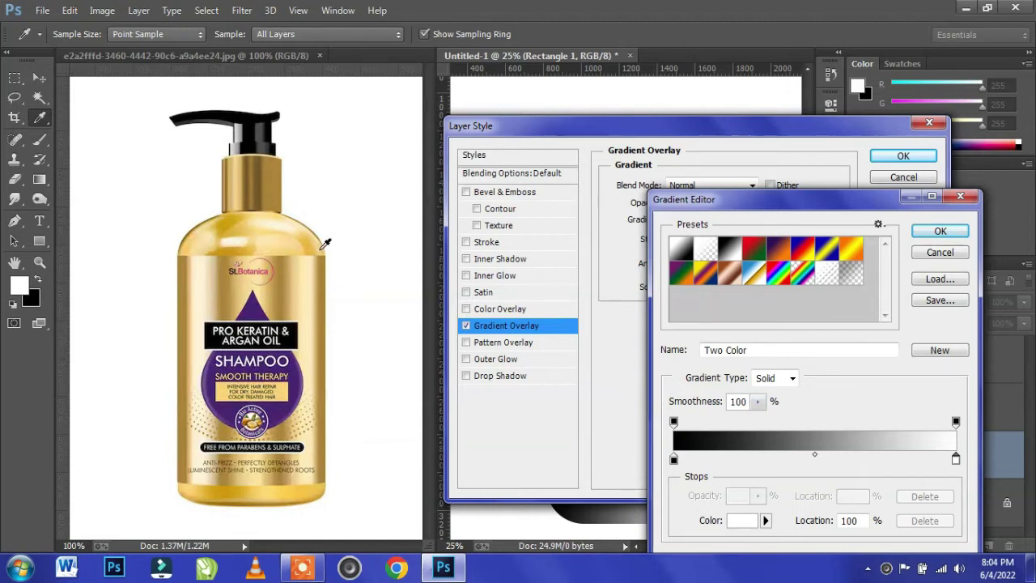
{"action": "left_click", "coordinate": [322, 248]}
{"action": "left_click", "coordinate": [674, 459]}
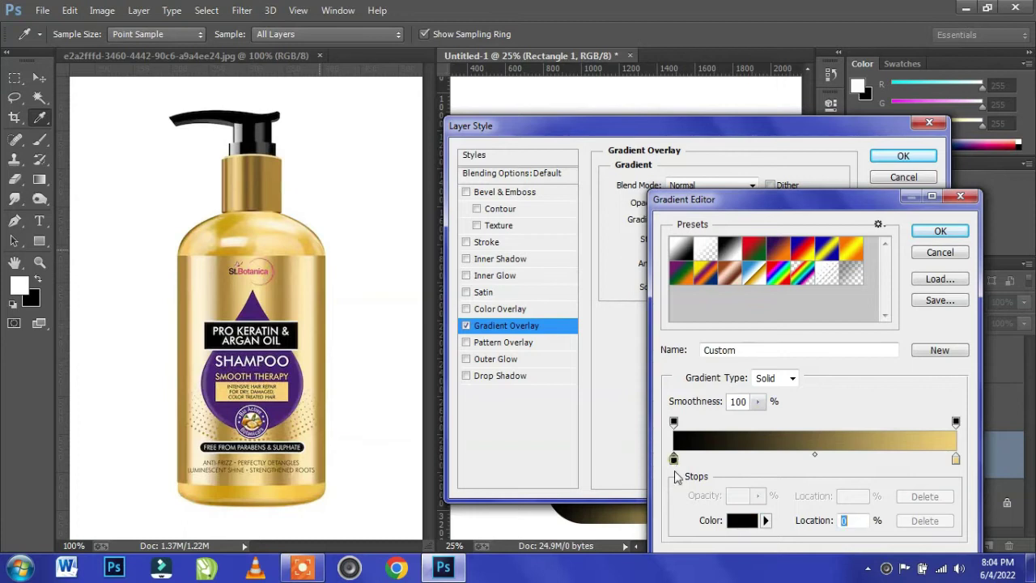
{"action": "left_click", "coordinate": [742, 520]}
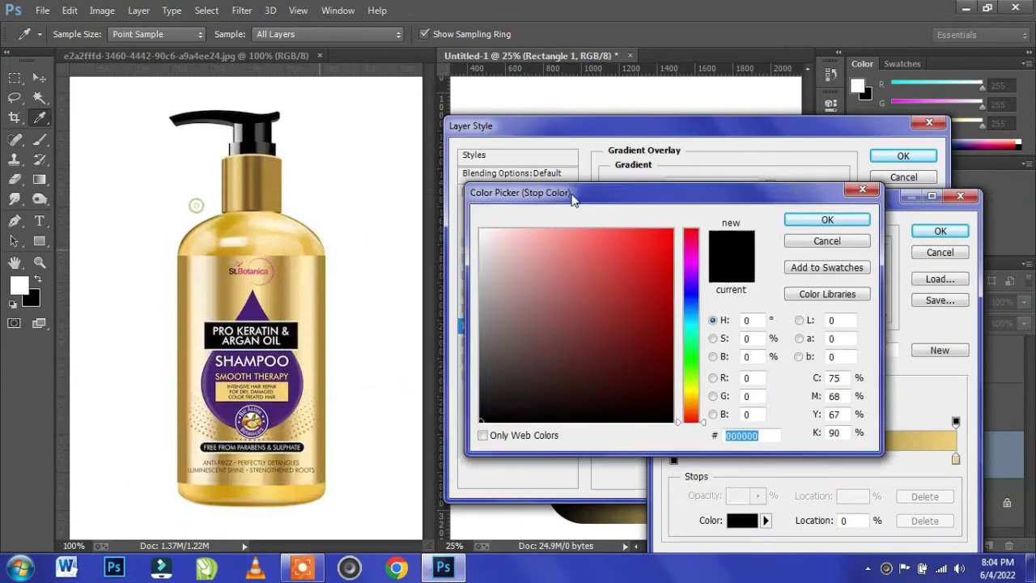
{"action": "left_click", "coordinate": [187, 243]}
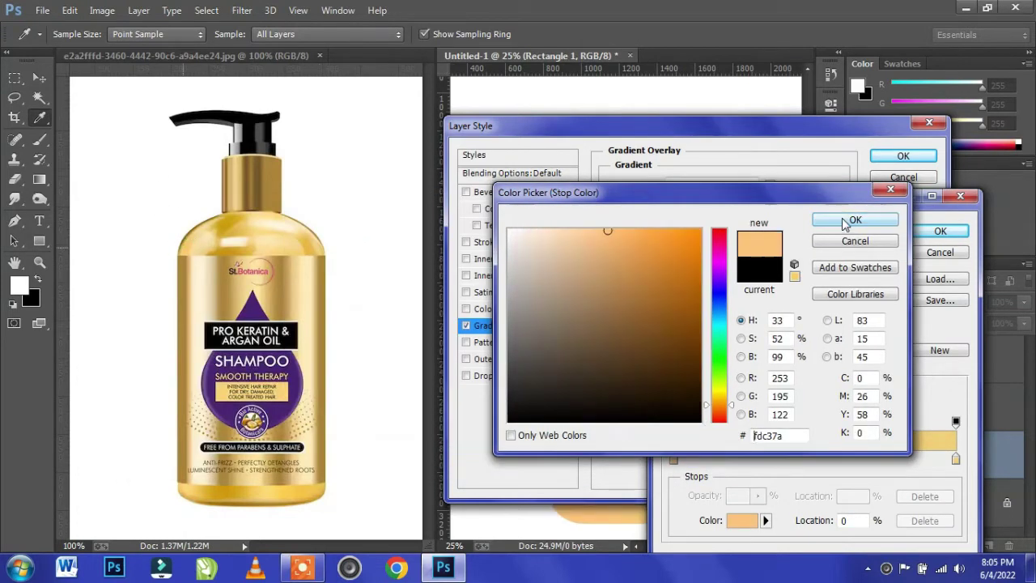
{"action": "left_click", "coordinate": [856, 219]}
Add stops at 25%, 49% and 78% in light gold, dark gold and pale cream.
{"action": "left_click", "coordinate": [744, 459]}
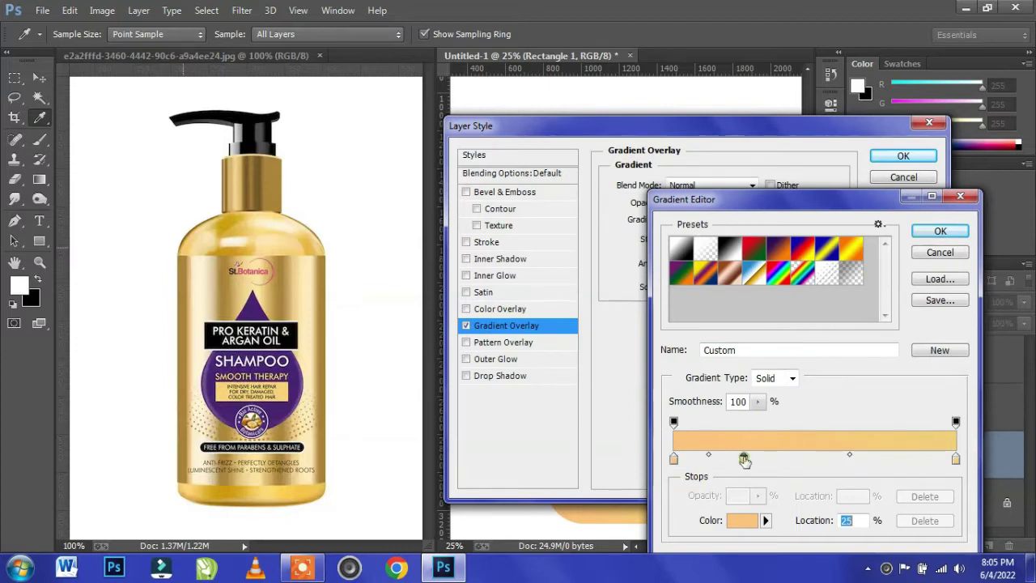
{"action": "left_click", "coordinate": [738, 522]}
{"action": "left_click", "coordinate": [211, 245]}
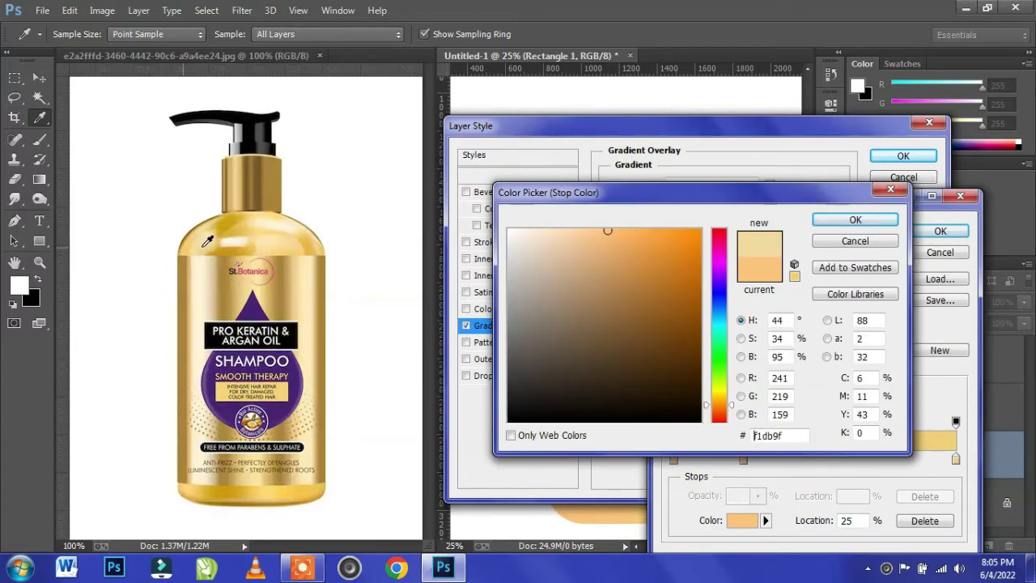
{"action": "left_click", "coordinate": [844, 220]}
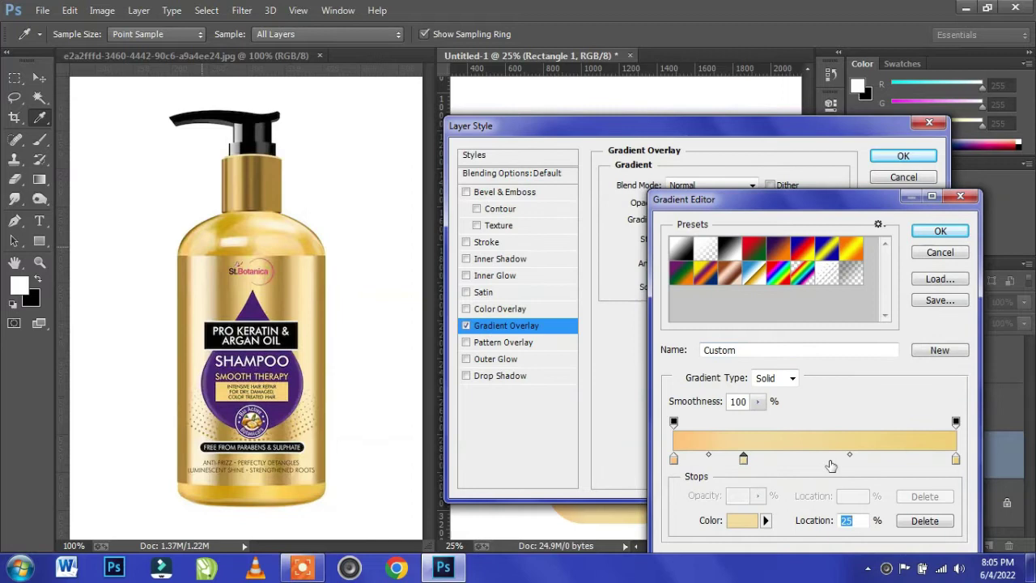
{"action": "left_click", "coordinate": [812, 460]}
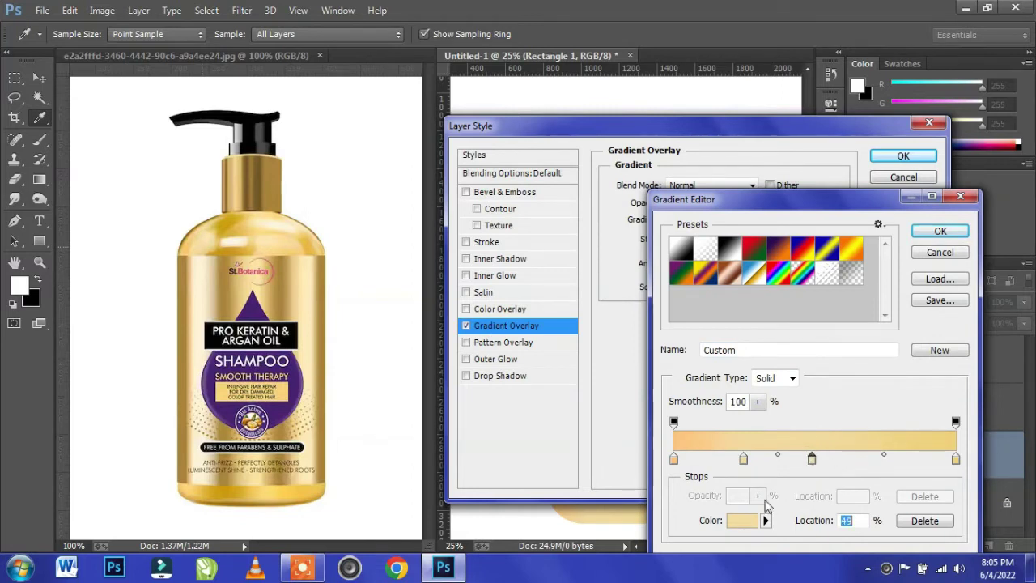
{"action": "left_click", "coordinate": [748, 519]}
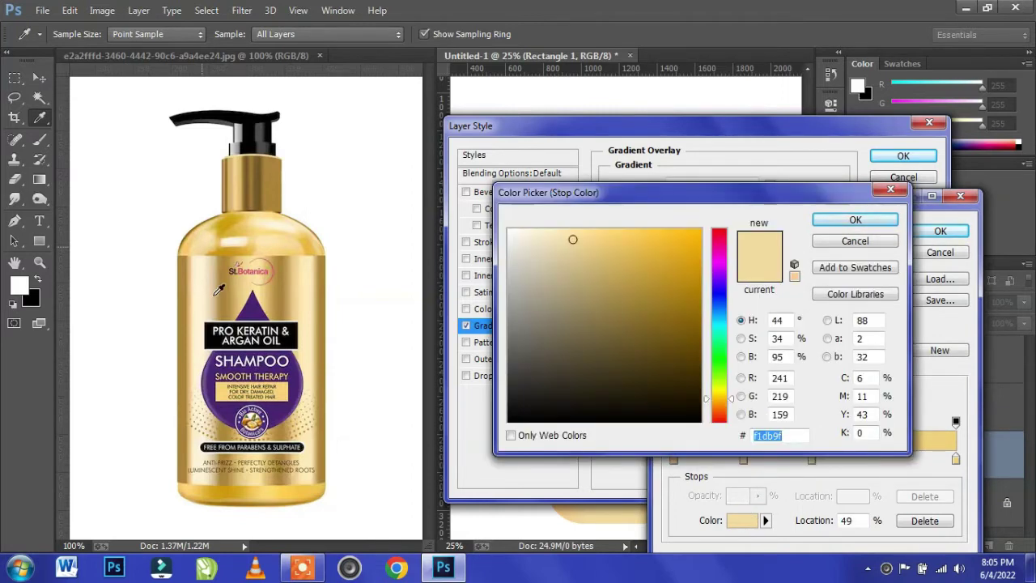
{"action": "left_click", "coordinate": [229, 483]}
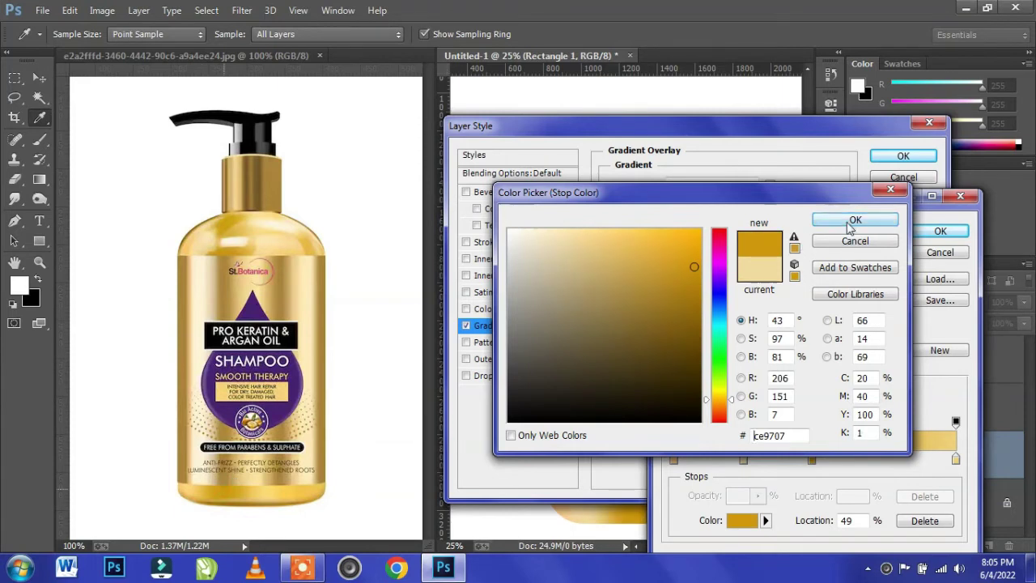
{"action": "left_click", "coordinate": [856, 220]}
{"action": "left_click", "coordinate": [895, 460]}
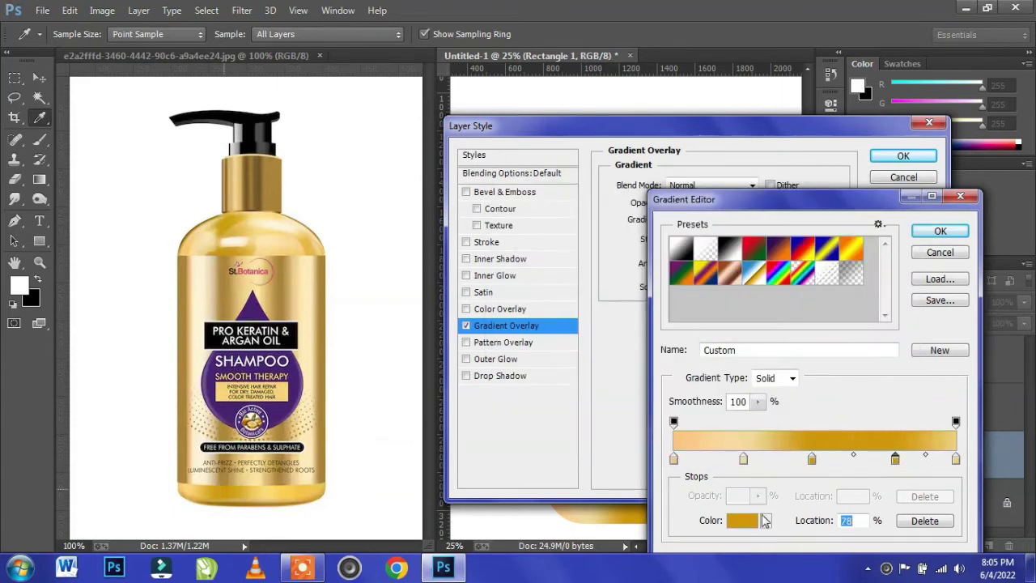
{"action": "left_click", "coordinate": [740, 522]}
{"action": "left_click", "coordinate": [608, 255]}
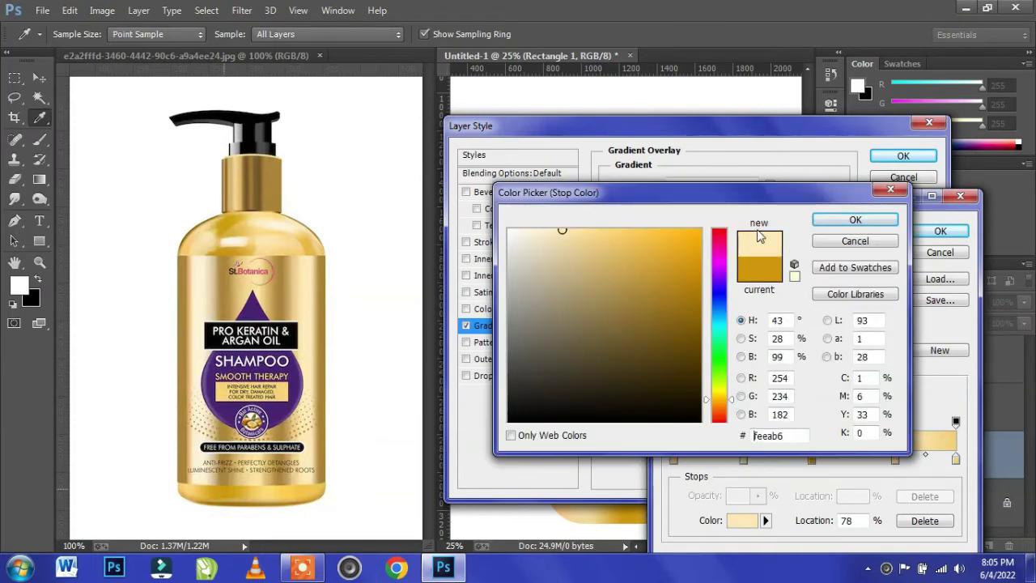
{"action": "left_click", "coordinate": [872, 221]}
Deepen the right end to rich gold and the left to orange-gold, then apply.
{"action": "left_click", "coordinate": [956, 459]}
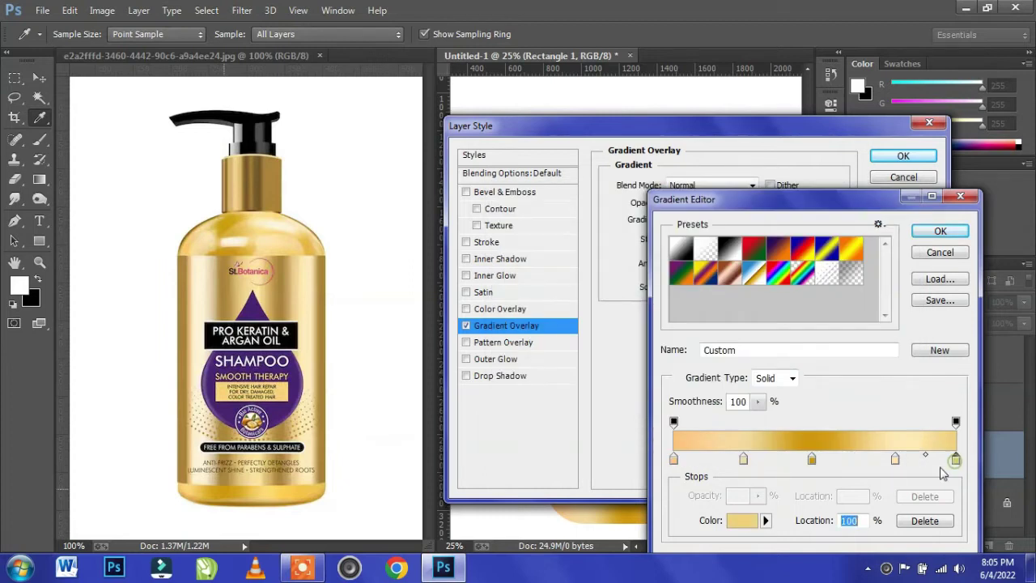
{"action": "left_click", "coordinate": [742, 521]}
{"action": "left_click_drag", "start_coordinate": [607, 247], "coordinate": [644, 271]}
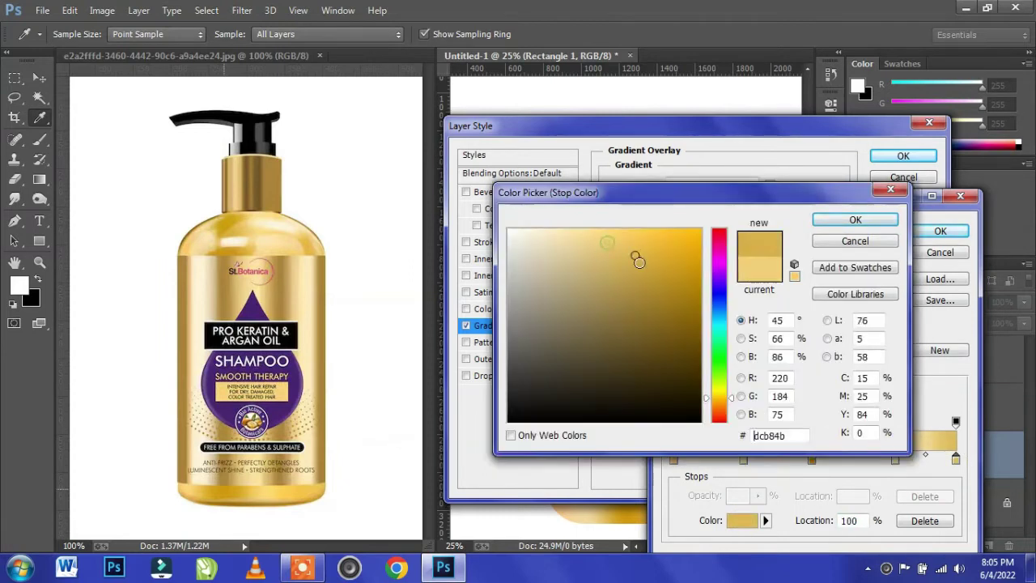
{"action": "left_click", "coordinate": [856, 221]}
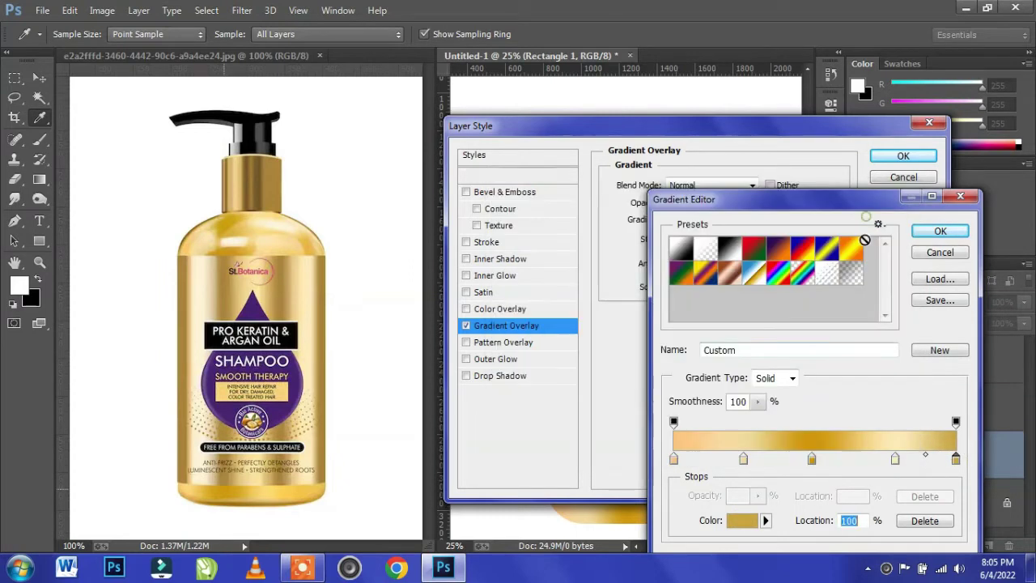
{"action": "left_click", "coordinate": [674, 460]}
{"action": "double_click", "coordinate": [674, 460]}
{"action": "left_click_drag", "start_coordinate": [651, 270], "coordinate": [662, 268]}
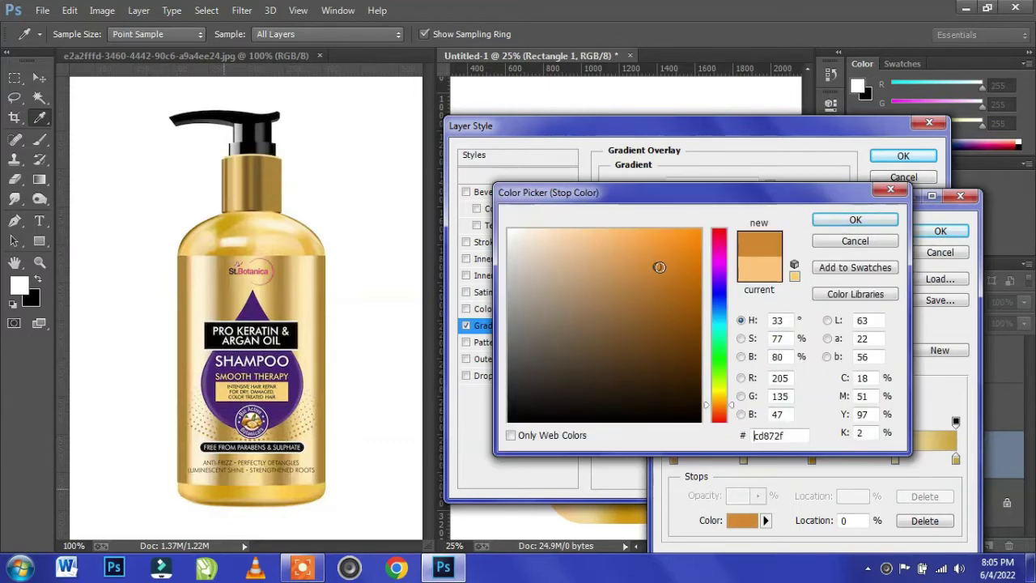
{"action": "left_click", "coordinate": [855, 221]}
{"action": "left_click", "coordinate": [940, 231]}
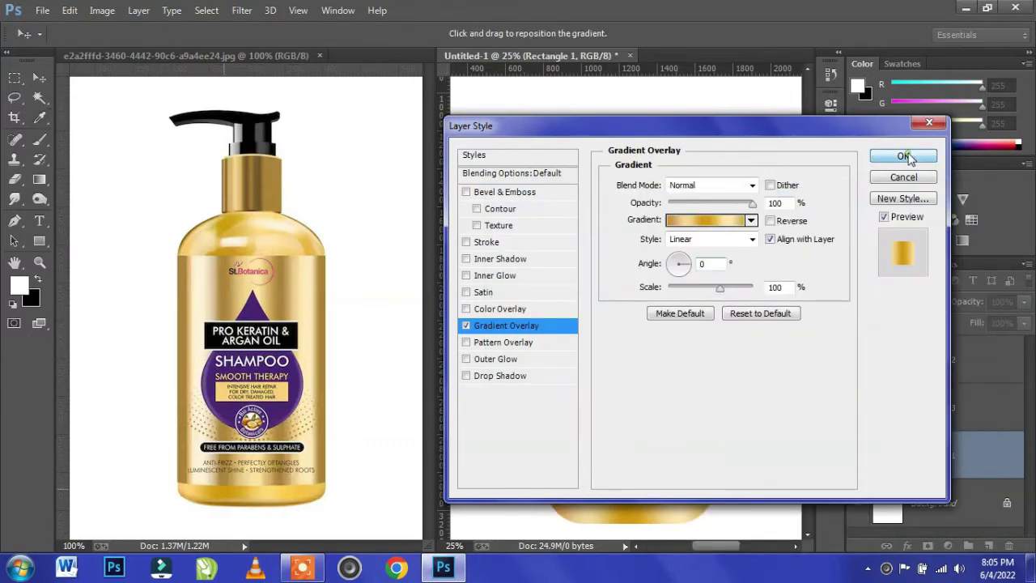
{"action": "left_click", "coordinate": [904, 156]}
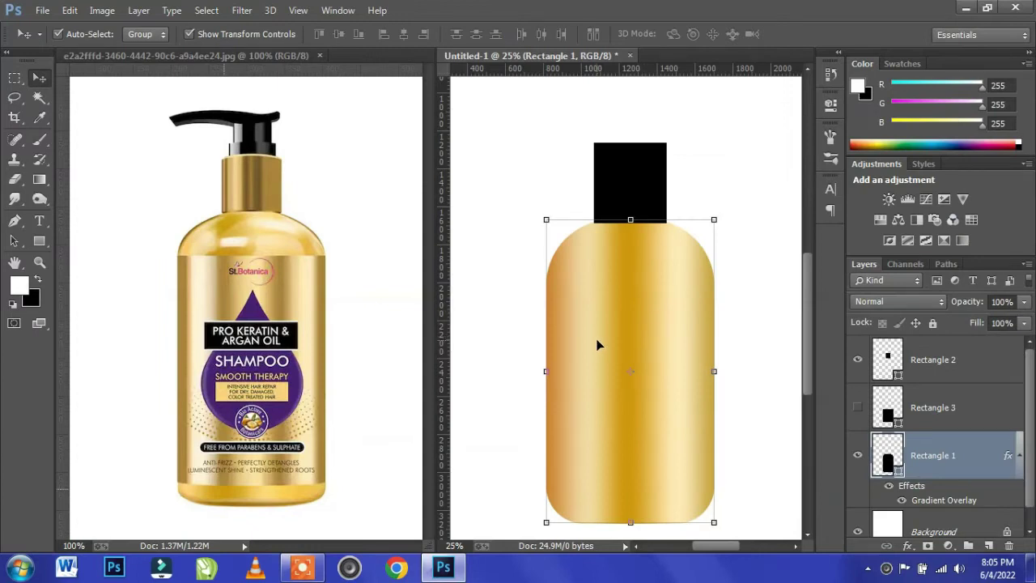
Show Rectangle 3, stretch it taller, and Alt-drag the gold Gradient Overlay onto it.
{"action": "left_click", "coordinate": [770, 282]}
{"action": "left_click", "coordinate": [915, 437]}
{"action": "left_click", "coordinate": [931, 409]}
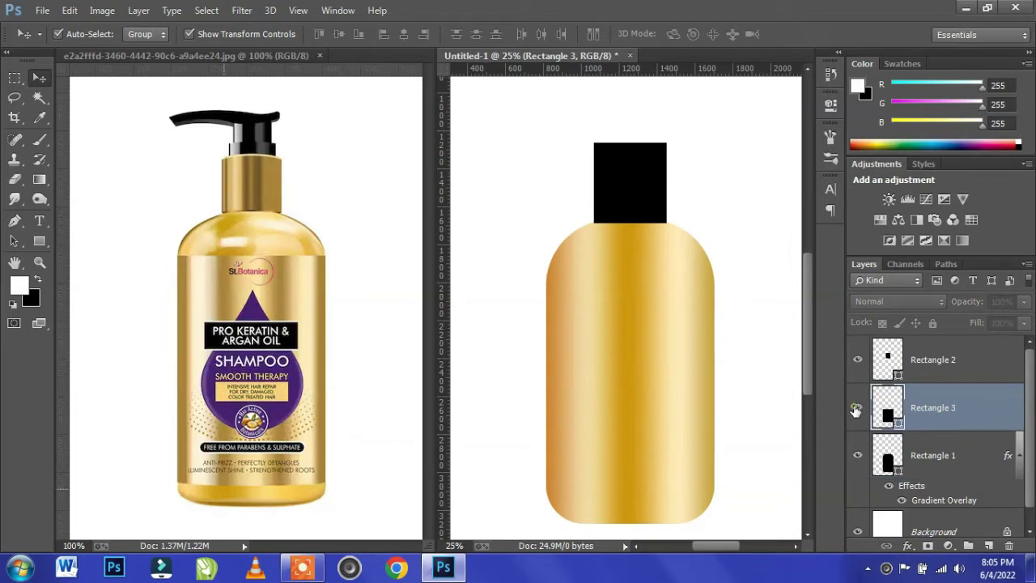
{"action": "left_click", "coordinate": [858, 408]}
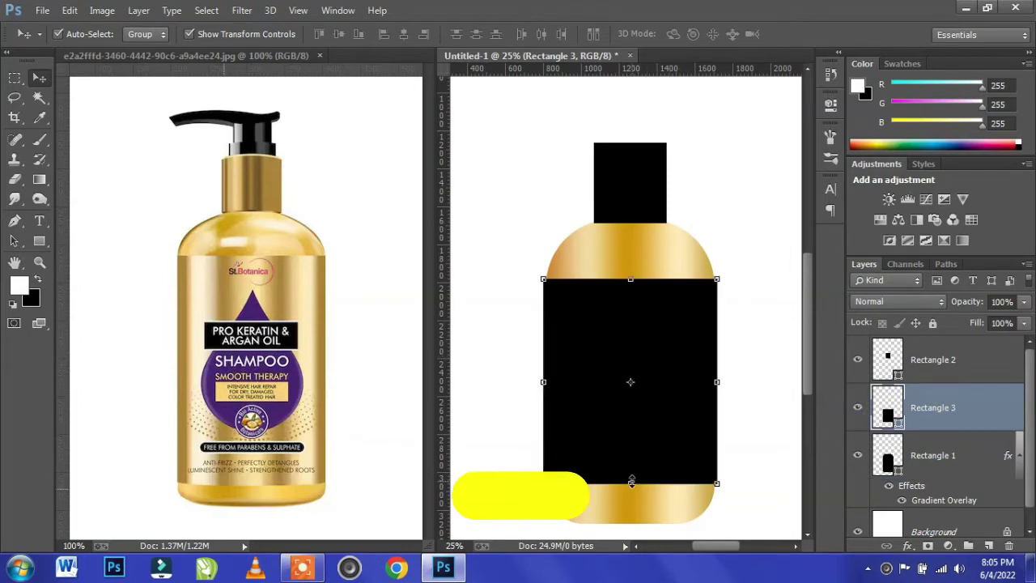
{"action": "left_click_drag", "start_coordinate": [628, 483], "coordinate": [627, 492]}
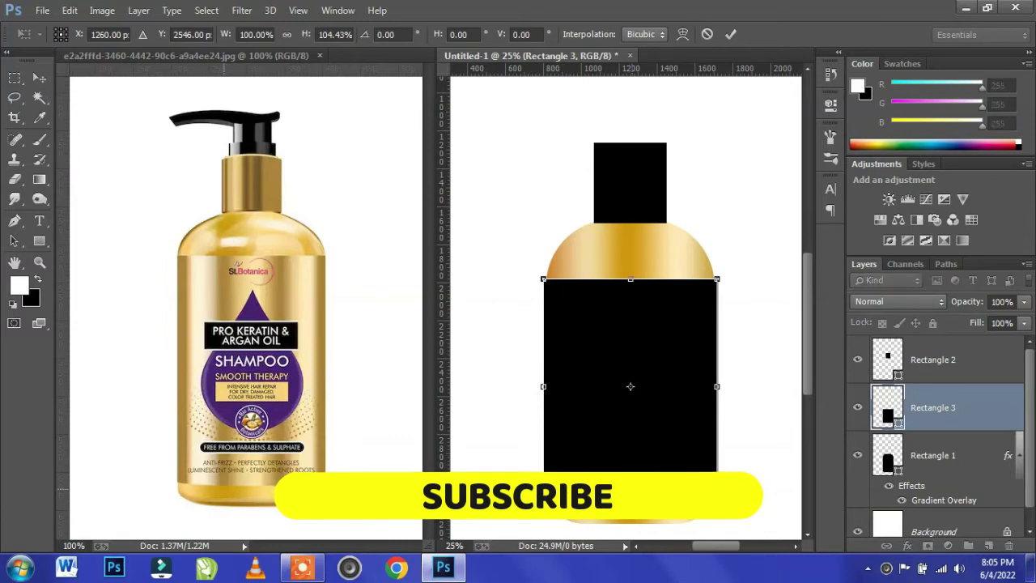
{"action": "left_click_drag", "start_coordinate": [631, 283], "coordinate": [631, 277]}
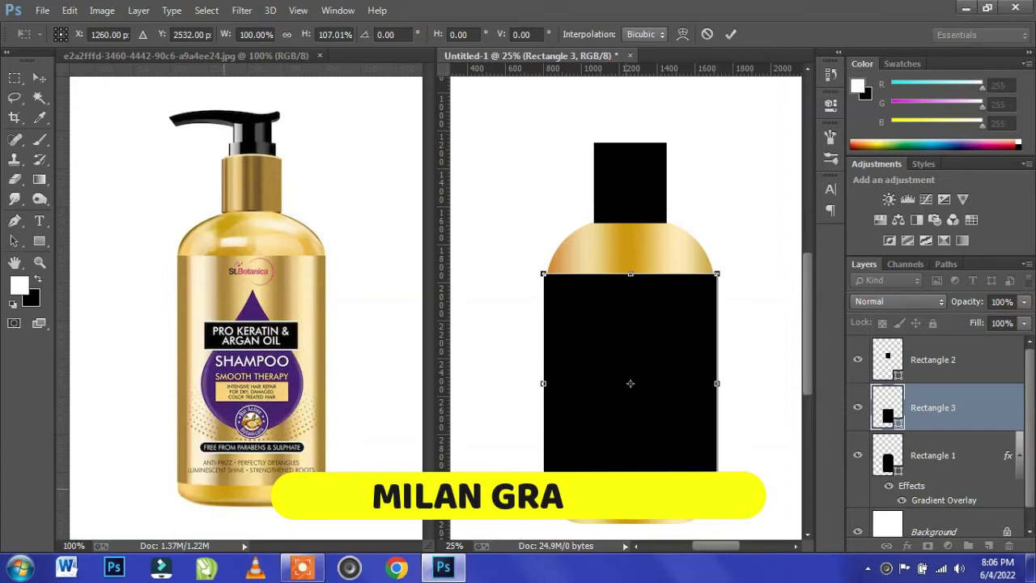
{"action": "left_click_drag", "start_coordinate": [630, 492], "coordinate": [630, 500]}
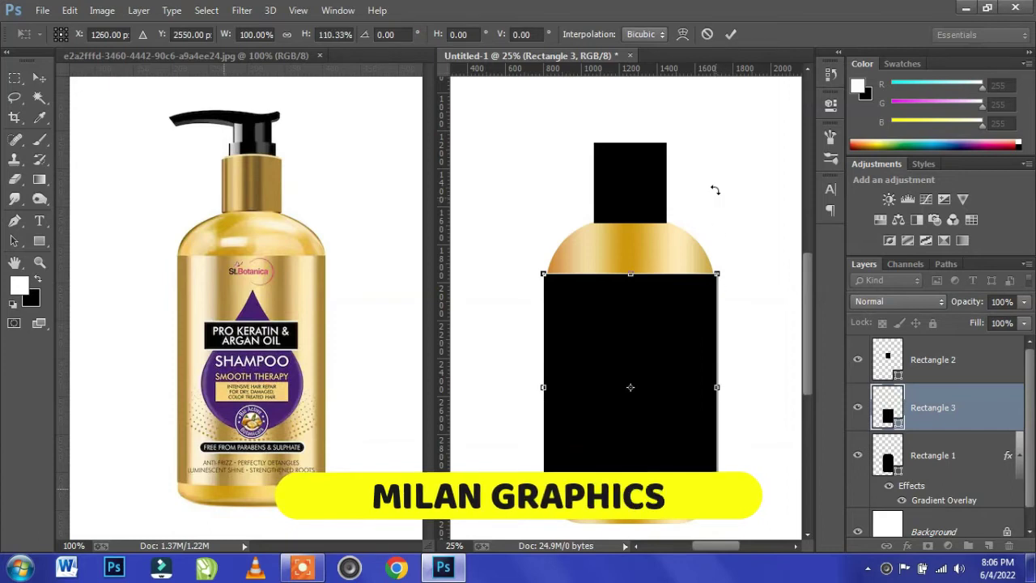
{"action": "left_click", "coordinate": [731, 36]}
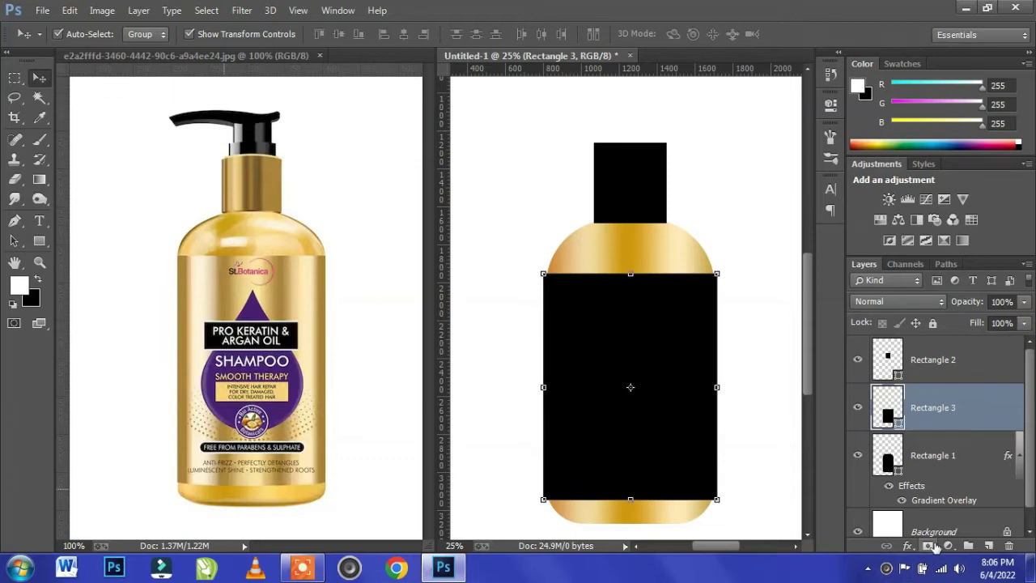
{"action": "scroll", "coordinate": [941, 444], "scroll_direction": "down", "scroll_amount": 1}
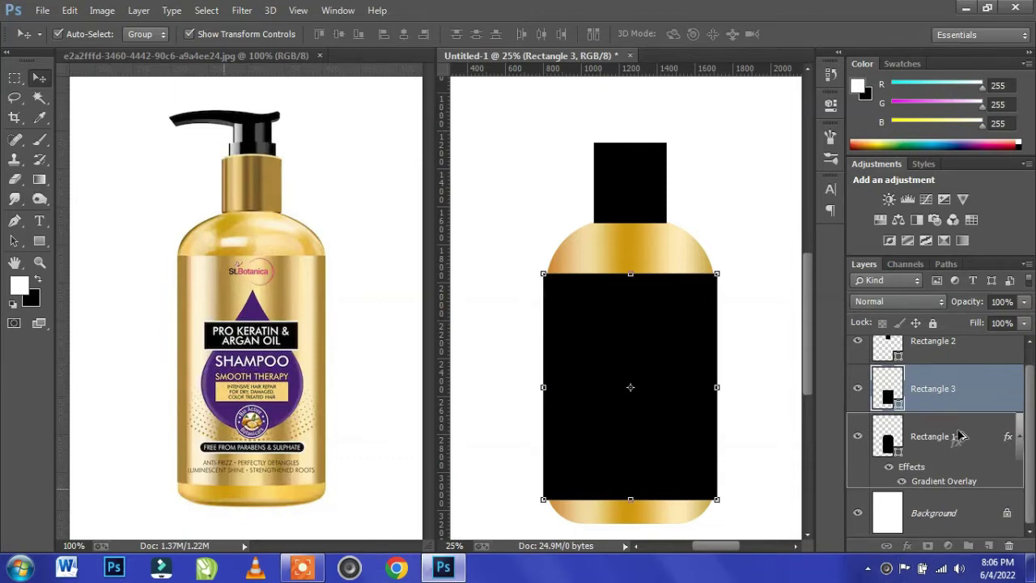
{"action": "left_click_drag", "start_coordinate": [944, 481], "coordinate": [961, 400]}
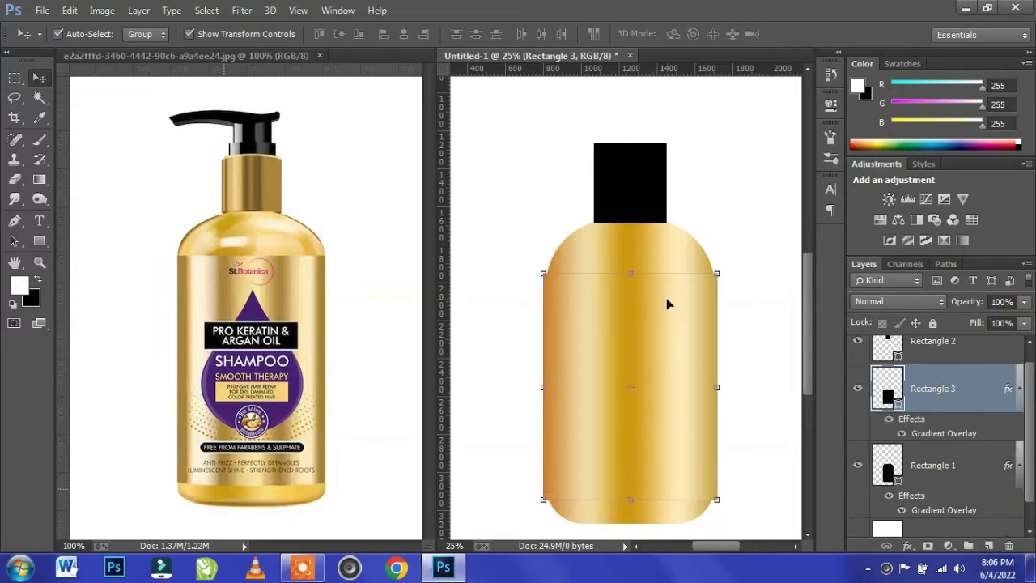
Tick Reverse in Rectangle 3's Gradient Overlay settings.
{"action": "double_click", "coordinate": [939, 433]}
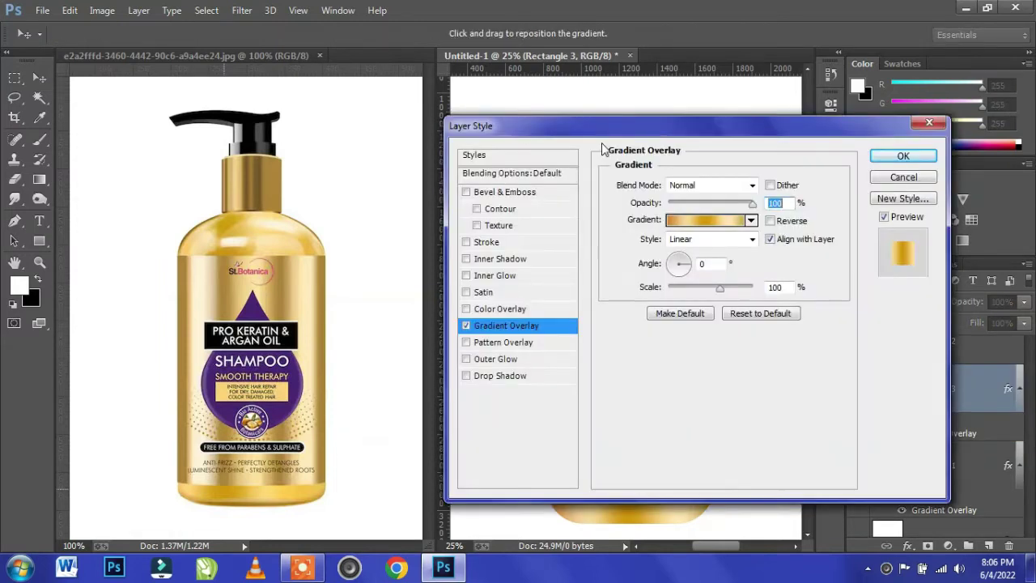
{"action": "left_click_drag", "start_coordinate": [660, 132], "coordinate": [275, 132]}
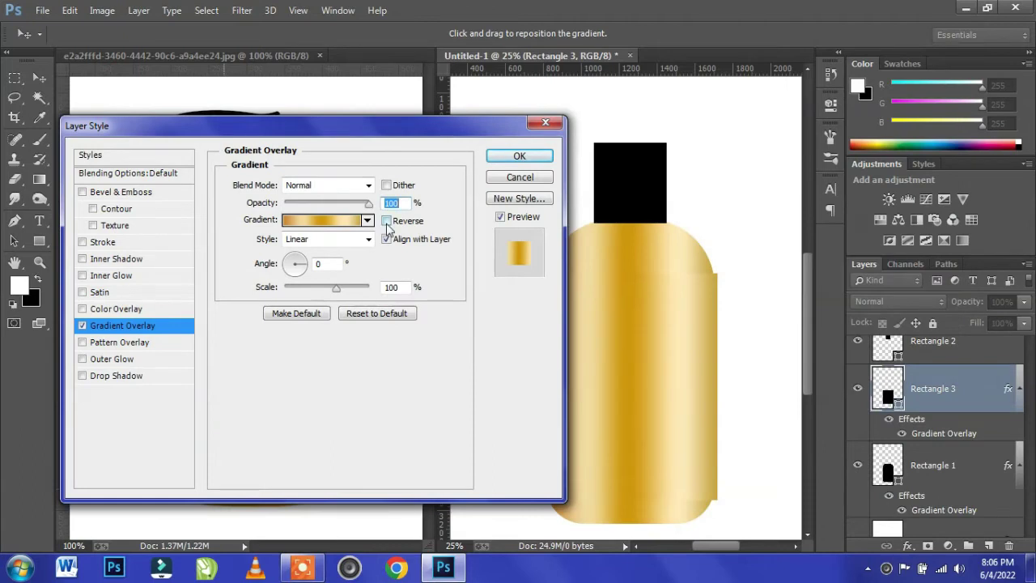
{"action": "left_click", "coordinate": [386, 221]}
{"action": "mouse_move", "coordinate": [354, 134]}
{"action": "left_mouse_down"}
{"action": "mouse_move", "coordinate": [751, 164]}
{"action": "mouse_move", "coordinate": [809, 66]}
{"action": "left_mouse_up"}
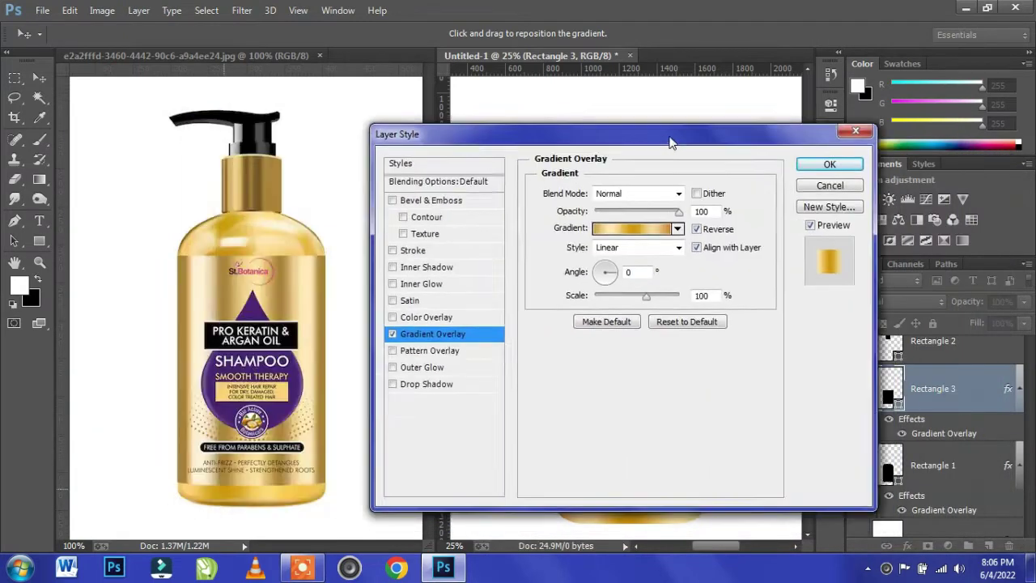
Recolour the right end stop darker gold and the 49% stop brownish gold.
{"action": "left_click", "coordinate": [789, 150]}
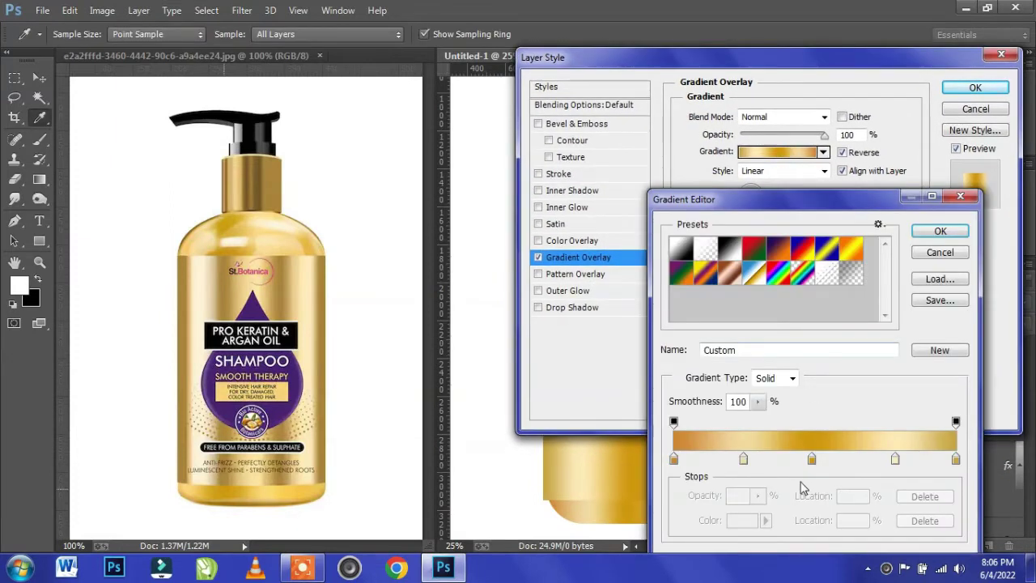
{"action": "left_click", "coordinate": [674, 460]}
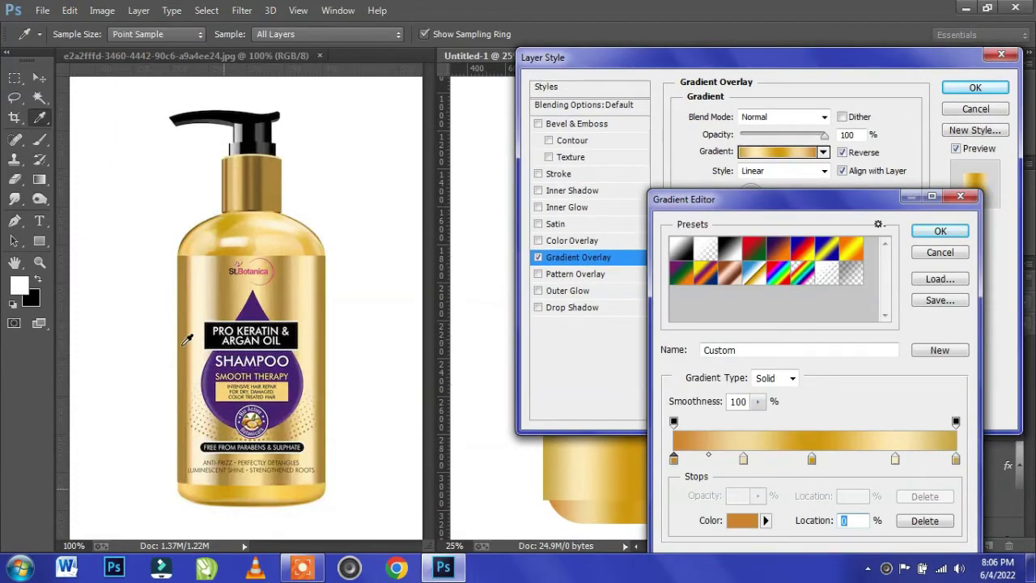
{"action": "left_click", "coordinate": [940, 230]}
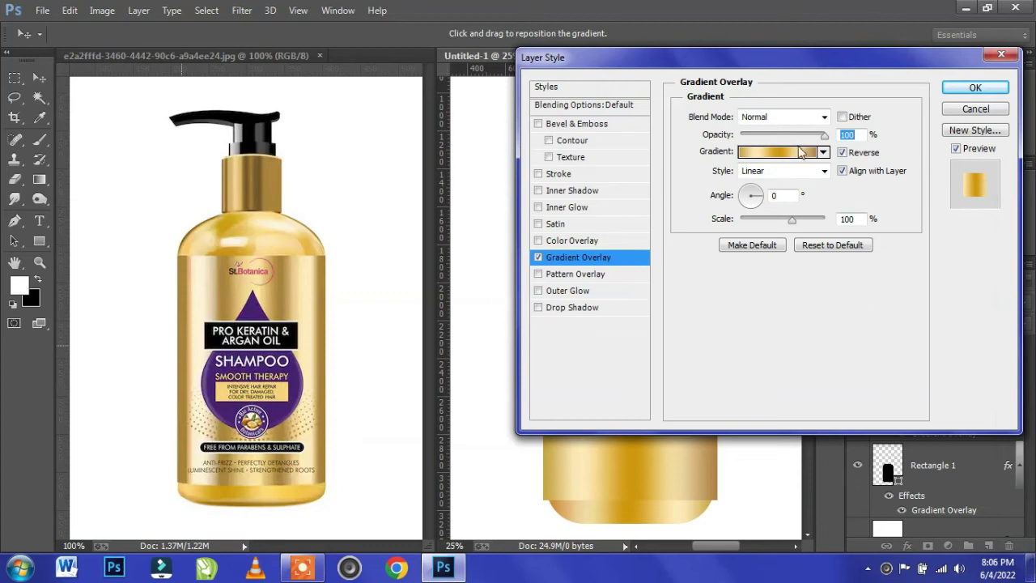
{"action": "left_click", "coordinate": [802, 152]}
{"action": "left_click", "coordinate": [956, 459]}
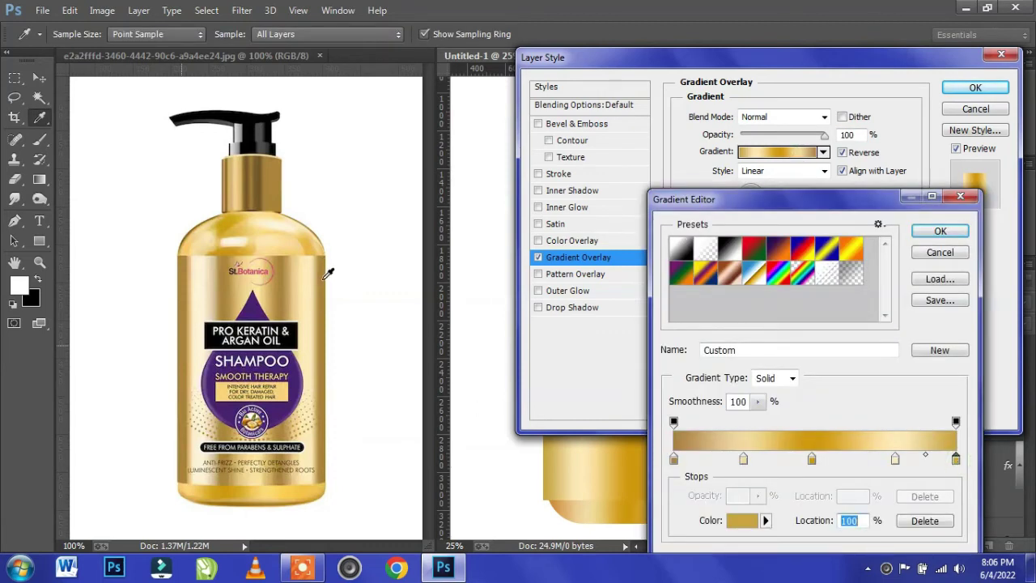
{"action": "left_click", "coordinate": [325, 279]}
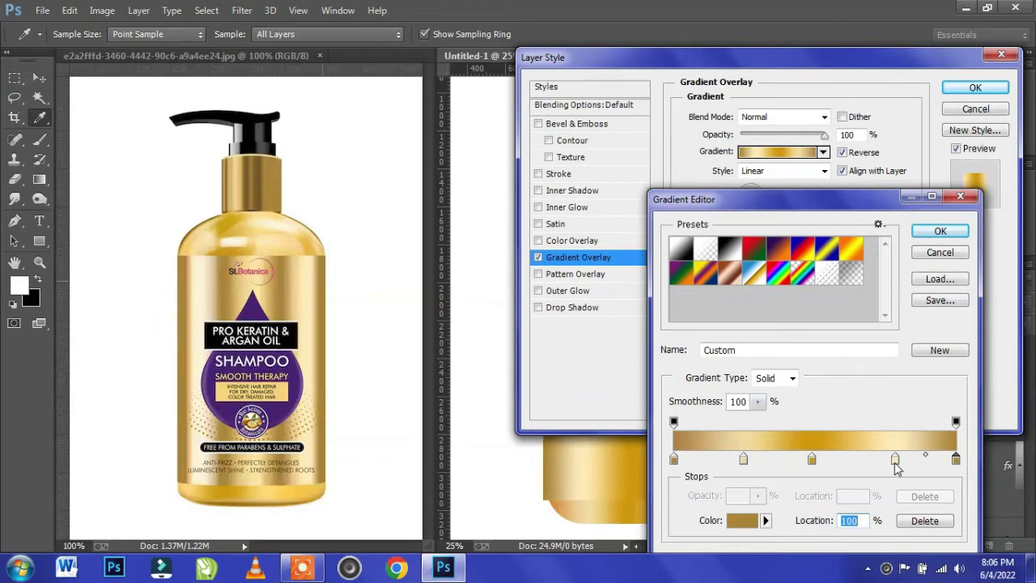
{"action": "left_click", "coordinate": [812, 459]}
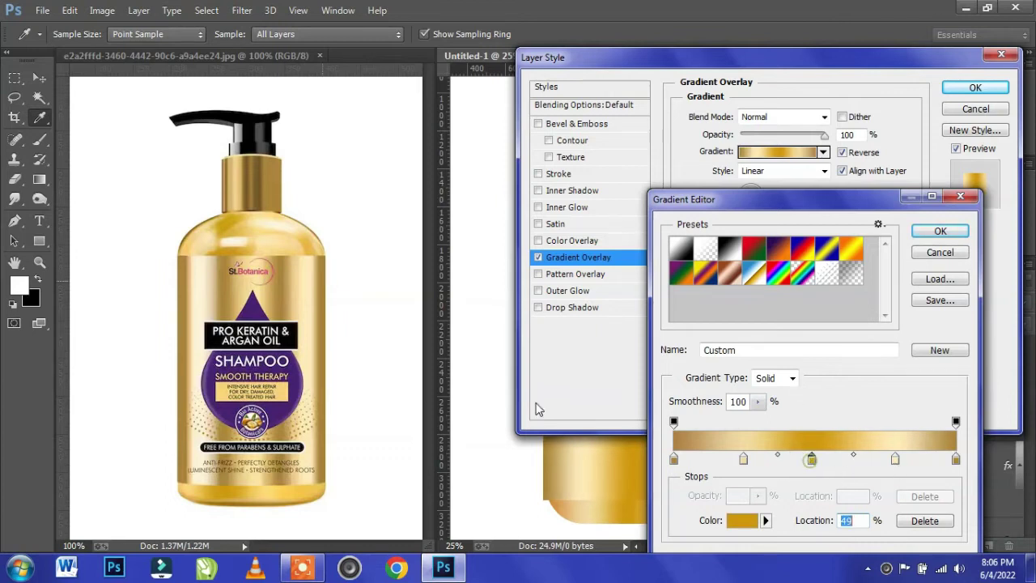
{"action": "left_click", "coordinate": [281, 294]}
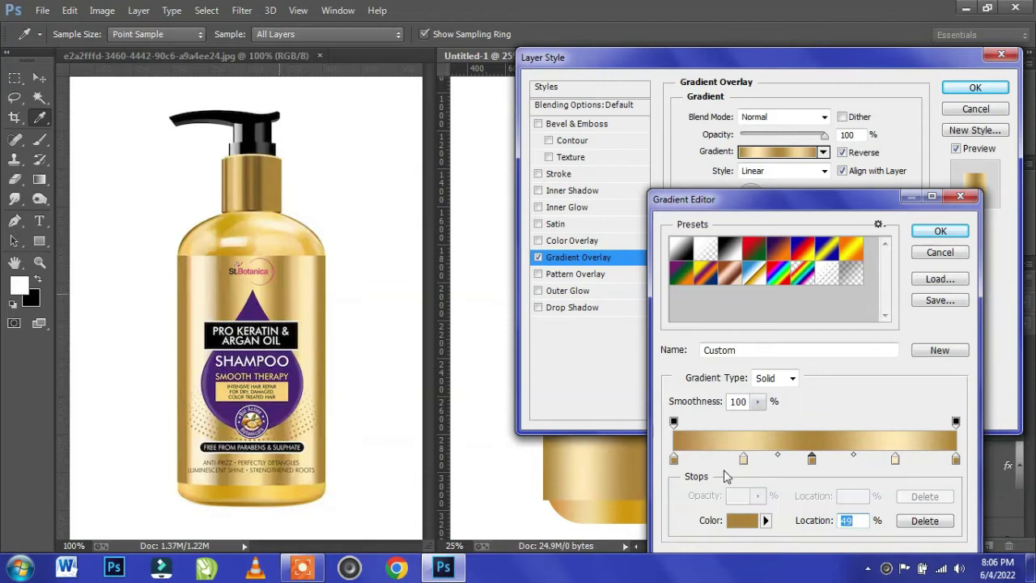
Rearrange stops to 16%, 36%, 65% and 76%, recolouring one darker gold.
{"action": "left_click_drag", "start_coordinate": [744, 459], "coordinate": [718, 459]}
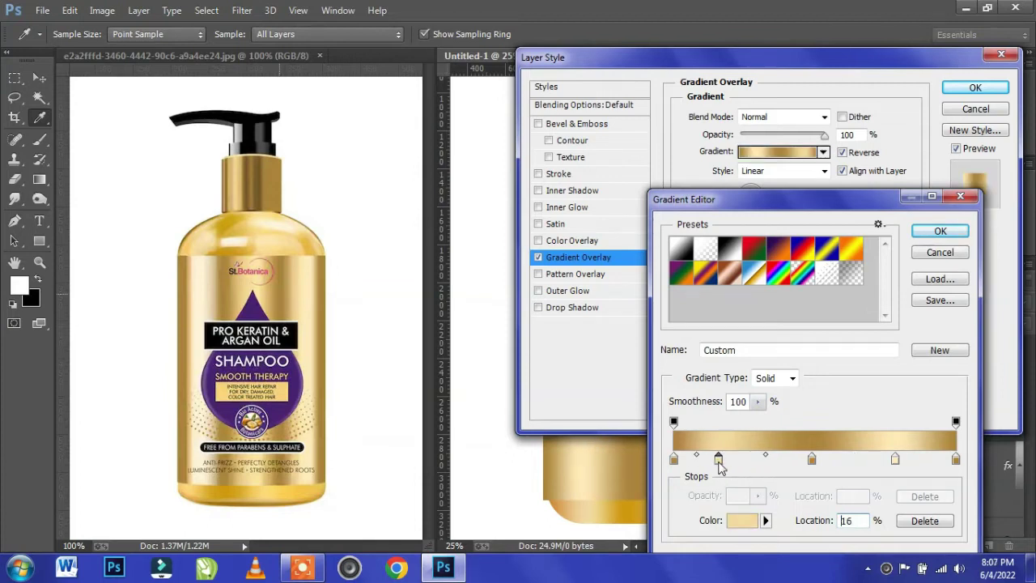
{"action": "left_click_drag", "start_coordinate": [812, 459], "coordinate": [770, 459]}
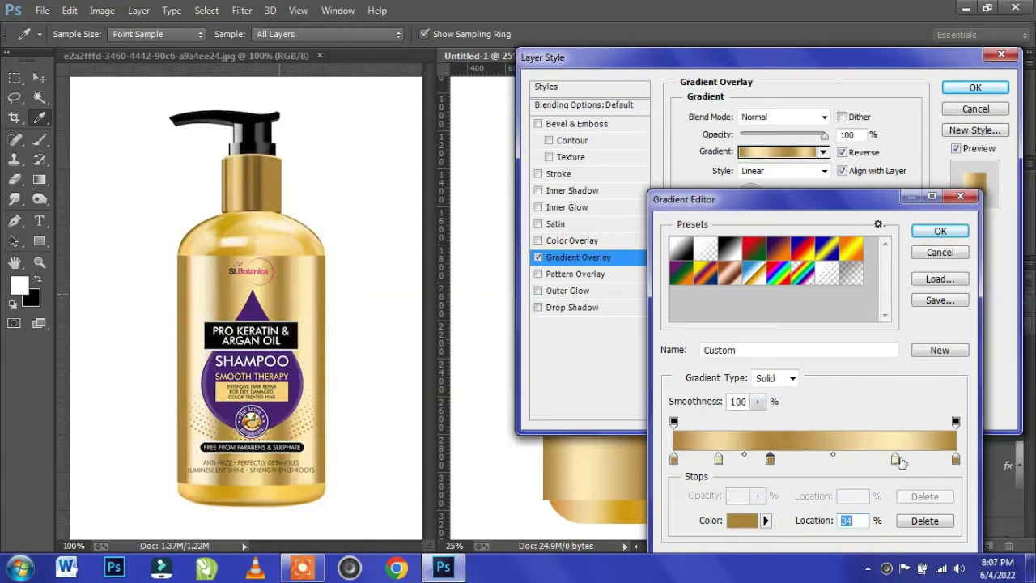
{"action": "left_click", "coordinate": [895, 459]}
{"action": "left_click_drag", "start_coordinate": [895, 459], "coordinate": [824, 459]}
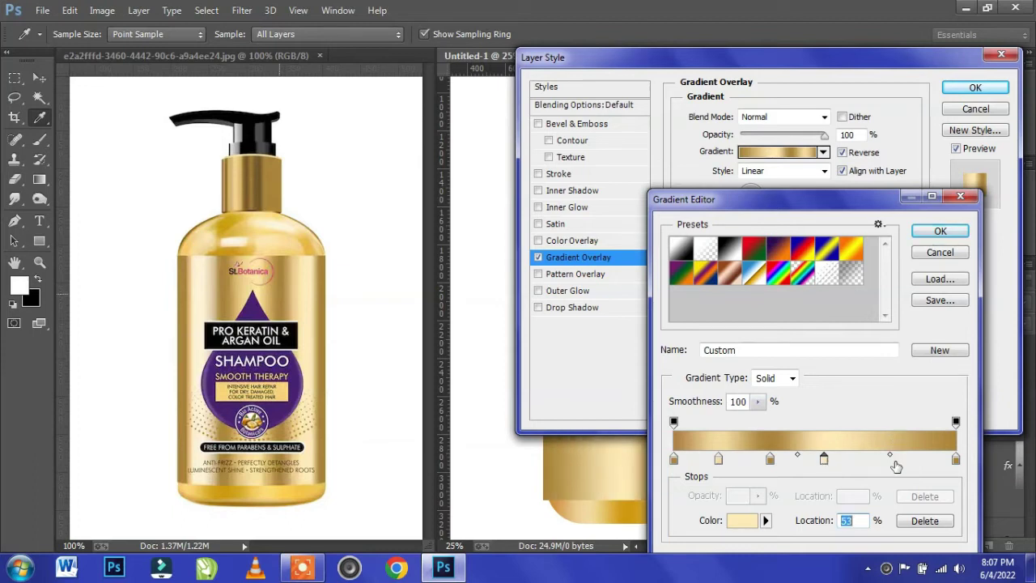
{"action": "left_click", "coordinate": [889, 462]}
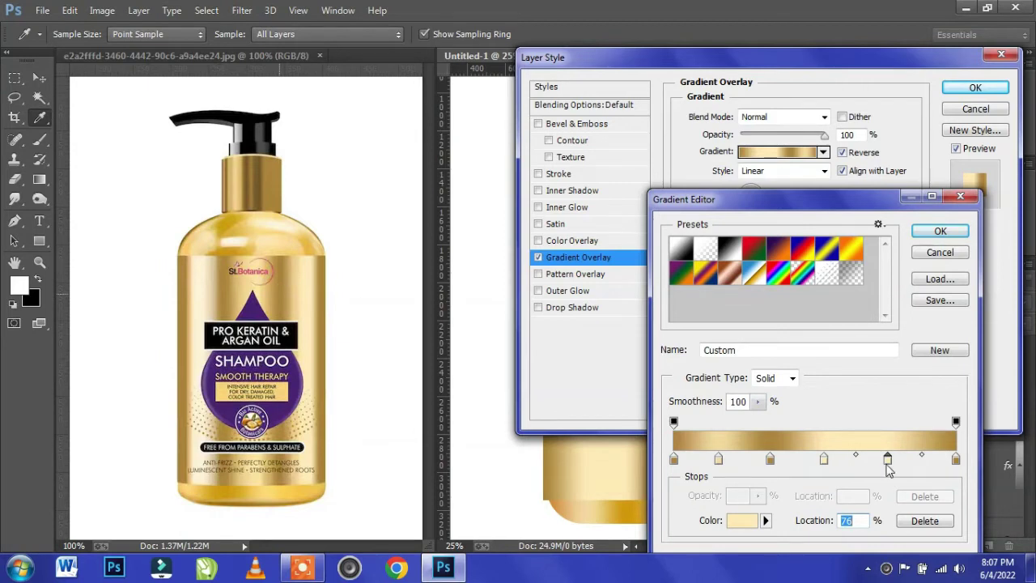
{"action": "left_click_drag", "start_coordinate": [888, 459], "coordinate": [911, 459]}
{"action": "left_click_drag", "start_coordinate": [824, 459], "coordinate": [860, 465]}
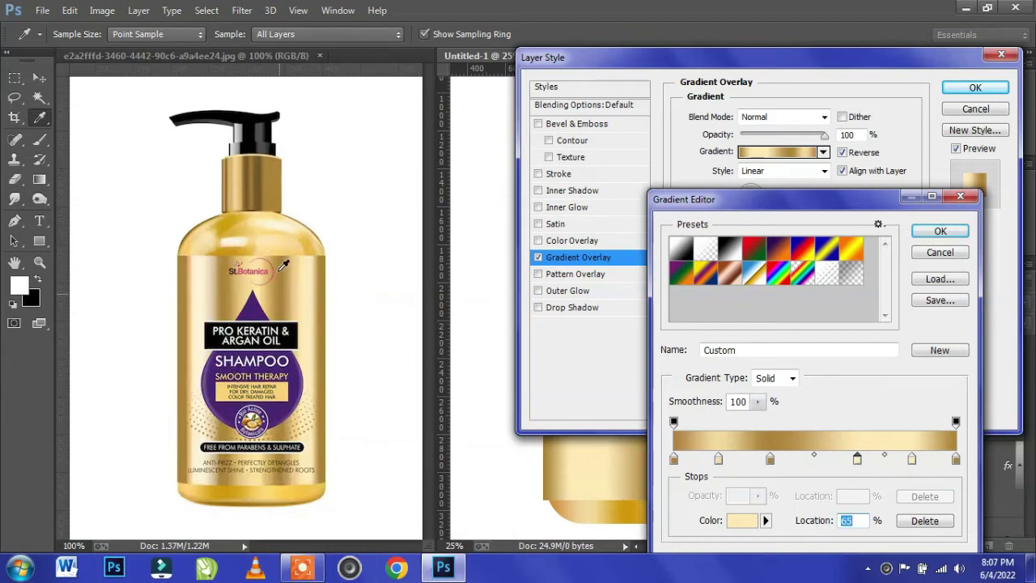
{"action": "left_click", "coordinate": [279, 271]}
{"action": "left_click_drag", "start_coordinate": [770, 459], "coordinate": [775, 459]}
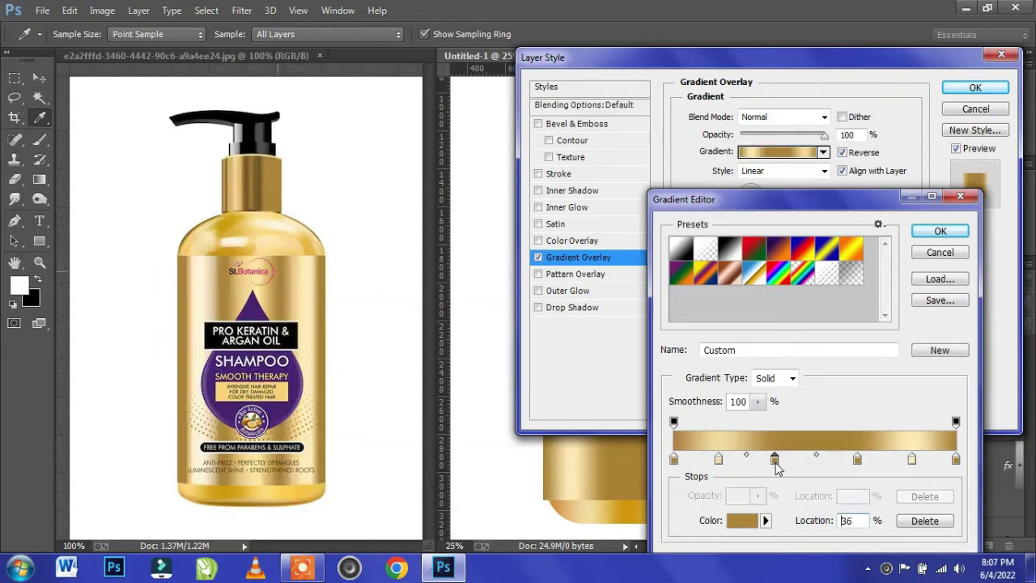
Add a light cream stop at 50% and apply the gradient.
{"action": "left_click", "coordinate": [816, 459]}
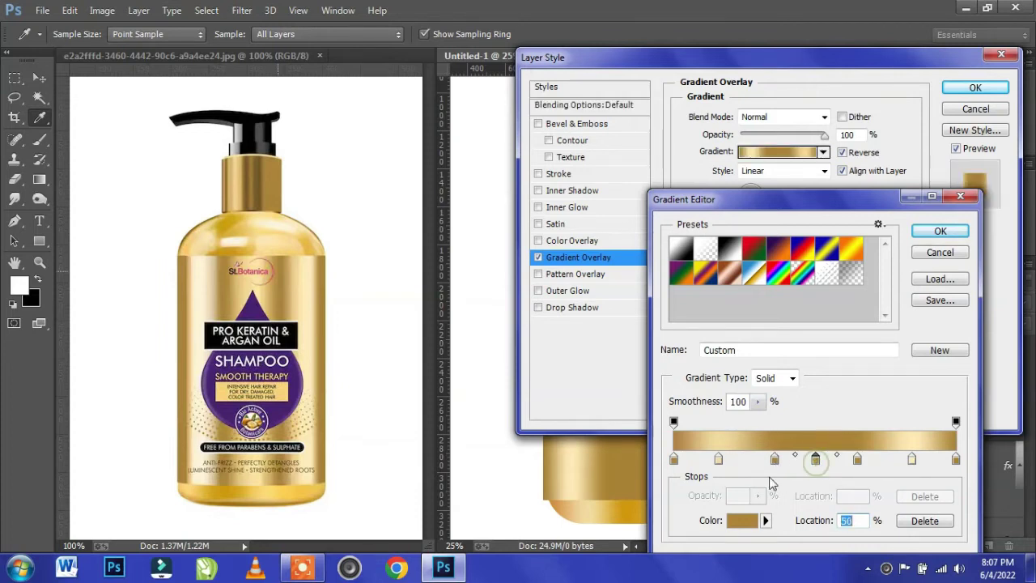
{"action": "left_click", "coordinate": [244, 283]}
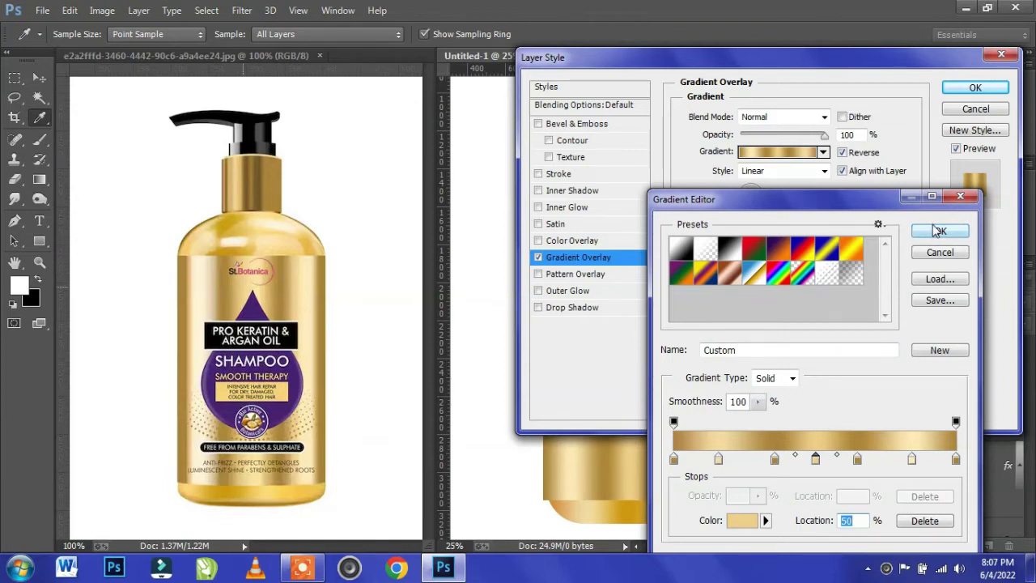
{"action": "left_click", "coordinate": [938, 231]}
{"action": "left_click", "coordinate": [976, 87]}
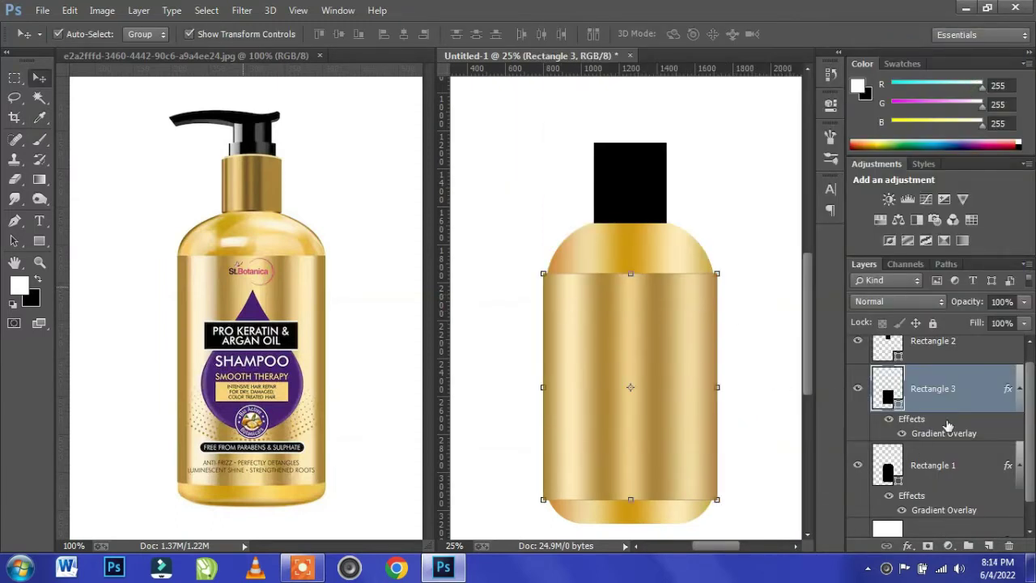
Lighten the 84%, 16% and 50% stops with cream sampled from the reference.
{"action": "double_click", "coordinate": [948, 433]}
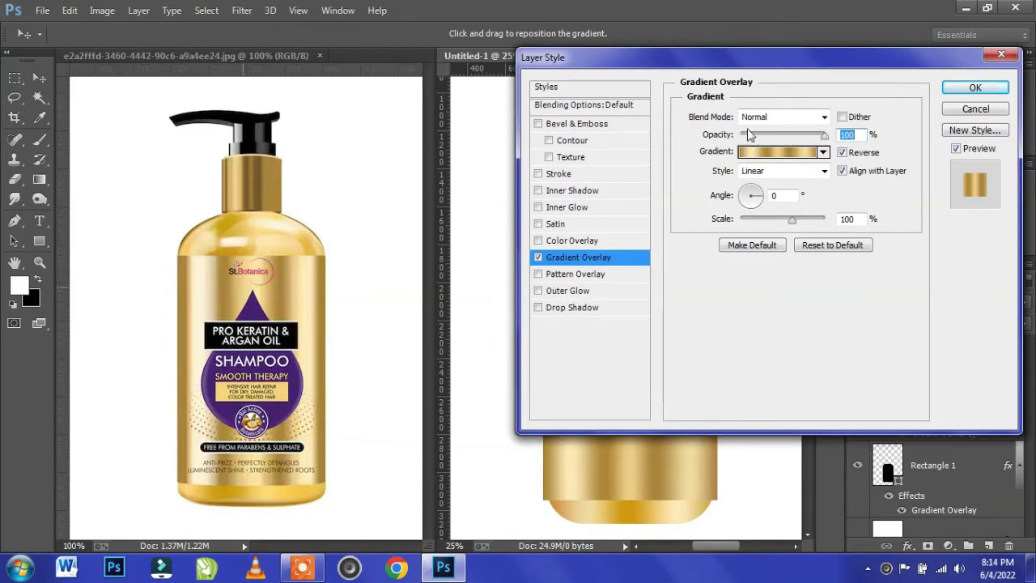
{"action": "left_click", "coordinate": [778, 153]}
{"action": "left_click", "coordinate": [913, 460]}
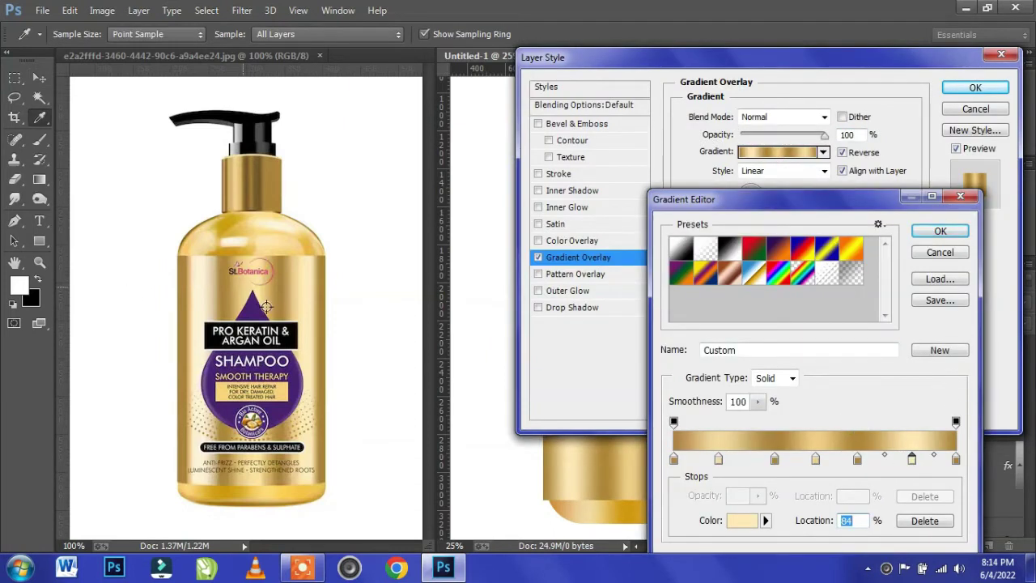
{"action": "left_click", "coordinate": [200, 277]}
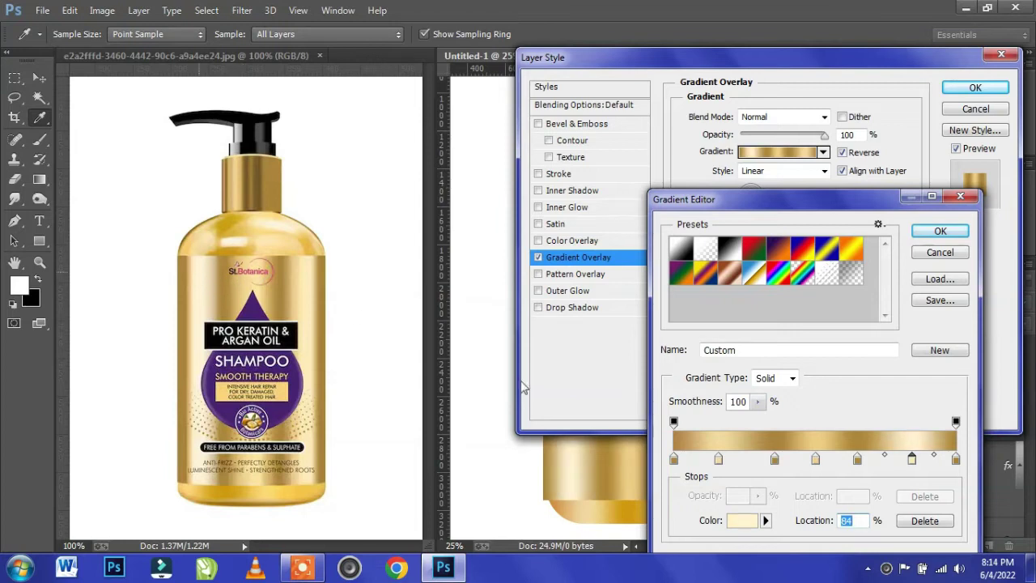
{"action": "left_click", "coordinate": [718, 459]}
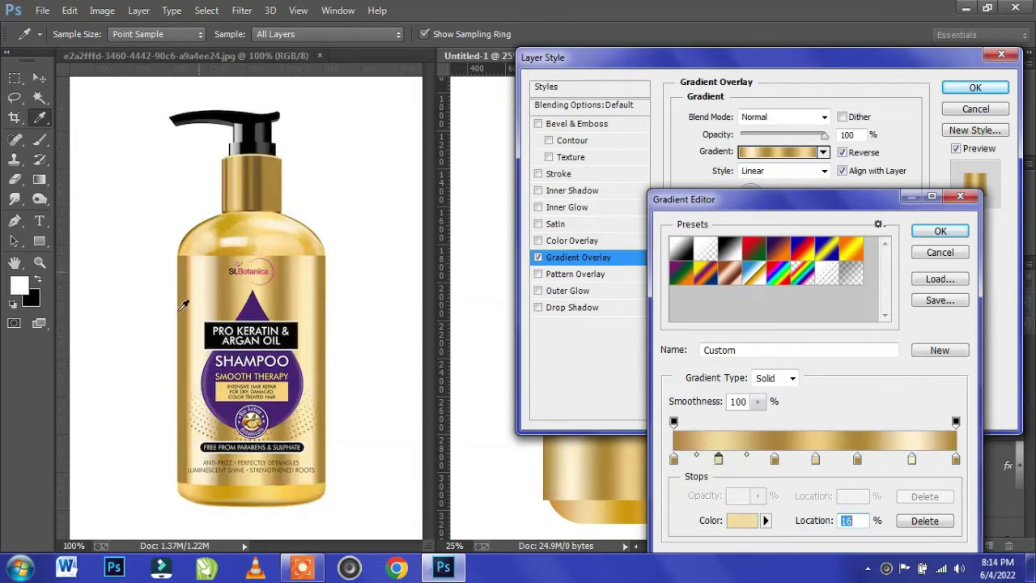
{"action": "left_click", "coordinate": [201, 278]}
{"action": "left_click", "coordinate": [815, 459]}
{"action": "left_click", "coordinate": [247, 283]}
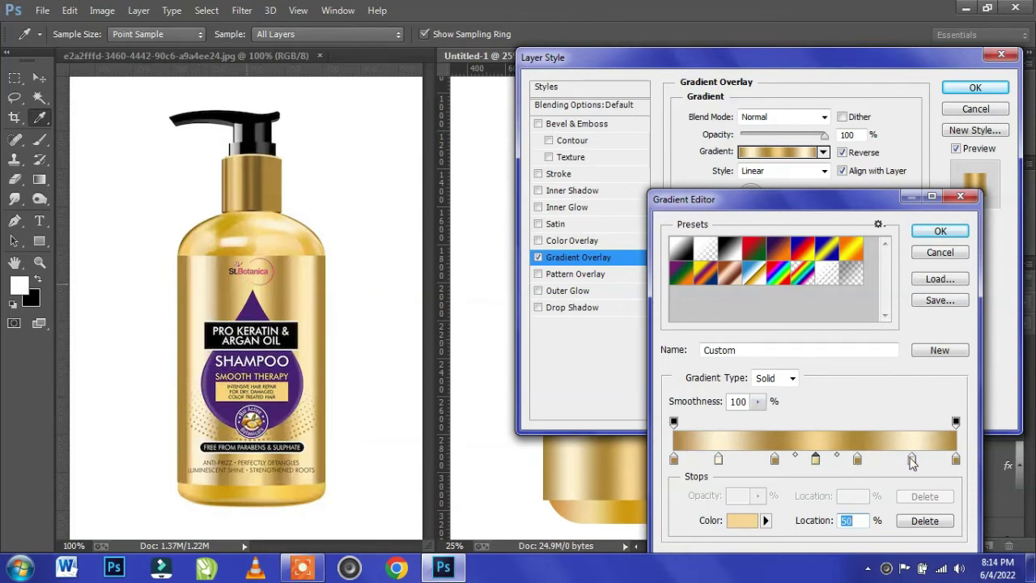
Move cream stops out to 88% and 7%, then apply the refined gradient.
{"action": "left_click_drag", "start_coordinate": [911, 459], "coordinate": [924, 459]}
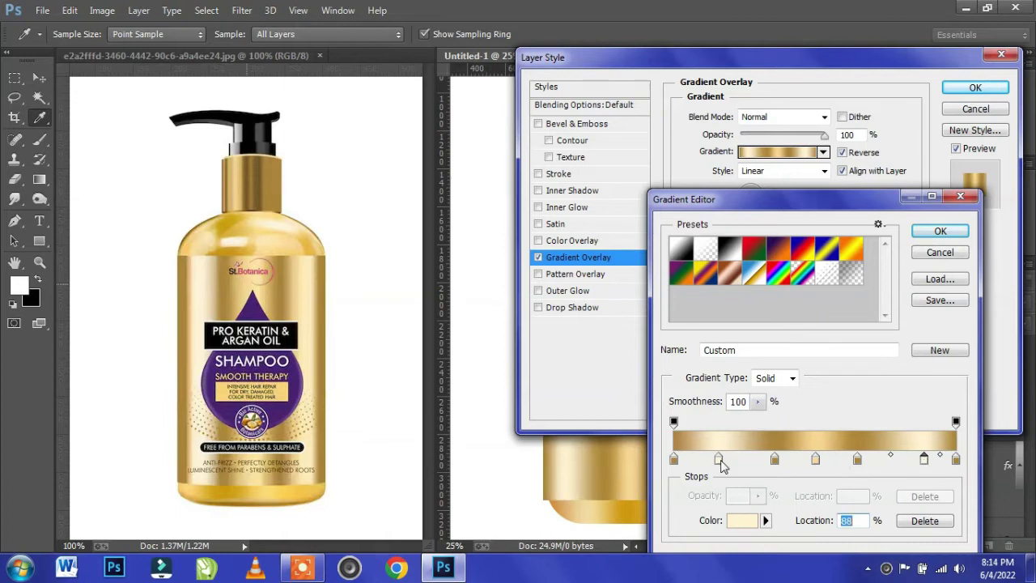
{"action": "left_click_drag", "start_coordinate": [720, 463], "coordinate": [695, 463]}
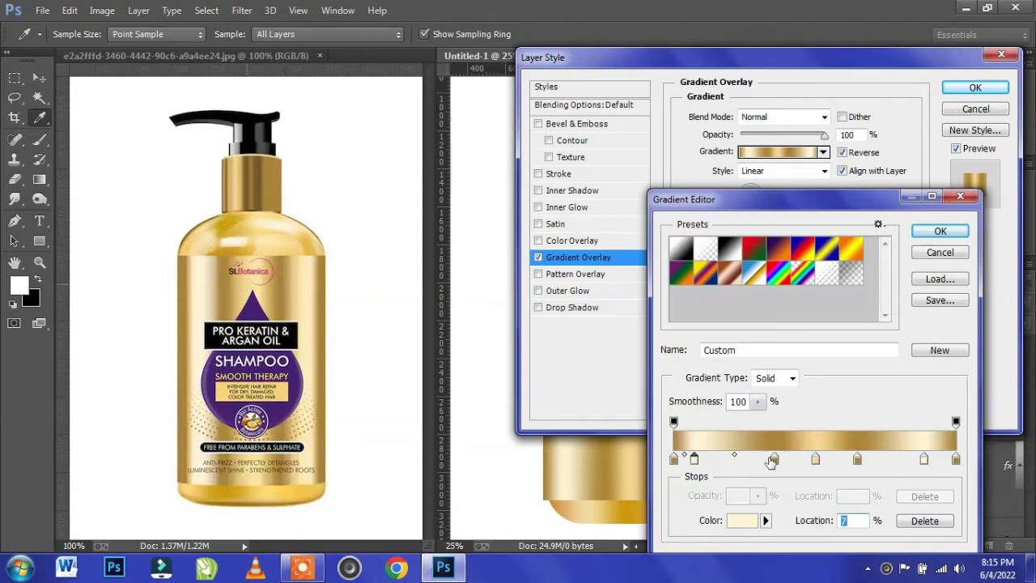
{"action": "left_click", "coordinate": [857, 460]}
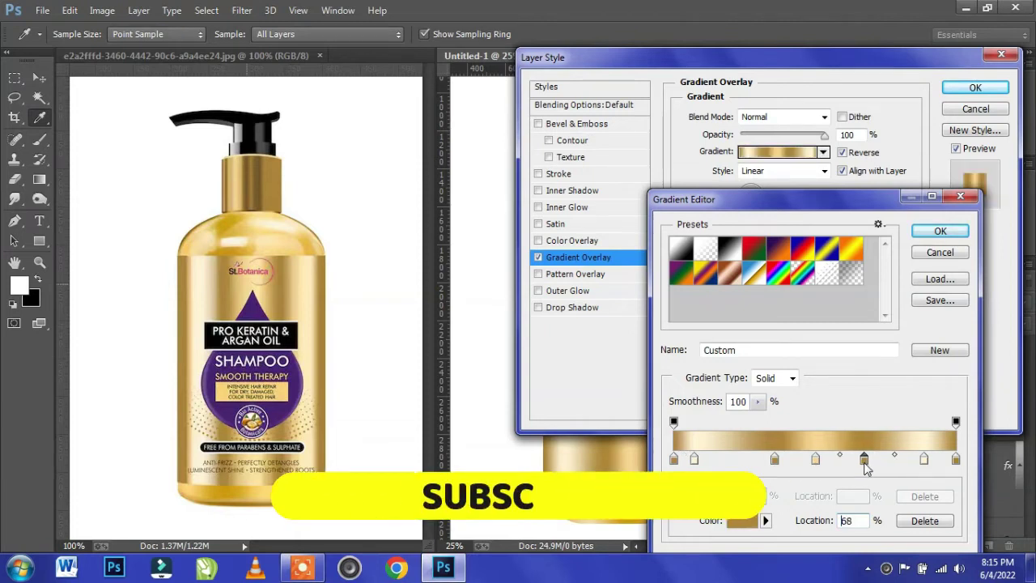
{"action": "left_click", "coordinate": [939, 231]}
{"action": "left_click", "coordinate": [976, 87]}
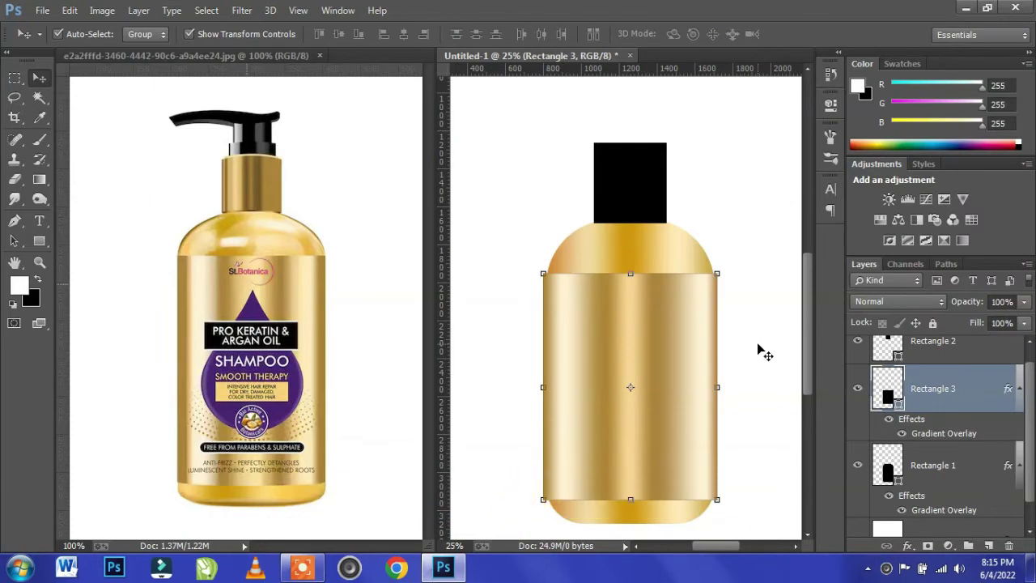
Set Rectangle 3's gradient overlay scale to 97% and reposition its colour stops, one at 27%.
{"action": "double_click", "coordinate": [943, 433]}
{"action": "left_click", "coordinate": [807, 152]}
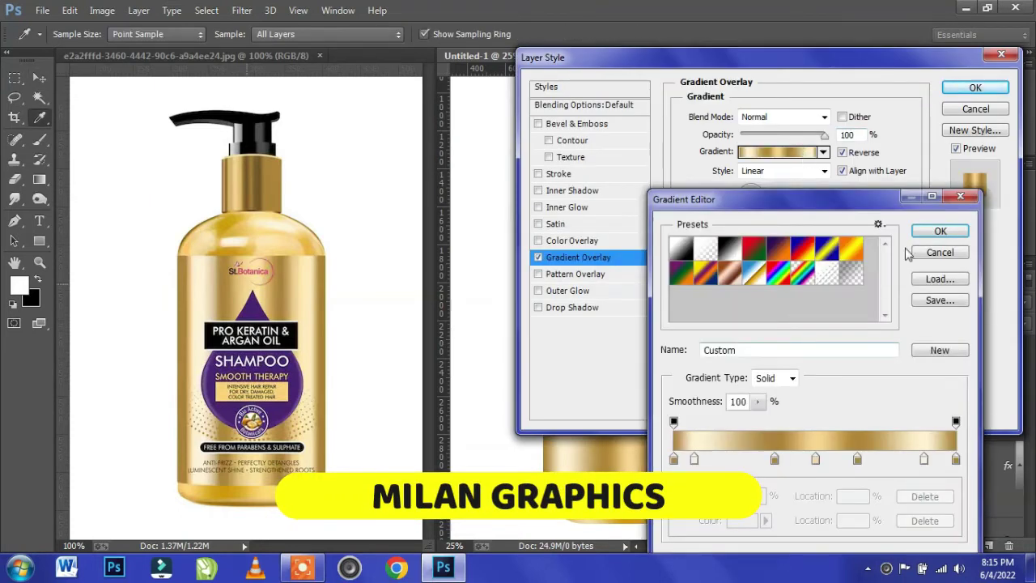
{"action": "left_click", "coordinate": [939, 231]}
{"action": "left_click_drag", "start_coordinate": [792, 221], "coordinate": [791, 229]}
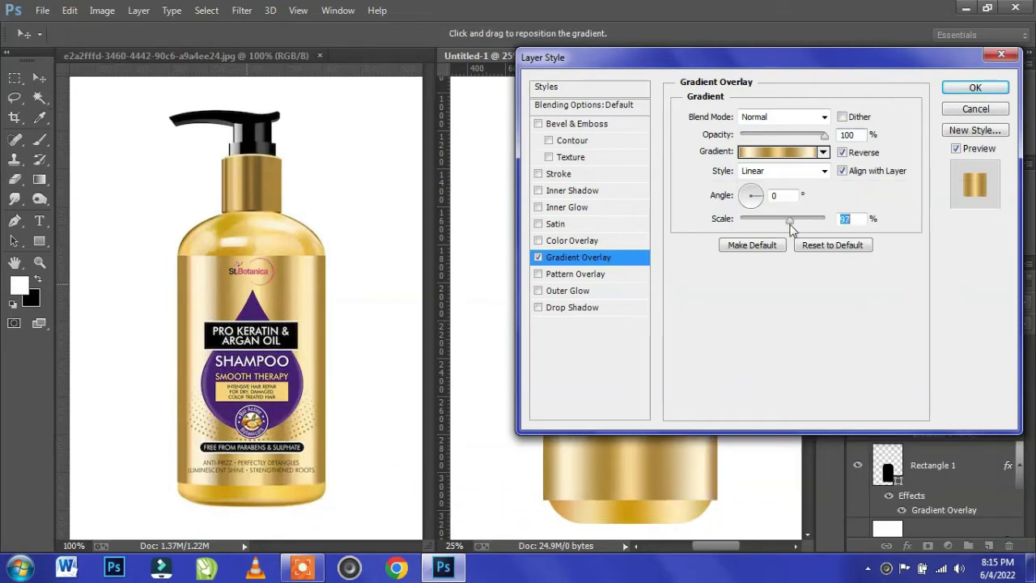
{"action": "left_click", "coordinate": [779, 153]}
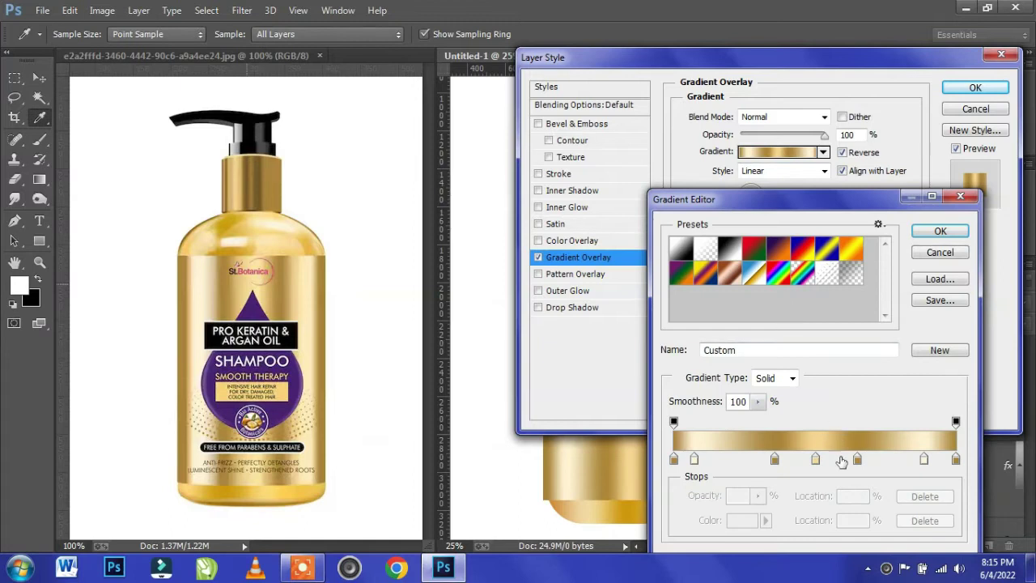
{"action": "left_click_drag", "start_coordinate": [857, 459], "coordinate": [877, 459]}
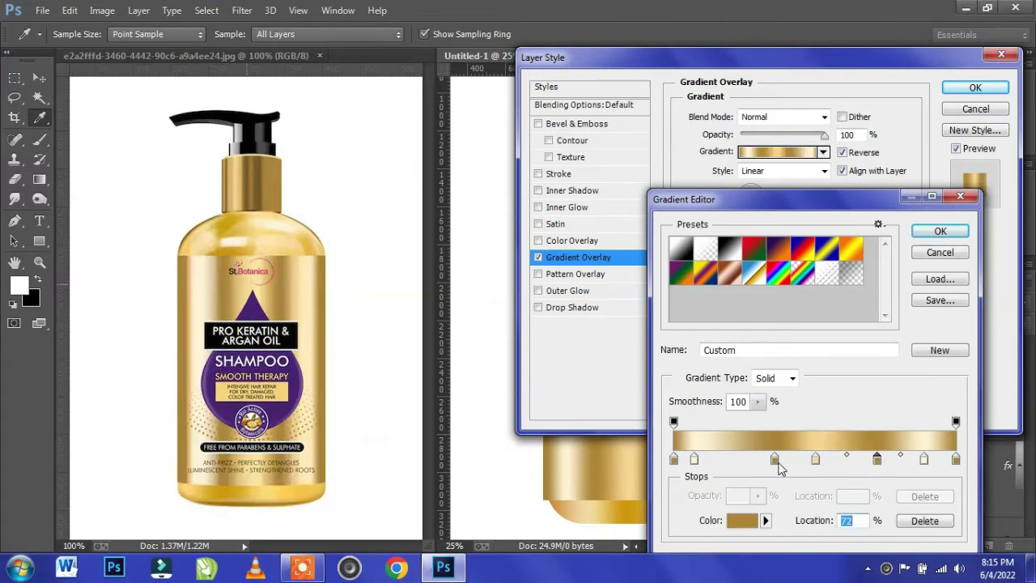
{"action": "left_click_drag", "start_coordinate": [775, 461], "coordinate": [749, 462]}
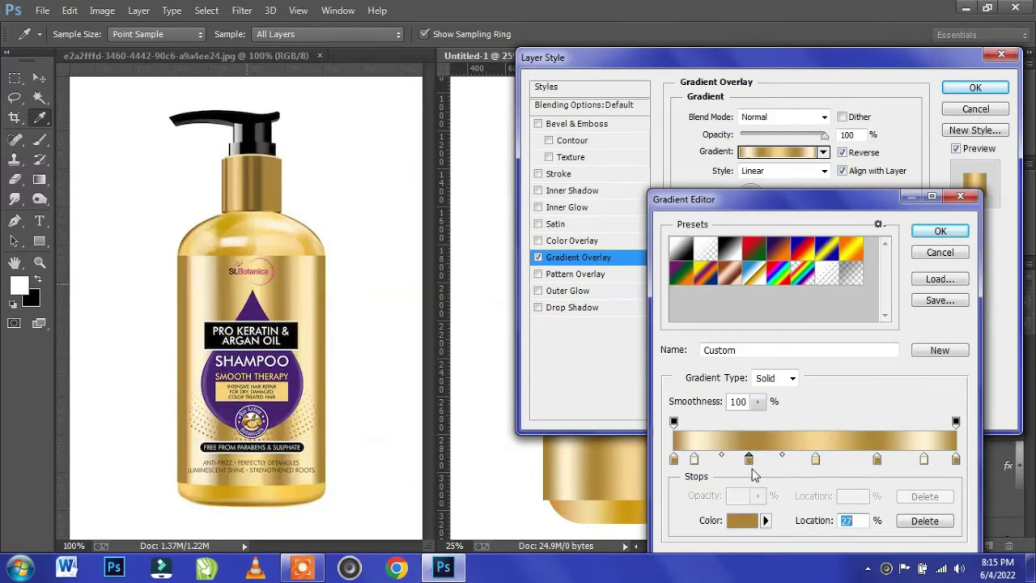
{"action": "mouse_move", "coordinate": [828, 207]}
{"action": "left_mouse_down"}
{"action": "mouse_move", "coordinate": [360, 110]}
{"action": "mouse_move", "coordinate": [374, 113]}
{"action": "left_mouse_up"}
Recolour the 72% stop to #936f21 and darken the 27% stop to brown.
{"action": "double_click", "coordinate": [422, 365]}
{"action": "type", "text": "936f21"}
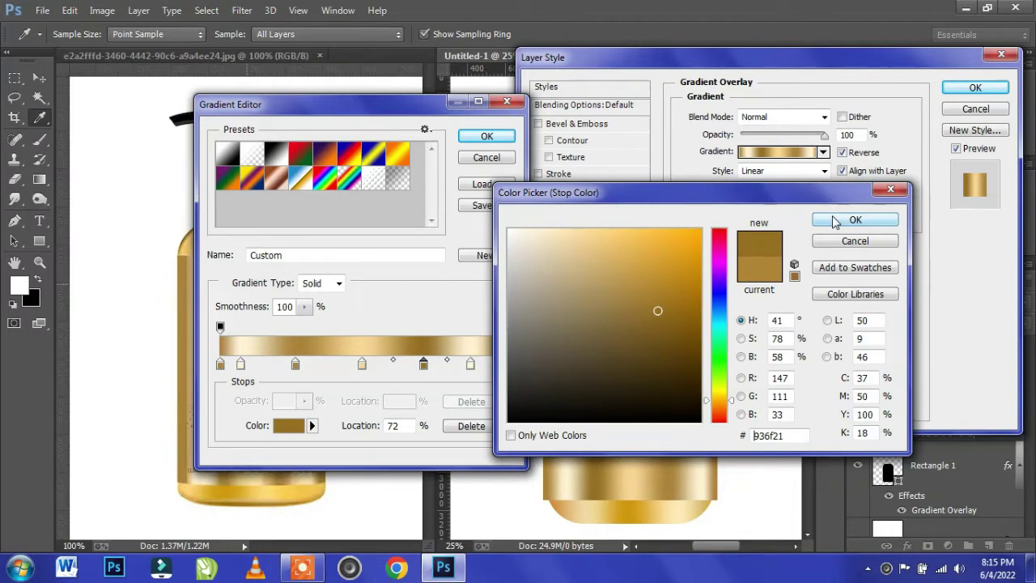
{"action": "left_click", "coordinate": [835, 221]}
{"action": "left_click", "coordinate": [295, 365]}
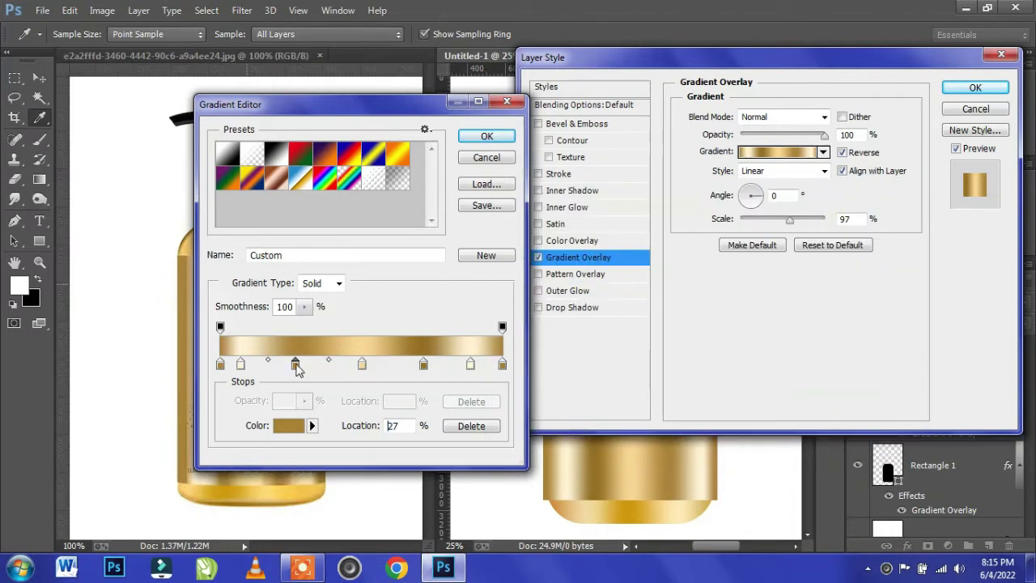
{"action": "double_click", "coordinate": [296, 364]}
{"action": "left_click", "coordinate": [654, 328]}
{"action": "left_click", "coordinate": [850, 218]}
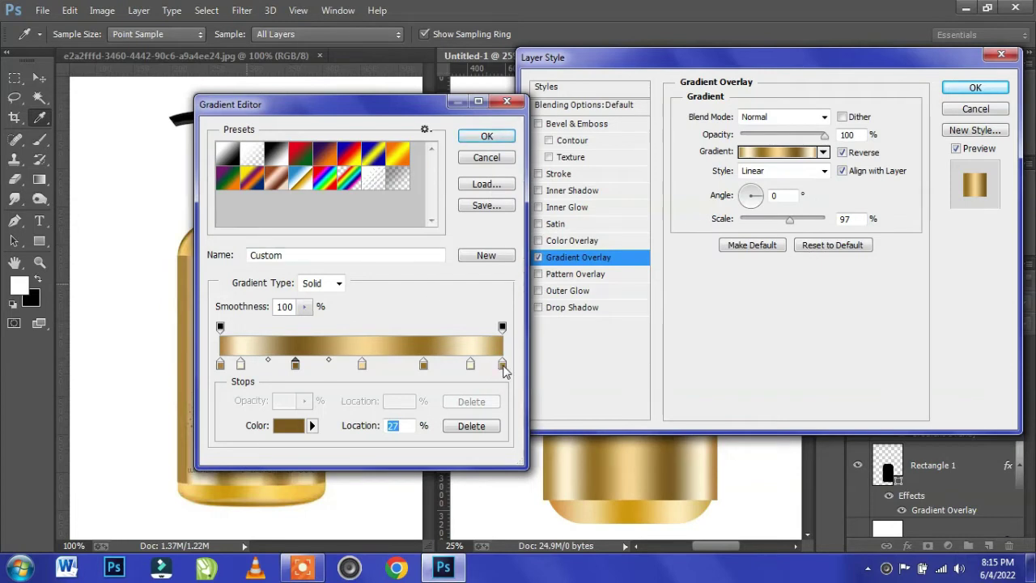
Darken the rightmost and leftmost gradient stops, then confirm the gradient and layer style.
{"action": "double_click", "coordinate": [503, 365]}
{"action": "left_click", "coordinate": [659, 319]}
{"action": "left_click", "coordinate": [850, 219]}
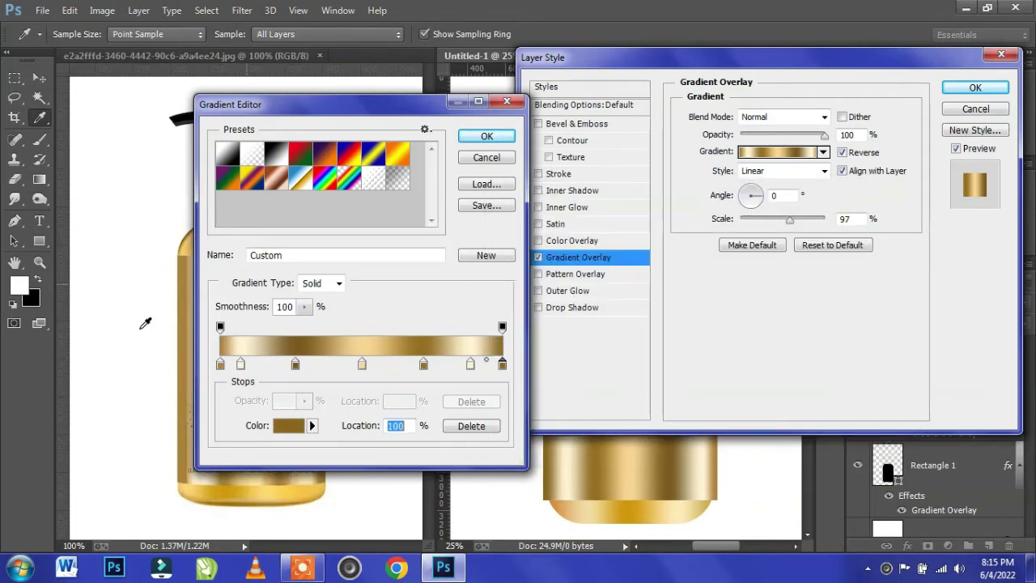
{"action": "double_click", "coordinate": [221, 364]}
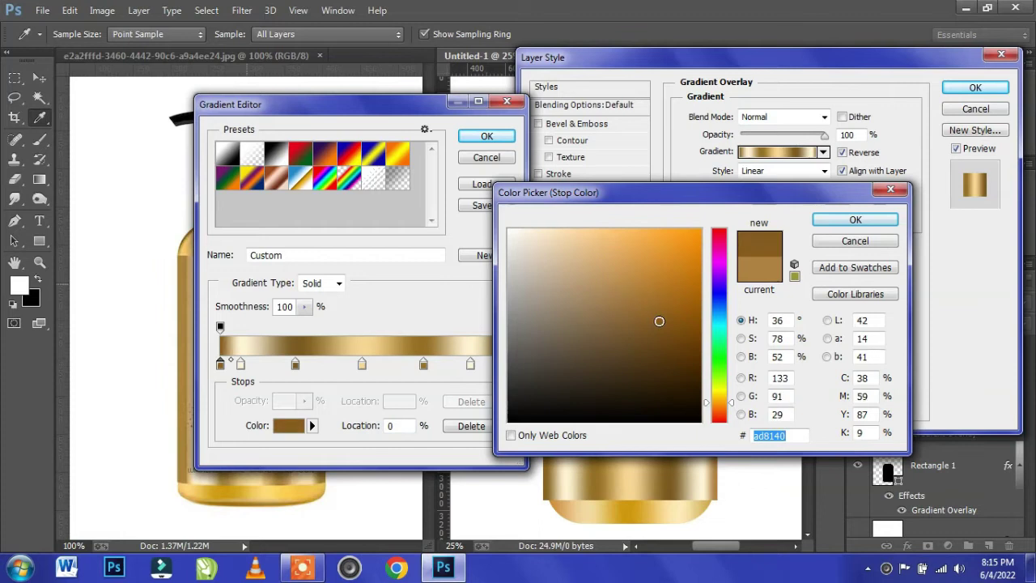
{"action": "left_click", "coordinate": [855, 219]}
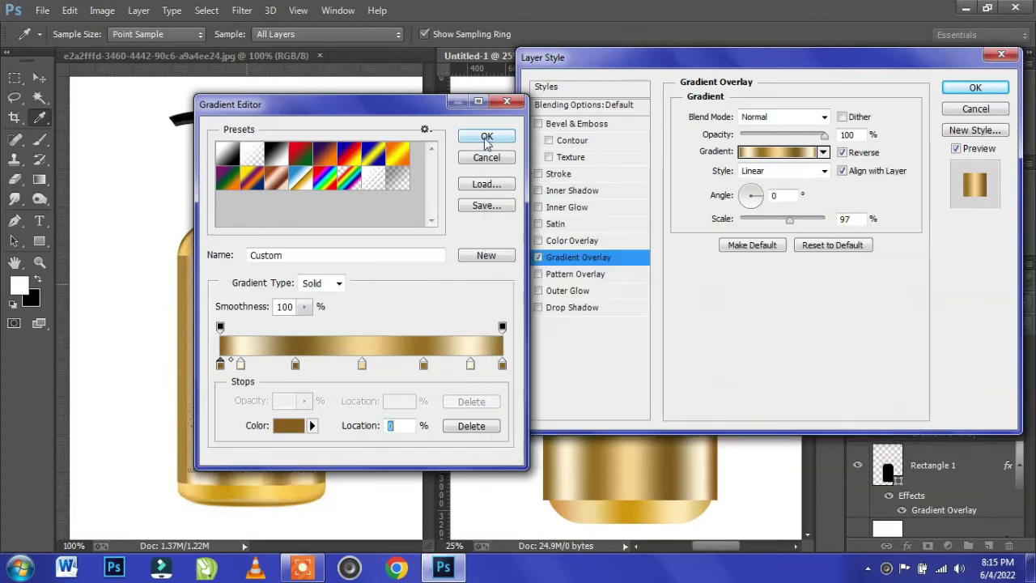
{"action": "left_click", "coordinate": [486, 138]}
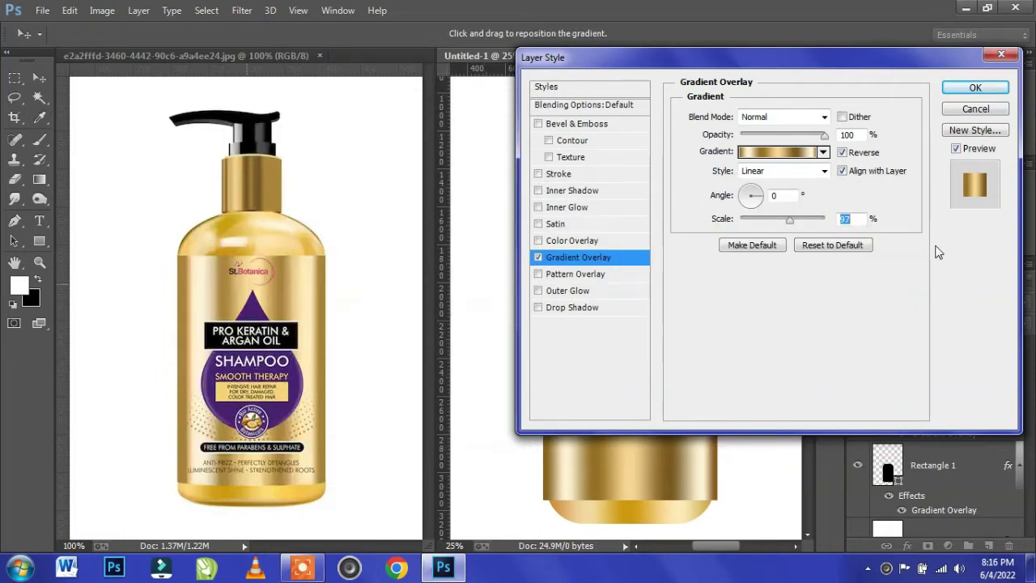
{"action": "left_click", "coordinate": [975, 87]}
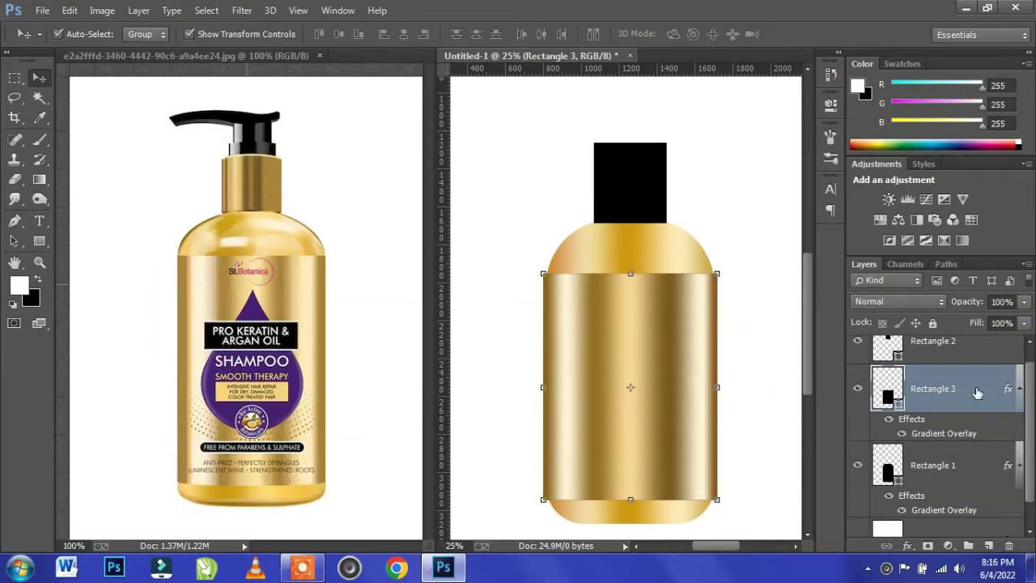
Try clipping Rectangle 3 to the bottle, then undo the clipping mask.
{"action": "scroll", "coordinate": [900, 407], "scroll_direction": "down", "scroll_amount": 1}
{"action": "right_click", "coordinate": [977, 361]}
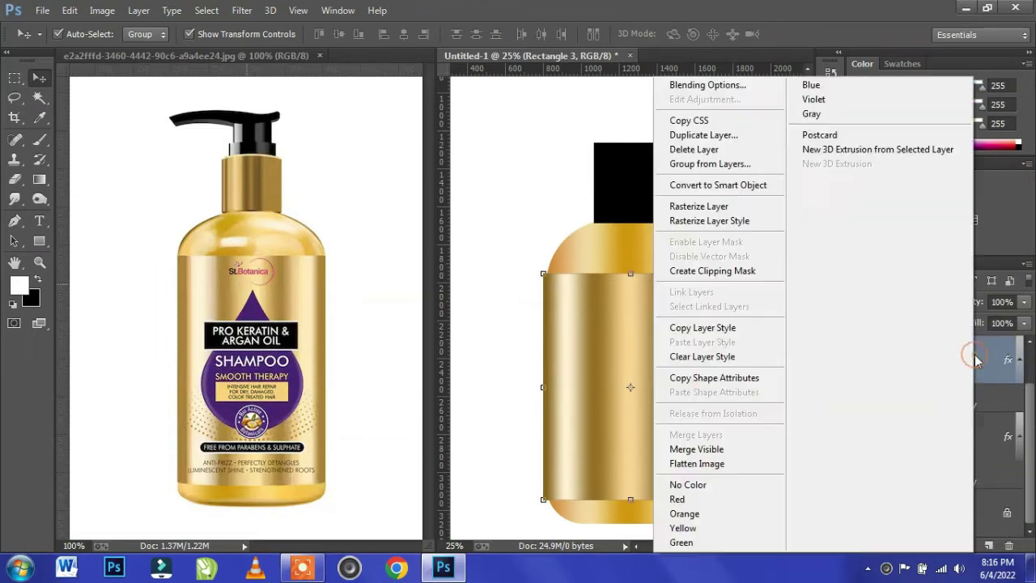
{"action": "left_click", "coordinate": [738, 275]}
{"action": "key", "text": "ctrl+alt+g"}
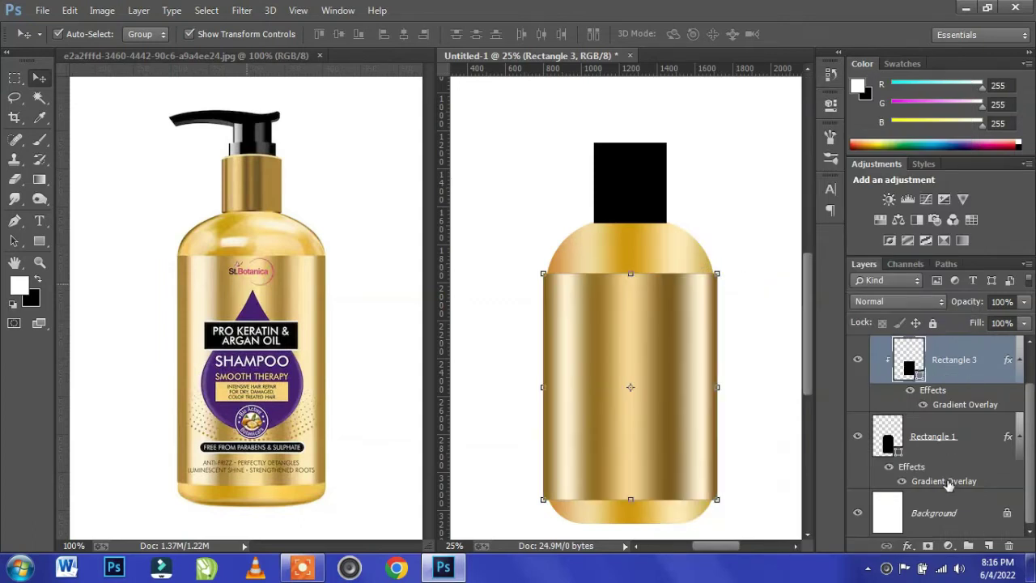
Rasterize the Rectangle 1 shape layer and Rectangle 3's gradient overlay style.
{"action": "left_click", "coordinate": [966, 437]}
{"action": "right_click", "coordinate": [966, 437]}
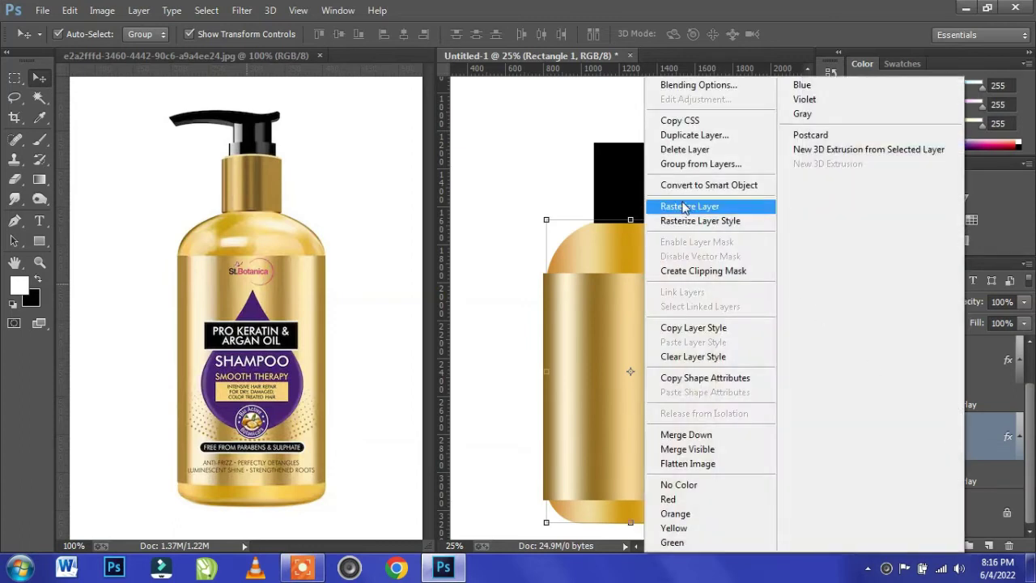
{"action": "left_click", "coordinate": [734, 209]}
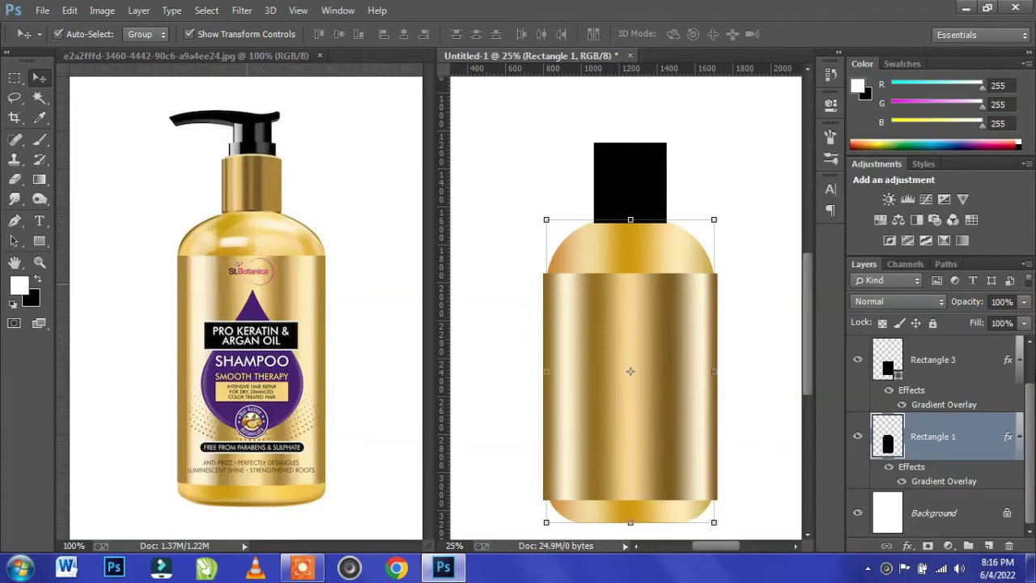
{"action": "left_click", "coordinate": [940, 368]}
{"action": "right_click", "coordinate": [952, 363]}
{"action": "left_click", "coordinate": [684, 220]}
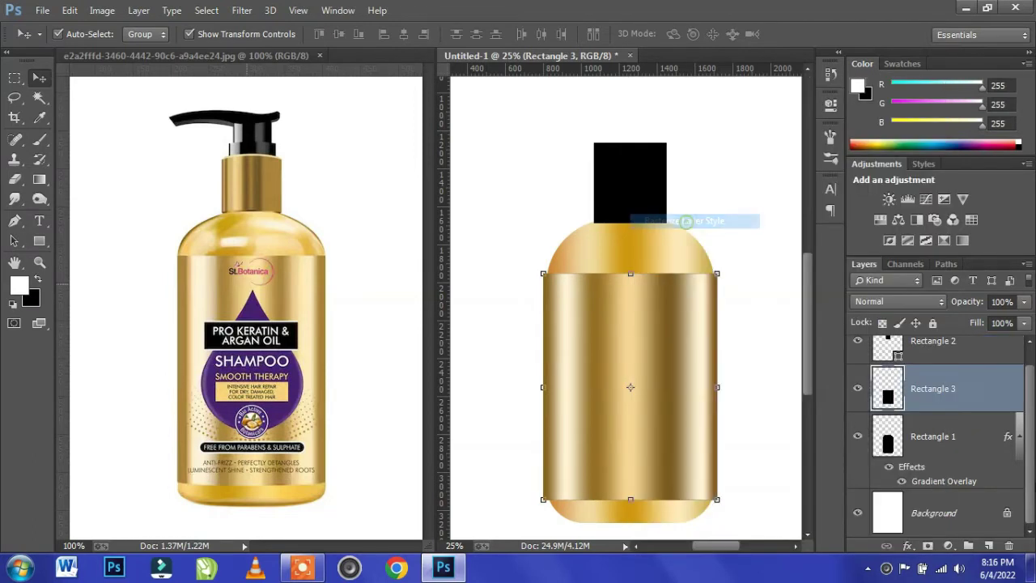
Rasterize Rectangle 1's gradient overlay and clip Rectangle 3 into the Rectangle 1 bottle.
{"action": "scroll", "coordinate": [943, 415], "scroll_direction": "up", "scroll_amount": 1}
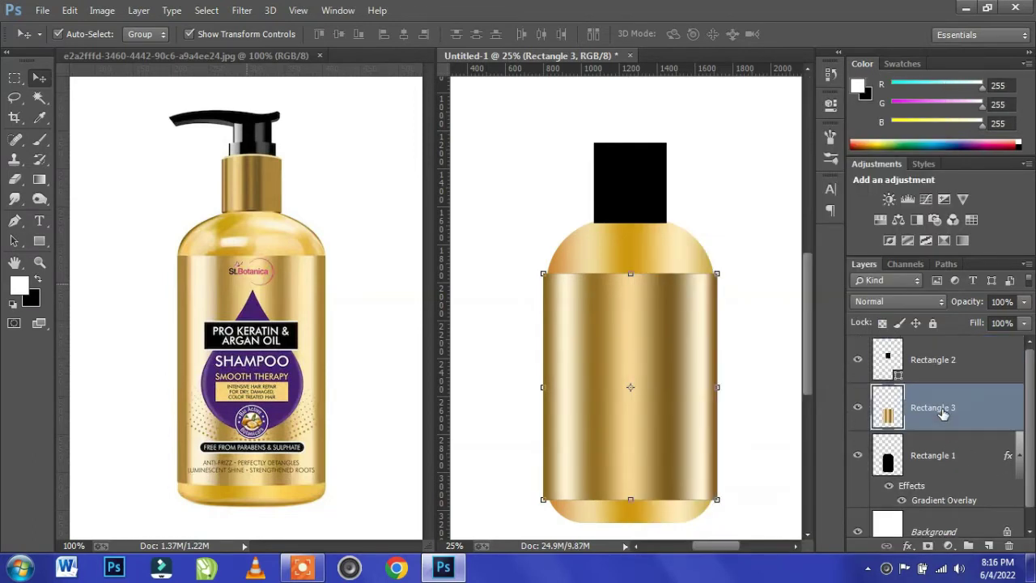
{"action": "left_click", "coordinate": [940, 456]}
{"action": "right_click", "coordinate": [940, 455]}
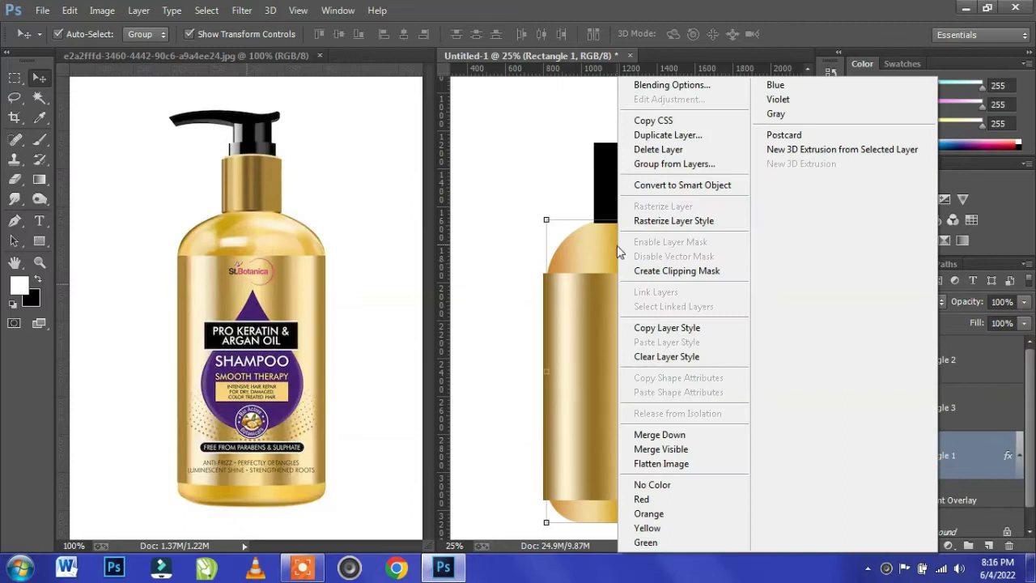
{"action": "left_click", "coordinate": [665, 224]}
{"action": "left_click", "coordinate": [952, 420]}
{"action": "right_click", "coordinate": [953, 420]}
{"action": "left_click", "coordinate": [696, 270]}
Toggle the band's selection on the canvas, ending with neck layer Rectangle 2 selected.
{"action": "left_click", "coordinate": [761, 374]}
{"action": "left_click", "coordinate": [698, 388]}
{"action": "left_click", "coordinate": [769, 351]}
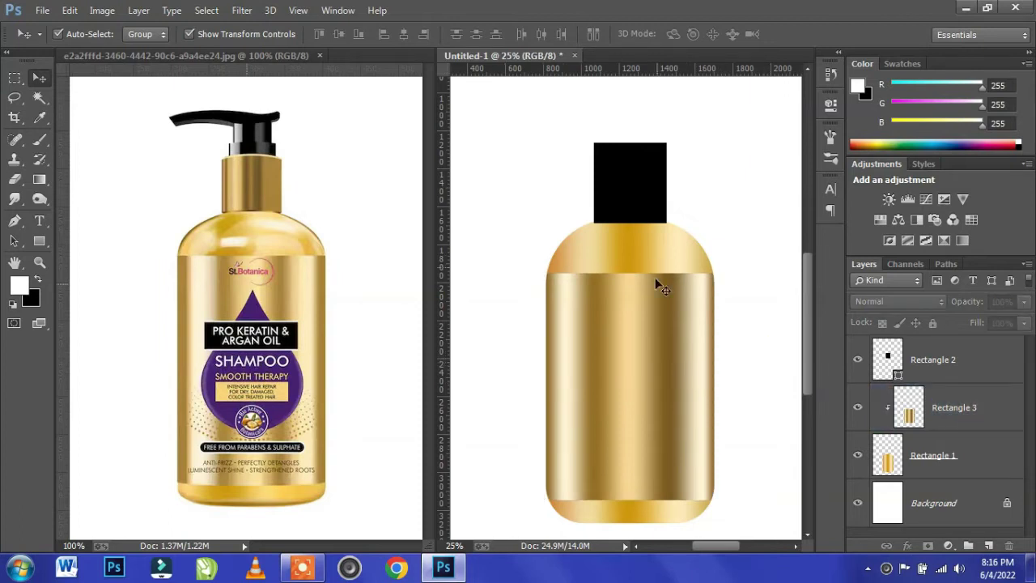
{"action": "left_click", "coordinate": [654, 357]}
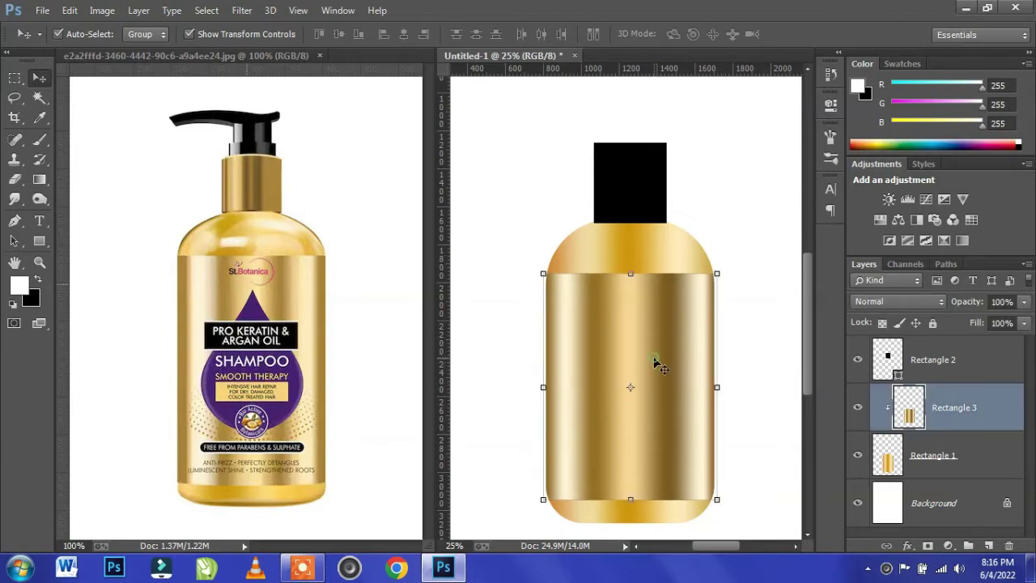
{"action": "left_click", "coordinate": [753, 320]}
{"action": "left_click", "coordinate": [960, 363]}
Add a Gradient Overlay to the neck layer Rectangle 2 with Angle 0°.
{"action": "scroll", "coordinate": [551, 237], "scroll_direction": "up", "scroll_amount": 1}
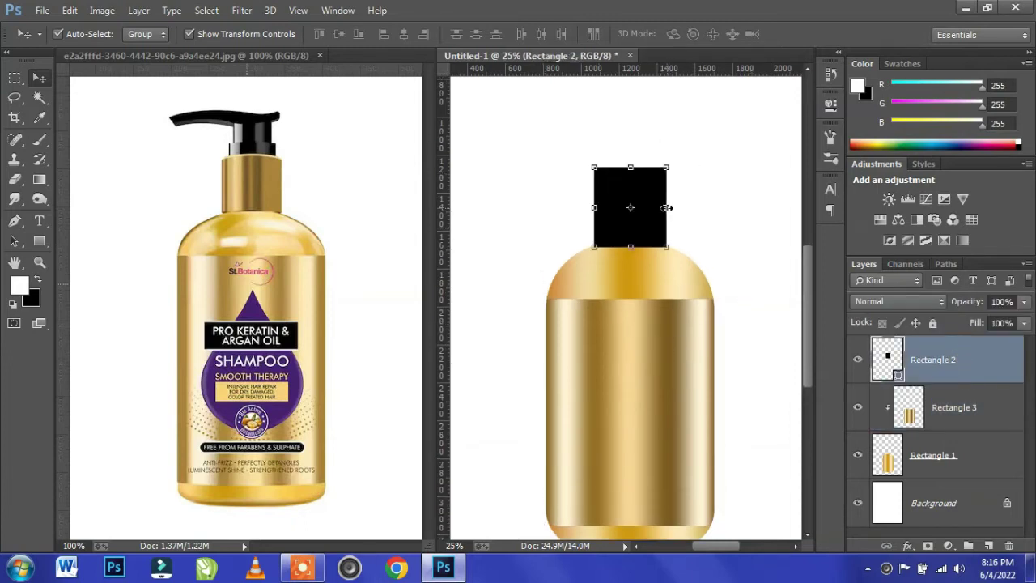
{"action": "scroll", "coordinate": [667, 198], "scroll_direction": "up", "scroll_amount": 3}
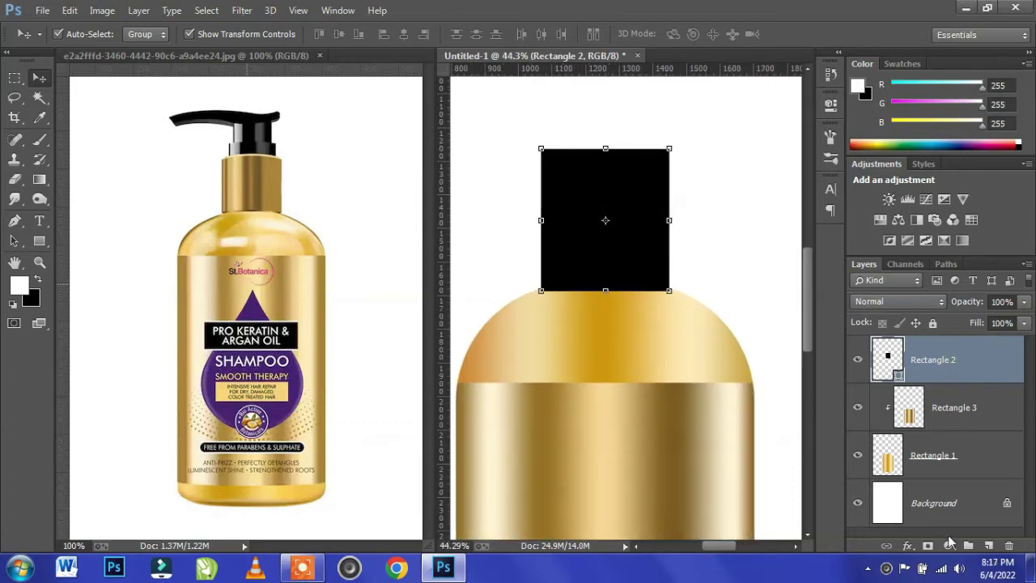
{"action": "left_click", "coordinate": [907, 545]}
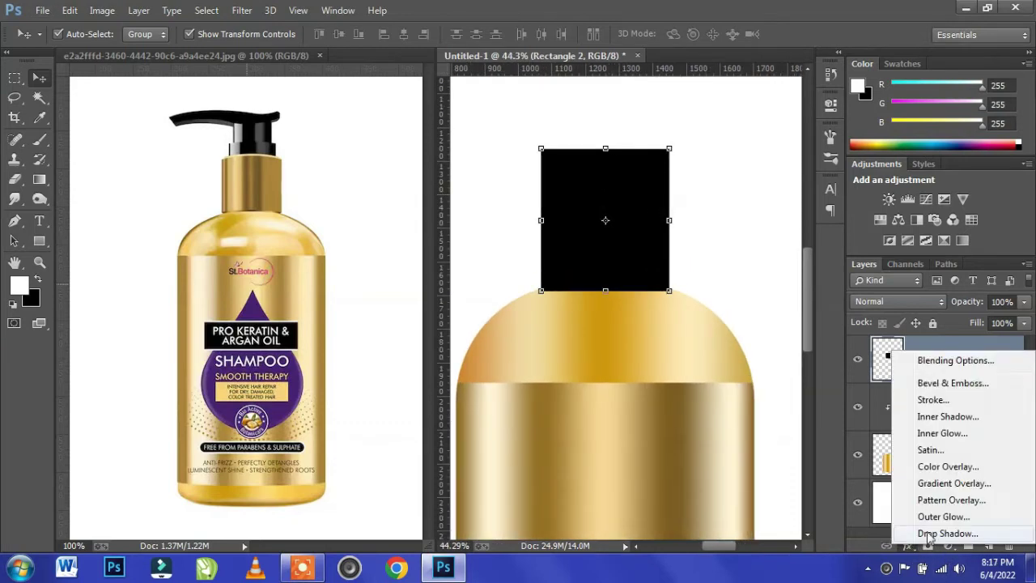
{"action": "left_click", "coordinate": [955, 483]}
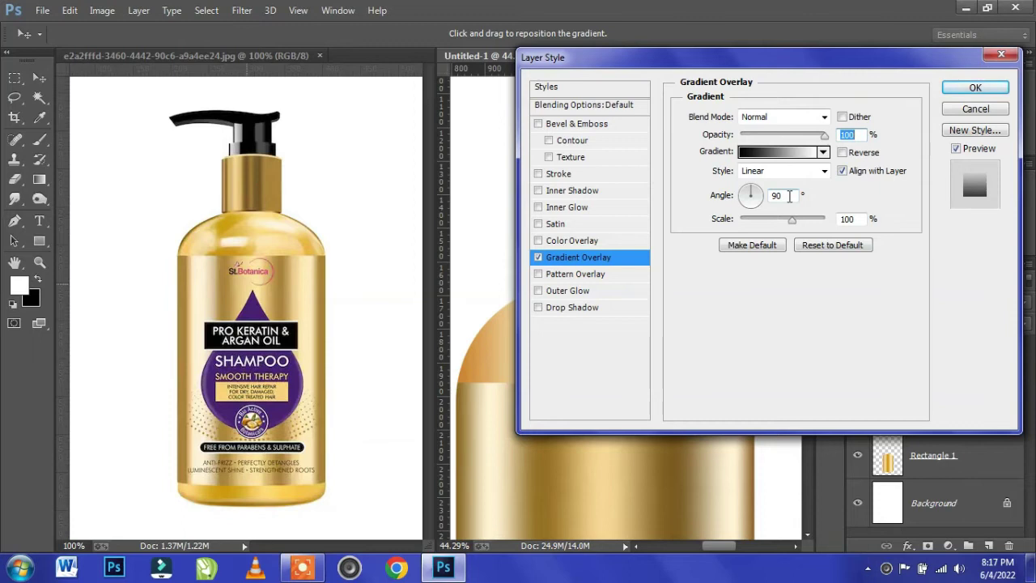
{"action": "key", "text": "super+plus"}
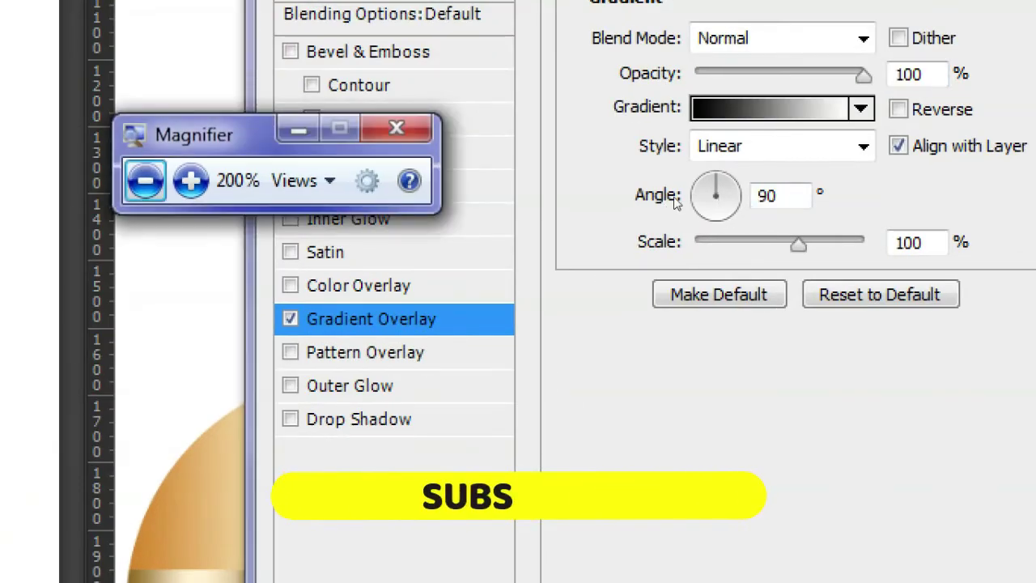
{"action": "left_click", "coordinate": [785, 197]}
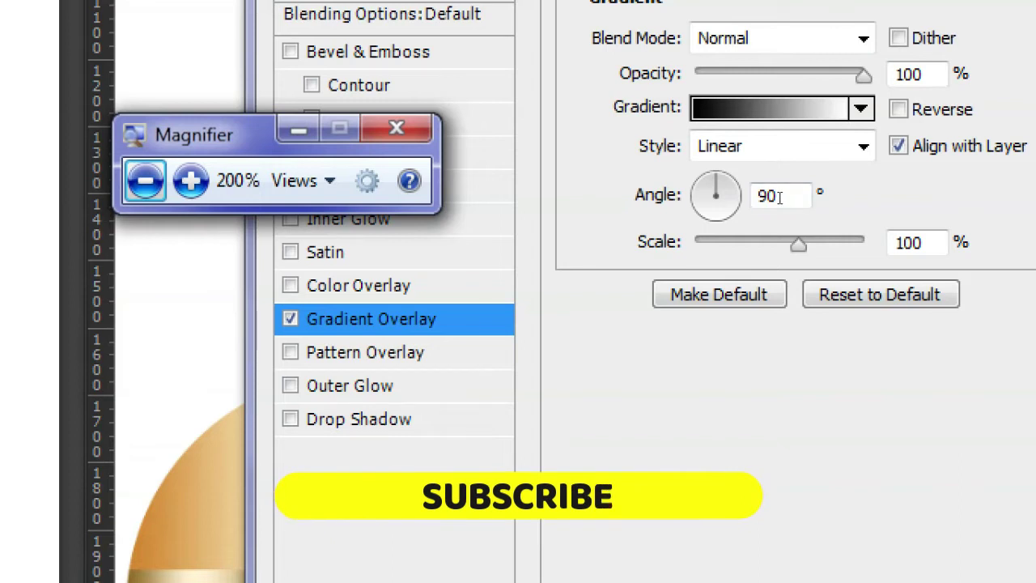
{"action": "double_click", "coordinate": [777, 197]}
{"action": "type", "text": "0"}
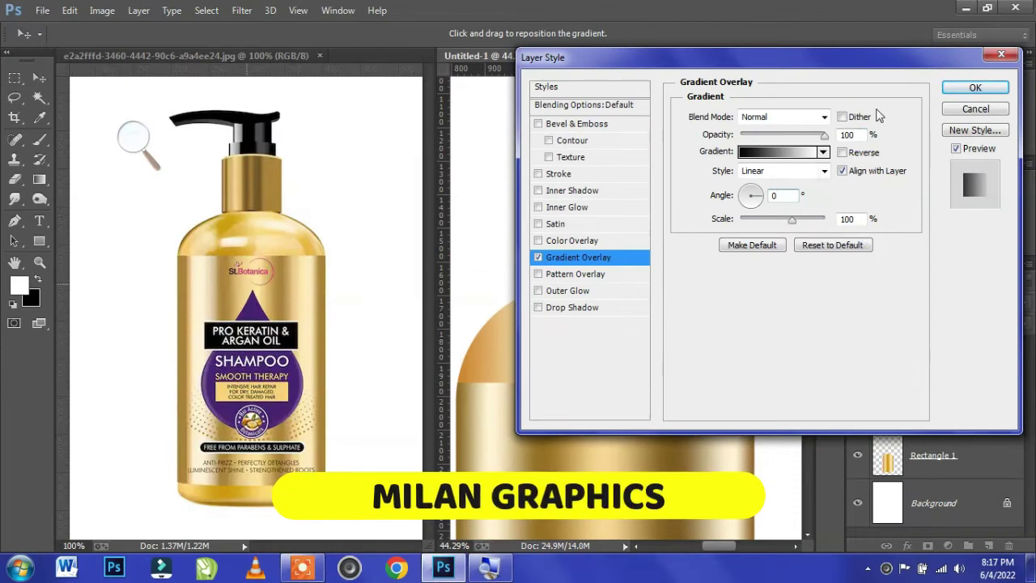
Recolour the gradient's two end stops with golds sampled from the reference bottle.
{"action": "left_click", "coordinate": [795, 148]}
{"action": "left_click_drag", "start_coordinate": [267, 109], "coordinate": [605, 109]}
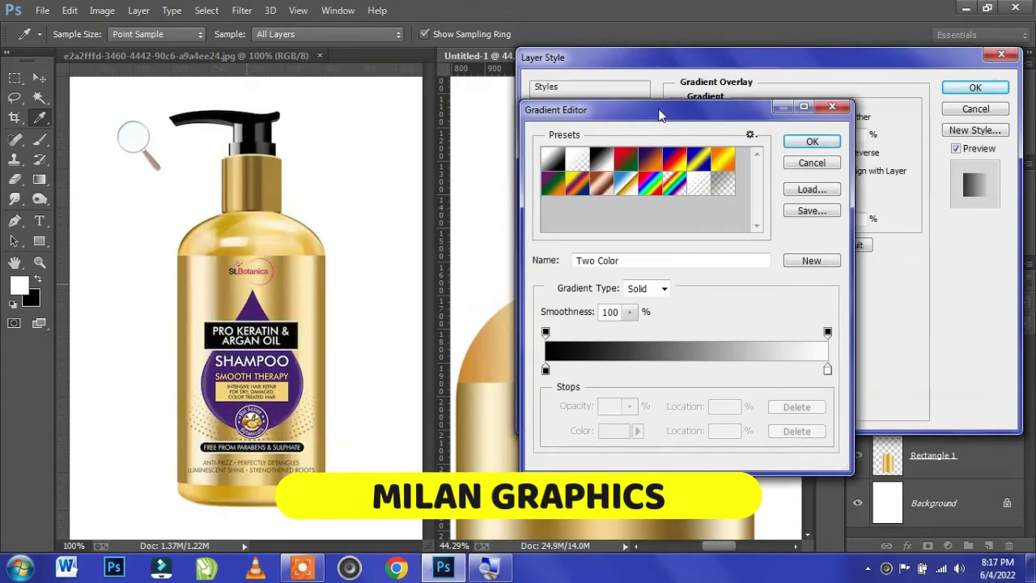
{"action": "left_click", "coordinate": [545, 370]}
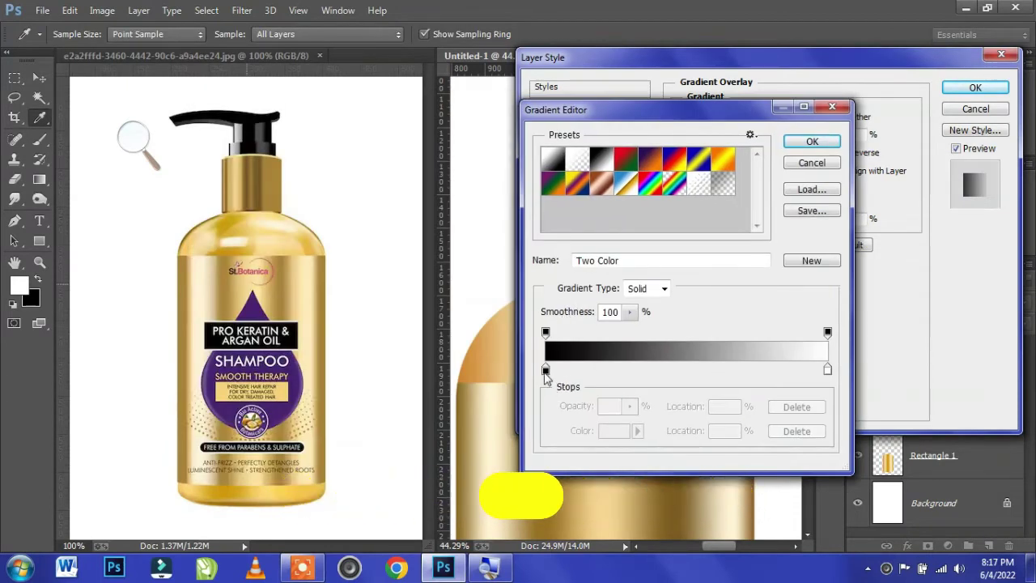
{"action": "left_click", "coordinate": [227, 179]}
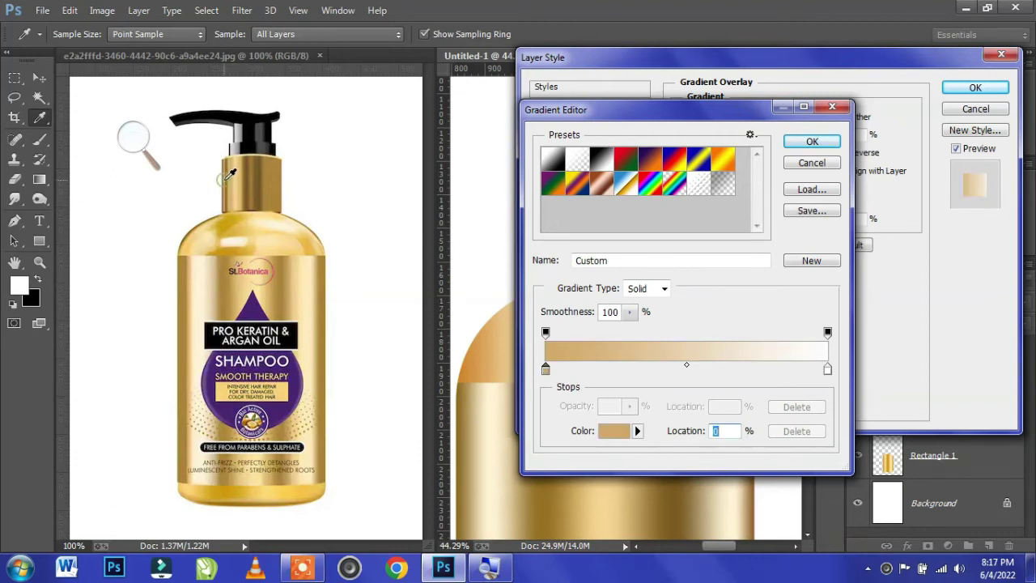
{"action": "left_click", "coordinate": [827, 370]}
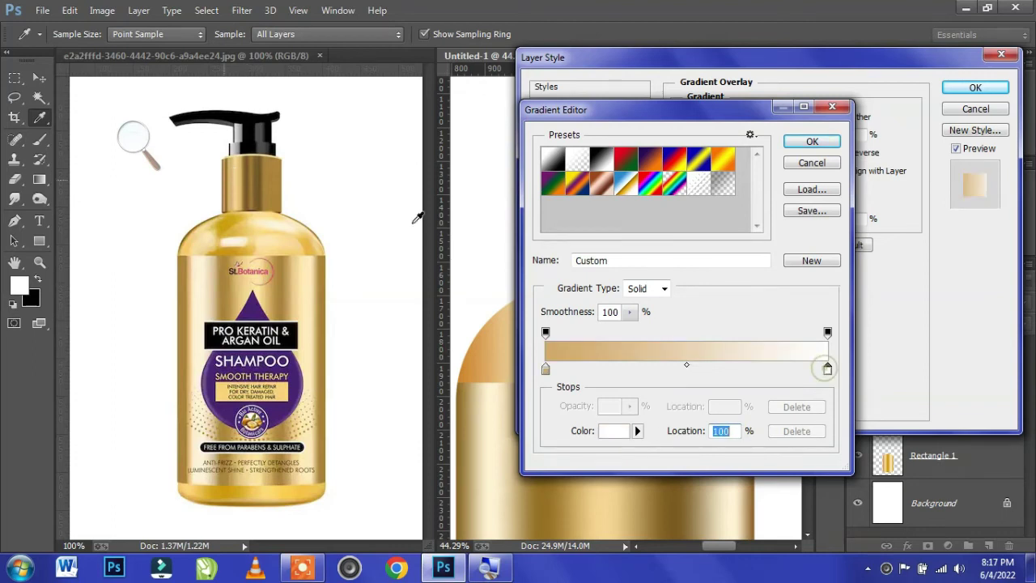
{"action": "left_click", "coordinate": [279, 179]}
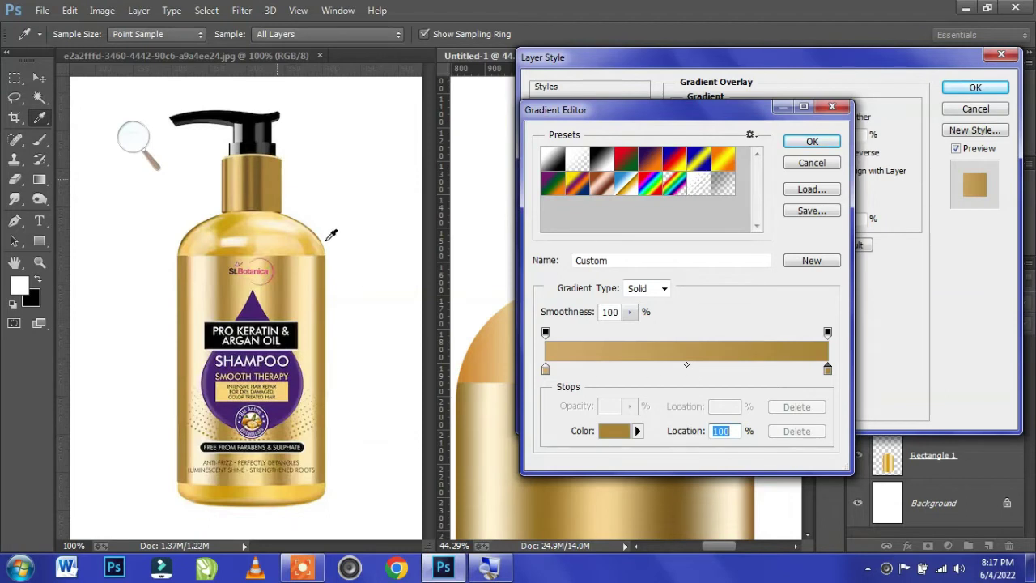
Add stops at 73, 54, 38, 26 and 12%, each sampled from reference bottle golds.
{"action": "left_click", "coordinate": [753, 370]}
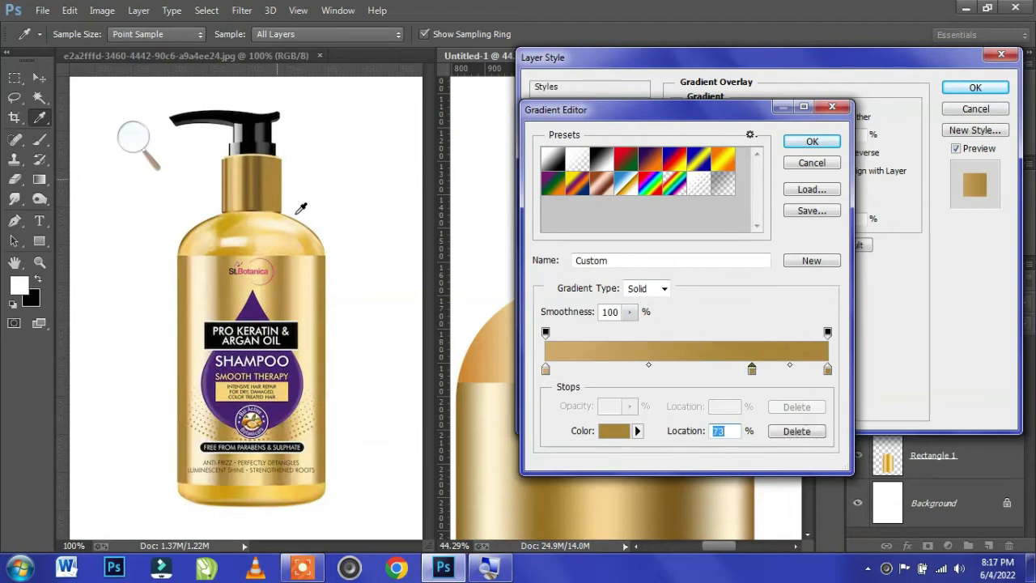
{"action": "left_click", "coordinate": [238, 170]}
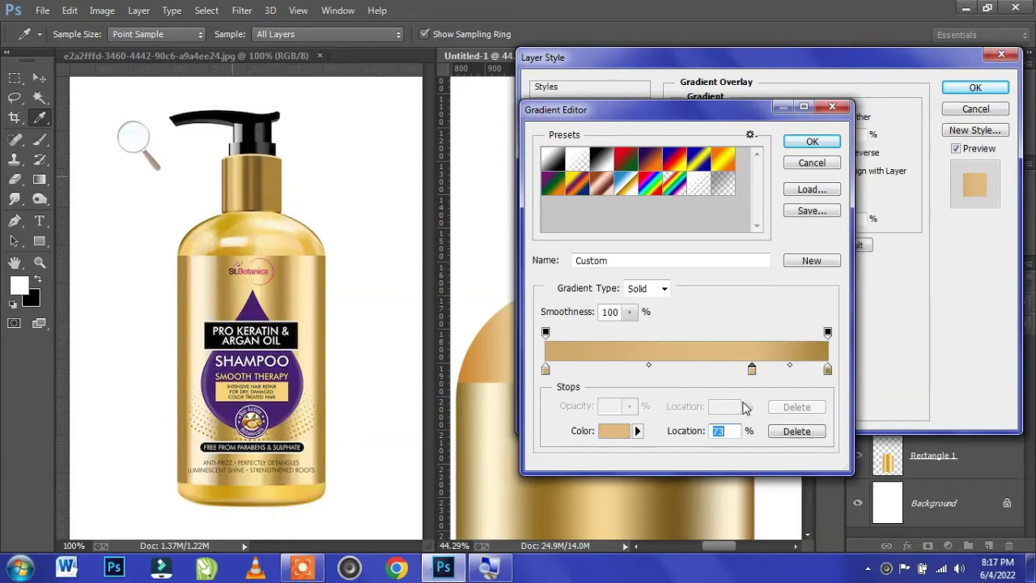
{"action": "left_click", "coordinate": [696, 370]}
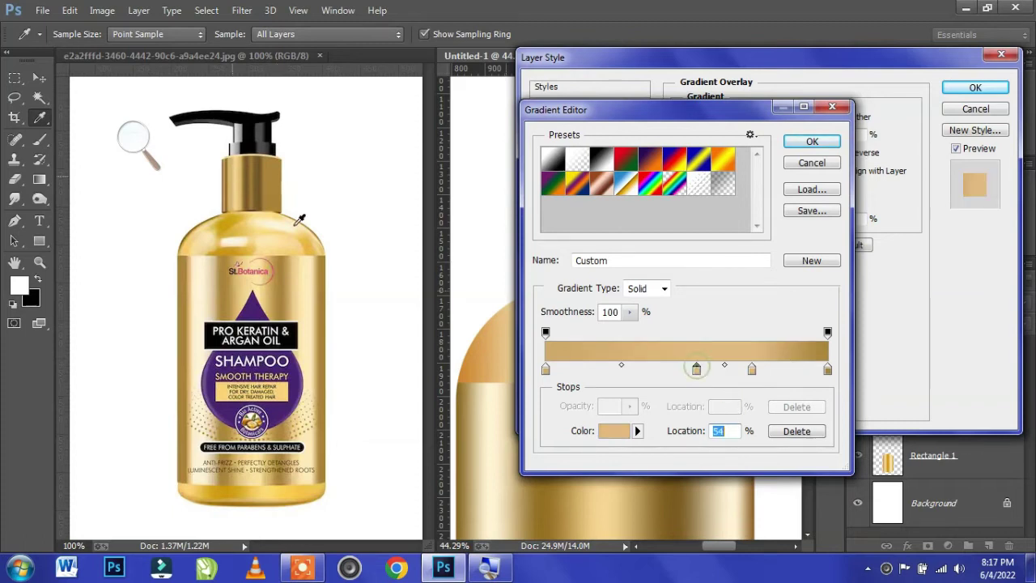
{"action": "left_click", "coordinate": [238, 168]}
{"action": "left_click", "coordinate": [651, 370]}
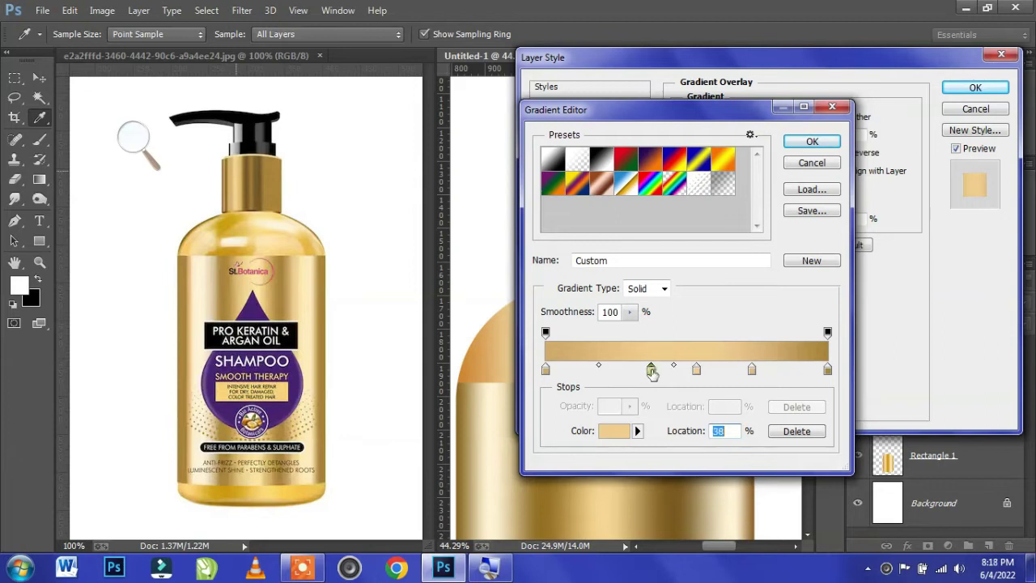
{"action": "left_click", "coordinate": [251, 167]}
{"action": "left_click", "coordinate": [619, 370]}
{"action": "left_click", "coordinate": [276, 182]}
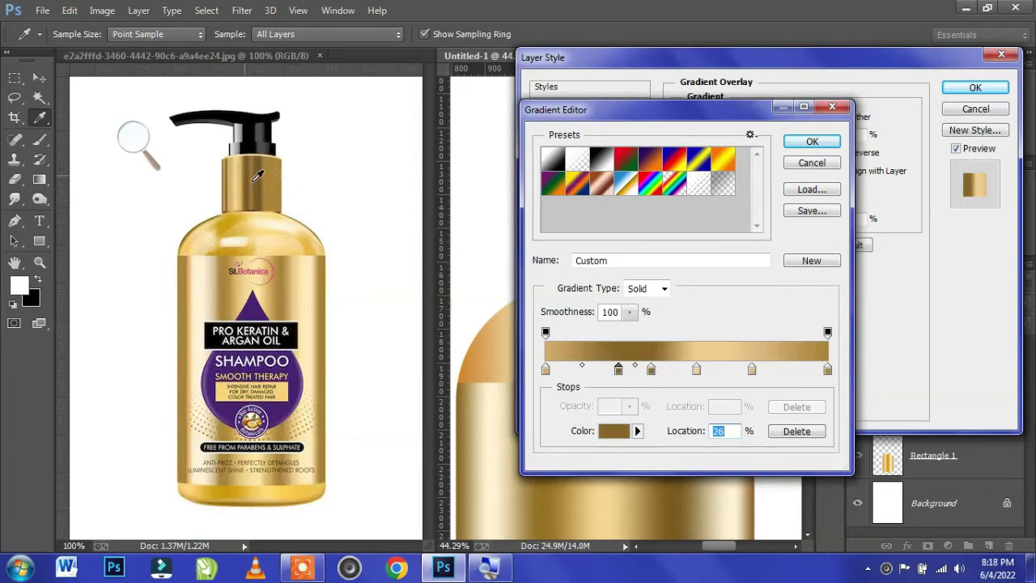
{"action": "left_click", "coordinate": [256, 170]}
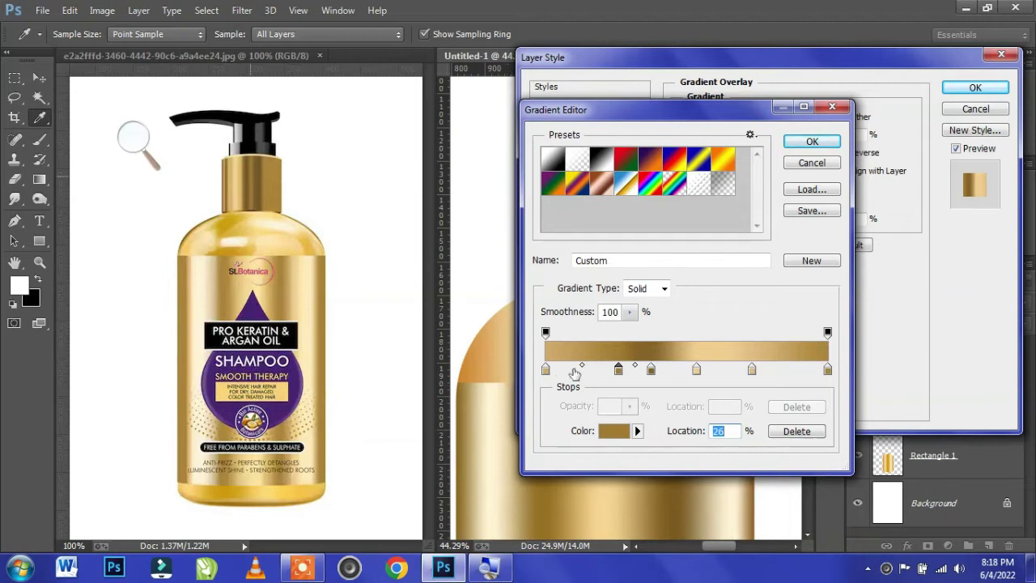
{"action": "left_click", "coordinate": [578, 370]}
{"action": "left_click", "coordinate": [265, 174]}
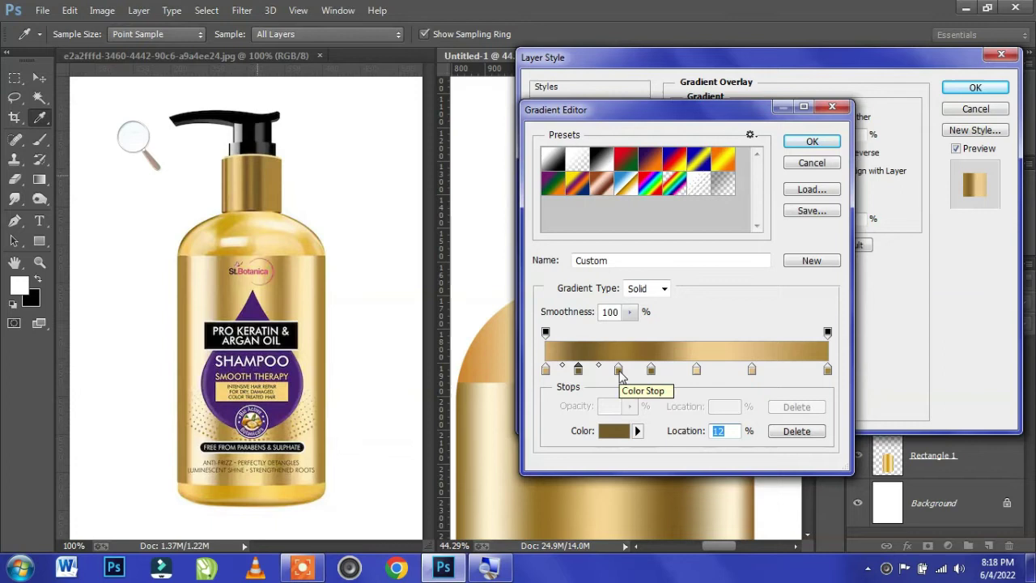
Confirm the multi-stop gold gradient, then reopen it beside the visible neck.
{"action": "left_click", "coordinate": [811, 141]}
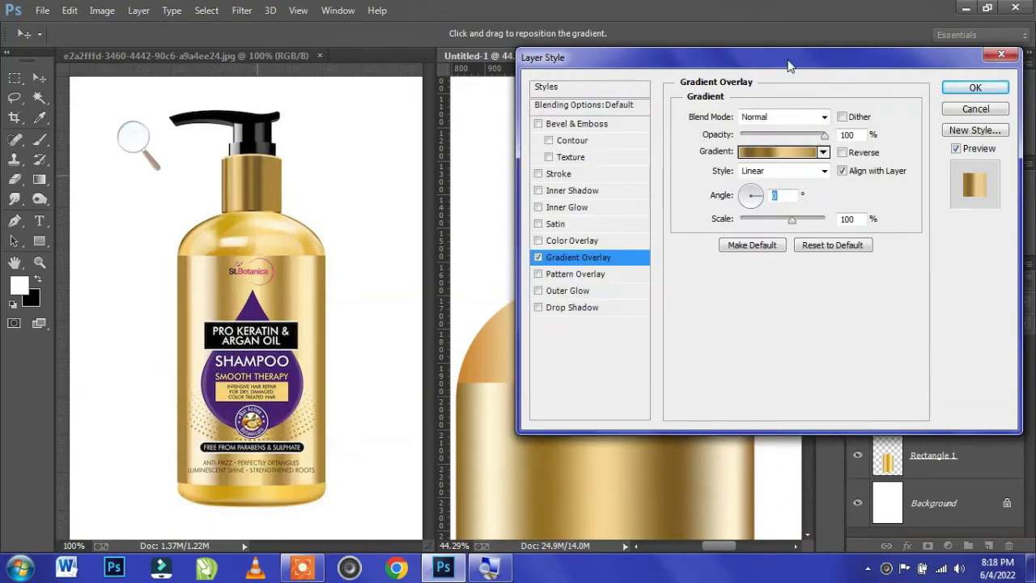
{"action": "left_click_drag", "start_coordinate": [790, 65], "coordinate": [747, 286]}
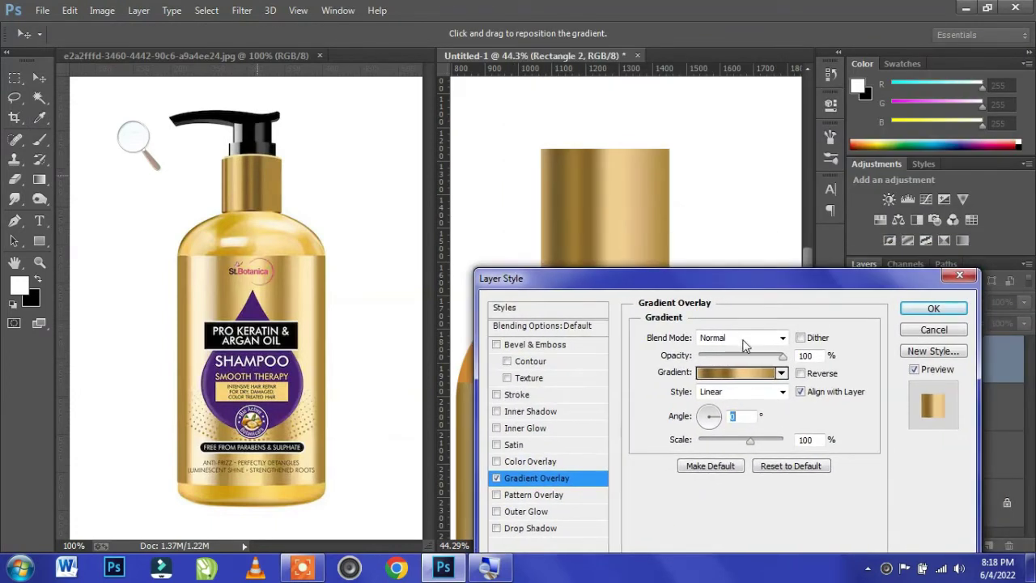
{"action": "left_click", "coordinate": [753, 372]}
{"action": "left_click_drag", "start_coordinate": [643, 105], "coordinate": [833, 105]}
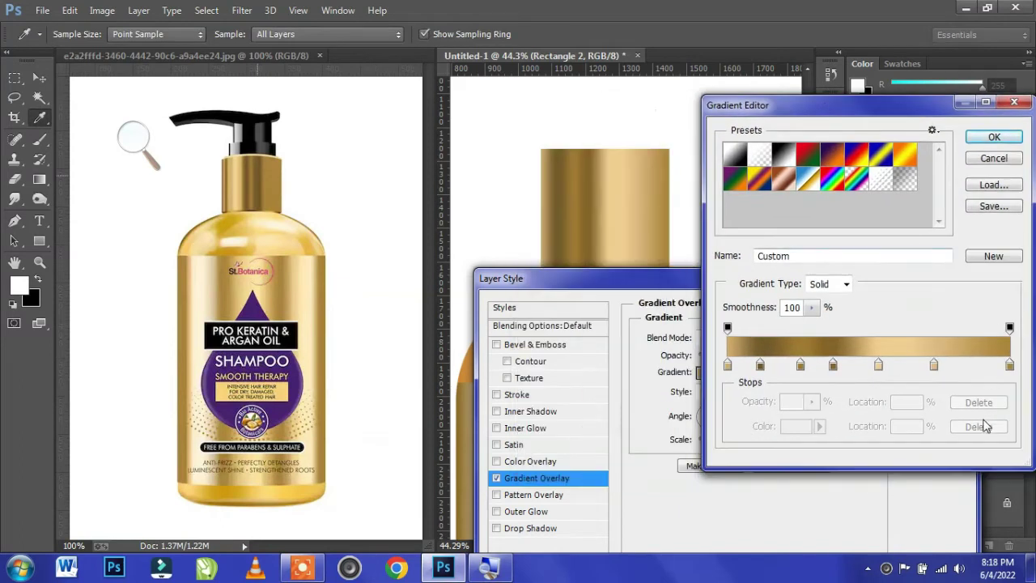
Move the 73% stop to 80% and 54% to 60%, darkening both to golden brown.
{"action": "left_click_drag", "start_coordinate": [935, 366], "coordinate": [955, 366]}
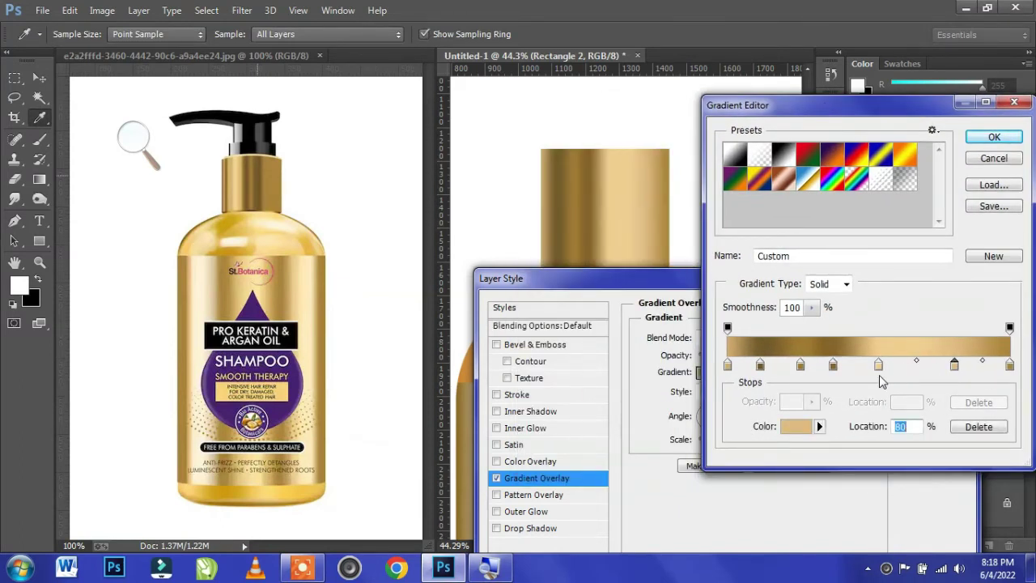
{"action": "left_click_drag", "start_coordinate": [880, 366], "coordinate": [897, 366]}
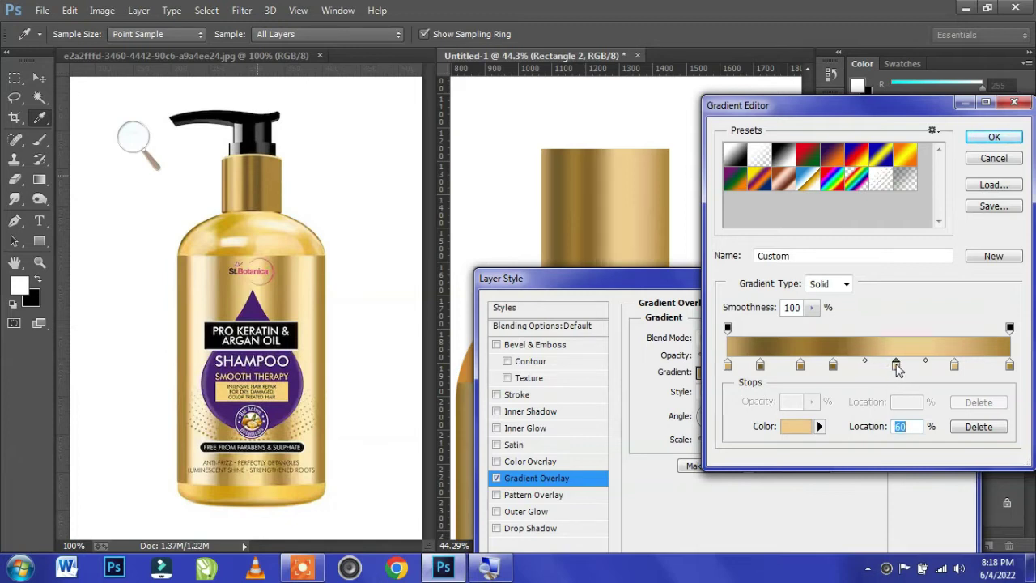
{"action": "left_click", "coordinate": [272, 175]}
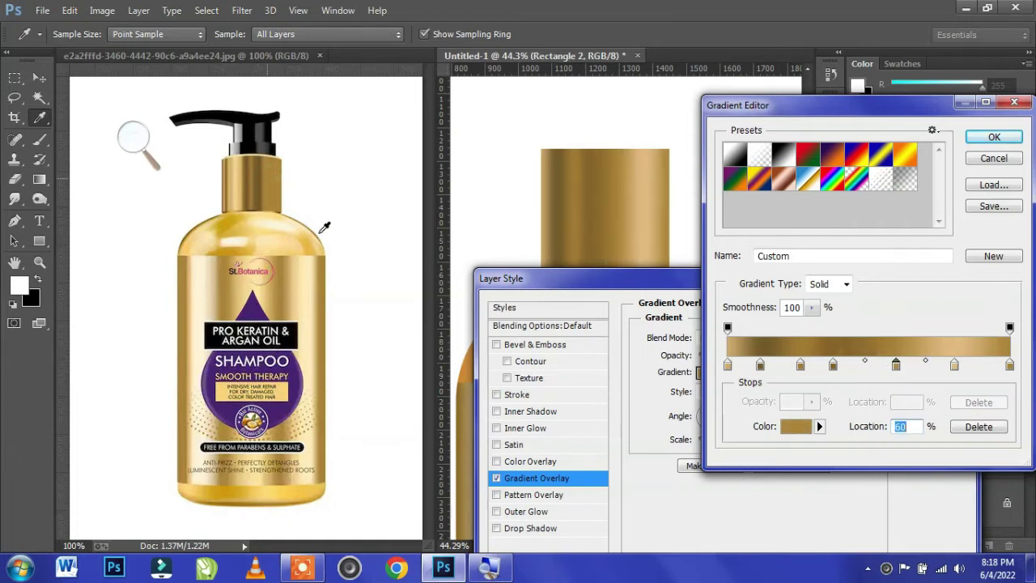
{"action": "left_click", "coordinate": [955, 366]}
{"action": "left_click", "coordinate": [275, 180]}
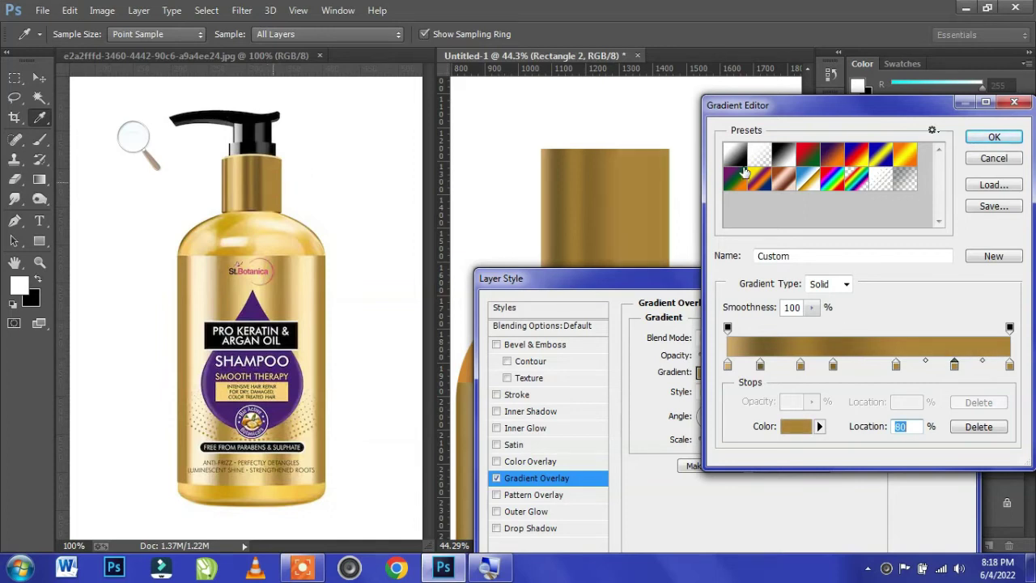
{"action": "left_click", "coordinate": [897, 366]}
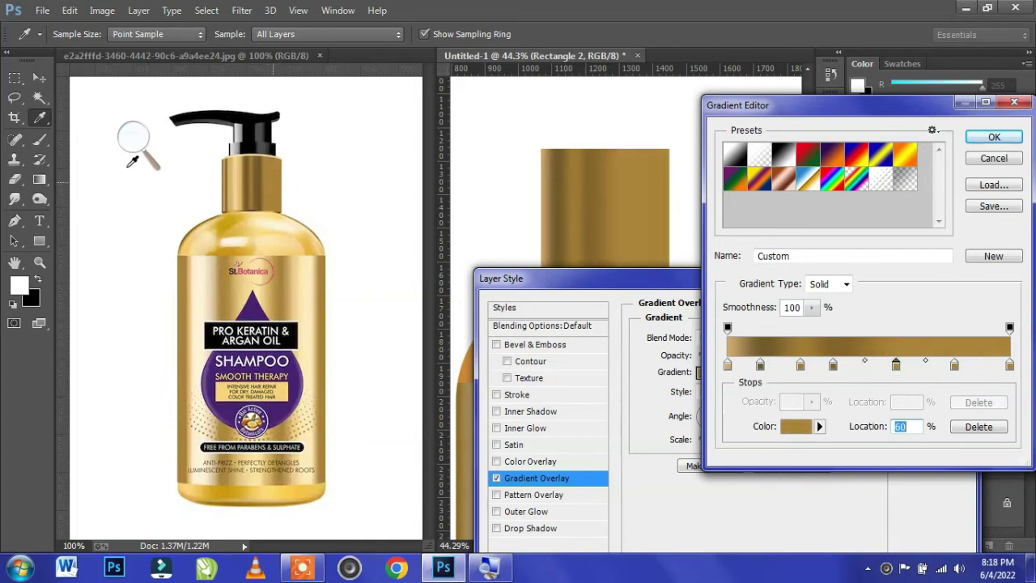
{"action": "left_click", "coordinate": [262, 188]}
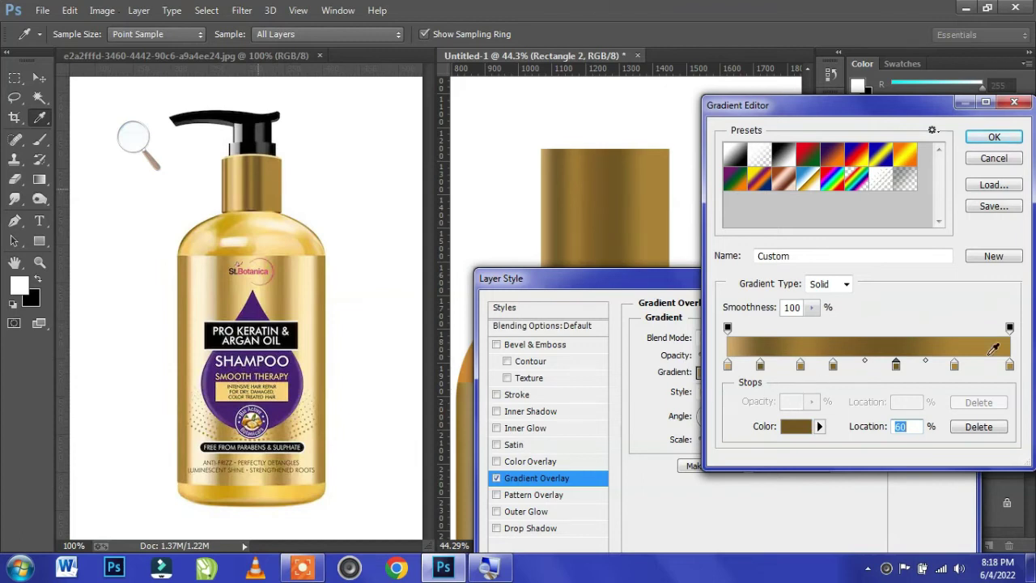
Rearrange the middle stops to 69%, 64% and 48%, deleting the 26% stop.
{"action": "left_click_drag", "start_coordinate": [834, 365], "coordinate": [850, 366]}
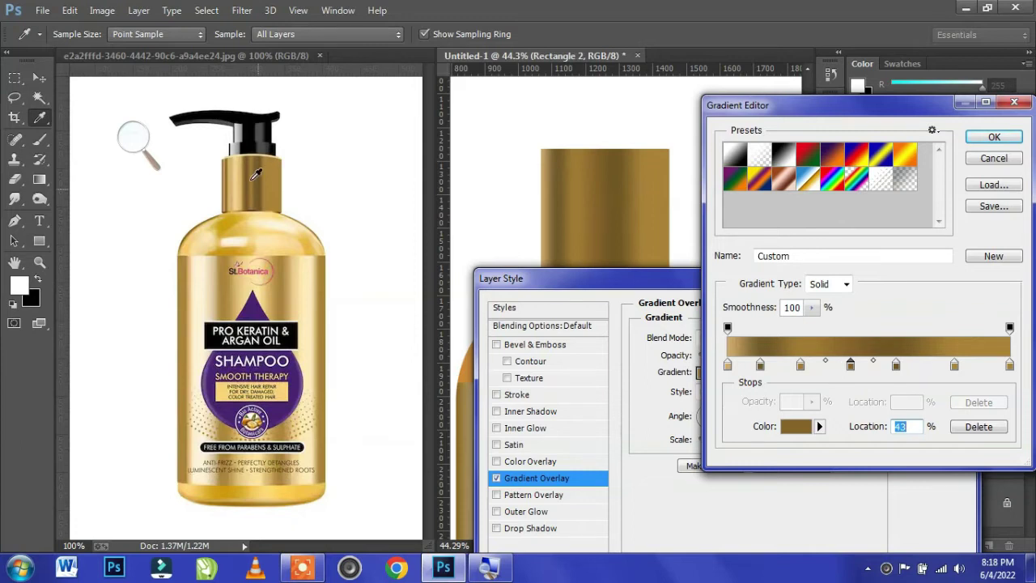
{"action": "left_click", "coordinate": [801, 366]}
{"action": "left_click", "coordinate": [250, 166]}
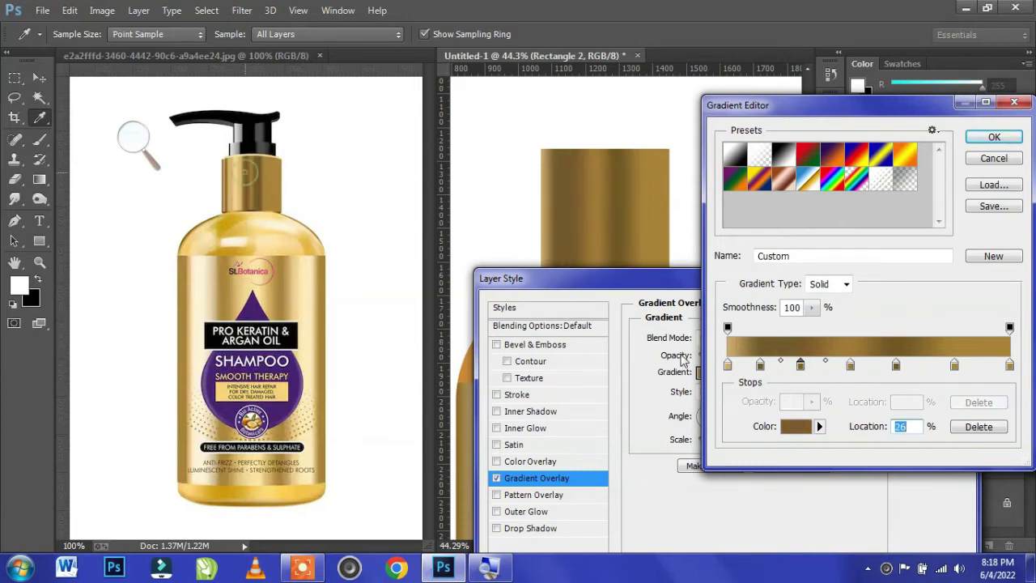
{"action": "left_click_drag", "start_coordinate": [896, 366], "coordinate": [949, 366]}
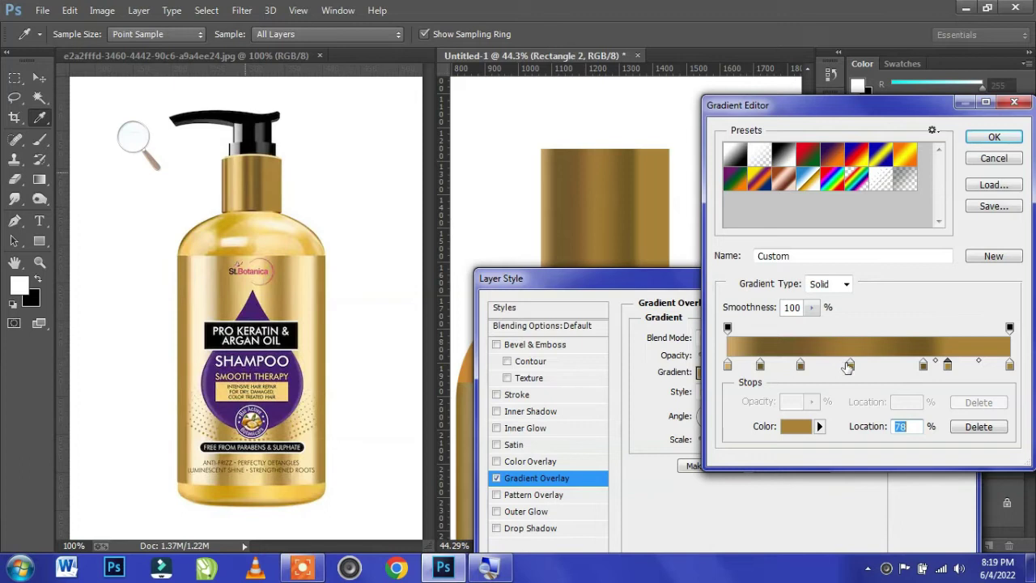
{"action": "left_click_drag", "start_coordinate": [851, 366], "coordinate": [911, 369]}
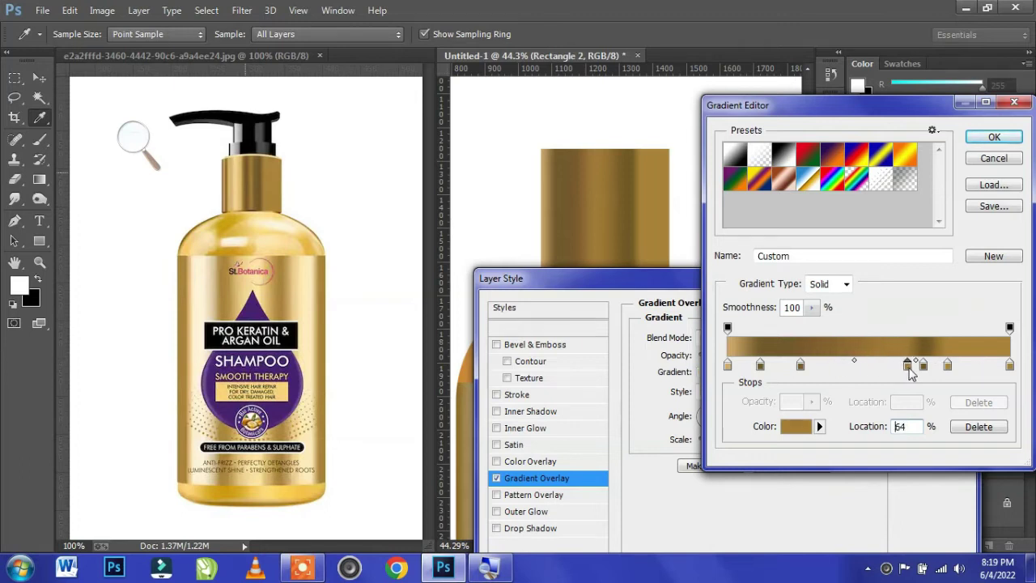
{"action": "mouse_move", "coordinate": [802, 365]}
{"action": "left_mouse_down"}
{"action": "mouse_move", "coordinate": [889, 381]}
{"action": "mouse_move", "coordinate": [892, 366]}
{"action": "left_mouse_up"}
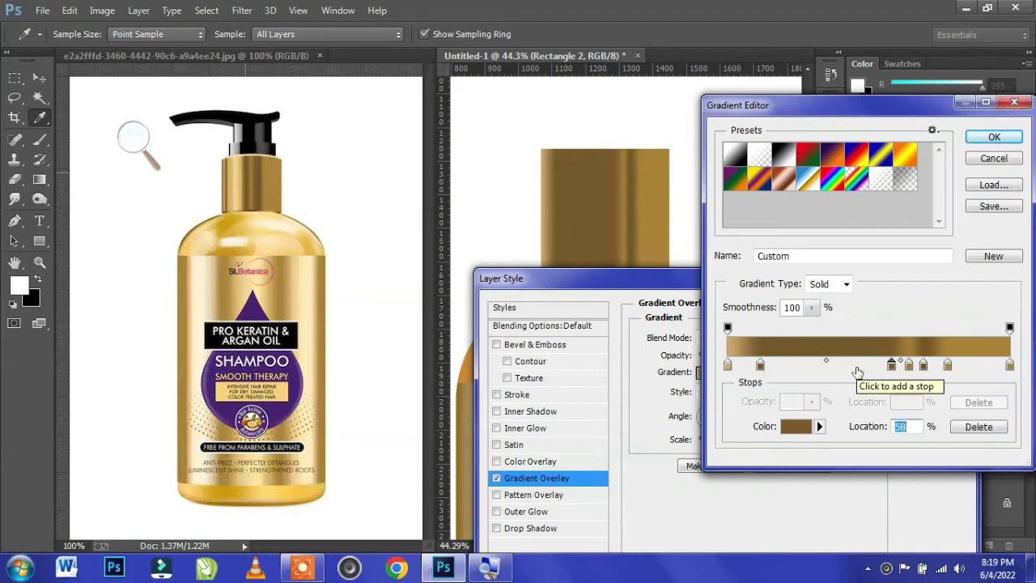
{"action": "left_click_drag", "start_coordinate": [761, 366], "coordinate": [870, 375]}
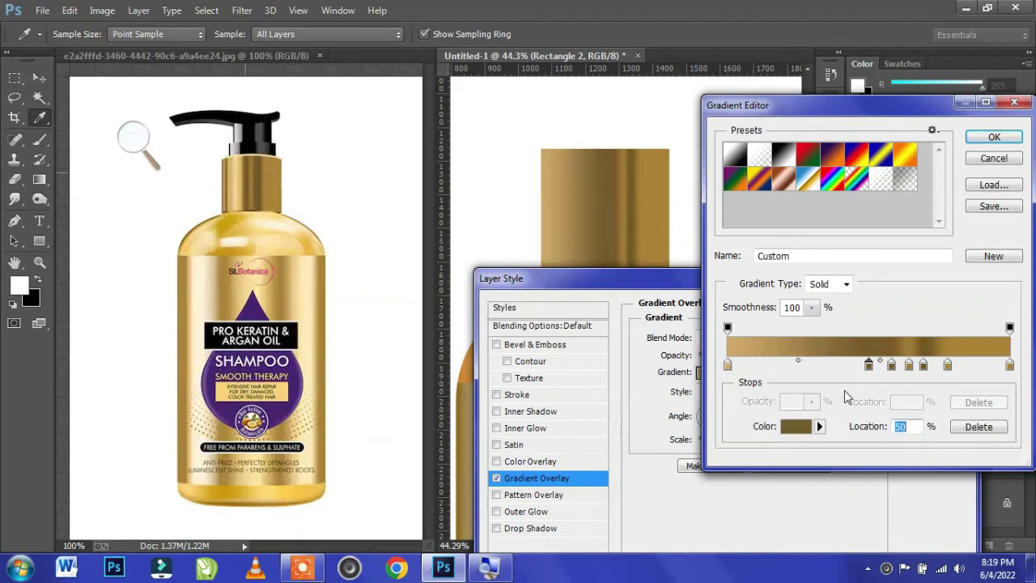
Add a pale gold stop at 28%, a darker gold at 5%, and pale gold at 9%.
{"action": "left_click", "coordinate": [806, 368]}
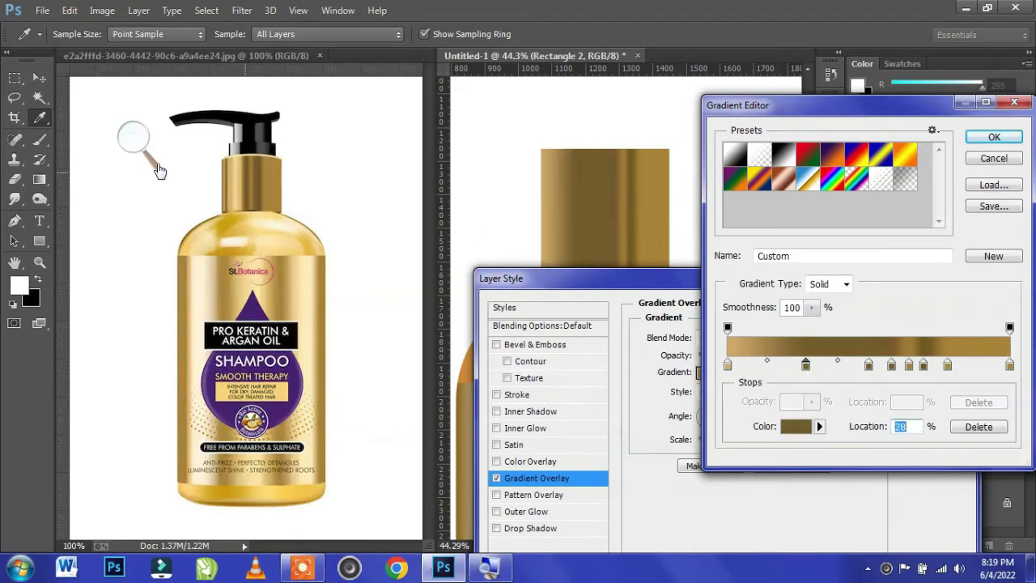
{"action": "left_click", "coordinate": [240, 162]}
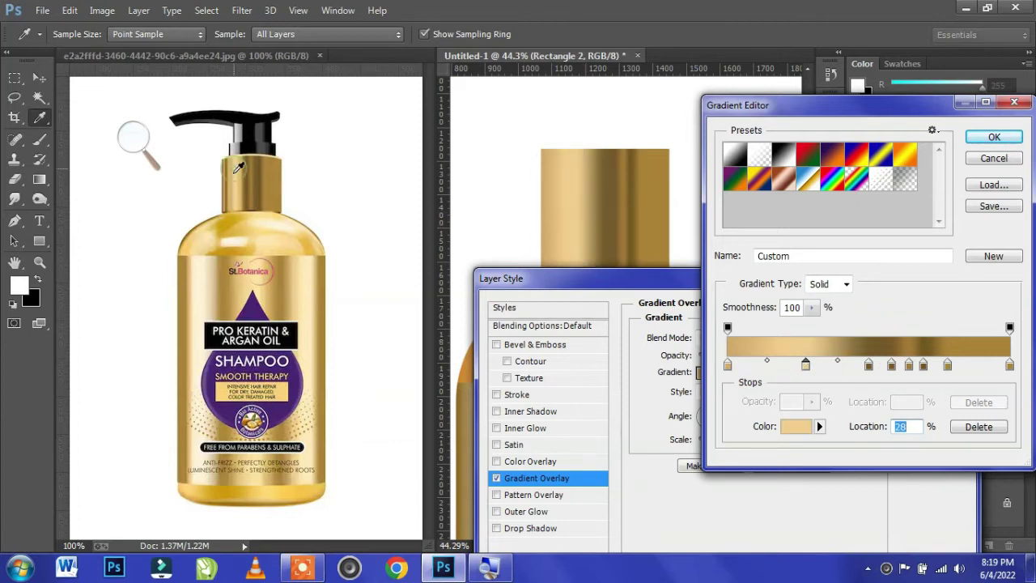
{"action": "left_click", "coordinate": [769, 365]}
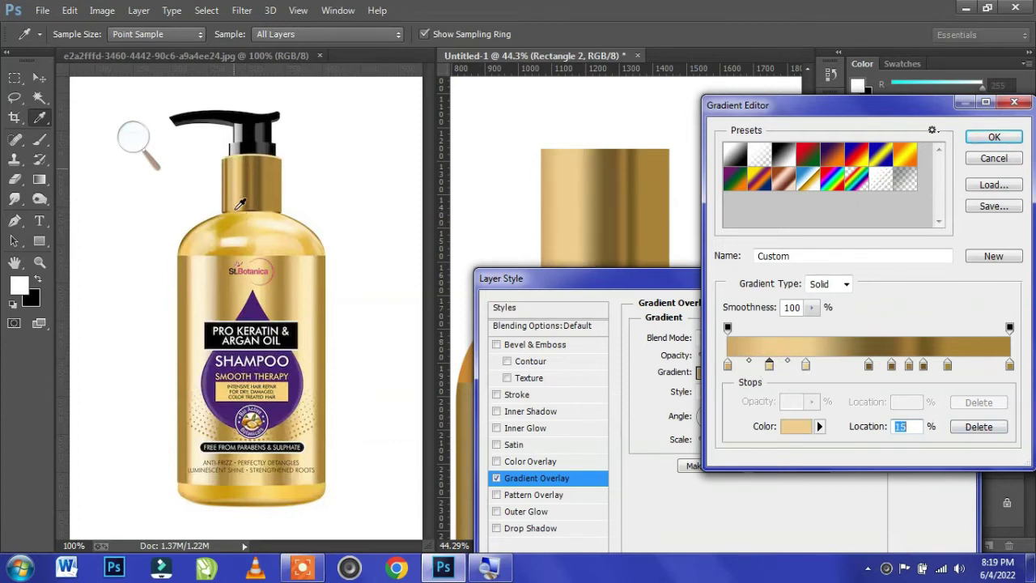
{"action": "left_click", "coordinate": [228, 182]}
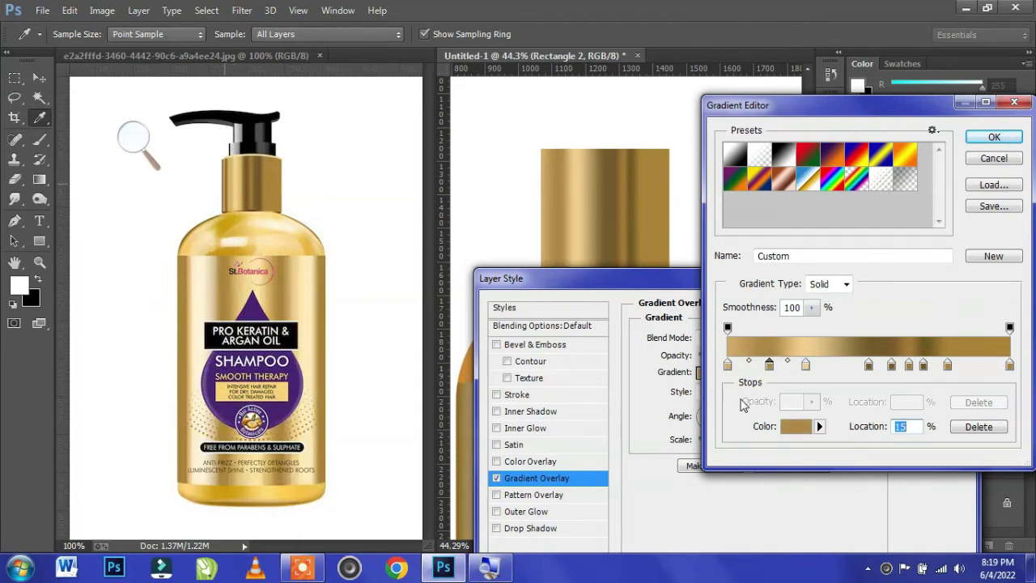
{"action": "left_click_drag", "start_coordinate": [769, 366], "coordinate": [742, 366]}
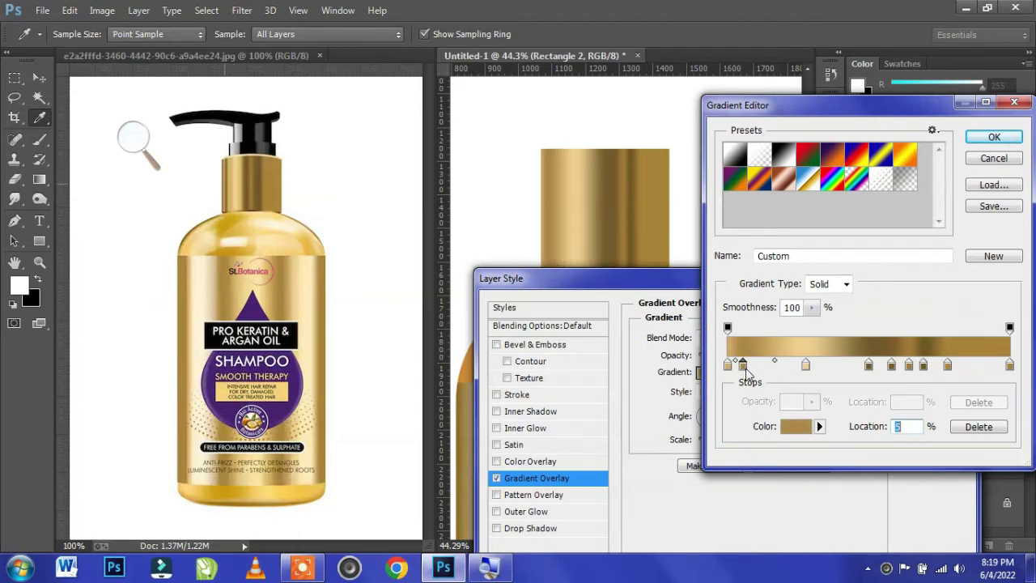
{"action": "left_click", "coordinate": [770, 366]}
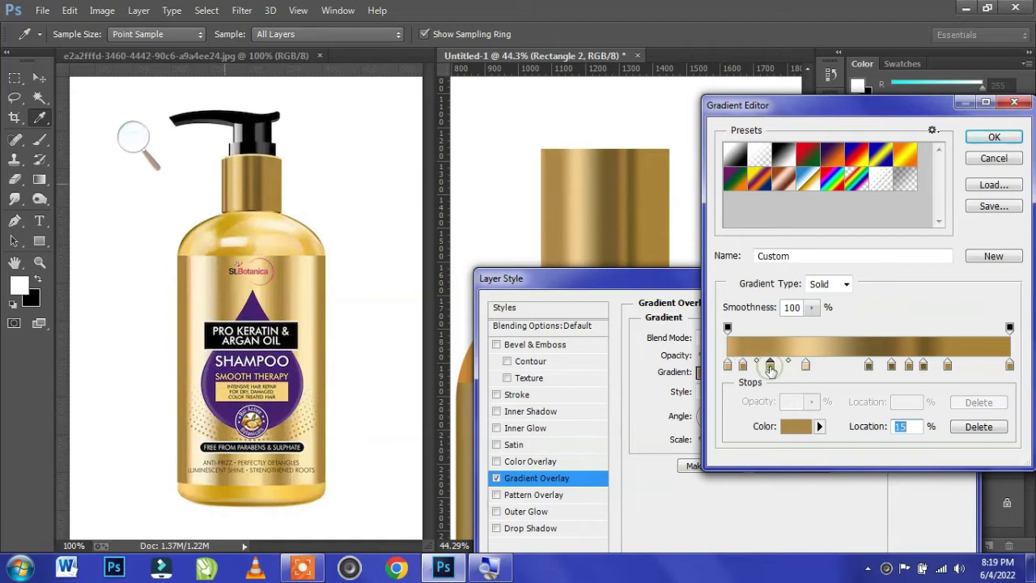
{"action": "left_click", "coordinate": [238, 182]}
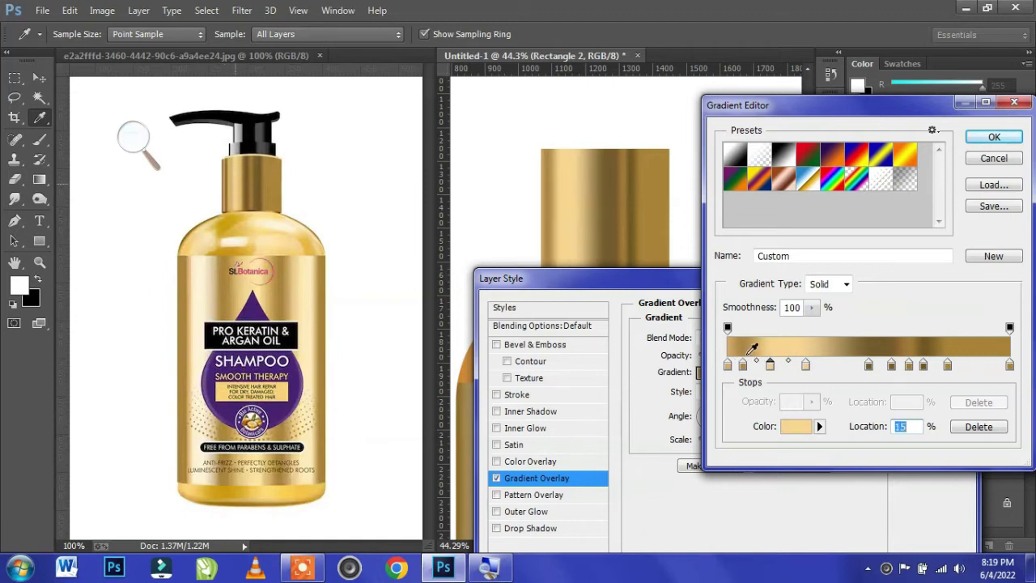
{"action": "left_click_drag", "start_coordinate": [770, 366], "coordinate": [752, 365]}
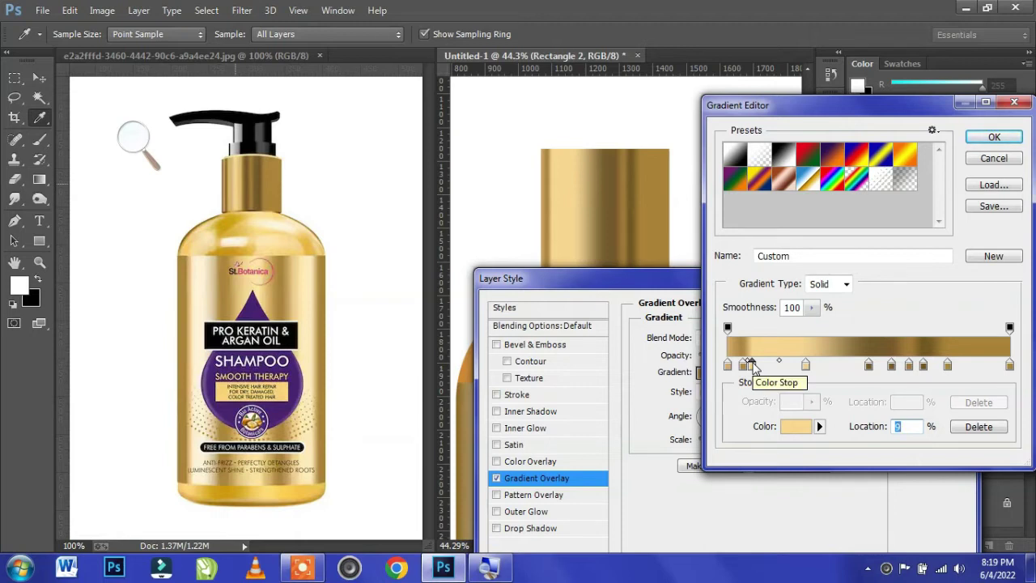
Apply the refined neck gradient overlay and fit the whole bottle in view.
{"action": "left_click", "coordinate": [994, 136]}
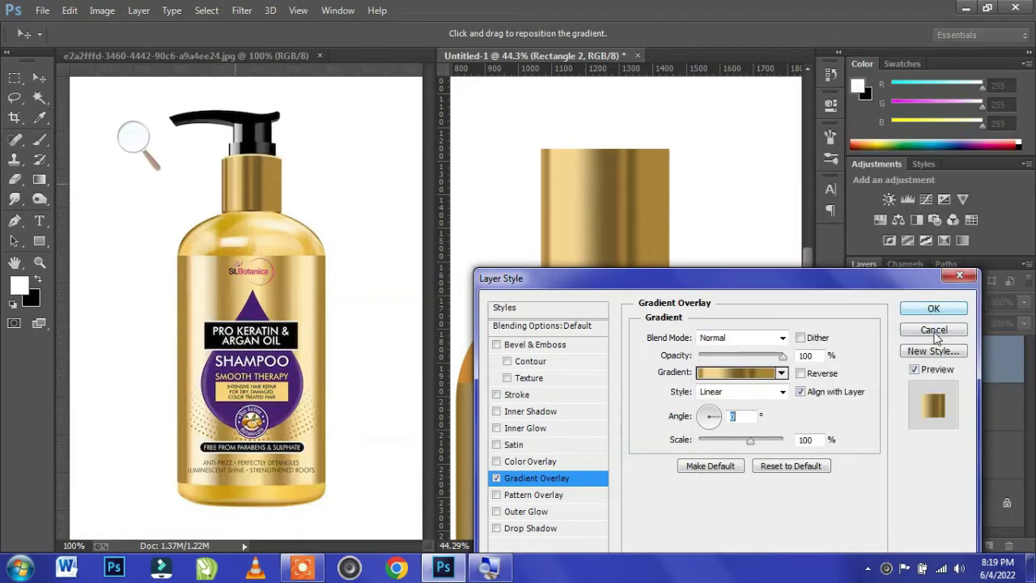
{"action": "left_click", "coordinate": [996, 305]}
{"action": "left_click", "coordinate": [726, 279]}
{"action": "key", "text": "ctrl+0"}
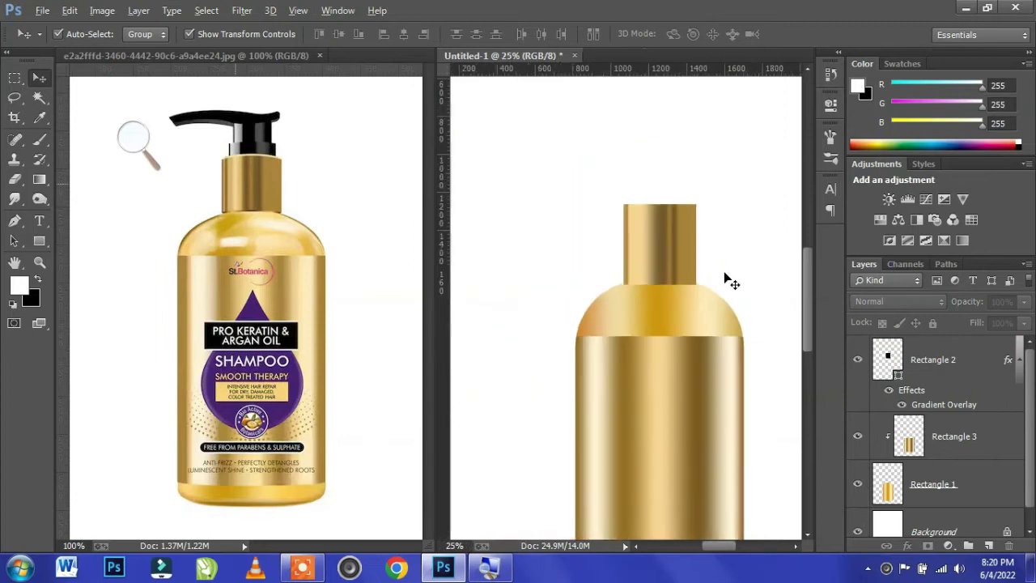
Zoom the mockup to about 44% and the reference photo to about 195% for comparison.
{"action": "scroll", "coordinate": [623, 423], "scroll_direction": "up", "scroll_amount": 1}
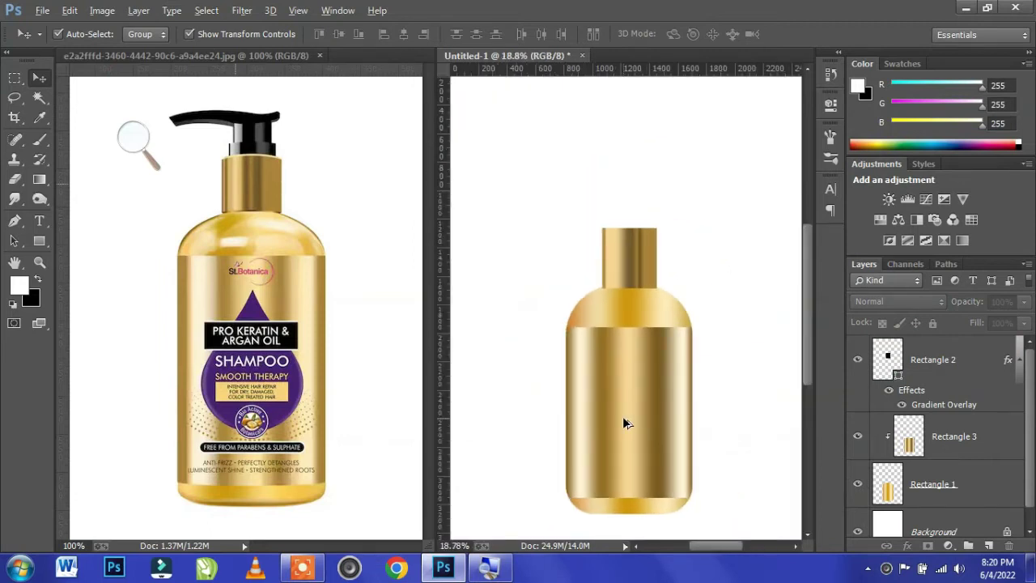
{"action": "scroll", "coordinate": [623, 423], "scroll_direction": "up", "scroll_amount": 1}
{"action": "scroll", "coordinate": [623, 423], "scroll_direction": "up", "scroll_amount": 1}
{"action": "scroll", "coordinate": [623, 423], "scroll_direction": "up", "scroll_amount": 1}
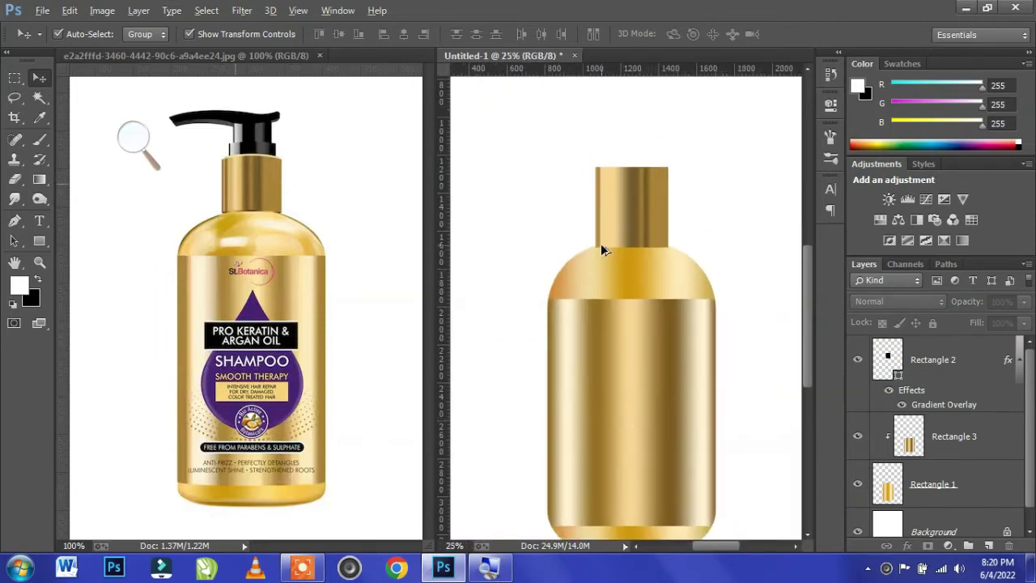
{"action": "scroll", "coordinate": [657, 154], "scroll_direction": "up", "scroll_amount": 1}
{"action": "scroll", "coordinate": [624, 232], "scroll_direction": "up", "scroll_amount": 1}
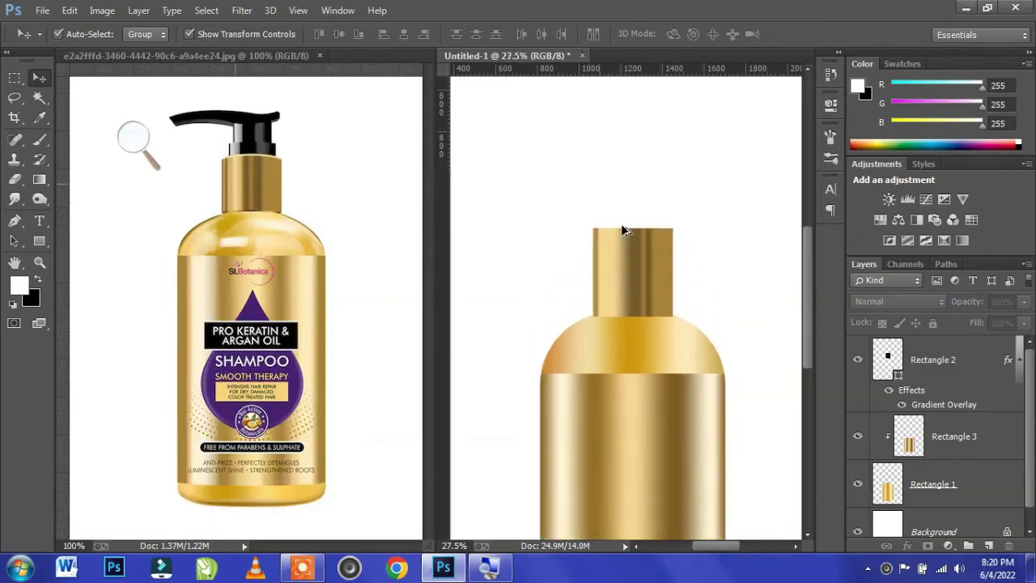
{"action": "scroll", "coordinate": [622, 231], "scroll_direction": "up", "scroll_amount": 1}
{"action": "left_click", "coordinate": [209, 143]}
{"action": "scroll", "coordinate": [242, 154], "scroll_direction": "up", "scroll_amount": 1}
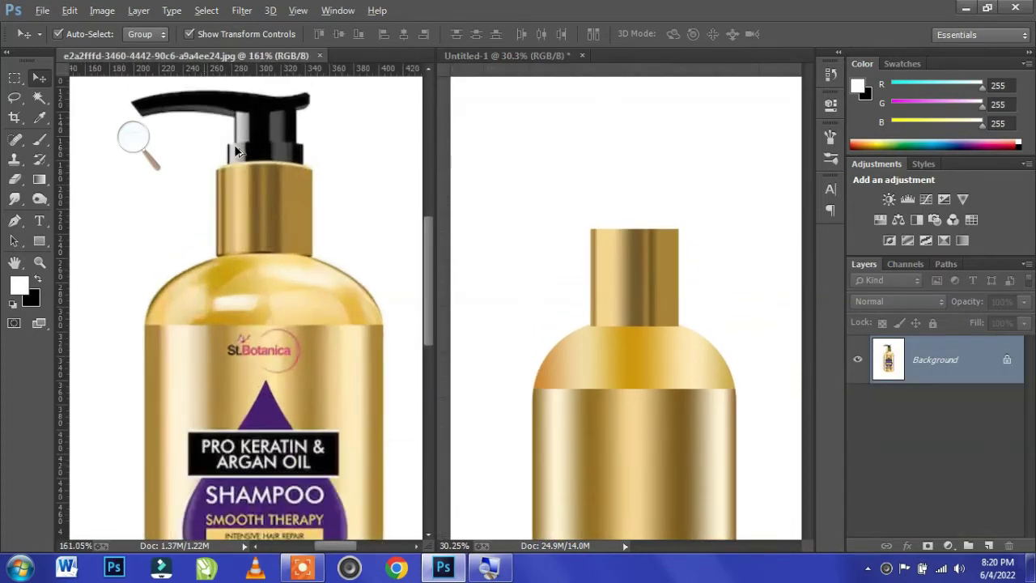
{"action": "scroll", "coordinate": [282, 162], "scroll_direction": "up", "scroll_amount": 1}
{"action": "scroll", "coordinate": [283, 162], "scroll_direction": "up", "scroll_amount": 1}
{"action": "left_click", "coordinate": [643, 265]}
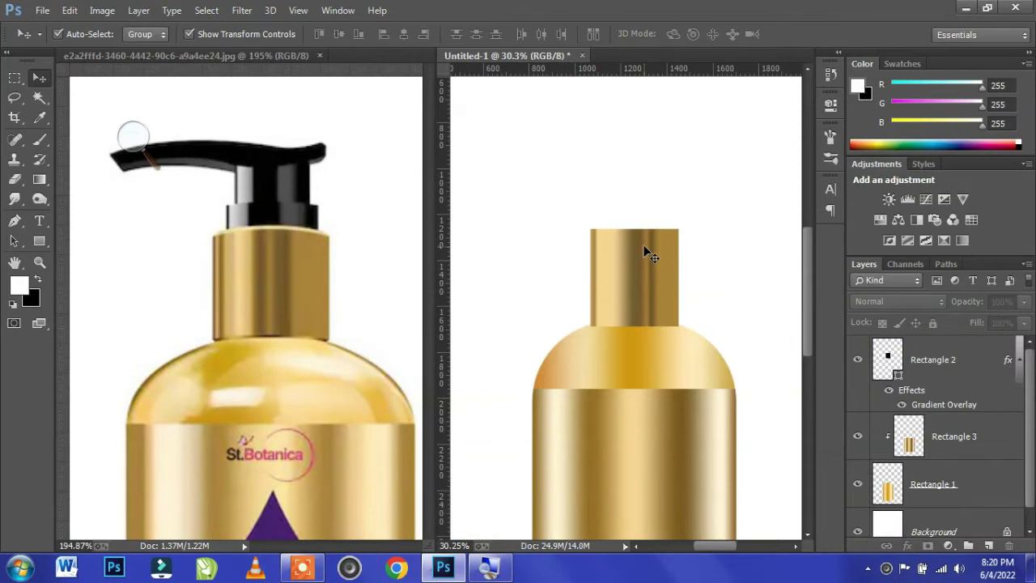
{"action": "scroll", "coordinate": [644, 245], "scroll_direction": "up", "scroll_amount": 1}
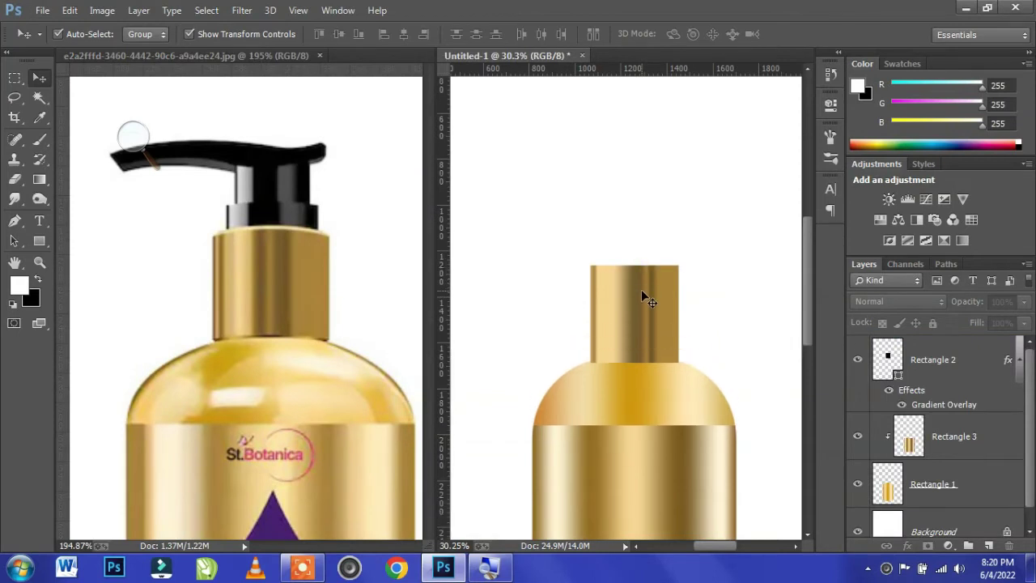
{"action": "scroll", "coordinate": [640, 290], "scroll_direction": "up", "scroll_amount": 3}
{"action": "scroll", "coordinate": [638, 294], "scroll_direction": "down", "scroll_amount": 1}
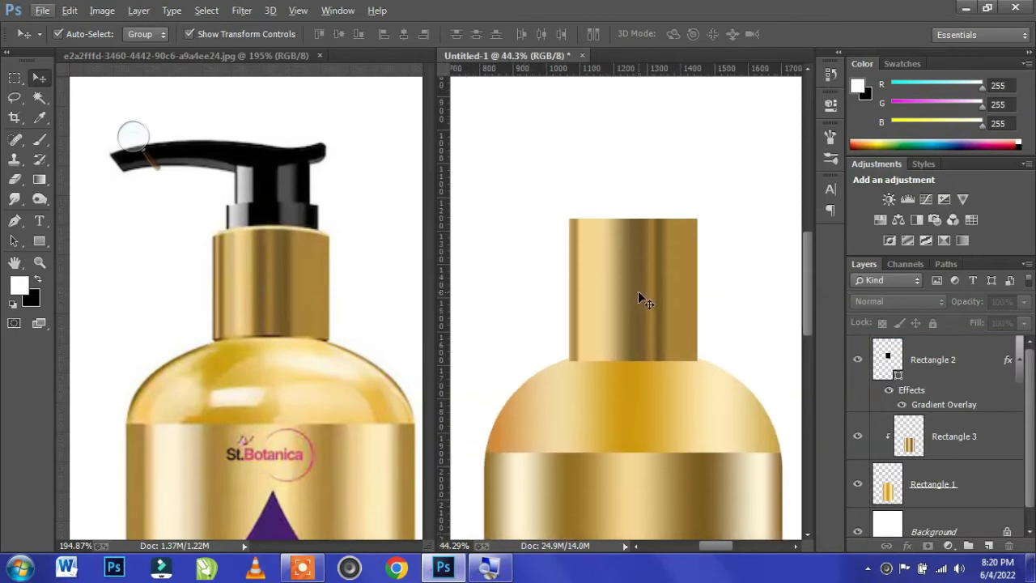
{"action": "left_click", "coordinate": [40, 241]}
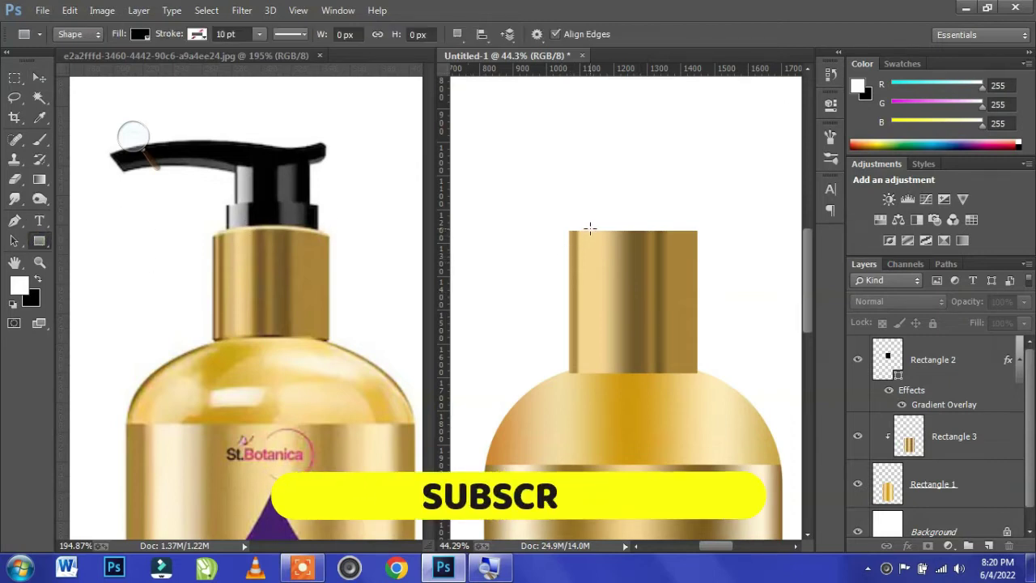
Draw a 278 × 98 px black Rectangle 4 on the neck top, centred on Rectangle 2.
{"action": "mouse_move", "coordinate": [590, 231]}
{"action": "left_mouse_down"}
{"action": "mouse_move", "coordinate": [685, 211]}
{"action": "mouse_move", "coordinate": [684, 200]}
{"action": "left_mouse_up"}
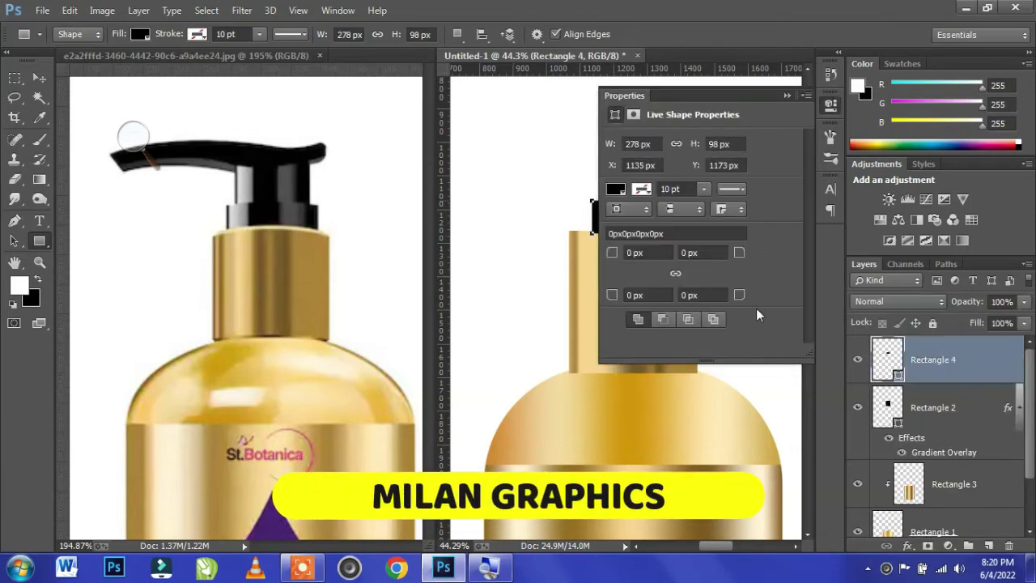
{"action": "left_click", "coordinate": [787, 95]}
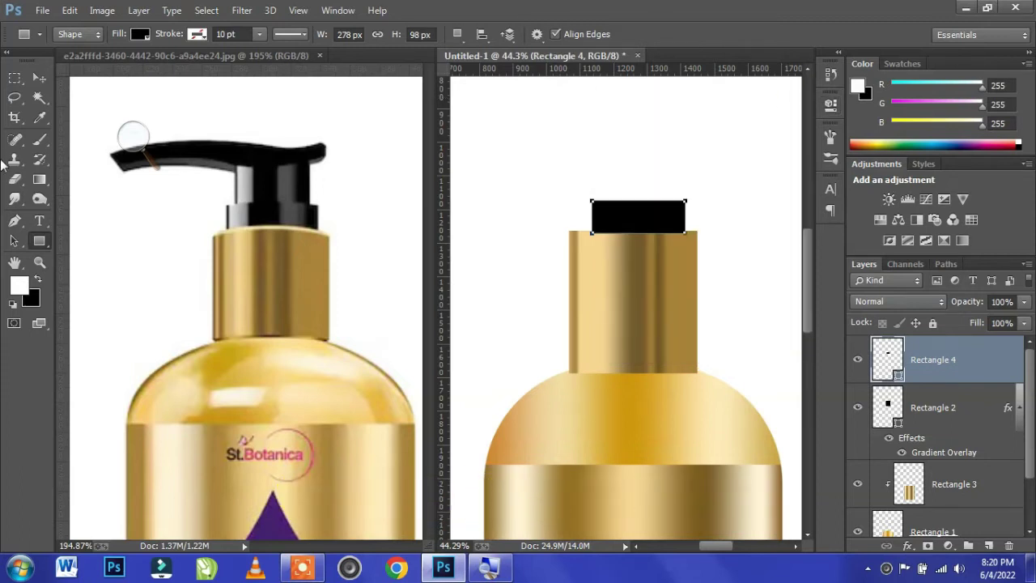
{"action": "left_click", "coordinate": [39, 78]}
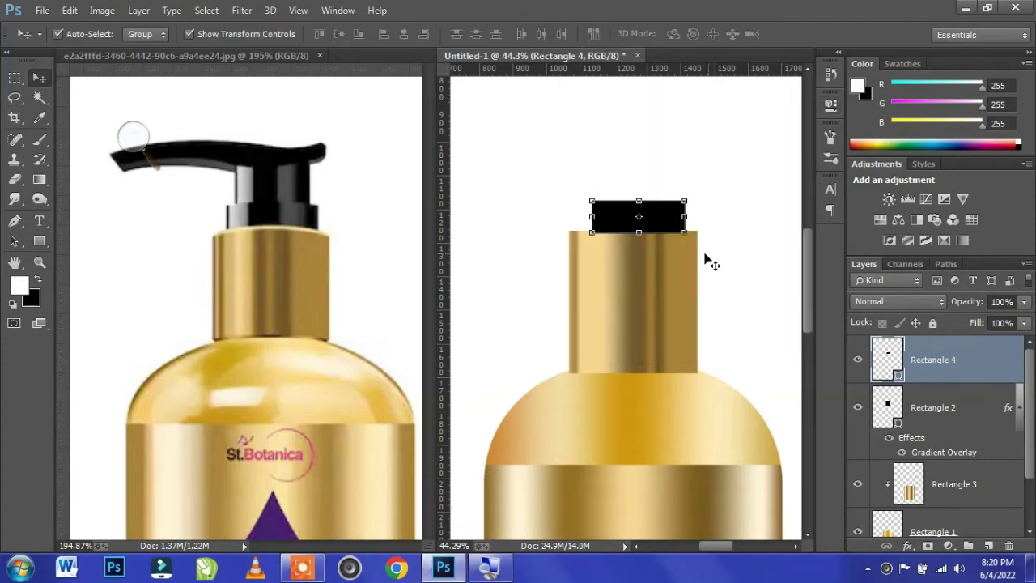
{"action": "left_click", "coordinate": [671, 281], "text": "shift"}
{"action": "left_click", "coordinate": [404, 34]}
{"action": "left_click", "coordinate": [746, 225]}
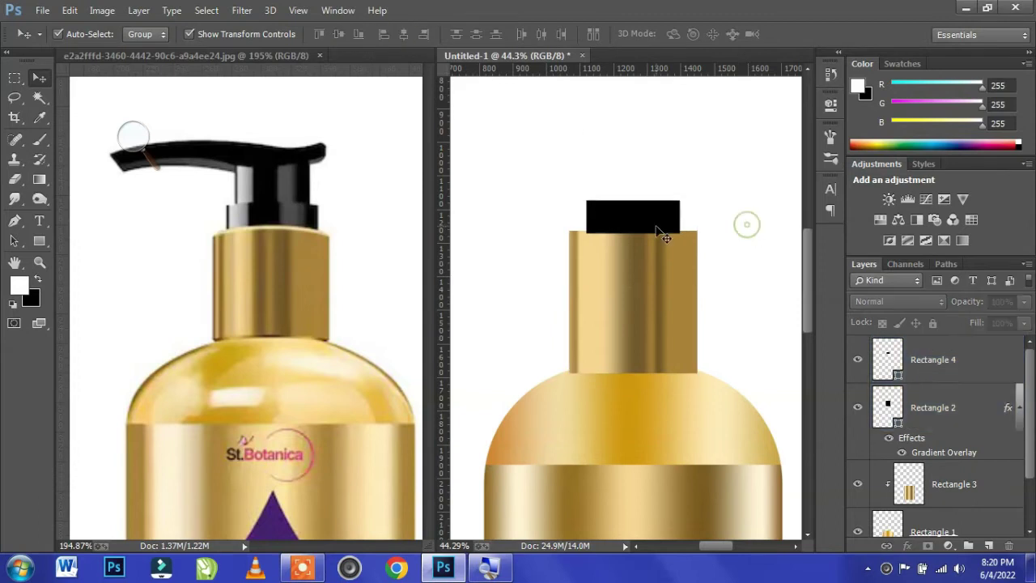
{"action": "left_click", "coordinate": [657, 227]}
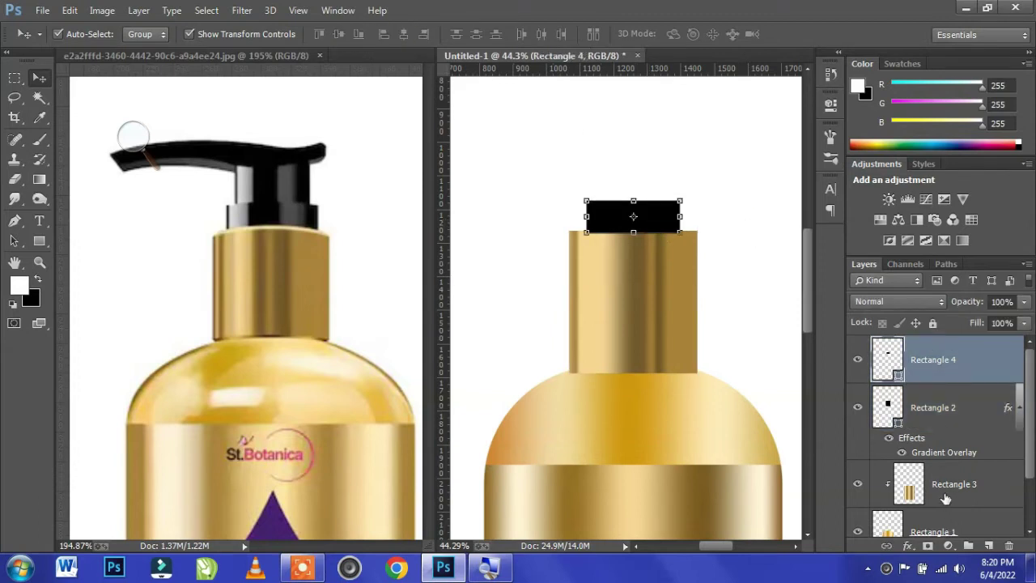
Add a Gradient Overlay to Rectangle 4 with its angle set to 0°.
{"action": "left_click", "coordinate": [907, 546]}
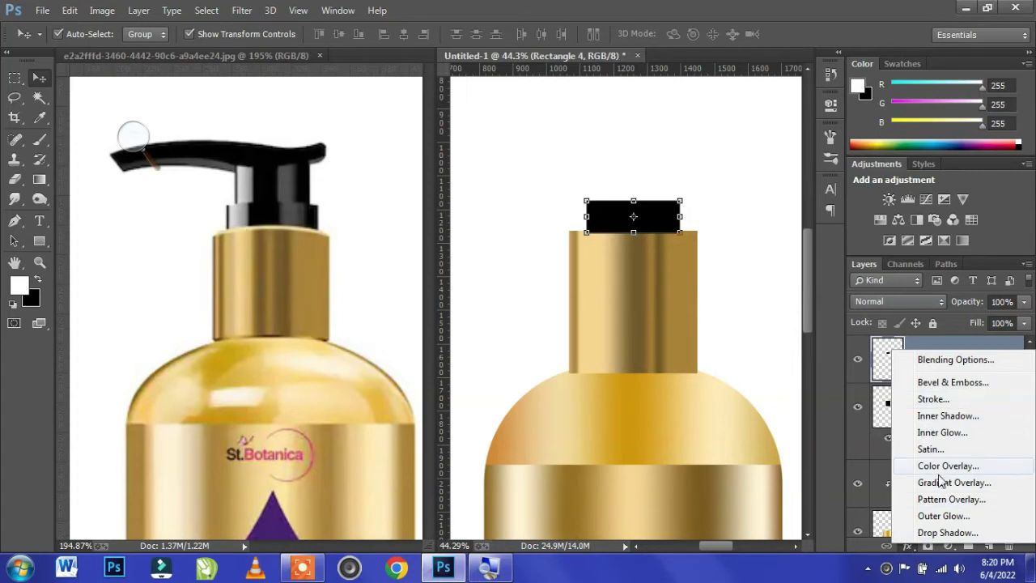
{"action": "left_click", "coordinate": [941, 482]}
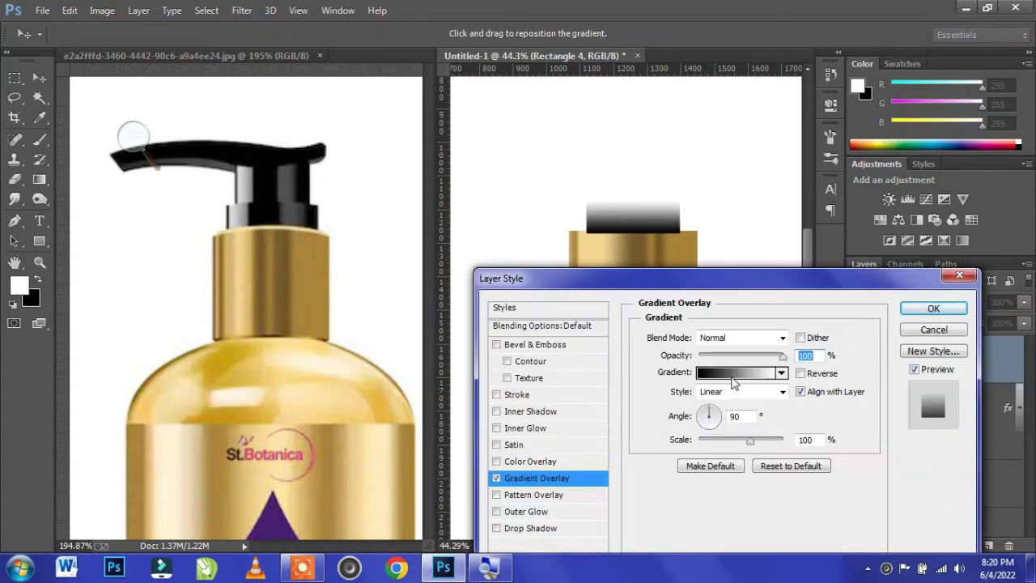
{"action": "double_click", "coordinate": [743, 416]}
{"action": "type", "text": "0"}
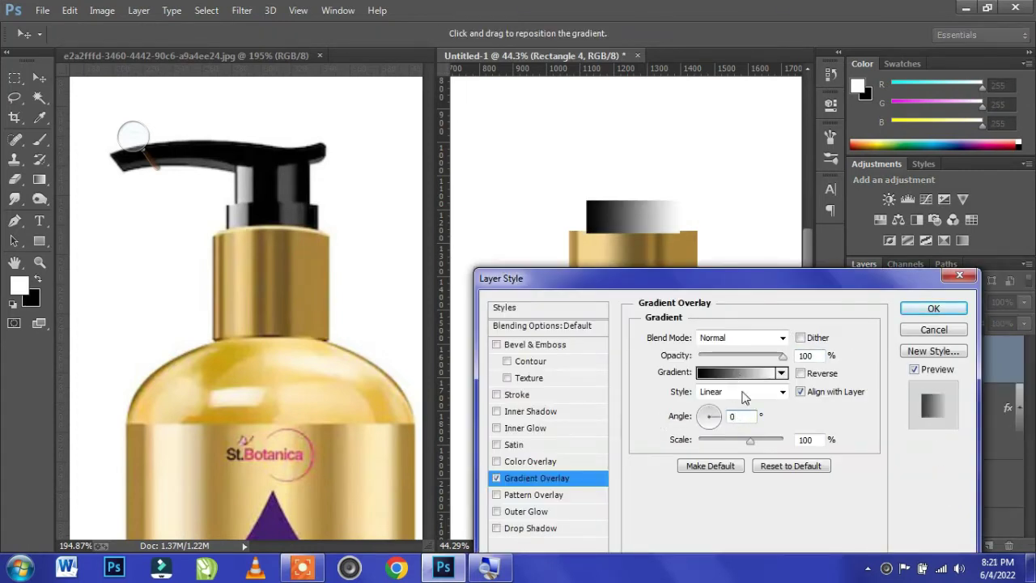
{"action": "left_click", "coordinate": [761, 377]}
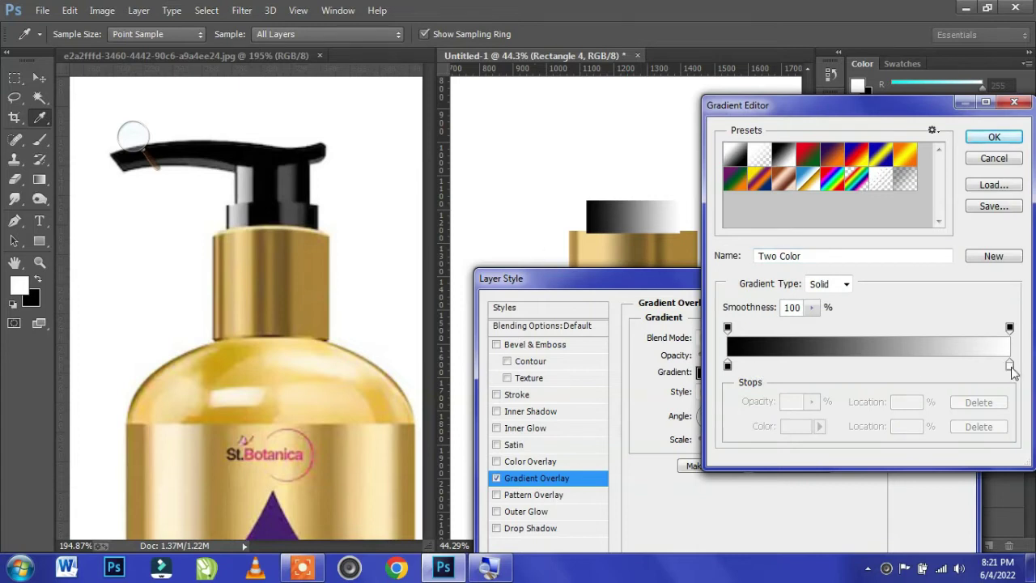
Make the gradient's right end black and add sampled grey and black stops at 80%, 47%, 21% and 5%.
{"action": "left_click", "coordinate": [1011, 366]}
{"action": "left_click", "coordinate": [321, 210]}
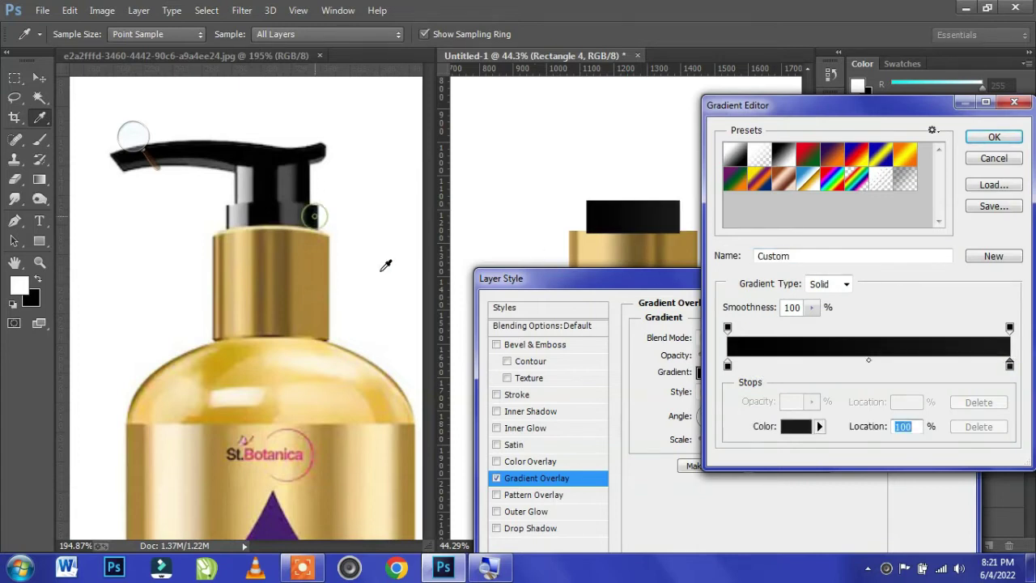
{"action": "left_click", "coordinate": [954, 366]}
{"action": "left_click", "coordinate": [295, 209]}
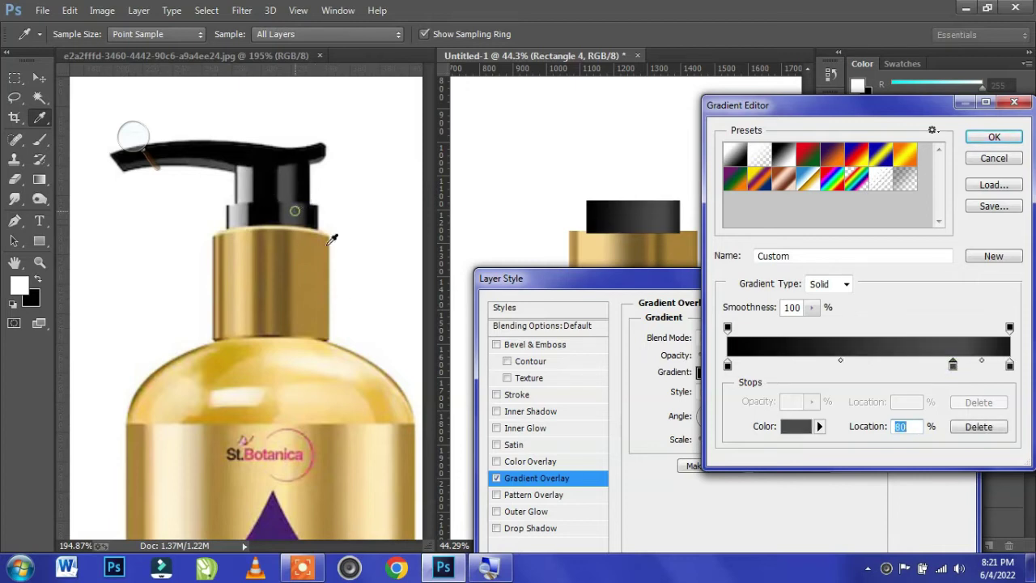
{"action": "left_click", "coordinate": [862, 366]}
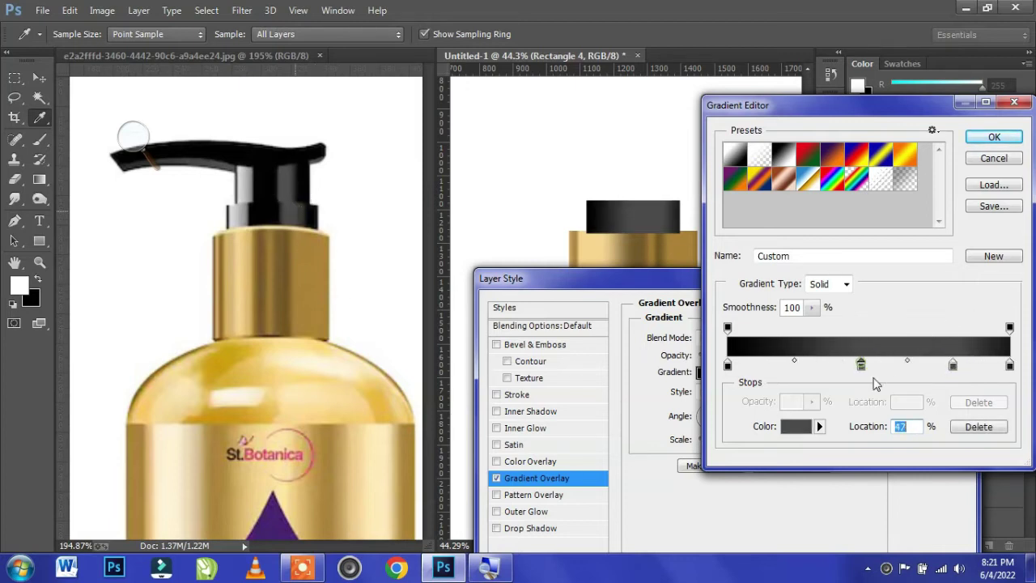
{"action": "left_click", "coordinate": [265, 213]}
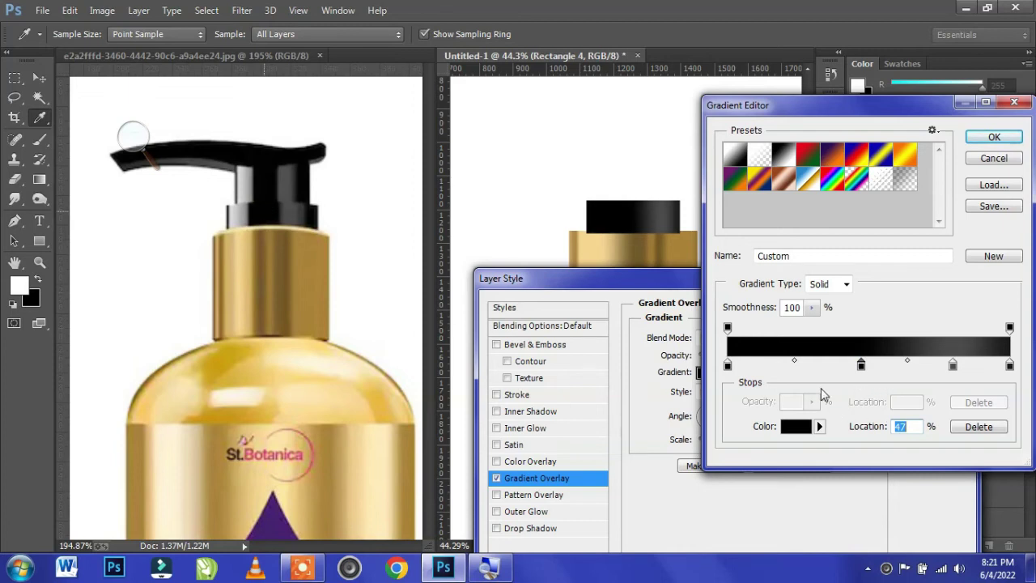
{"action": "left_click", "coordinate": [787, 365]}
{"action": "left_click", "coordinate": [241, 214]}
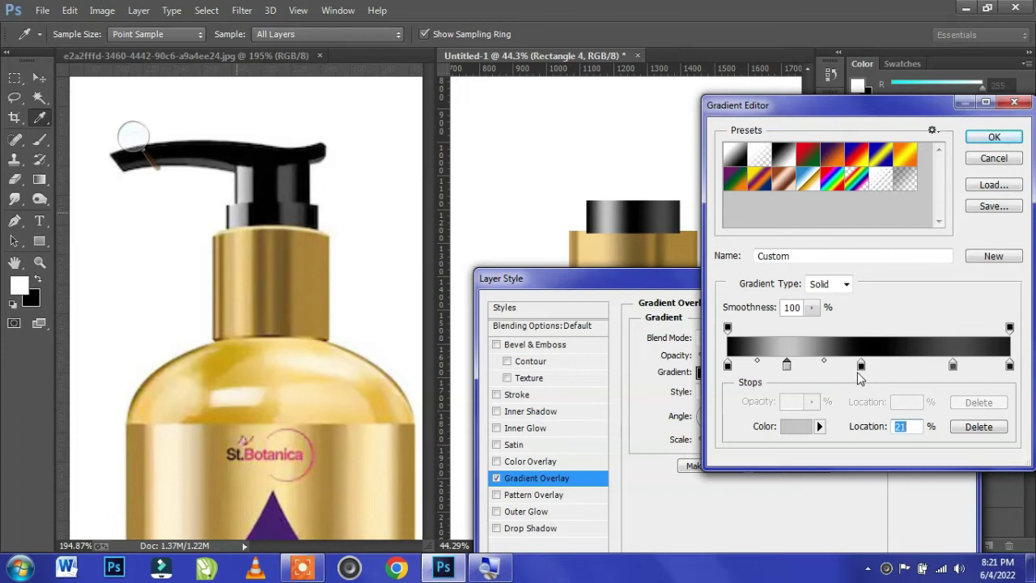
{"action": "left_click", "coordinate": [757, 366]}
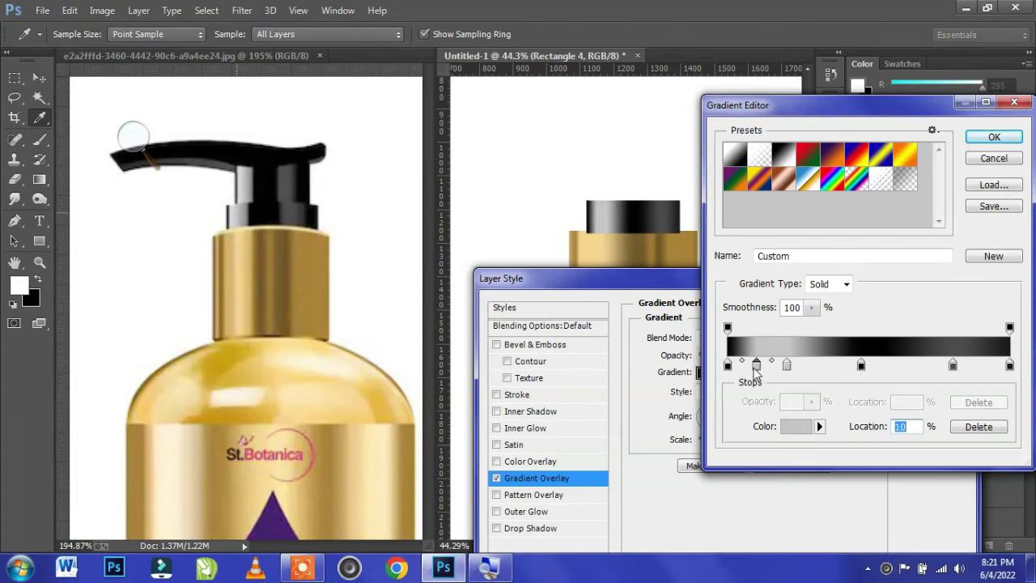
{"action": "left_click_drag", "start_coordinate": [756, 367], "coordinate": [740, 366]}
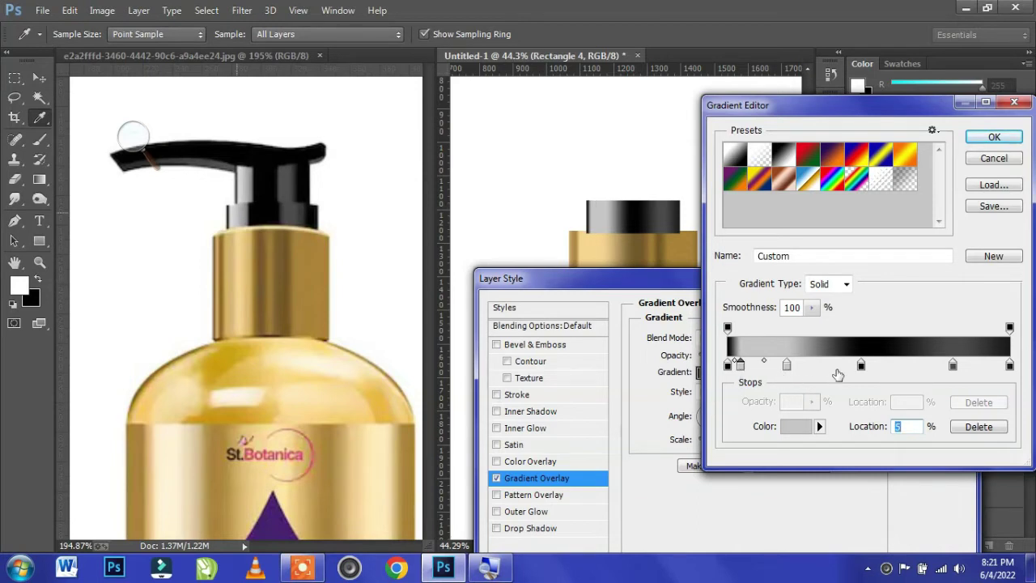
Add black stops at 32% and 63% plus a colour stop at 82%.
{"action": "left_click", "coordinate": [862, 366]}
{"action": "left_click", "coordinate": [836, 366]}
{"action": "left_click_drag", "start_coordinate": [836, 368], "coordinate": [820, 370]}
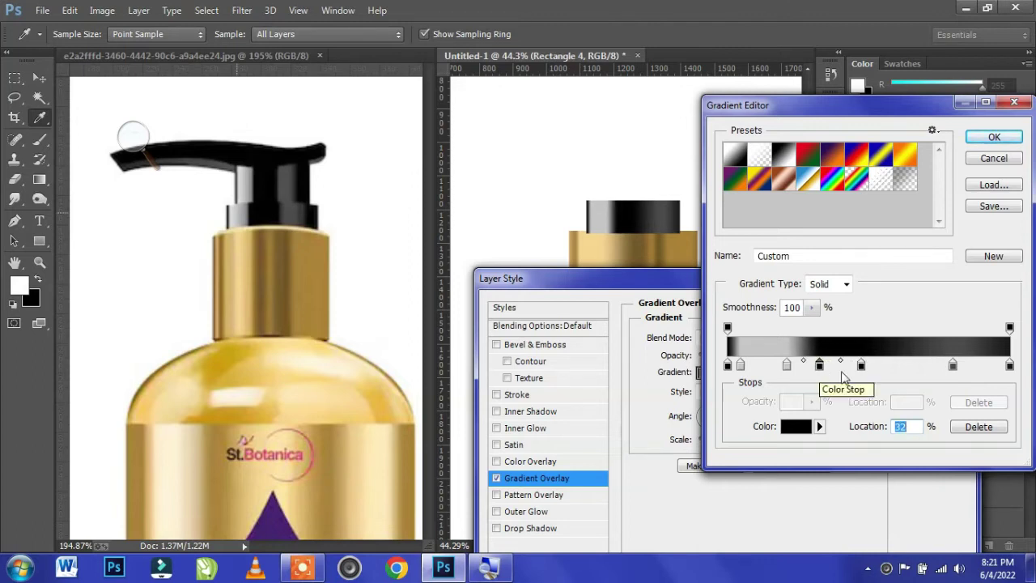
{"action": "left_click", "coordinate": [892, 366]}
{"action": "left_click_drag", "start_coordinate": [894, 370], "coordinate": [937, 371]}
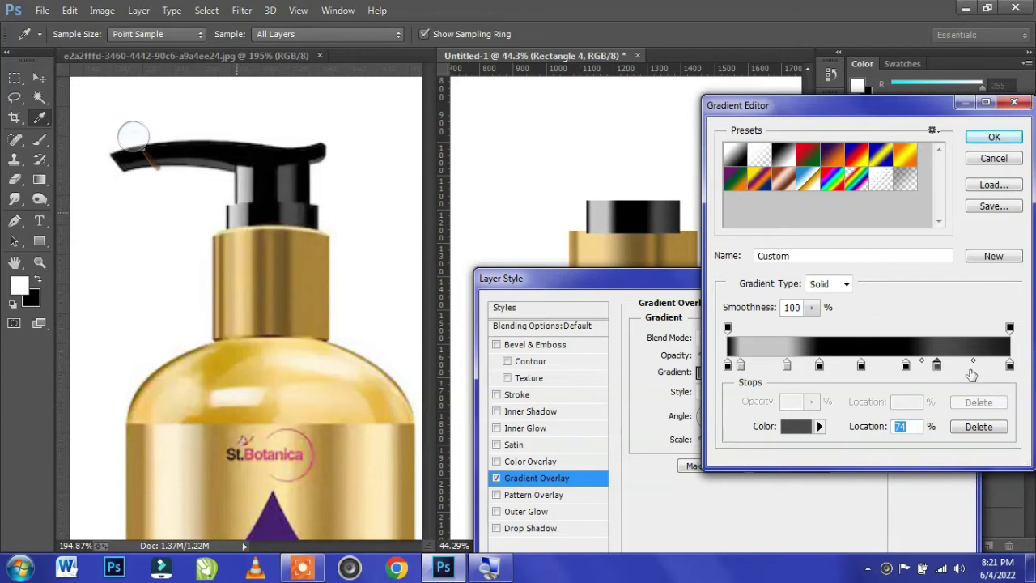
{"action": "left_click", "coordinate": [973, 369]}
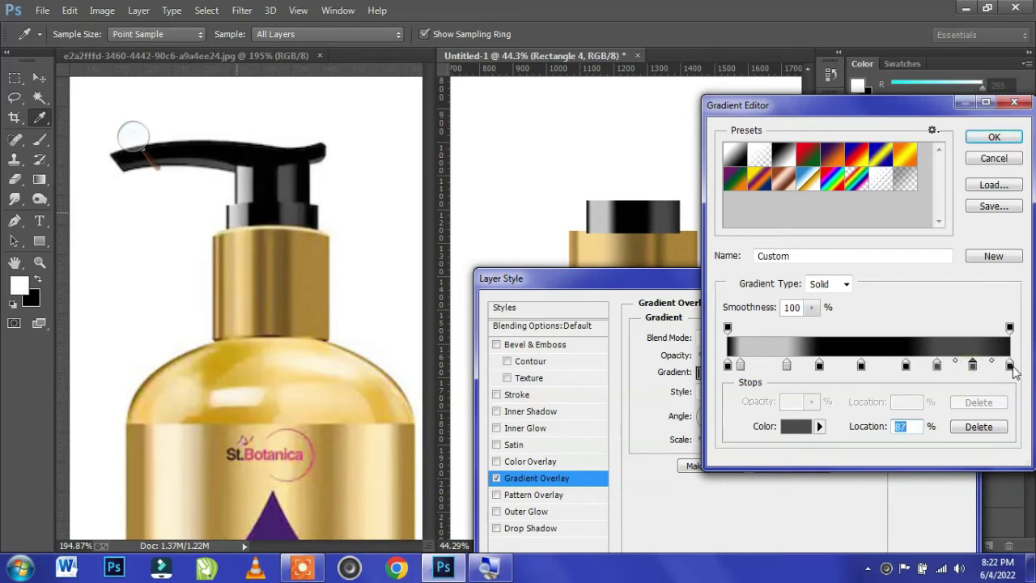
{"action": "left_click_drag", "start_coordinate": [973, 369], "coordinate": [961, 370]}
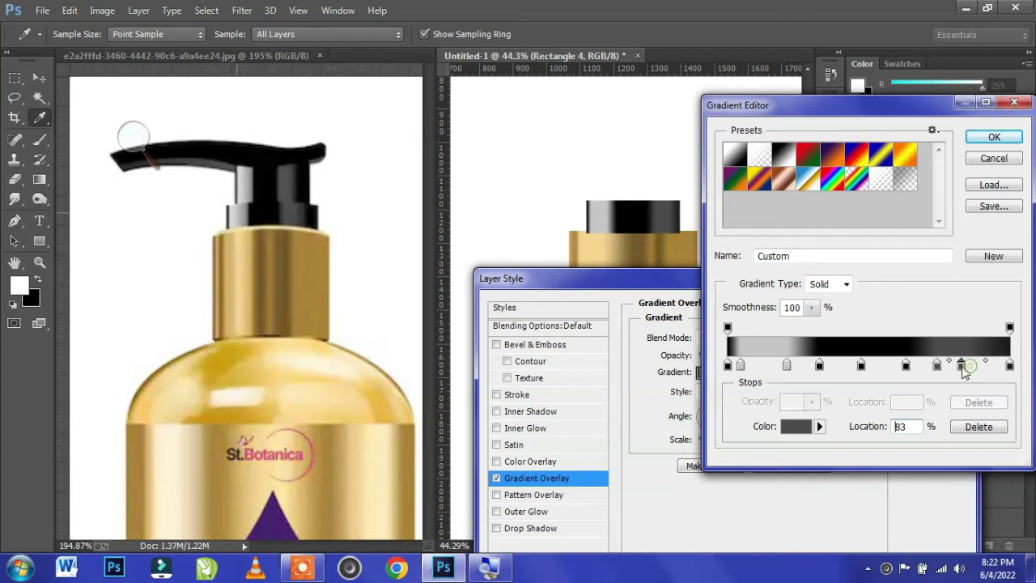
Darken the right end, make the 82% stop black at 88%, shift a midpoint and accept.
{"action": "left_click", "coordinate": [1010, 366]}
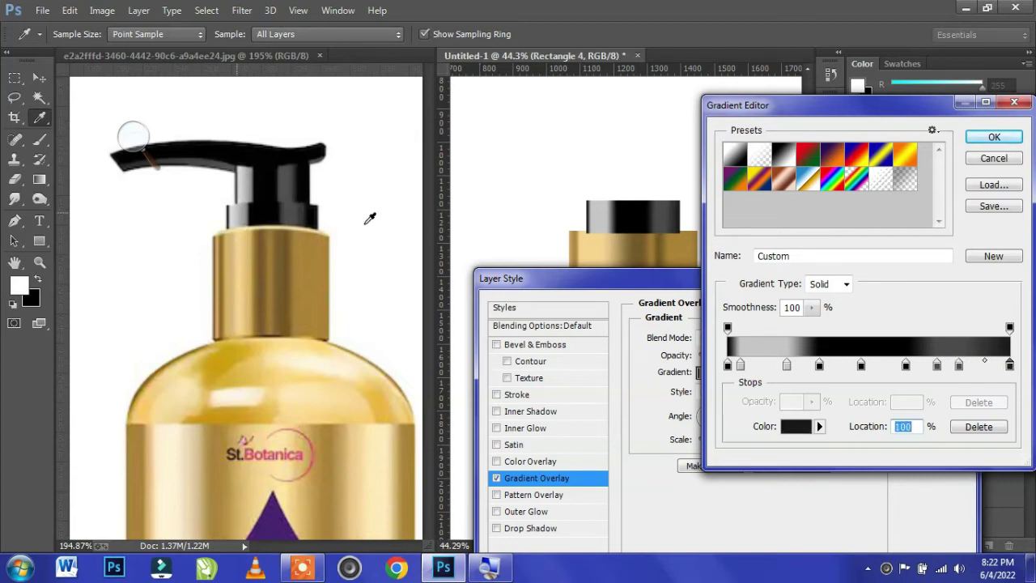
{"action": "left_click", "coordinate": [262, 211]}
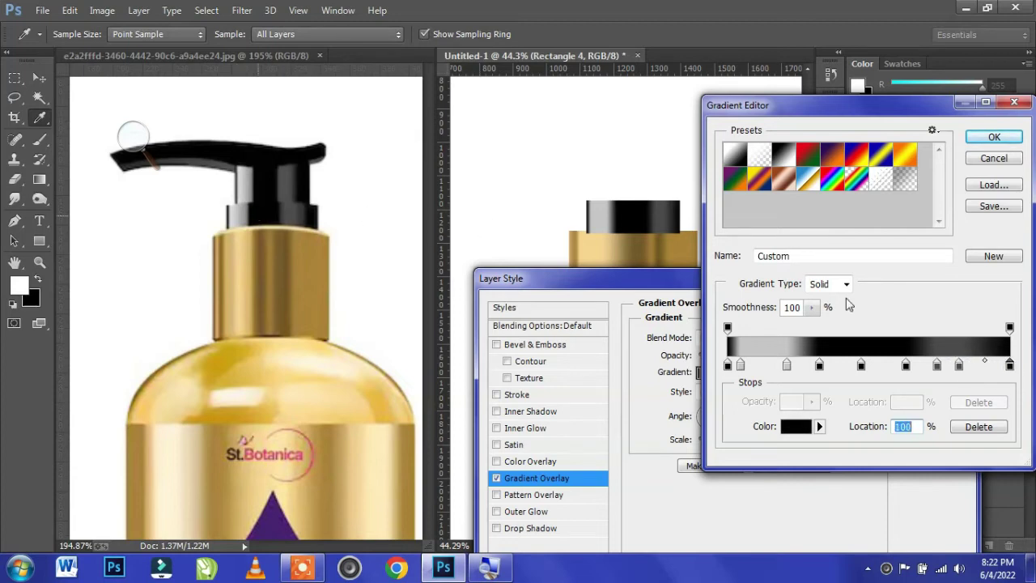
{"action": "left_click", "coordinate": [959, 366]}
{"action": "left_click", "coordinate": [277, 206]}
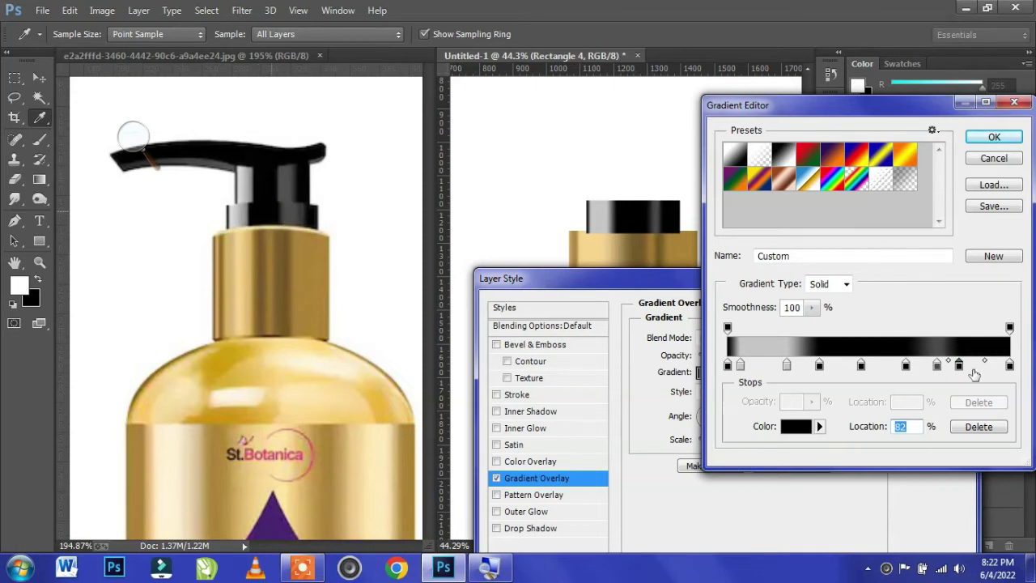
{"action": "mouse_move", "coordinate": [960, 366]}
{"action": "left_mouse_down"}
{"action": "mouse_move", "coordinate": [989, 366]}
{"action": "mouse_move", "coordinate": [950, 366]}
{"action": "mouse_move", "coordinate": [978, 362]}
{"action": "left_mouse_up"}
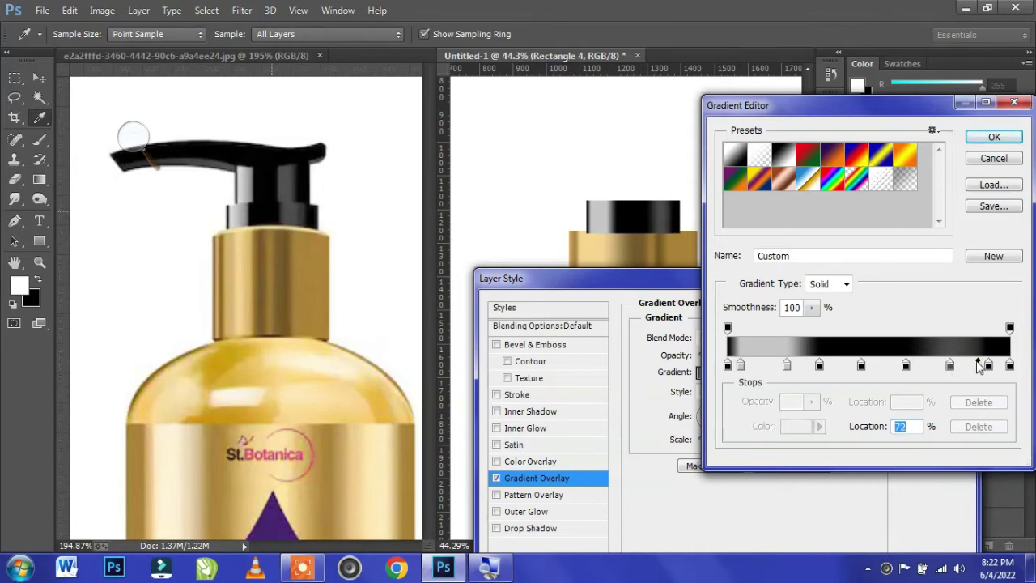
{"action": "left_click", "coordinate": [950, 366]}
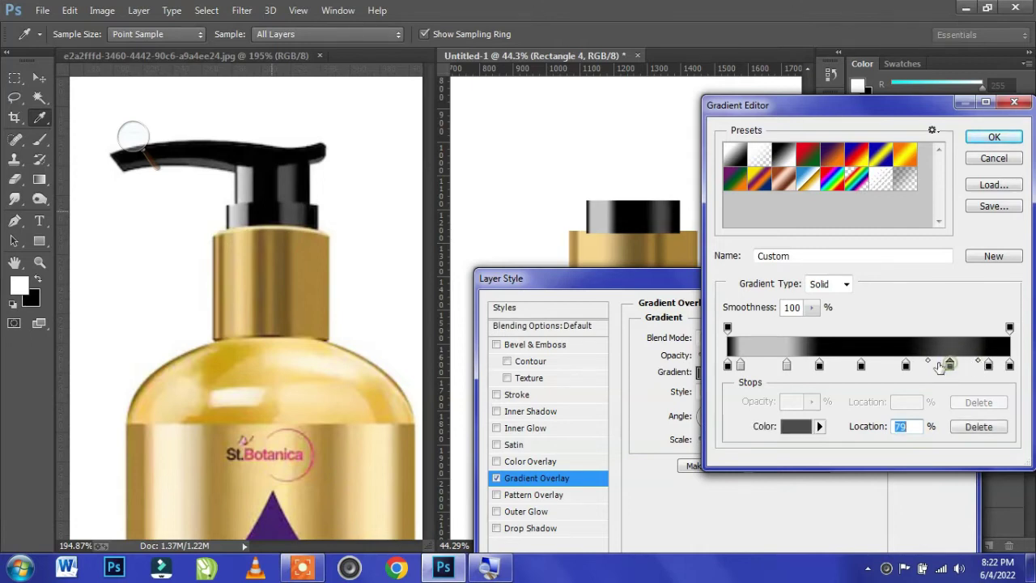
{"action": "left_click_drag", "start_coordinate": [928, 362], "coordinate": [920, 363]}
{"action": "left_click", "coordinate": [920, 363]}
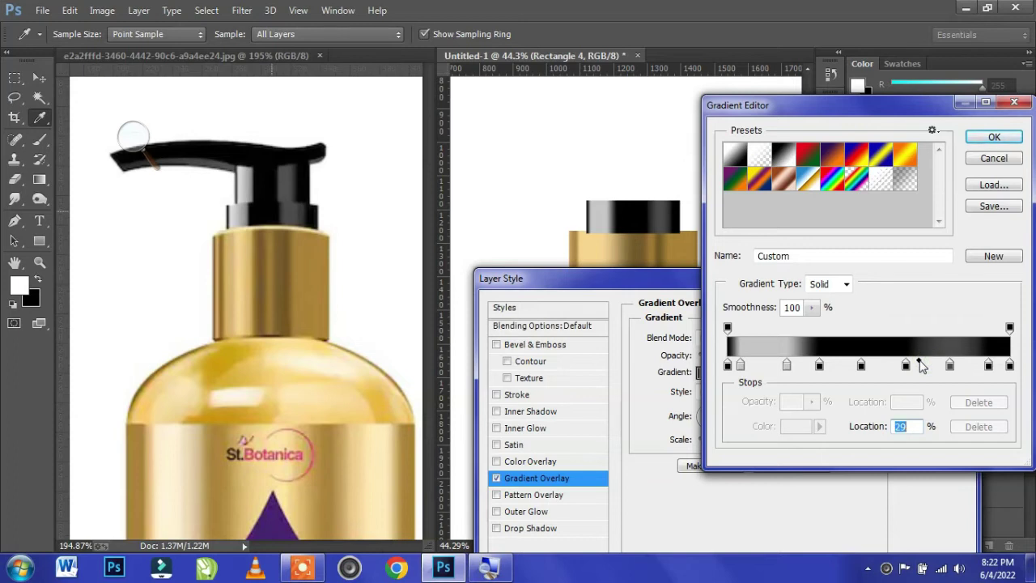
{"action": "left_click", "coordinate": [995, 137]}
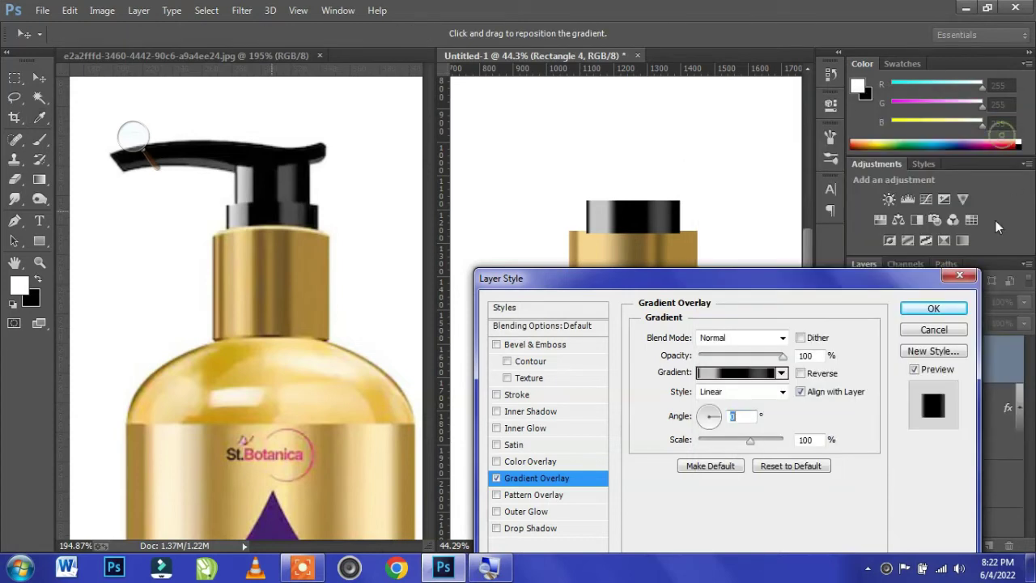
Apply the cap's gradient overlay, then duplicate the cap upward and narrow the copy.
{"action": "left_click", "coordinate": [935, 309]}
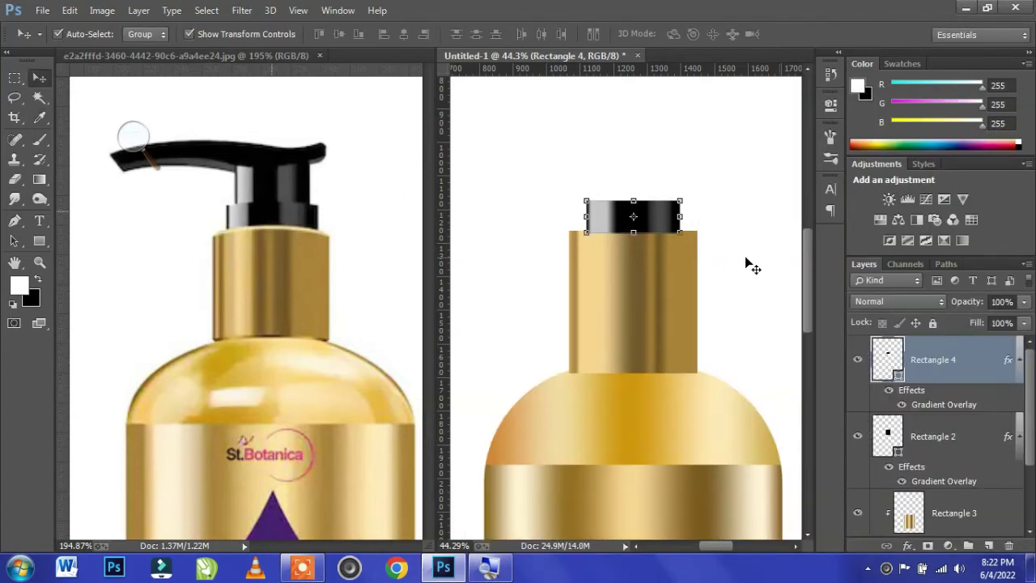
{"action": "left_click", "coordinate": [657, 236]}
{"action": "mouse_move", "coordinate": [658, 229]}
{"action": "left_mouse_down"}
{"action": "mouse_move", "coordinate": [660, 180]}
{"action": "mouse_move", "coordinate": [676, 169]}
{"action": "mouse_move", "coordinate": [657, 187]}
{"action": "left_mouse_up"}
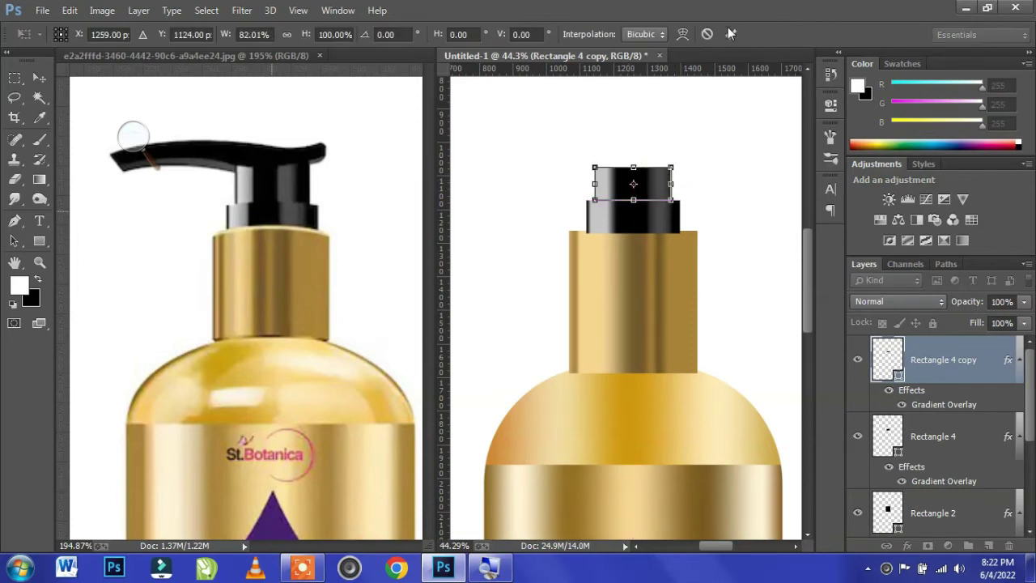
{"action": "left_click", "coordinate": [728, 33]}
Stretch the cap copy to about 148% height on top of the cap and commit.
{"action": "left_click", "coordinate": [726, 197]}
{"action": "left_click", "coordinate": [638, 181]}
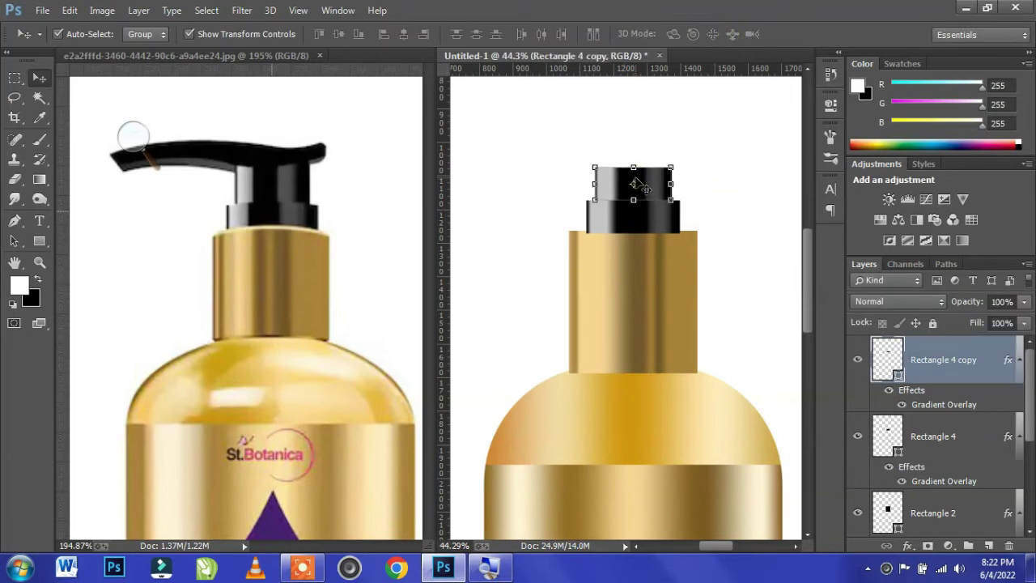
{"action": "left_click", "coordinate": [718, 202]}
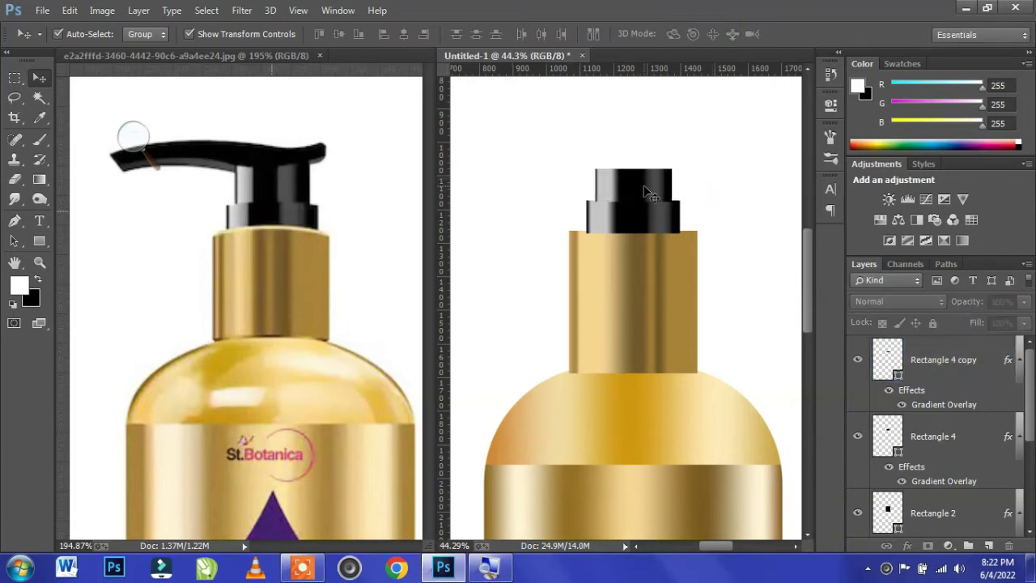
{"action": "left_click", "coordinate": [645, 176]}
{"action": "left_click_drag", "start_coordinate": [633, 169], "coordinate": [633, 145]}
{"action": "scroll", "coordinate": [696, 170], "scroll_direction": "up", "scroll_amount": 3}
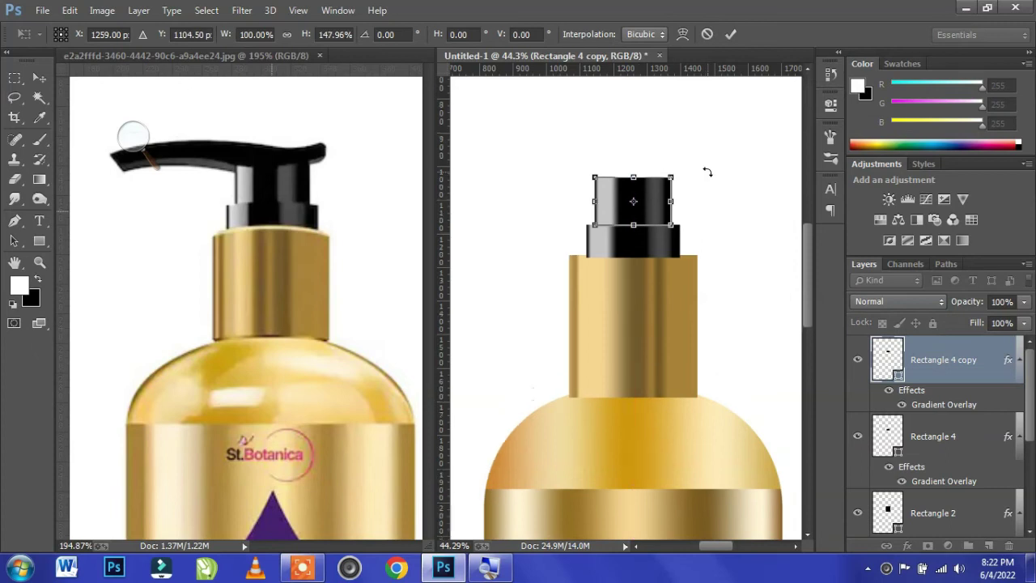
{"action": "scroll", "coordinate": [708, 171], "scroll_direction": "up", "scroll_amount": 2}
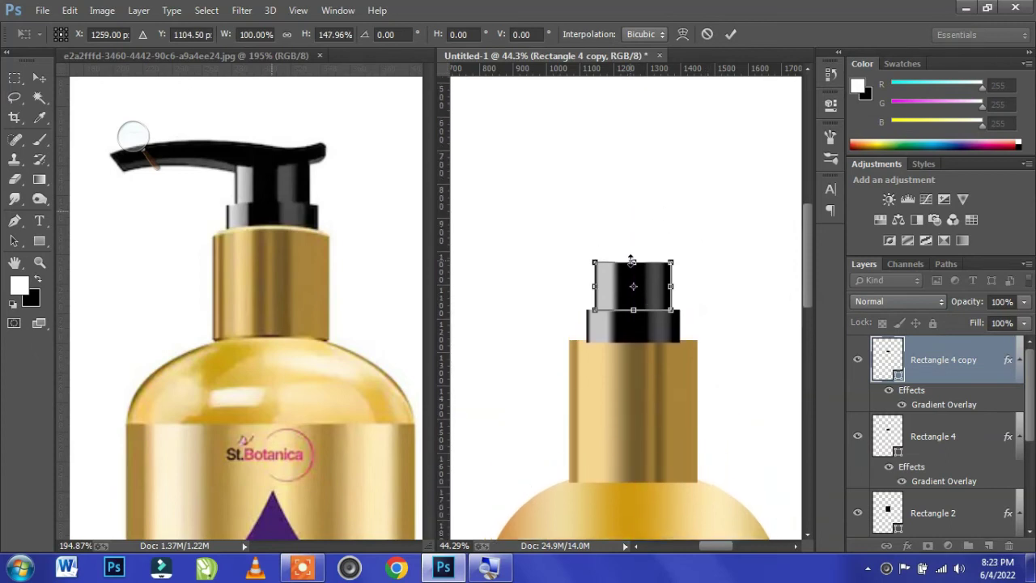
{"action": "key", "text": "Return"}
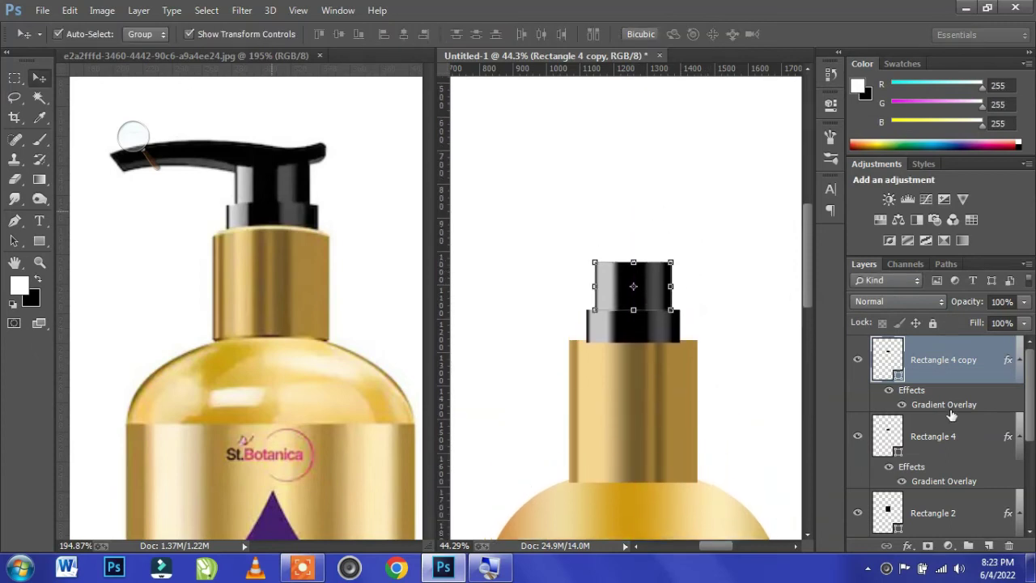
Move the upper cap gradient's right-hand stops to 88% and 89% and apply the overlay.
{"action": "left_click_drag", "start_coordinate": [776, 275], "coordinate": [774, 376]}
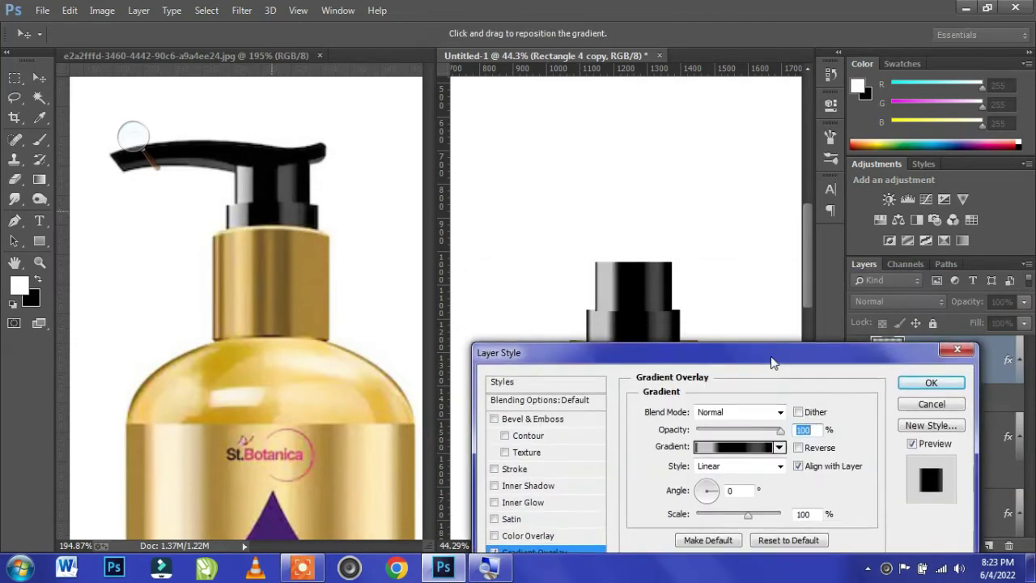
{"action": "left_click", "coordinate": [738, 473]}
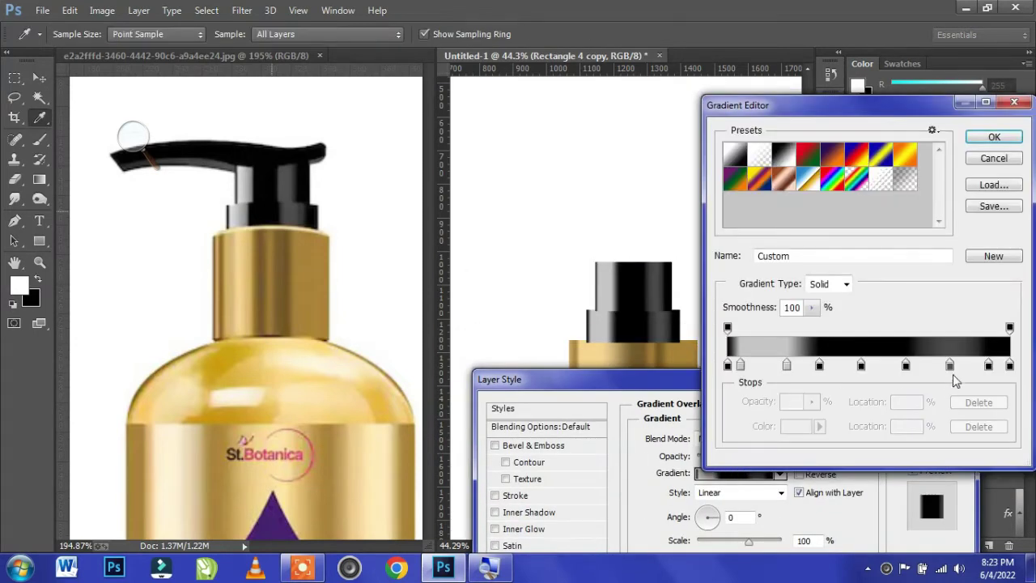
{"action": "mouse_move", "coordinate": [990, 366]}
{"action": "left_mouse_down"}
{"action": "mouse_move", "coordinate": [897, 366]}
{"action": "mouse_move", "coordinate": [949, 366]}
{"action": "left_mouse_up"}
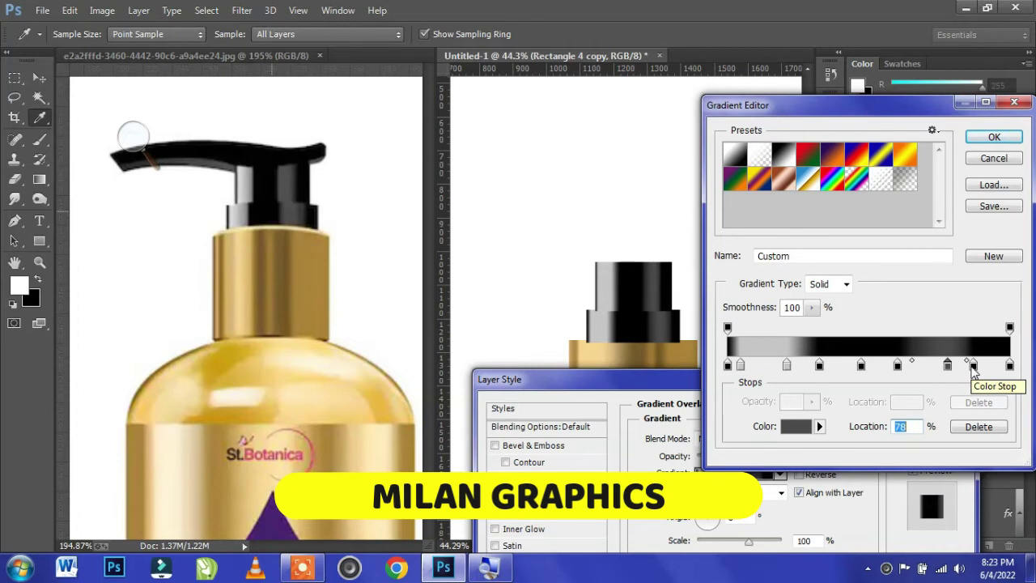
{"action": "left_click_drag", "start_coordinate": [973, 367], "coordinate": [980, 367]}
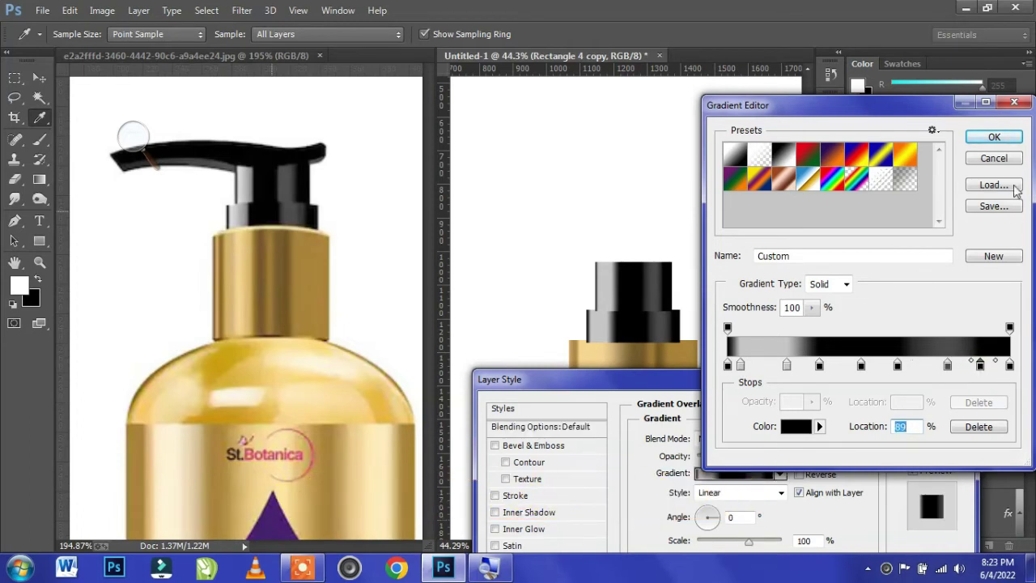
{"action": "left_click", "coordinate": [994, 137]}
{"action": "left_click", "coordinate": [927, 409]}
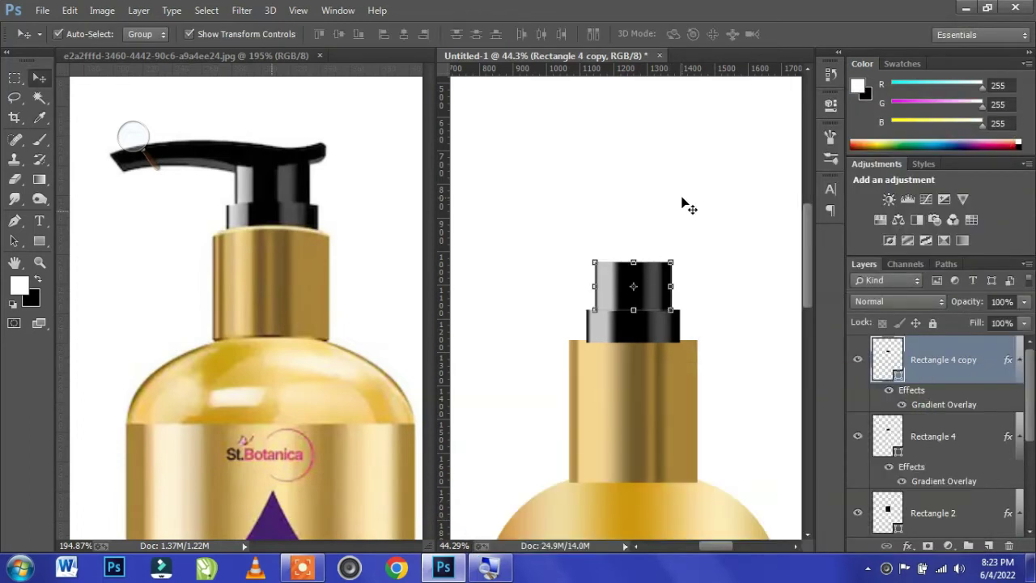
Close the Windows Magnifier, pick the Pen tool and switch to the reference bottle photo.
{"action": "left_click", "coordinate": [133, 137]}
{"action": "left_click", "coordinate": [253, 122]}
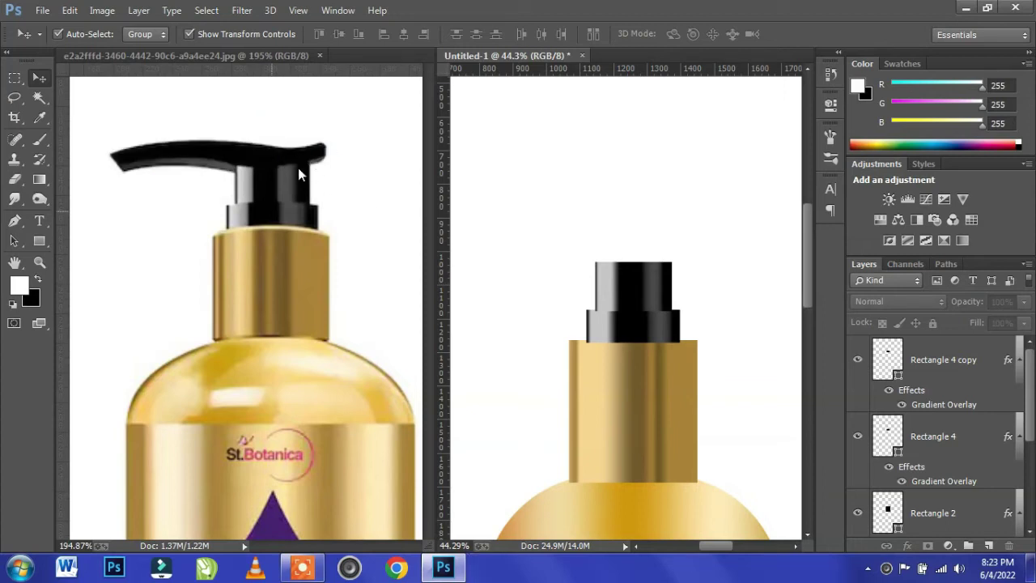
{"action": "left_click", "coordinate": [14, 224]}
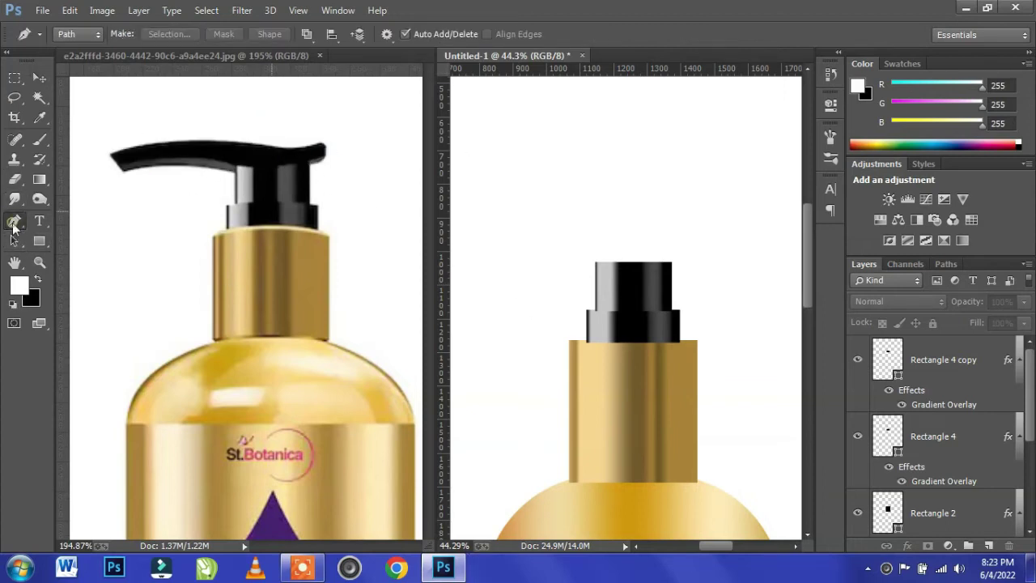
{"action": "left_click", "coordinate": [947, 361]}
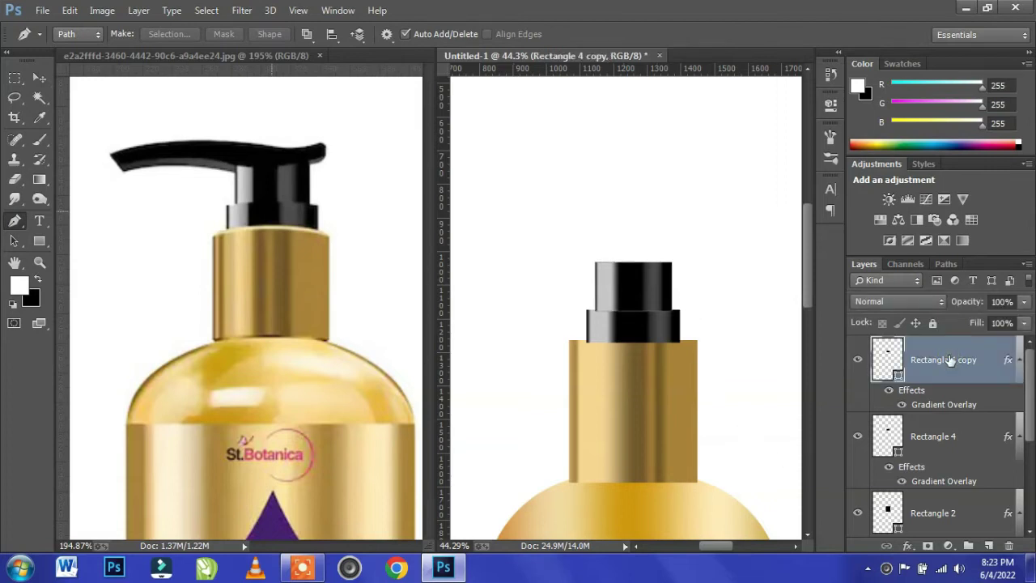
{"action": "left_click", "coordinate": [185, 150]}
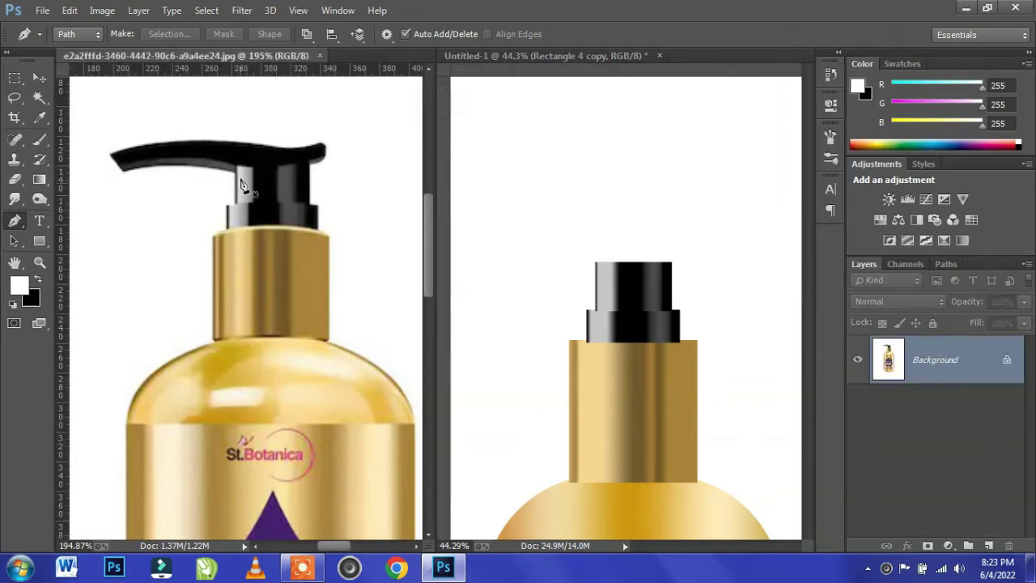
Trace a closed pen path with curved anchors around the black pump nozzle head.
{"action": "left_click", "coordinate": [110, 154]}
{"action": "left_click", "coordinate": [123, 172]}
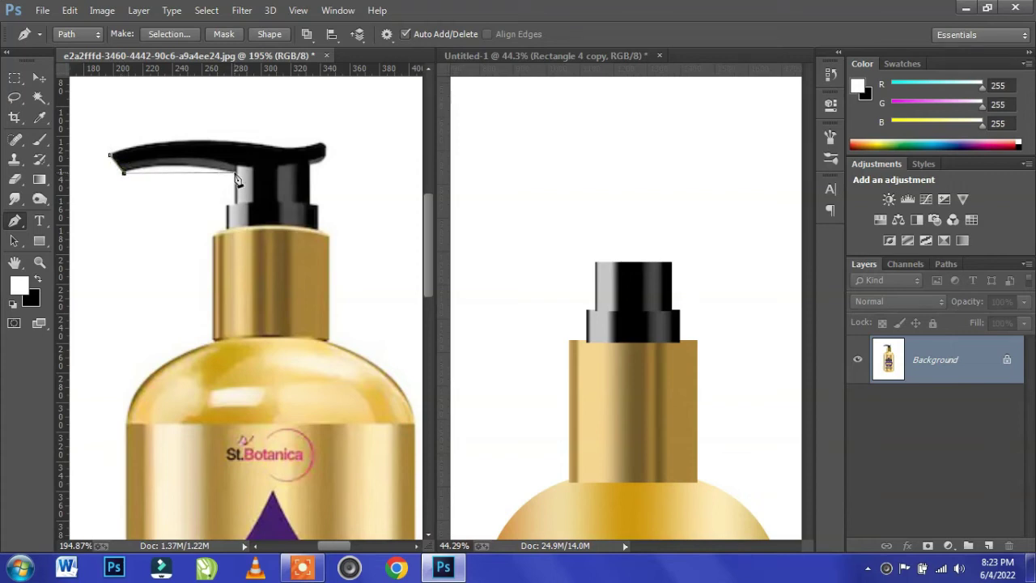
{"action": "left_click_drag", "start_coordinate": [236, 165], "coordinate": [317, 187]}
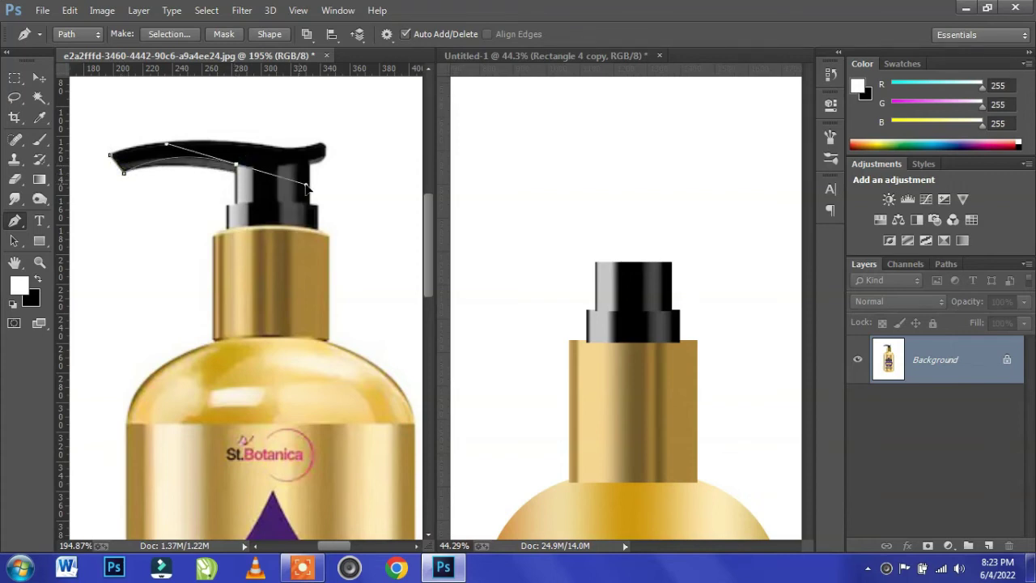
{"action": "left_click", "coordinate": [238, 166], "text": "alt"}
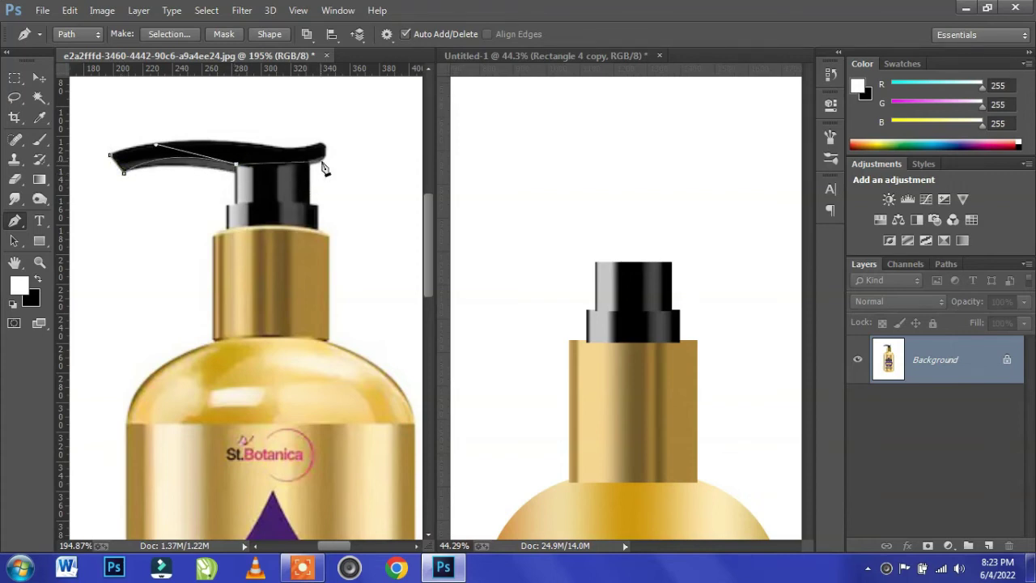
{"action": "left_click_drag", "start_coordinate": [327, 148], "coordinate": [322, 167]}
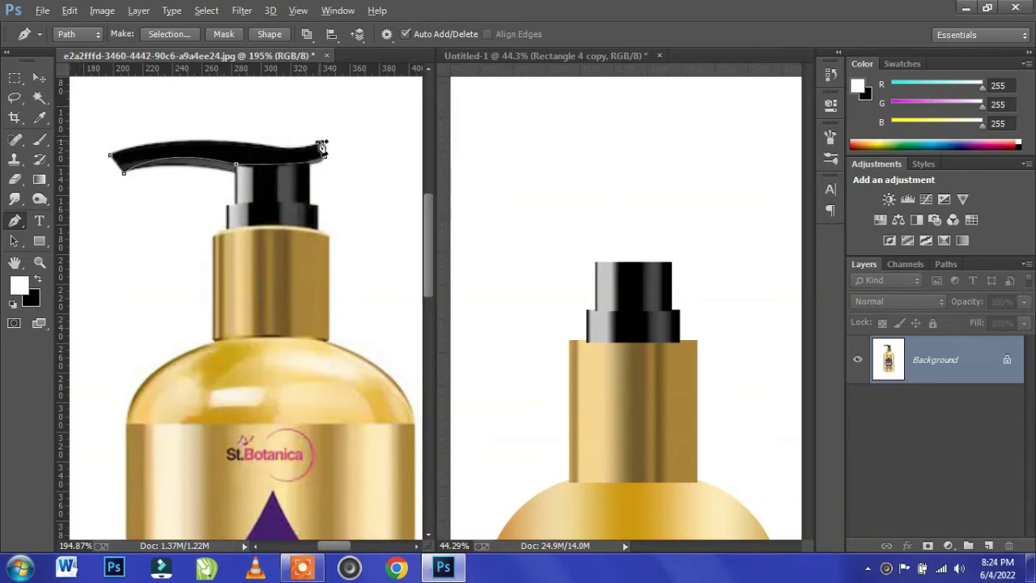
{"action": "left_click", "coordinate": [323, 144]}
{"action": "left_click_drag", "start_coordinate": [245, 146], "coordinate": [187, 135]}
{"action": "left_click", "coordinate": [112, 157]}
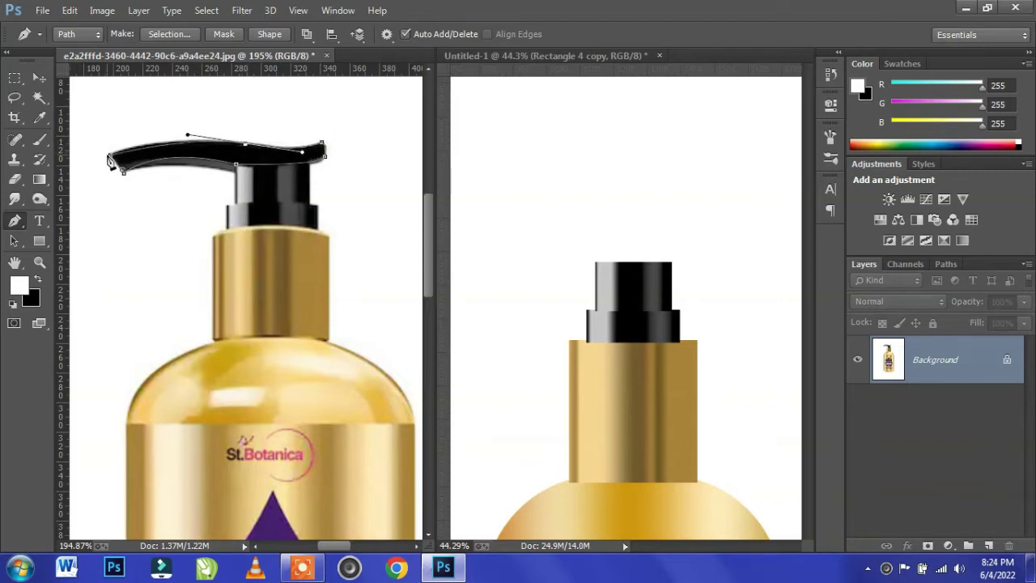
{"action": "scroll", "coordinate": [201, 158], "scroll_direction": "up", "scroll_amount": 1}
Turn the nozzle path into a selection with 0 feather.
{"action": "right_click", "coordinate": [202, 154]}
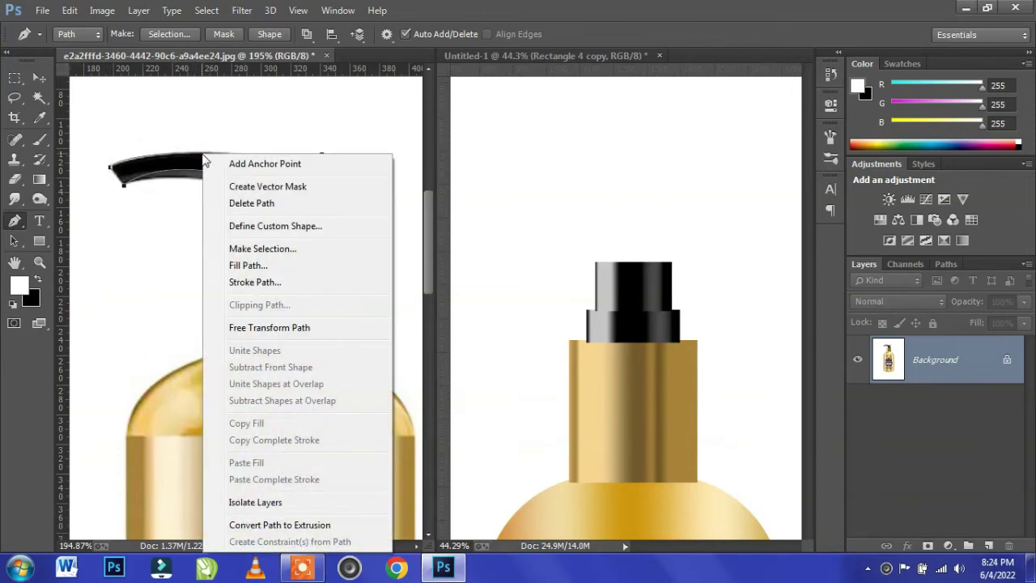
{"action": "left_click", "coordinate": [243, 249]}
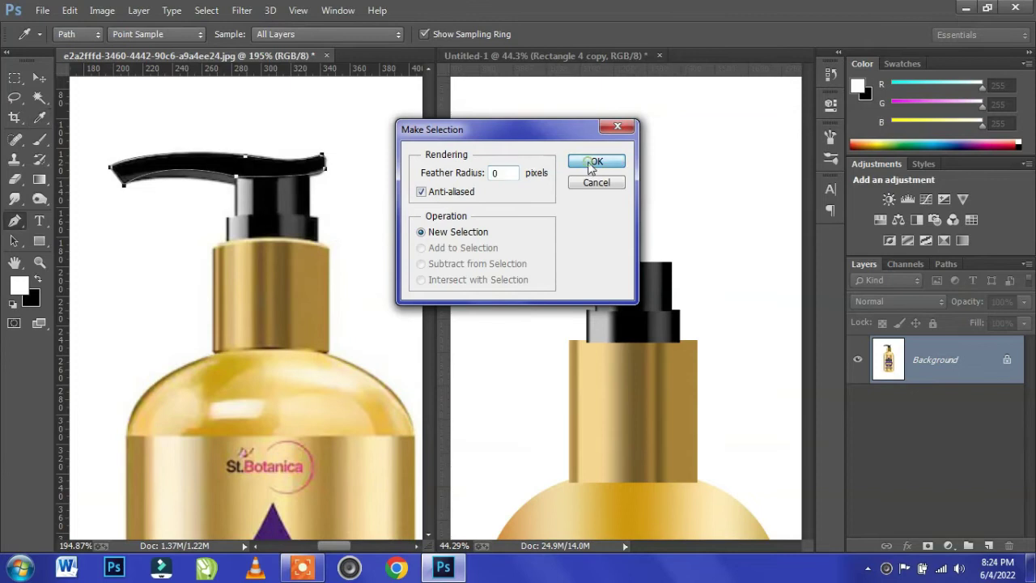
{"action": "left_click", "coordinate": [596, 162]}
{"action": "left_click", "coordinate": [203, 10]}
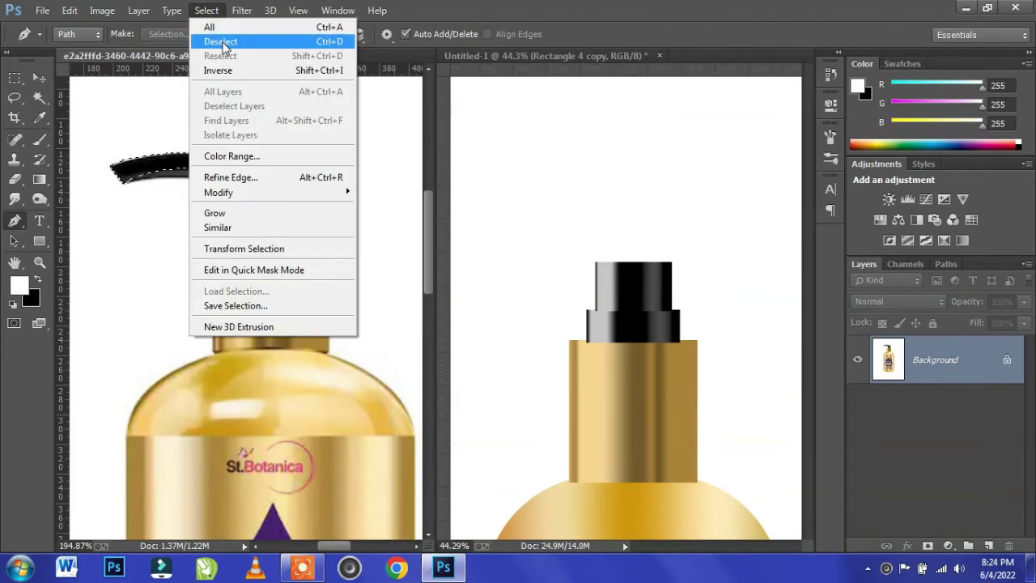
{"action": "left_click", "coordinate": [225, 42]}
{"action": "left_click", "coordinate": [35, 76]}
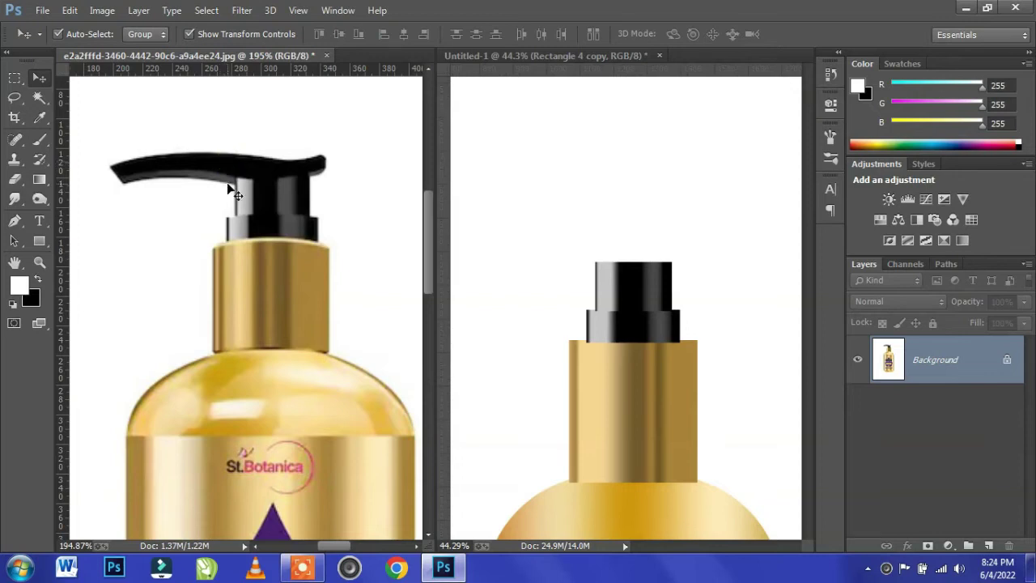
{"action": "key", "text": "ctrl+z"}
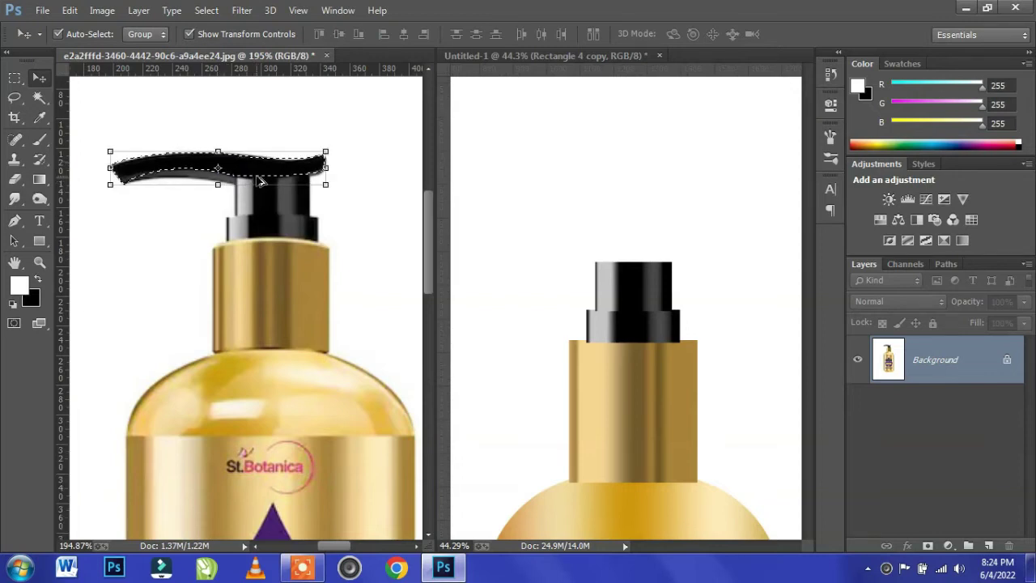
On a new layer, use black as the foreground colour for the nozzle shape, then deselect.
{"action": "left_click", "coordinate": [988, 546]}
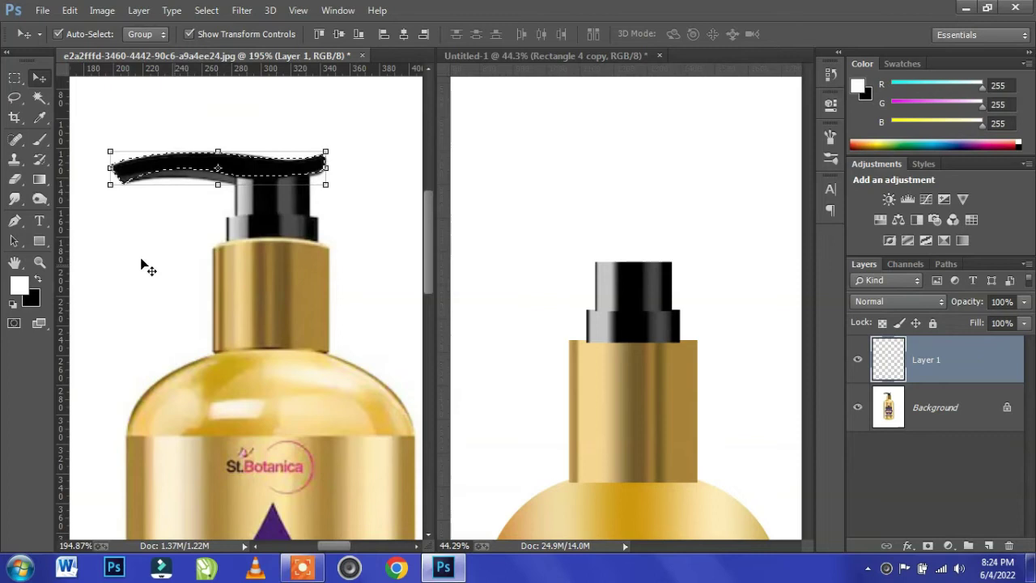
{"action": "left_click", "coordinate": [37, 280]}
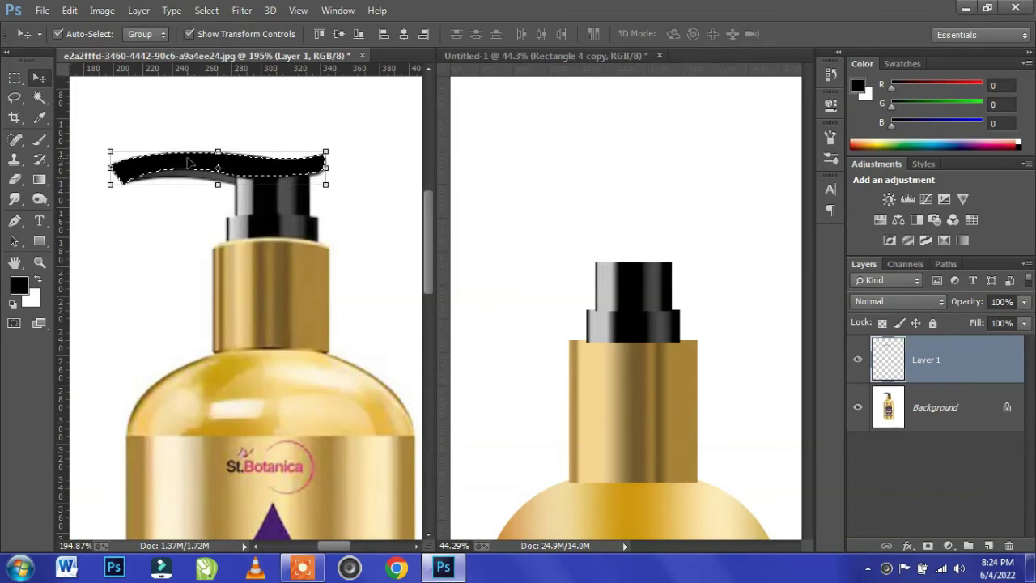
{"action": "left_click", "coordinate": [205, 10]}
{"action": "left_click", "coordinate": [219, 42]}
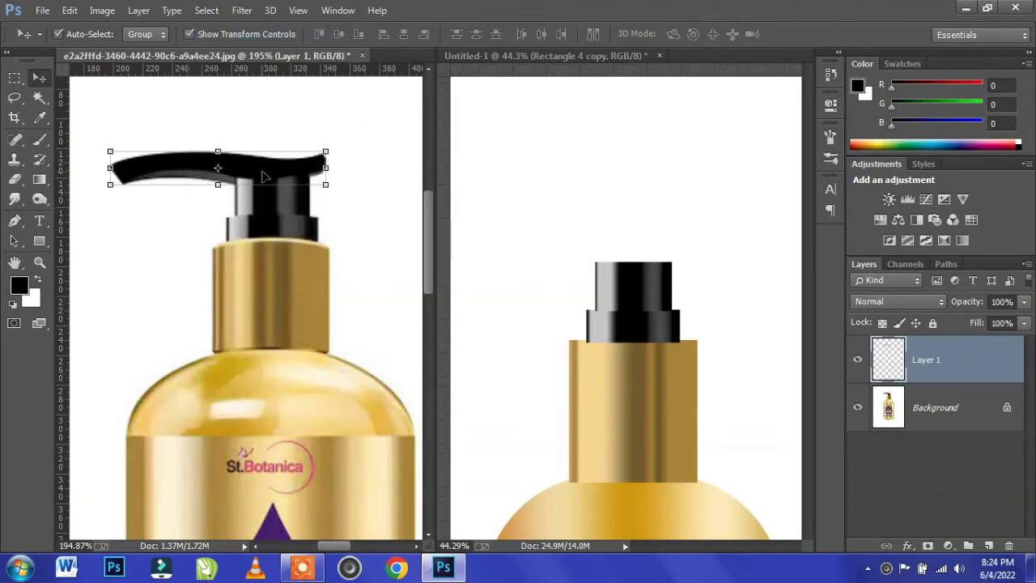
Drag the black nozzle shape into the mockup and convert its layer to a smart object.
{"action": "mouse_move", "coordinate": [261, 175]}
{"action": "left_mouse_down"}
{"action": "mouse_move", "coordinate": [658, 229]}
{"action": "mouse_move", "coordinate": [761, 206]}
{"action": "left_mouse_up"}
{"action": "key", "text": "ctrl+t"}
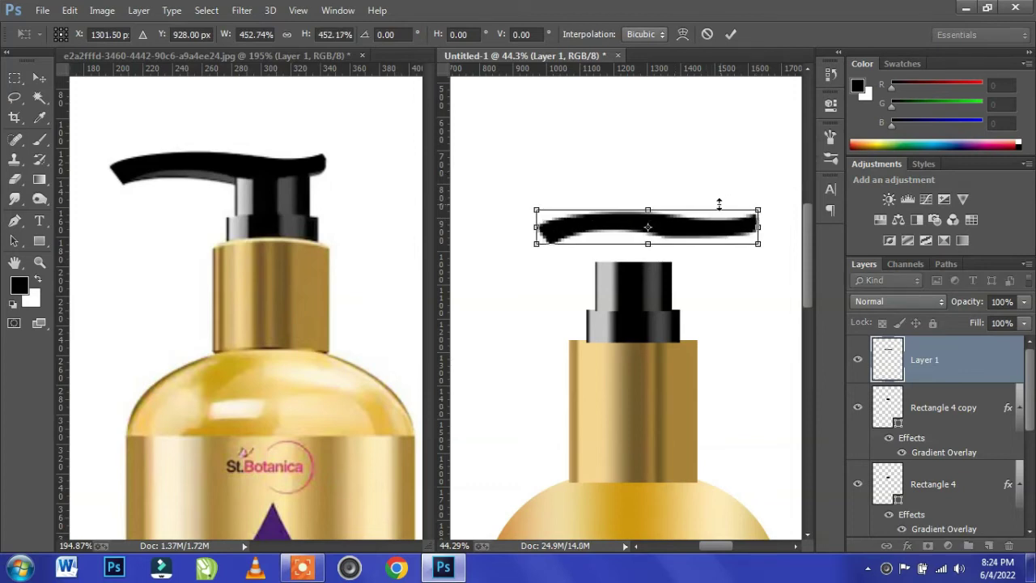
{"action": "key", "text": "Escape"}
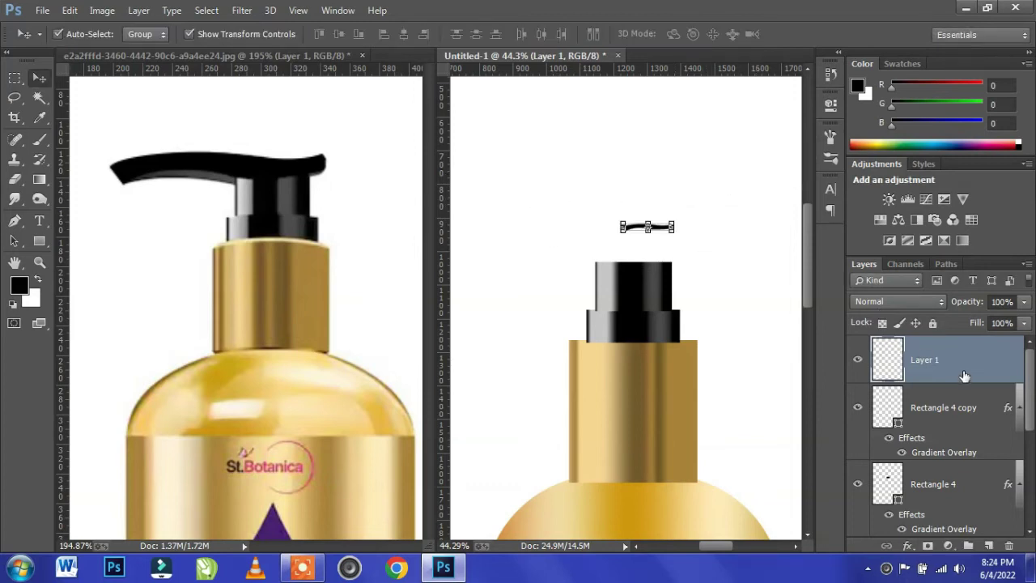
{"action": "right_click", "coordinate": [964, 375]}
{"action": "left_click", "coordinate": [704, 187]}
Scale the pump handle to about 437% width and position it atop the pump stem.
{"action": "key", "text": "ctrl+t"}
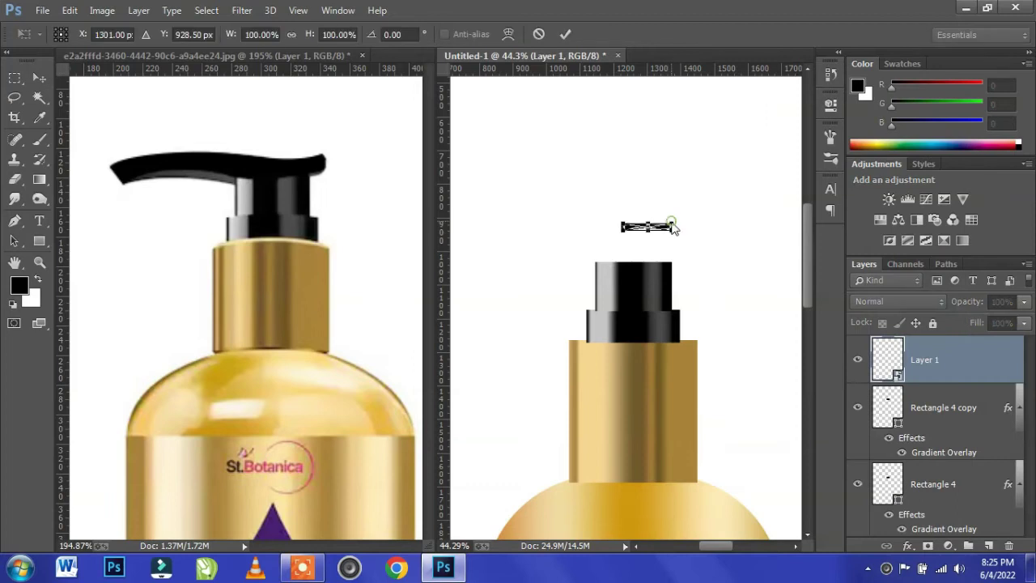
{"action": "mouse_move", "coordinate": [676, 217]}
{"action": "left_mouse_down"}
{"action": "mouse_move", "coordinate": [749, 156]}
{"action": "mouse_move", "coordinate": [733, 186]}
{"action": "left_mouse_up"}
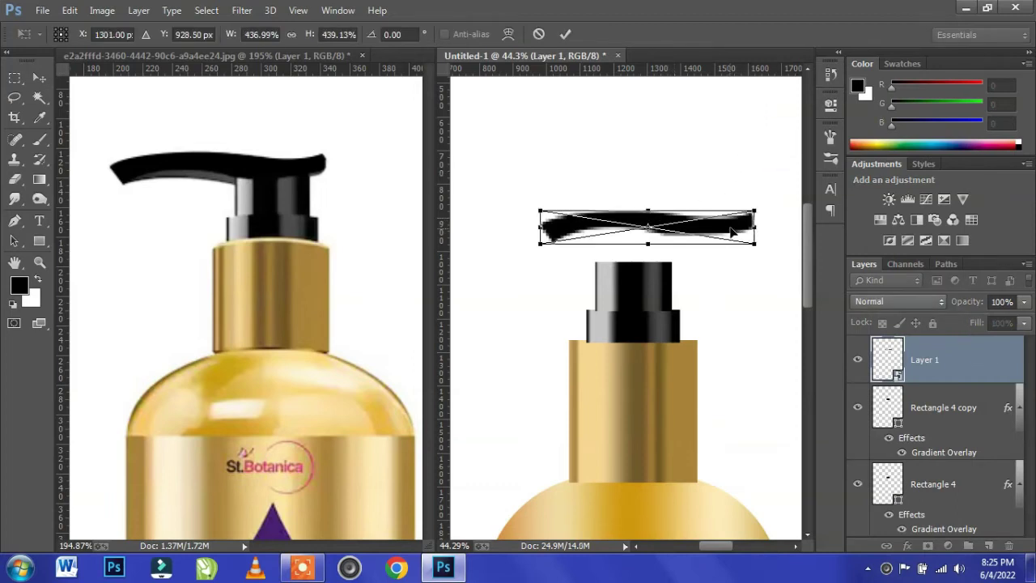
{"action": "left_click_drag", "start_coordinate": [733, 234], "coordinate": [675, 234]}
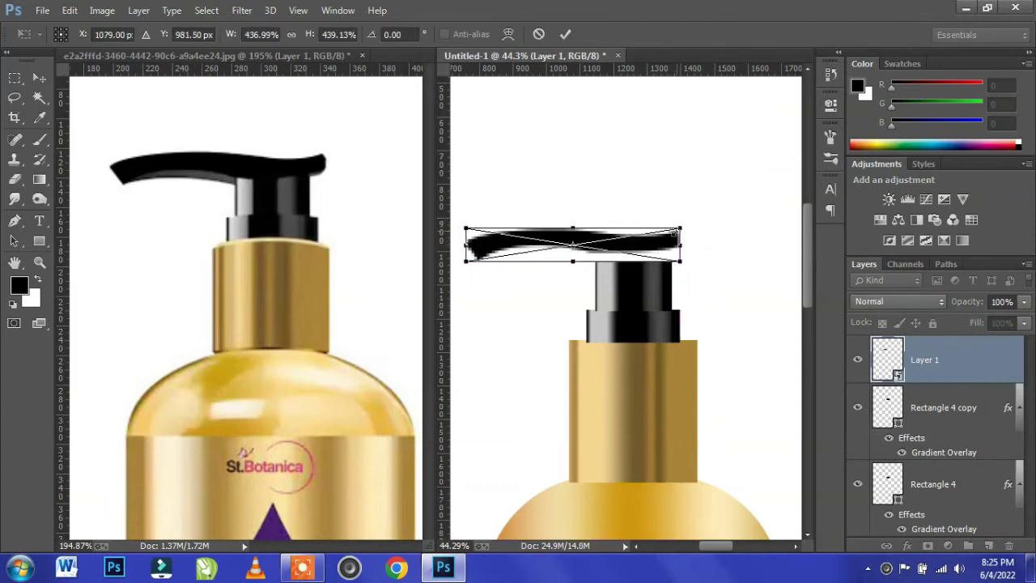
{"action": "left_click_drag", "start_coordinate": [663, 245], "coordinate": [675, 254]}
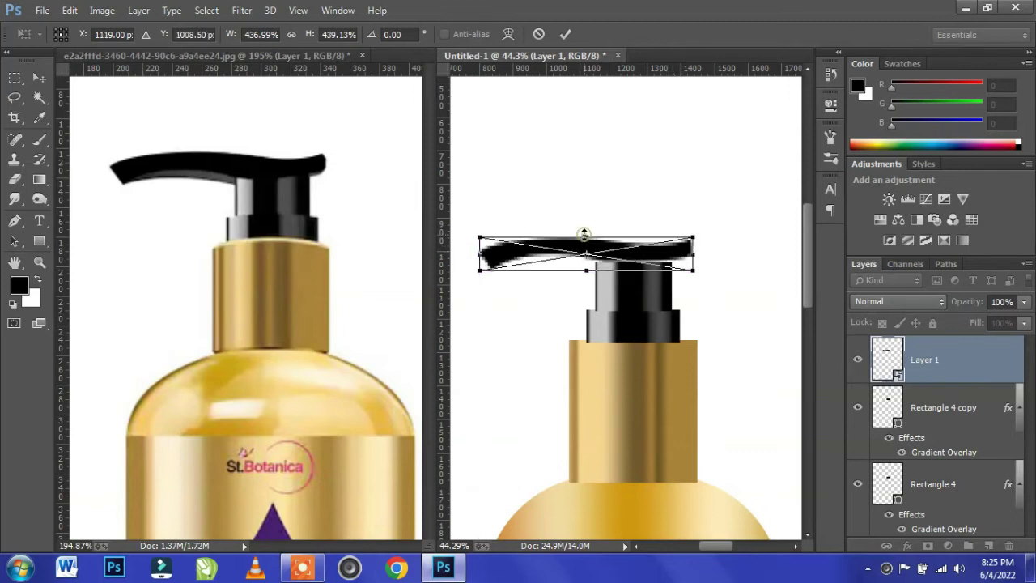
{"action": "left_click_drag", "start_coordinate": [584, 234], "coordinate": [585, 230]}
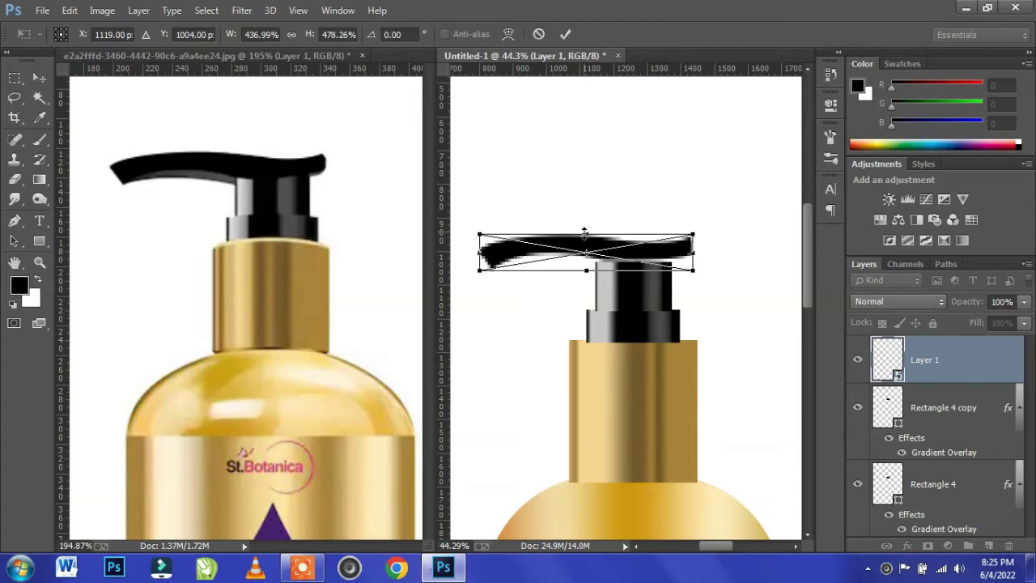
{"action": "key", "text": "Down"}
{"action": "key", "text": "Down"}
{"action": "key", "text": "Down"}
{"action": "key", "text": "Down"}
{"action": "key", "text": "Down"}
{"action": "key", "text": "Down"}
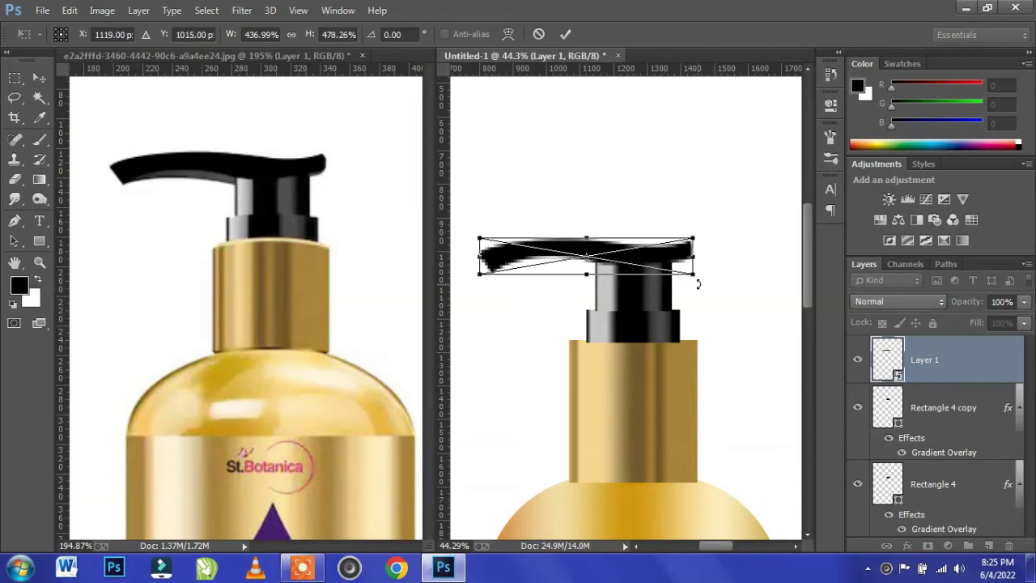
{"action": "left_click", "coordinate": [567, 34]}
Inspect the assembled gold bottle and black pump handle in the mockup.
{"action": "left_click", "coordinate": [734, 208]}
{"action": "left_click", "coordinate": [667, 256]}
{"action": "scroll", "coordinate": [653, 289], "scroll_direction": "up", "scroll_amount": 1, "text": "alt"}
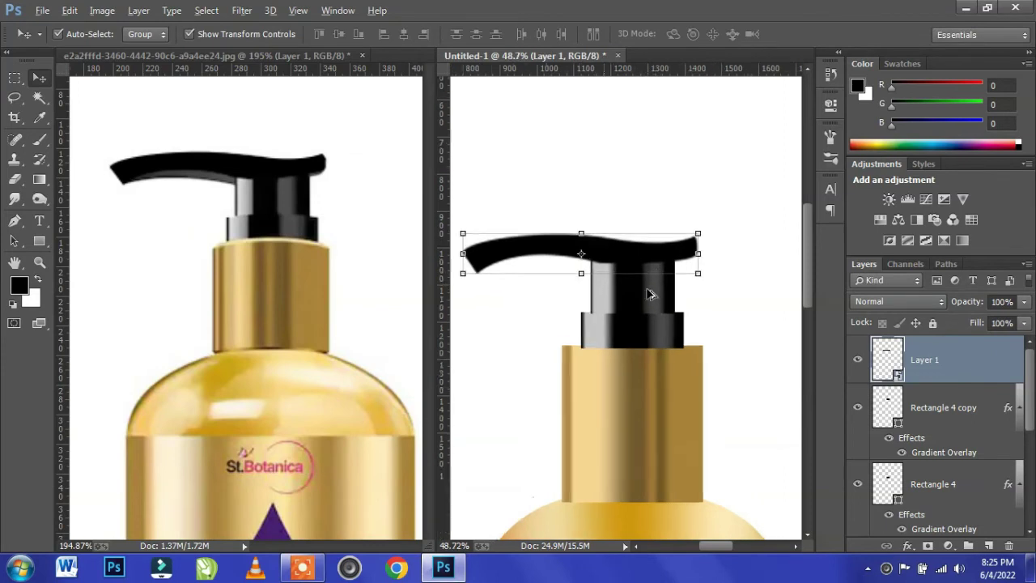
{"action": "scroll", "coordinate": [647, 294], "scroll_direction": "up", "scroll_amount": 1, "text": "alt"}
{"action": "left_click", "coordinate": [696, 145]}
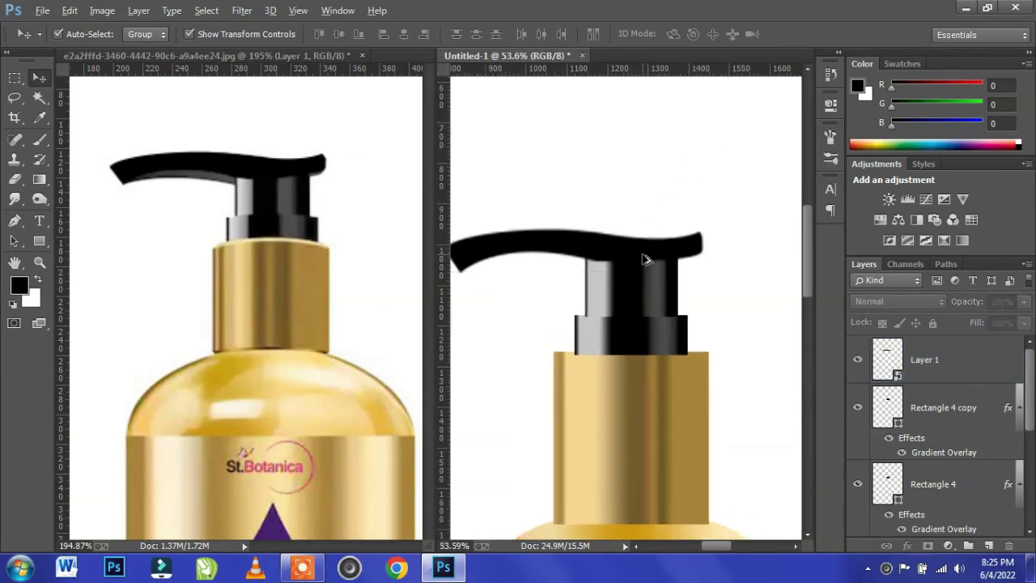
{"action": "scroll", "coordinate": [646, 259], "scroll_direction": "down", "scroll_amount": 1, "text": "alt"}
{"action": "scroll", "coordinate": [609, 254], "scroll_direction": "down", "scroll_amount": 1, "text": "alt"}
{"action": "scroll", "coordinate": [627, 263], "scroll_direction": "down", "scroll_amount": 1, "text": "alt"}
{"action": "scroll", "coordinate": [648, 272], "scroll_direction": "up", "scroll_amount": 1, "text": "alt"}
{"action": "scroll", "coordinate": [647, 273], "scroll_direction": "up", "scroll_amount": 1, "text": "alt"}
{"action": "scroll", "coordinate": [647, 276], "scroll_direction": "down", "scroll_amount": 2, "text": "alt"}
{"action": "scroll", "coordinate": [663, 394], "scroll_direction": "up", "scroll_amount": 1, "text": "alt"}
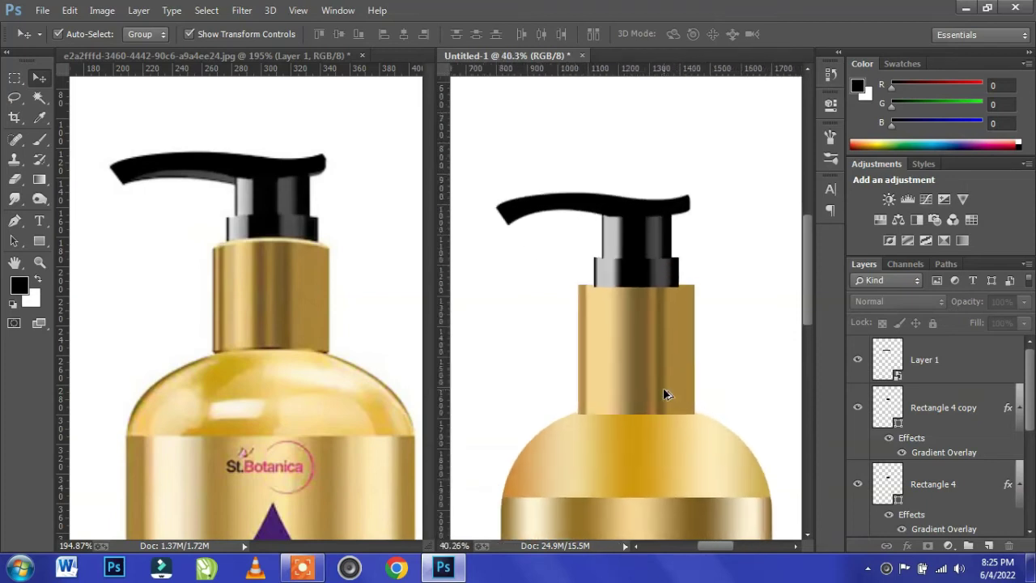
{"action": "scroll", "coordinate": [663, 394], "scroll_direction": "down", "scroll_amount": 2, "text": "alt"}
{"action": "left_click", "coordinate": [961, 368]}
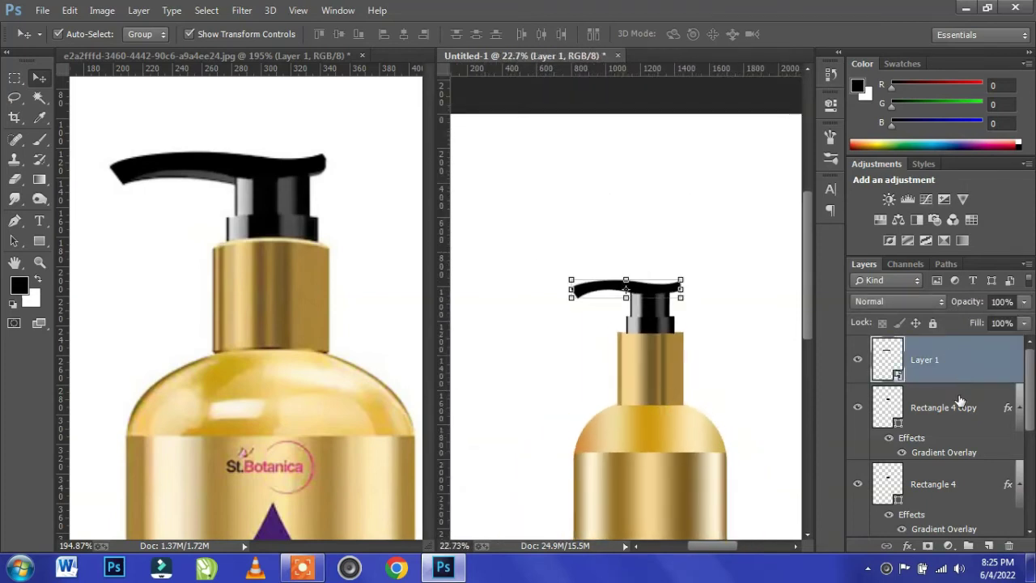
{"action": "scroll", "coordinate": [959, 396], "scroll_direction": "down", "scroll_amount": 5}
{"action": "left_click", "coordinate": [757, 344]}
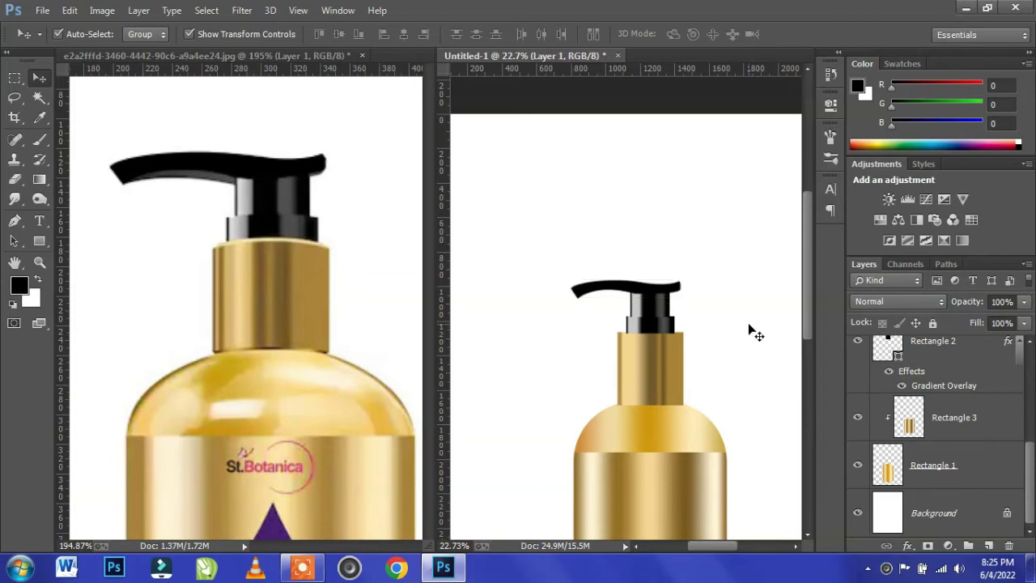
{"action": "scroll", "coordinate": [729, 336], "scroll_direction": "down", "scroll_amount": 2, "text": "alt"}
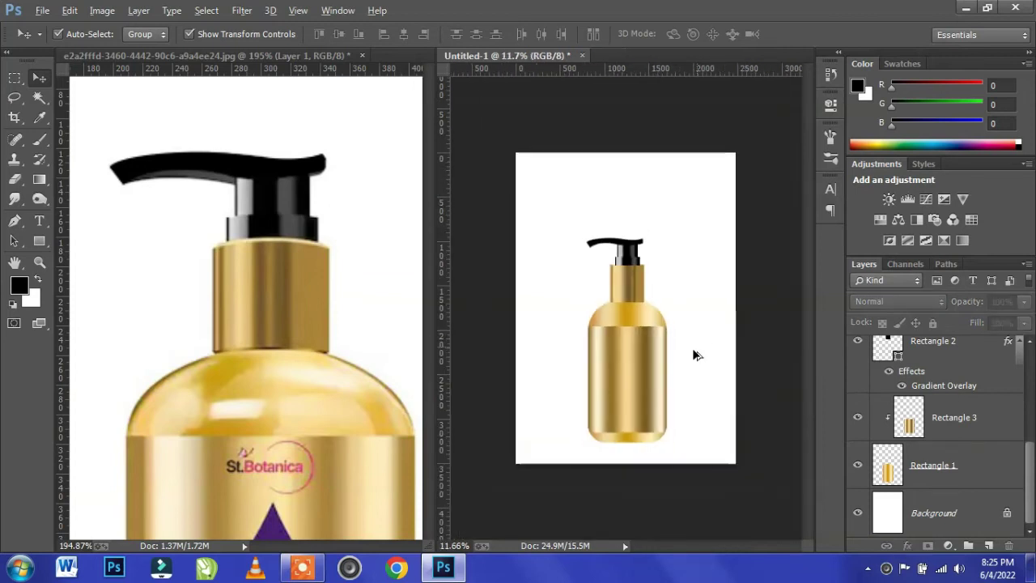
Compare with the reference photo, then add an empty Layer 2 above the pump handle's Layer 1.
{"action": "left_click", "coordinate": [273, 476]}
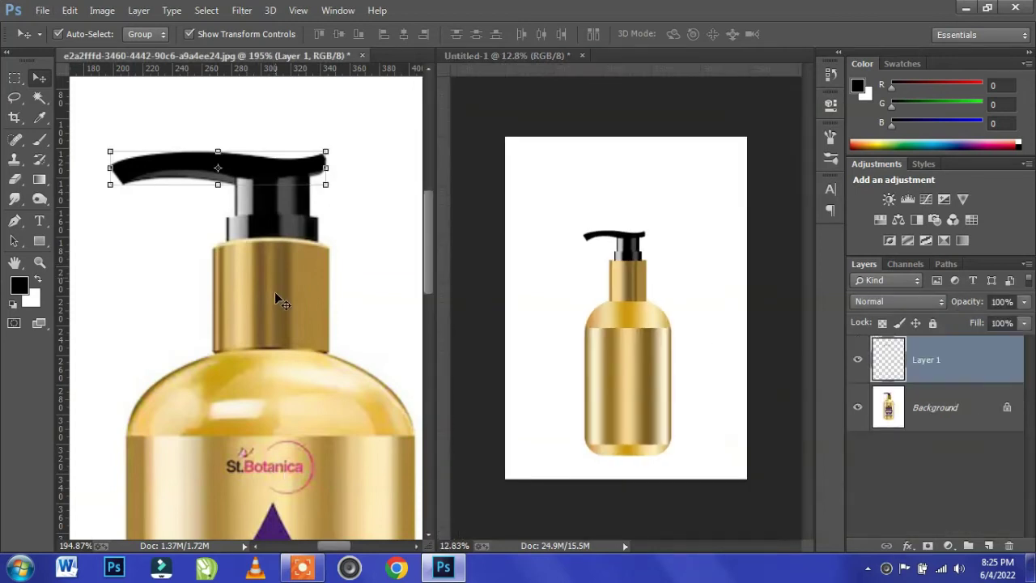
{"action": "left_click", "coordinate": [287, 435]}
{"action": "left_click", "coordinate": [921, 358]}
{"action": "left_click", "coordinate": [701, 349]}
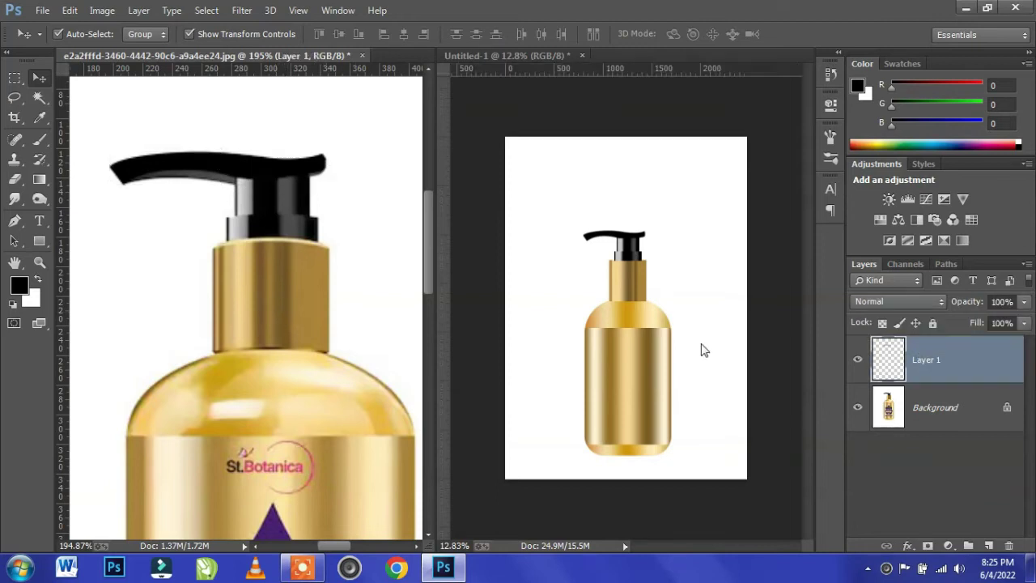
{"action": "left_click", "coordinate": [1006, 354]}
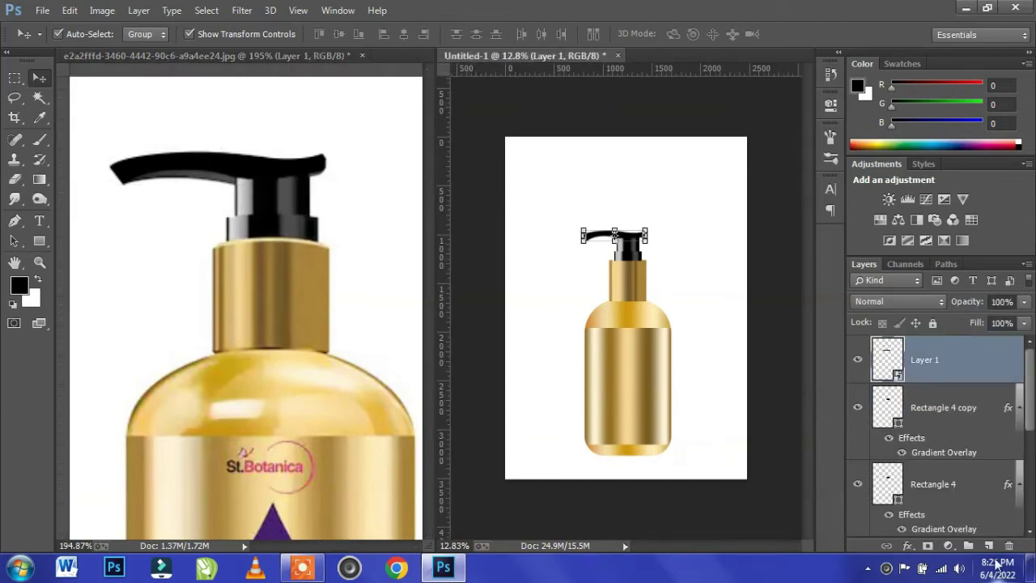
{"action": "left_click", "coordinate": [989, 546]}
{"action": "scroll", "coordinate": [627, 324], "scroll_direction": "up", "scroll_amount": 3}
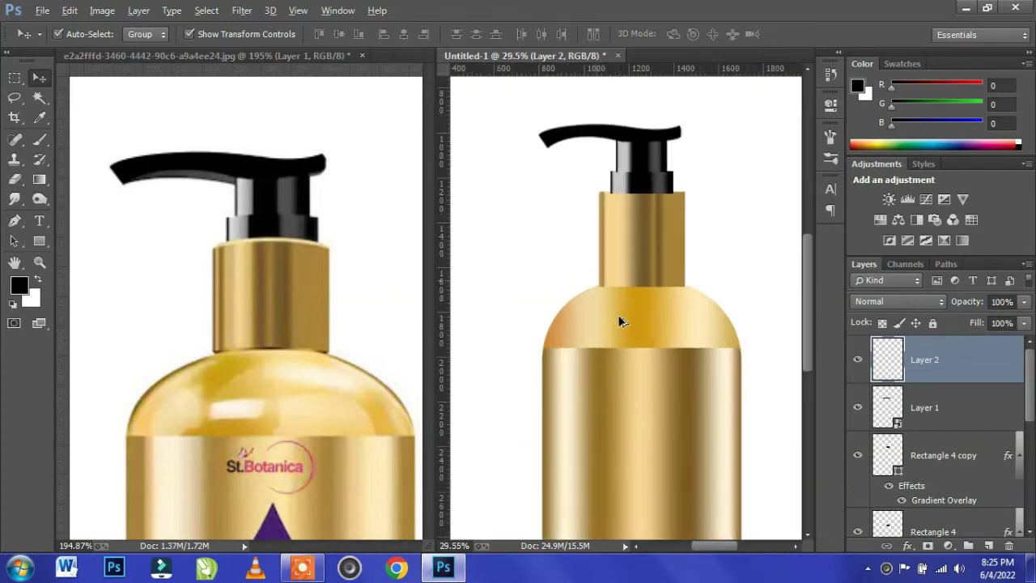
{"action": "scroll", "coordinate": [623, 324], "scroll_direction": "up", "scroll_amount": 2}
Set up a soft round white (ffffff) brush with 1% spacing.
{"action": "left_click", "coordinate": [40, 140]}
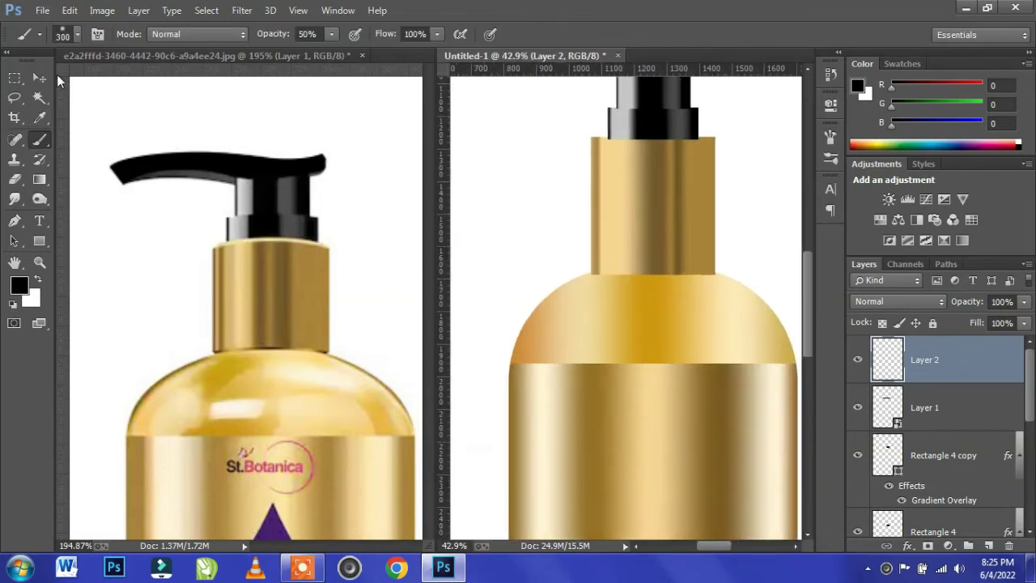
{"action": "left_click", "coordinate": [60, 36]}
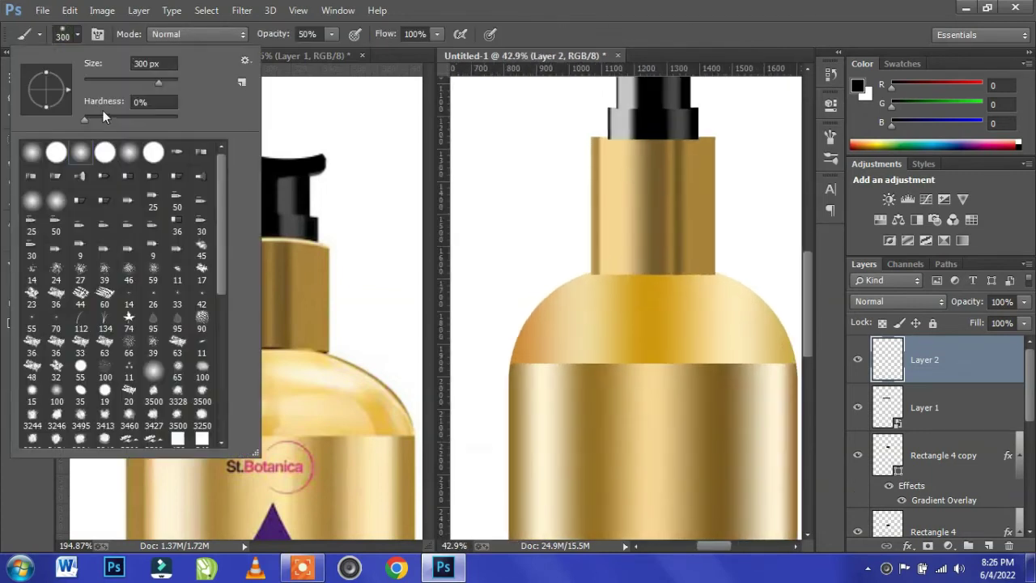
{"action": "double_click", "coordinate": [47, 154]}
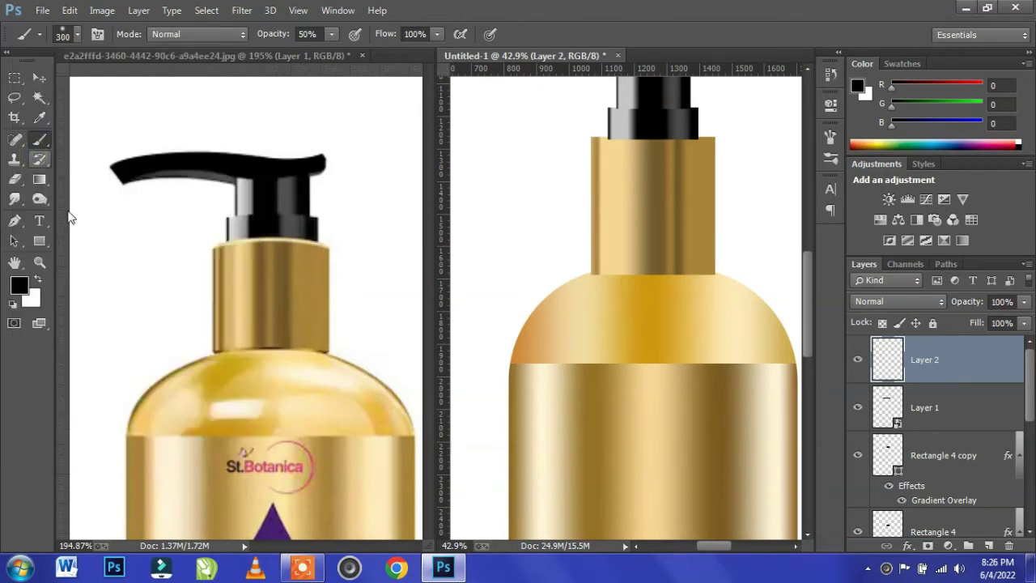
{"action": "left_click", "coordinate": [19, 284]}
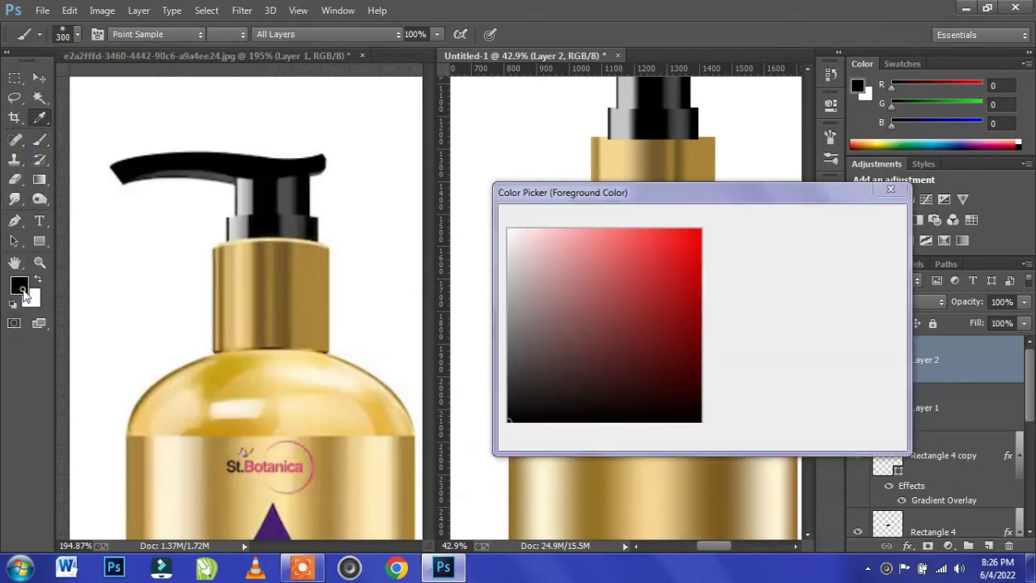
{"action": "type", "text": "ffffff"}
{"action": "left_click", "coordinate": [860, 221]}
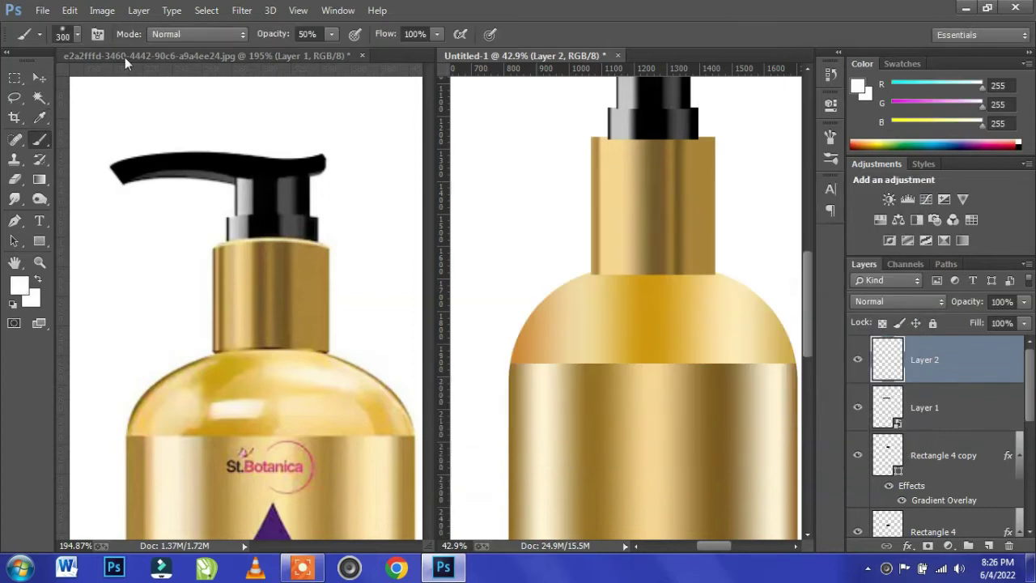
{"action": "left_click", "coordinate": [97, 34]}
{"action": "left_click_drag", "start_coordinate": [656, 408], "coordinate": [635, 407]}
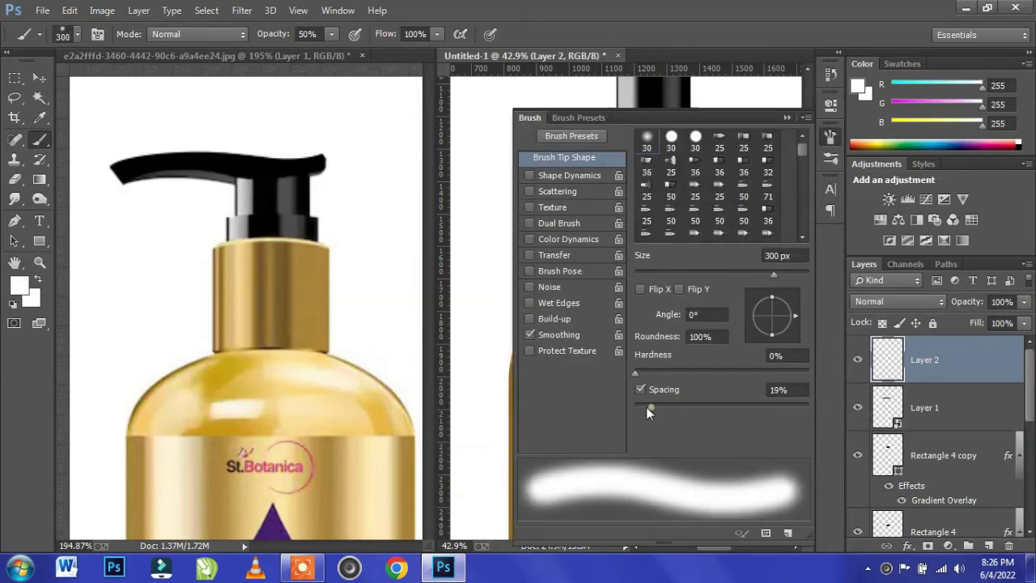
{"action": "left_click", "coordinate": [786, 115]}
Paint a short white highlight across the bottle shoulder, redoing it with a hard round tip.
{"action": "key", "text": "bracketleft"}
{"action": "key", "text": "bracketleft"}
{"action": "key", "text": "bracketleft"}
{"action": "key", "text": "bracketleft"}
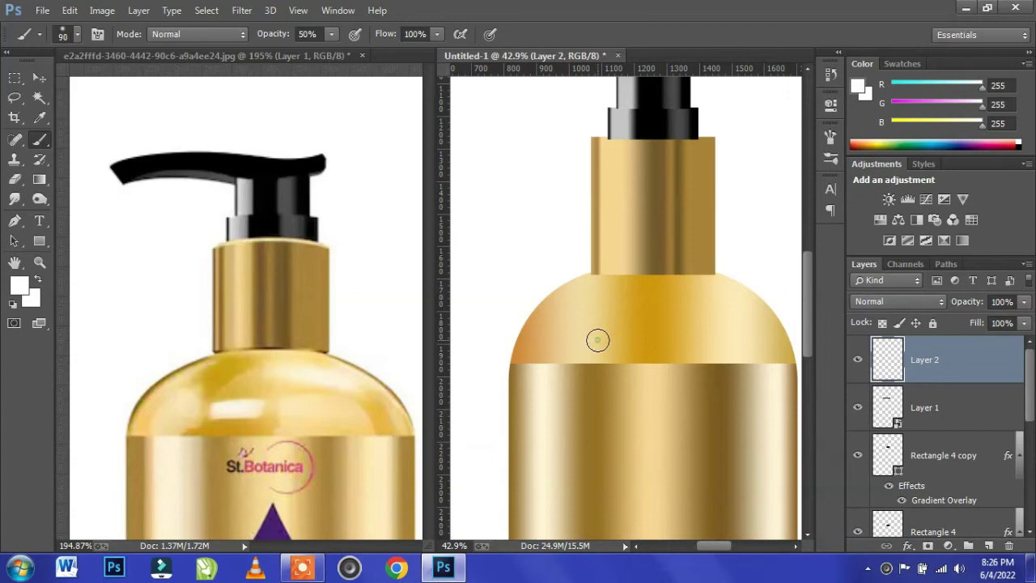
{"action": "left_click_drag", "start_coordinate": [598, 340], "coordinate": [640, 338]}
{"action": "key", "text": "ctrl+z"}
{"action": "left_click", "coordinate": [77, 34]}
{"action": "left_click", "coordinate": [55, 154]}
{"action": "left_click_drag", "start_coordinate": [596, 337], "coordinate": [636, 338]}
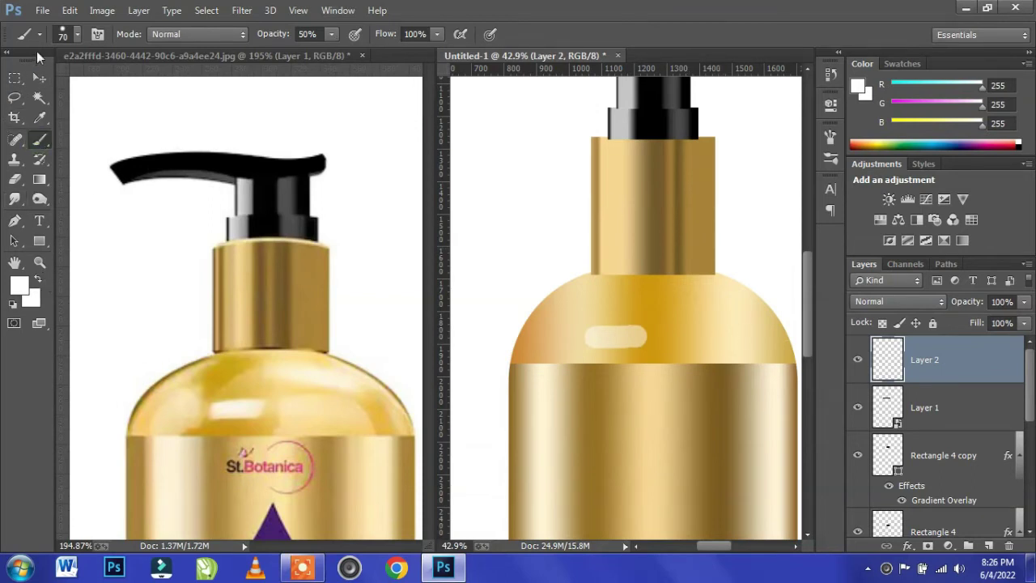
Pick a soft round brush and set its size to 100 px.
{"action": "left_click", "coordinate": [68, 34]}
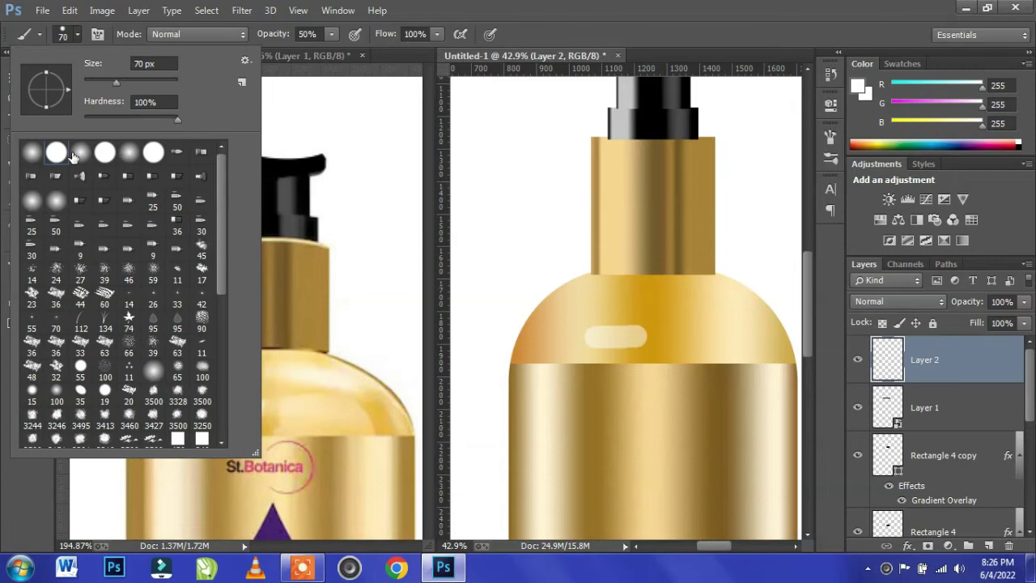
{"action": "double_click", "coordinate": [72, 154]}
{"action": "key", "text": "bracketright"}
{"action": "key", "text": "bracketright"}
{"action": "key", "text": "bracketright"}
{"action": "key", "text": "bracketleft"}
{"action": "key", "text": "bracketright"}
{"action": "key", "text": "bracketleft"}
Paint soft white highlight strokes across the bottle's left and right shoulder on Layer 2.
{"action": "left_click_drag", "start_coordinate": [687, 302], "coordinate": [724, 304]}
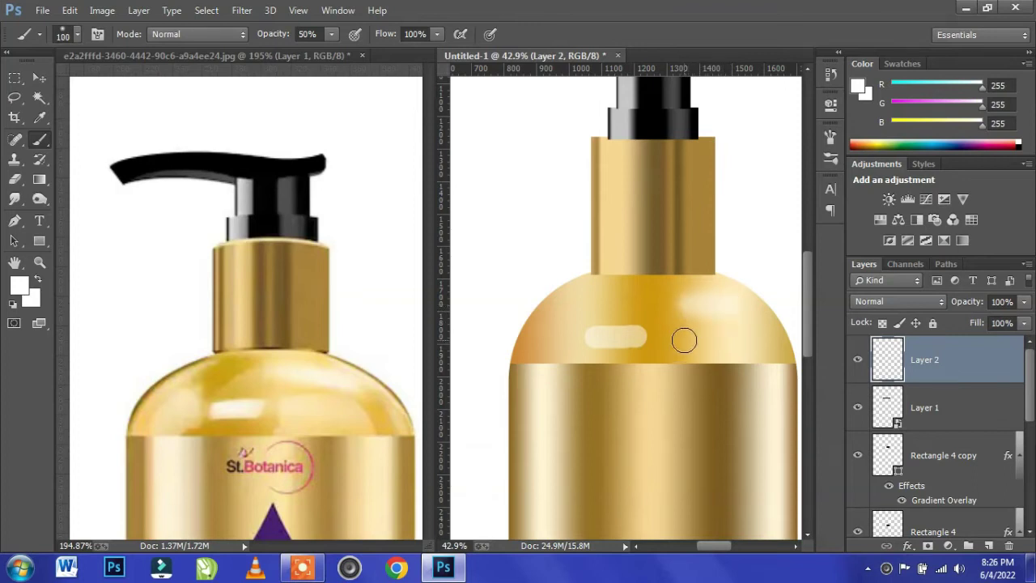
{"action": "left_click_drag", "start_coordinate": [683, 340], "coordinate": [756, 340]}
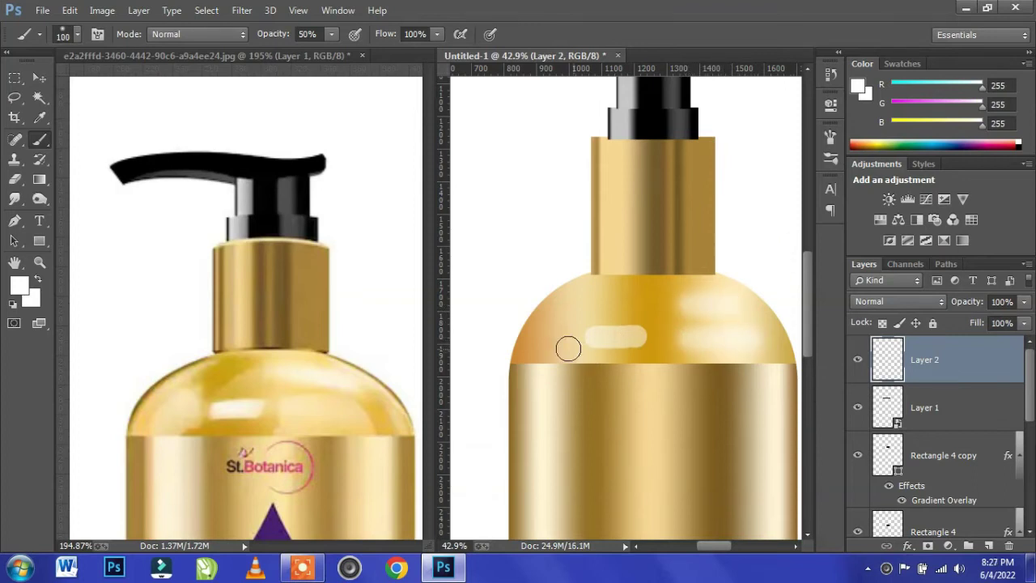
{"action": "mouse_move", "coordinate": [567, 331]}
{"action": "left_mouse_down"}
{"action": "mouse_move", "coordinate": [556, 335]}
{"action": "mouse_move", "coordinate": [564, 316]}
{"action": "left_mouse_up"}
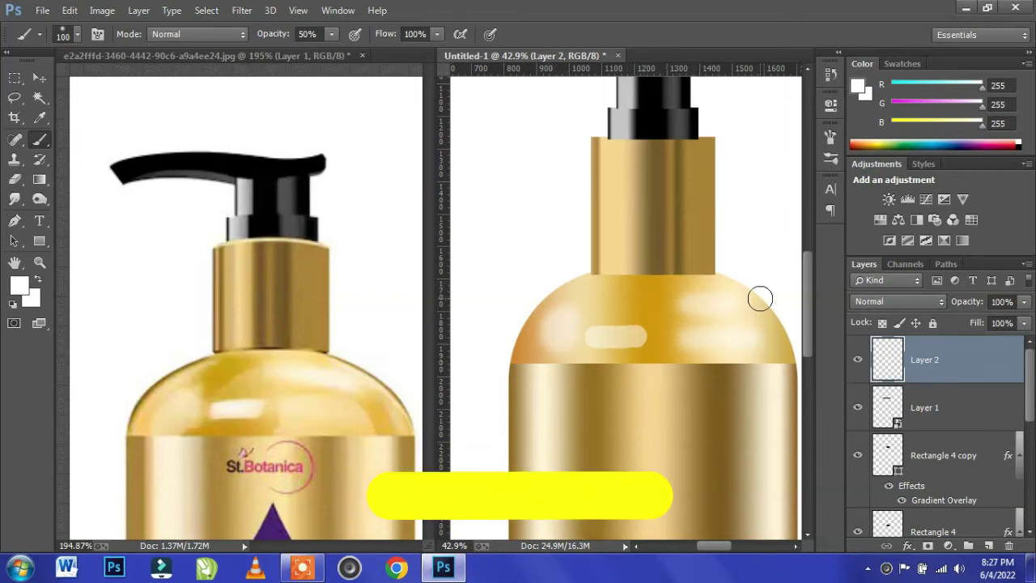
{"action": "mouse_move", "coordinate": [670, 276]}
{"action": "left_mouse_down"}
{"action": "mouse_move", "coordinate": [697, 277]}
{"action": "mouse_move", "coordinate": [670, 270]}
{"action": "left_mouse_up"}
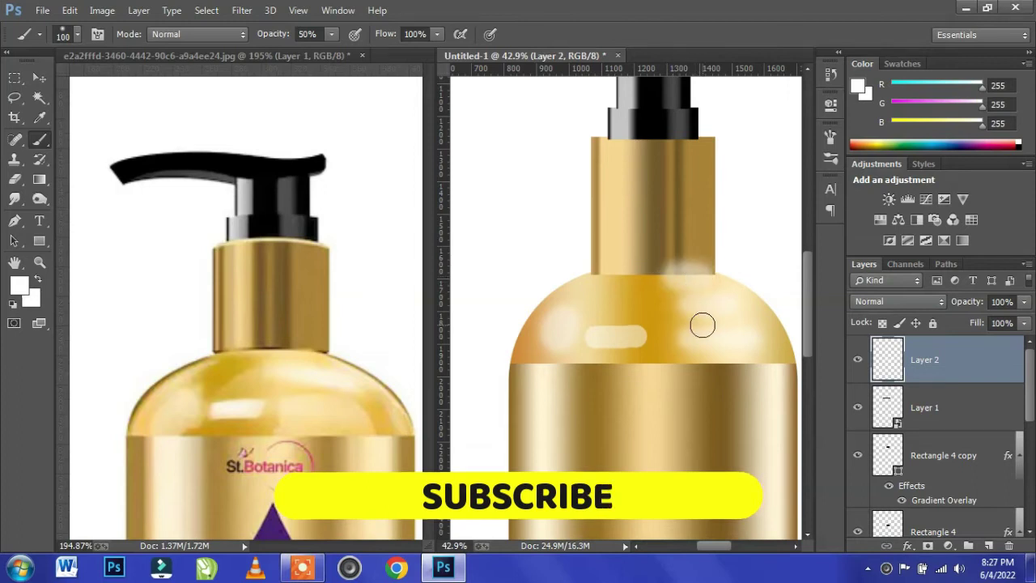
Send Layer 2 down the stack with Ctrl+[ and select the Rectangle 3 bottle body layer.
{"action": "key", "text": "v"}
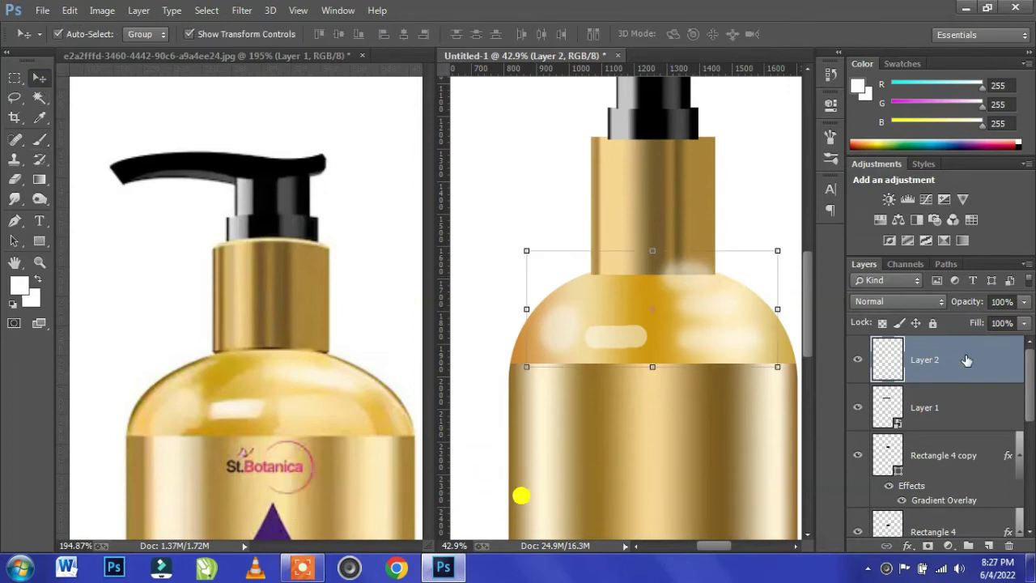
{"action": "key", "text": "ctrl+bracketleft"}
{"action": "key", "text": "ctrl+bracketleft"}
{"action": "key", "text": "ctrl+bracketleft"}
{"action": "key", "text": "ctrl+bracketleft"}
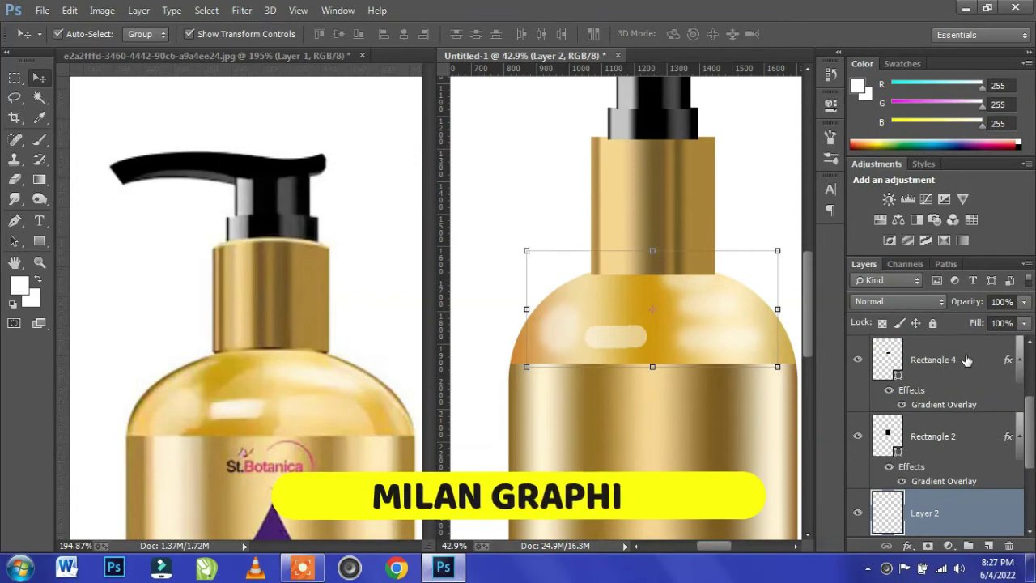
{"action": "left_click", "coordinate": [523, 180]}
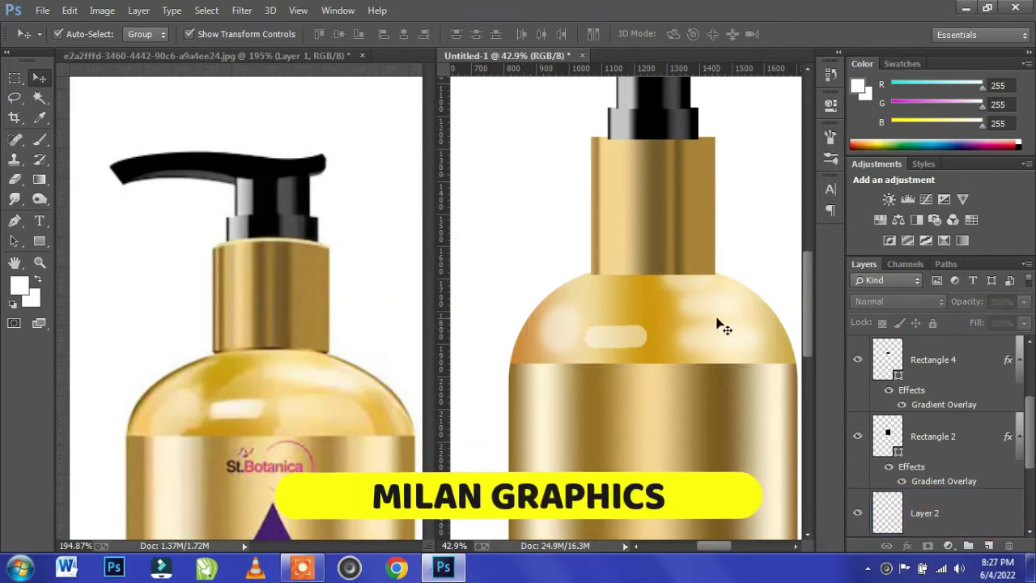
{"action": "left_click", "coordinate": [719, 323]}
{"action": "left_click", "coordinate": [512, 193]}
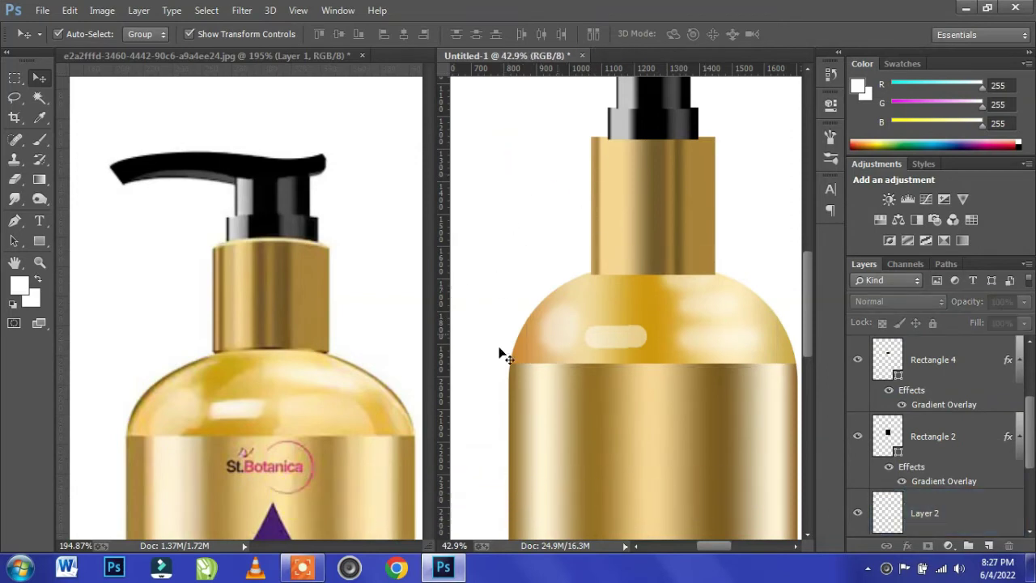
{"action": "left_click", "coordinate": [620, 400]}
{"action": "scroll", "coordinate": [621, 405], "scroll_direction": "down", "scroll_amount": 1}
{"action": "scroll", "coordinate": [620, 409], "scroll_direction": "down", "scroll_amount": 3}
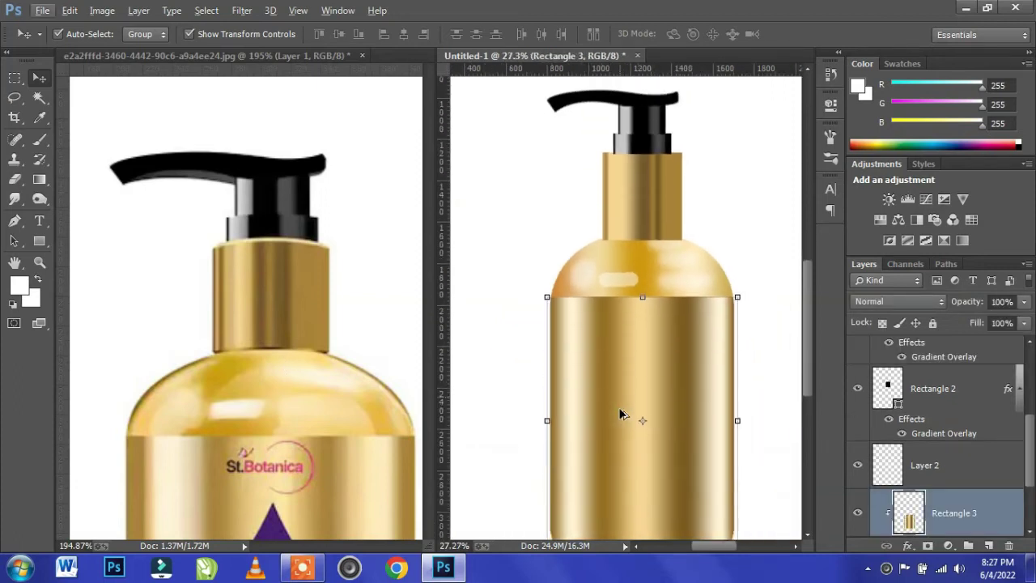
{"action": "scroll", "coordinate": [620, 413], "scroll_direction": "down", "scroll_amount": 1}
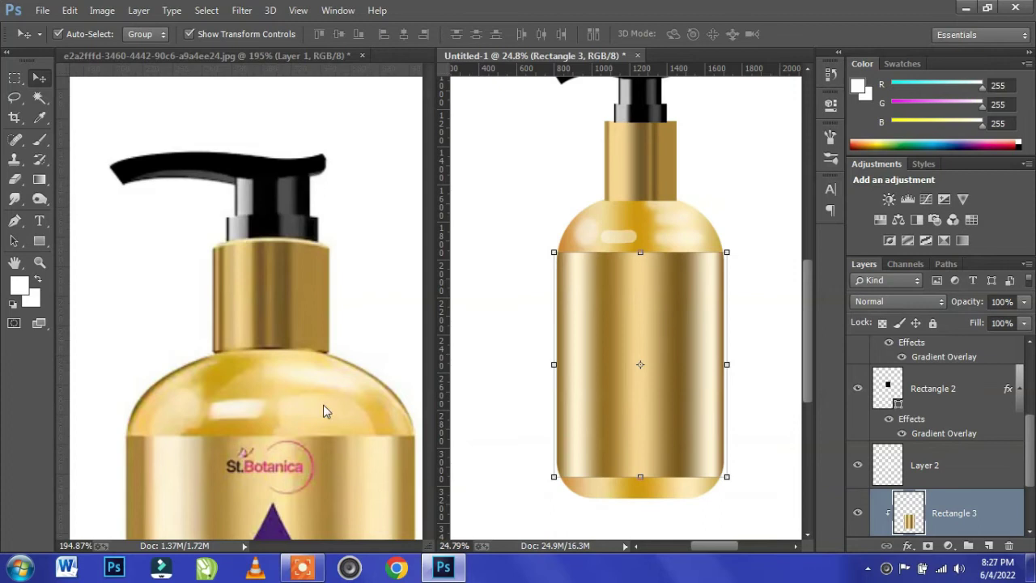
Bring the reference shampoo photo forward and scroll to its purple teardrop label.
{"action": "left_click", "coordinate": [316, 409]}
{"action": "scroll", "coordinate": [315, 409], "scroll_direction": "down", "scroll_amount": 1}
{"action": "scroll", "coordinate": [316, 408], "scroll_direction": "down", "scroll_amount": 2}
{"action": "scroll", "coordinate": [316, 413], "scroll_direction": "down", "scroll_amount": 2}
{"action": "scroll", "coordinate": [315, 409], "scroll_direction": "down", "scroll_amount": 2}
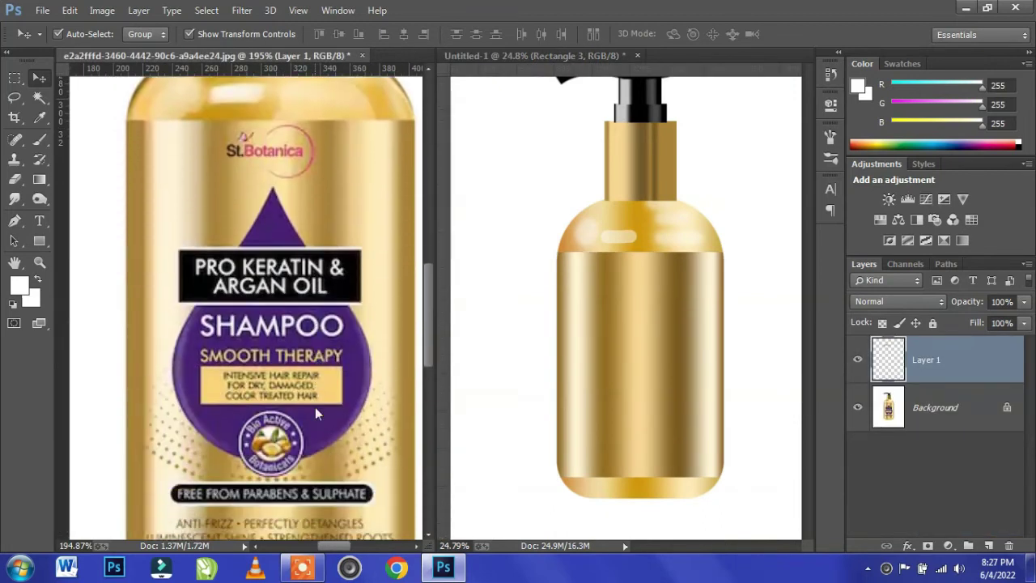
{"action": "scroll", "coordinate": [315, 409], "scroll_direction": "down", "scroll_amount": 1}
{"action": "scroll", "coordinate": [315, 409], "scroll_direction": "down", "scroll_amount": 1}
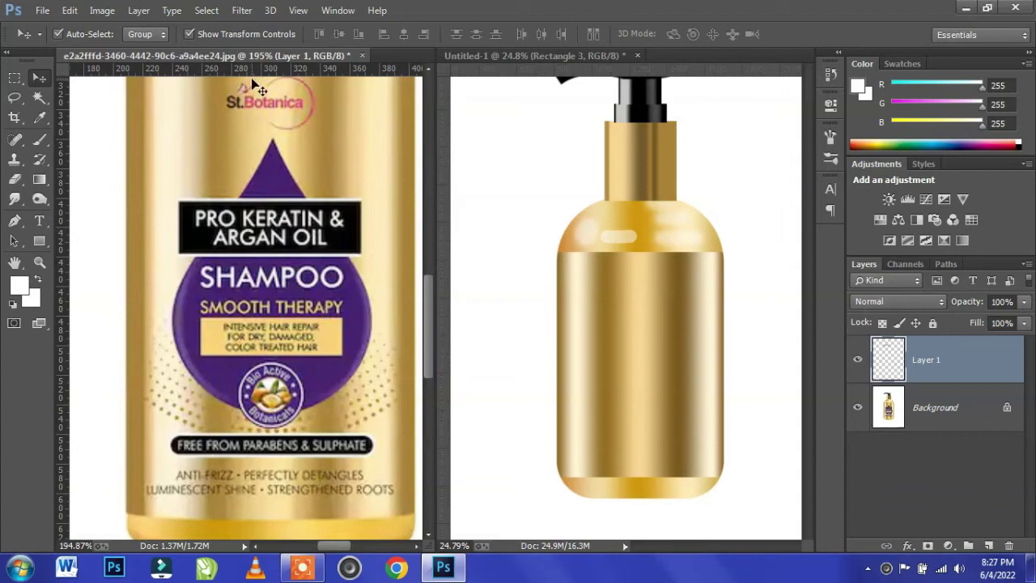
Create a new A4 document and float it in its own window.
{"action": "left_click", "coordinate": [45, 11]}
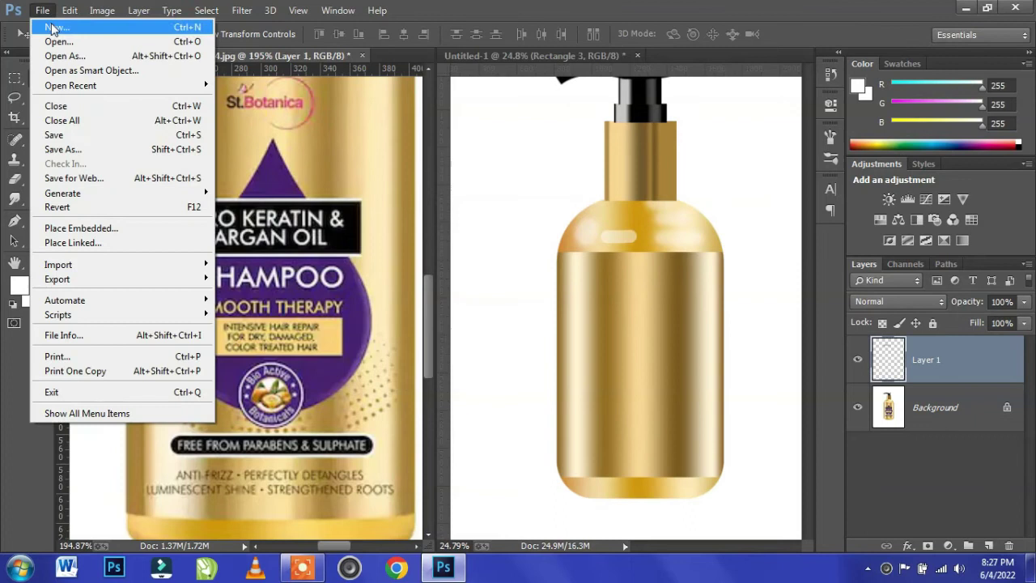
{"action": "left_click", "coordinate": [50, 26]}
{"action": "left_click", "coordinate": [595, 156]}
{"action": "mouse_move", "coordinate": [266, 72]}
{"action": "left_mouse_down"}
{"action": "mouse_move", "coordinate": [634, 78]}
{"action": "mouse_move", "coordinate": [620, 70]}
{"action": "left_mouse_up"}
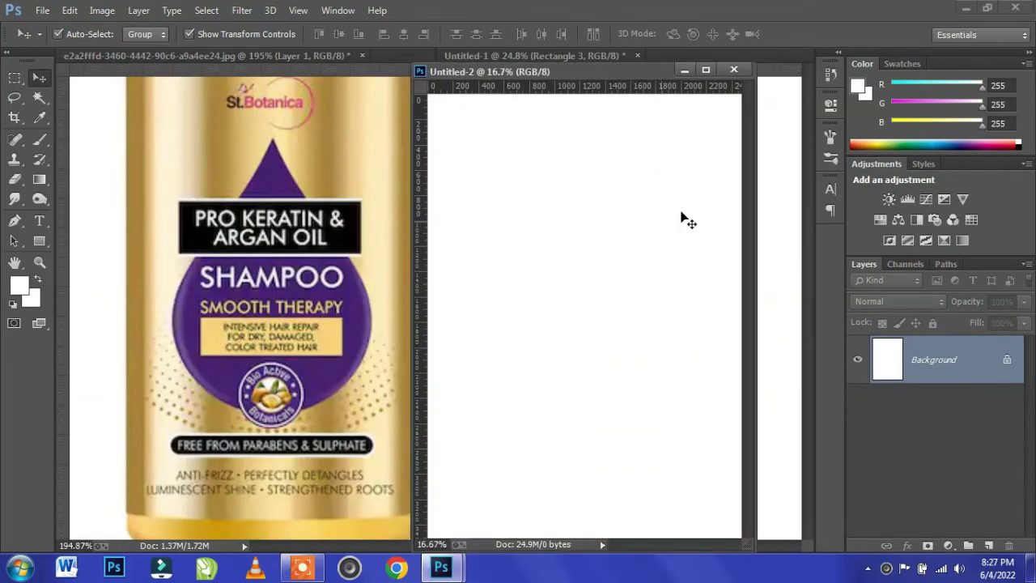
Draw a 1162 px ellipse circle filled with purple sampled from the reference label.
{"action": "left_click", "coordinate": [40, 243]}
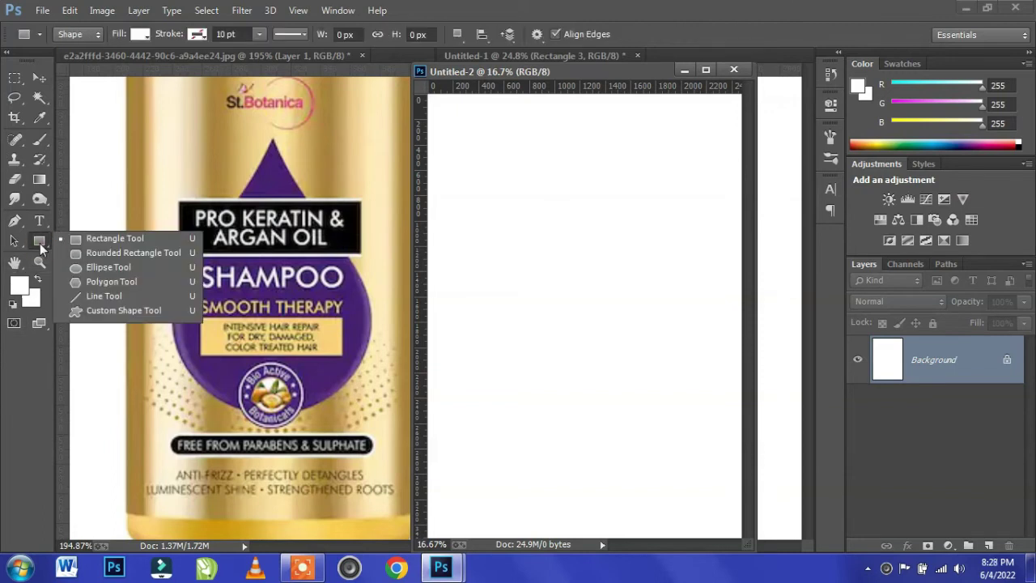
{"action": "left_click", "coordinate": [101, 269]}
{"action": "left_click_drag", "start_coordinate": [553, 229], "coordinate": [660, 412]}
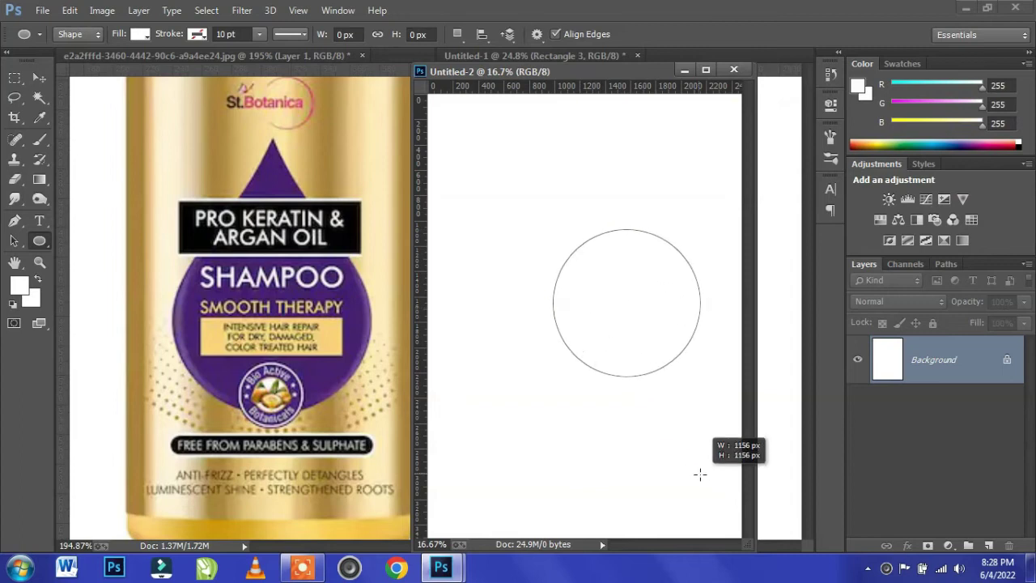
{"action": "left_click_drag", "start_coordinate": [691, 456], "coordinate": [699, 472]}
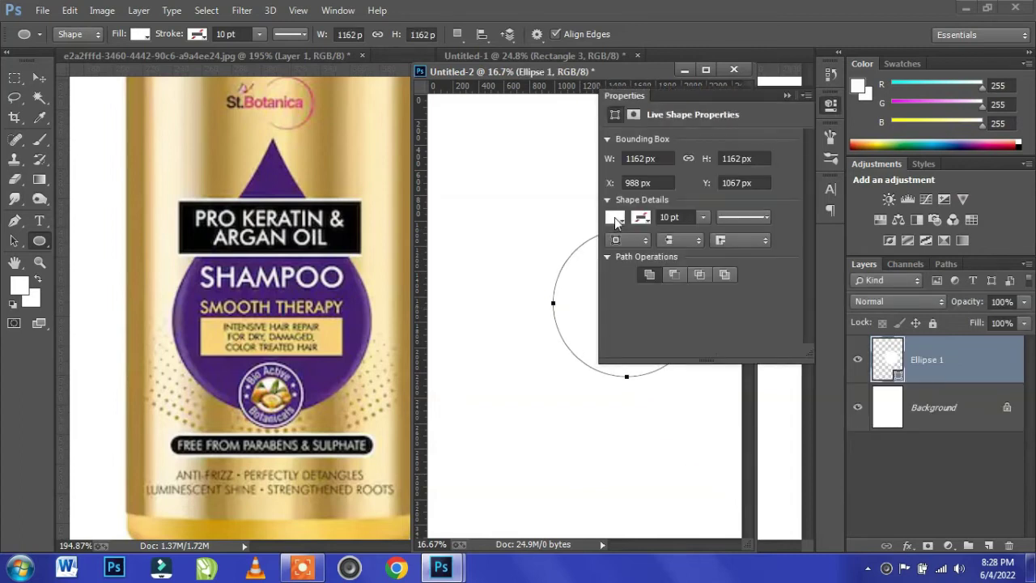
{"action": "left_click", "coordinate": [615, 219]}
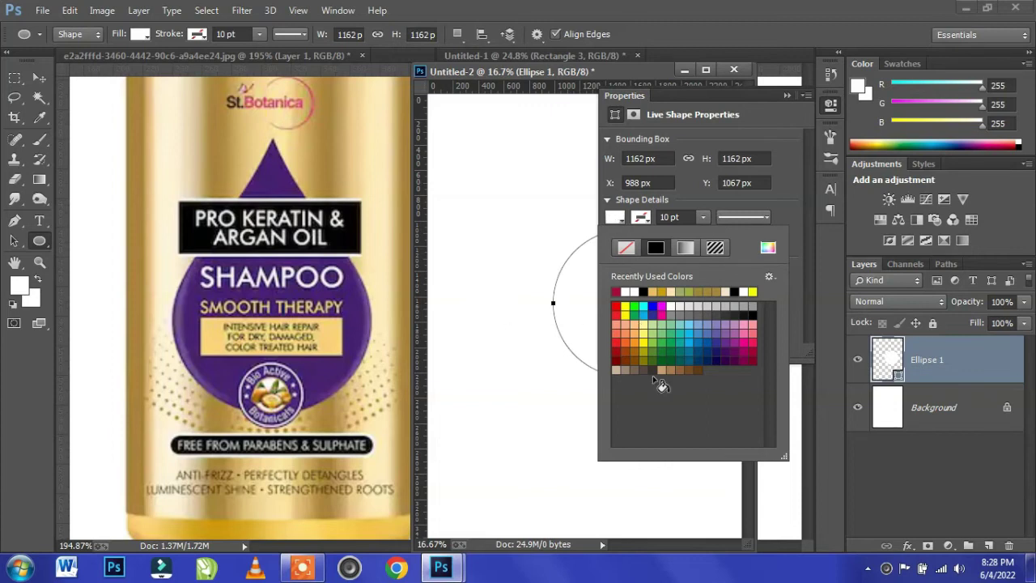
{"action": "left_click", "coordinate": [768, 248]}
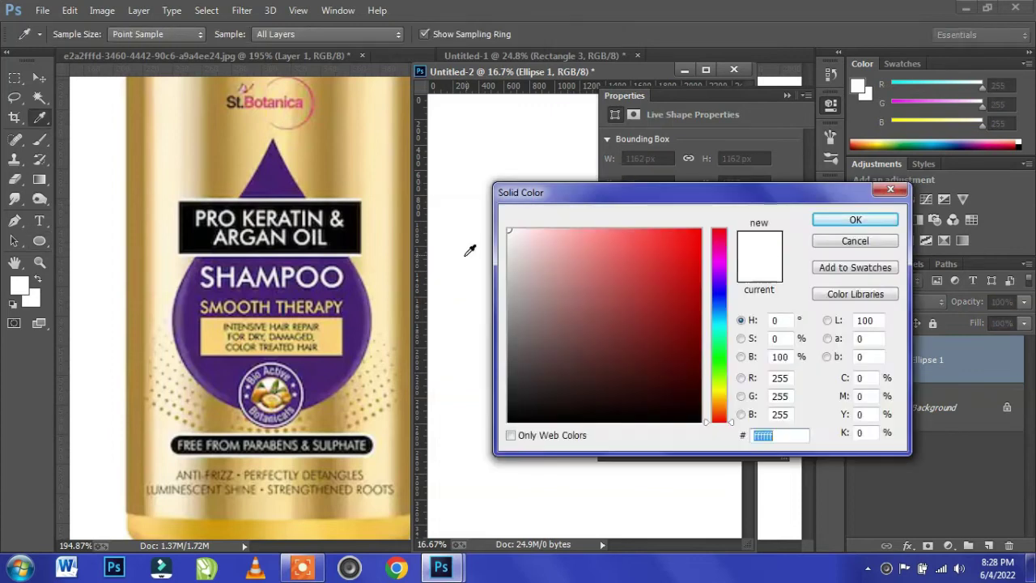
{"action": "left_click", "coordinate": [360, 306]}
{"action": "left_click", "coordinate": [856, 219]}
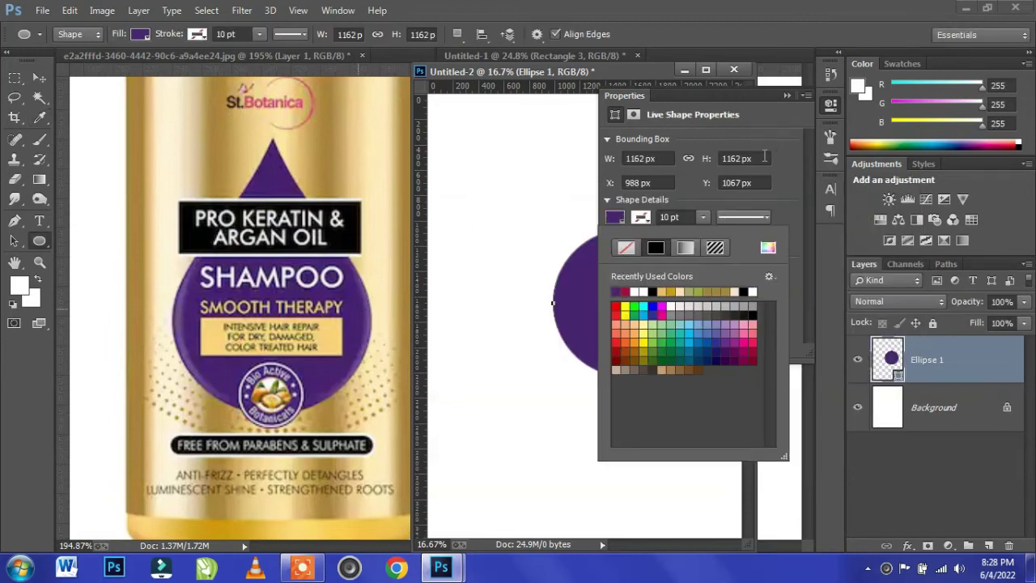
{"action": "left_click", "coordinate": [785, 96]}
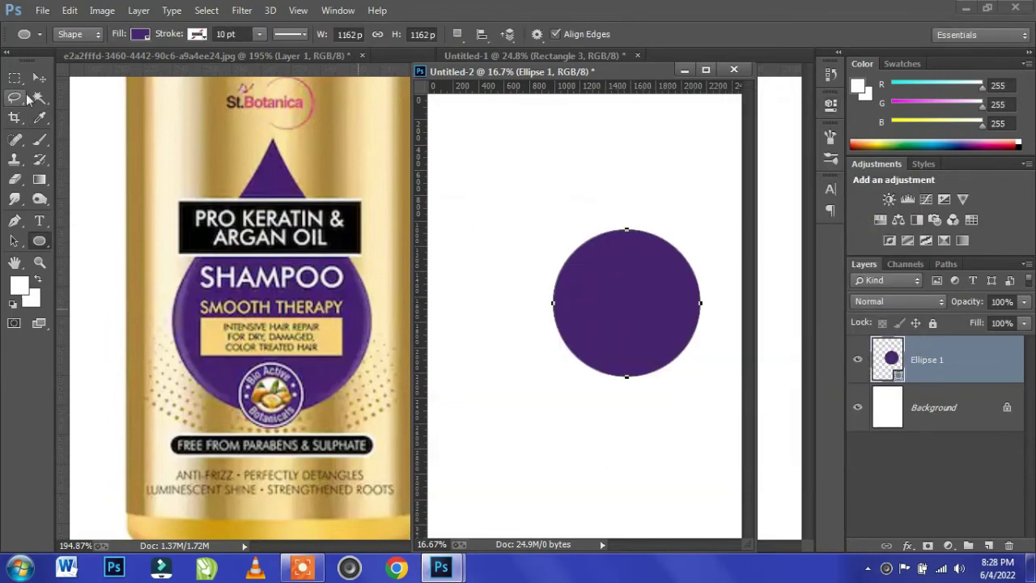
Move the purple circle lower-left and draw a three-sided purple triangle near the page top.
{"action": "key", "text": "v"}
{"action": "left_click_drag", "start_coordinate": [623, 338], "coordinate": [581, 376]}
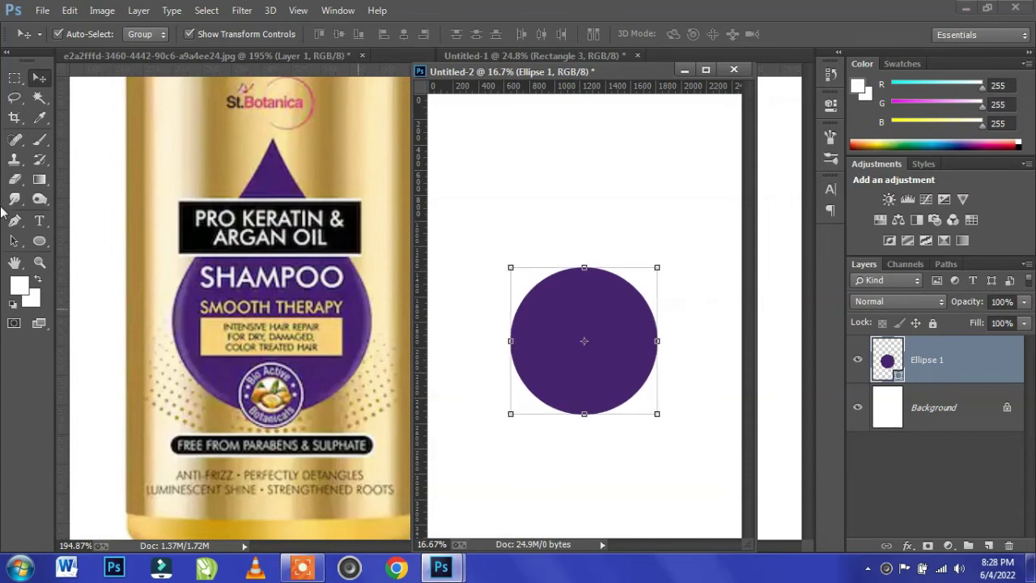
{"action": "left_click", "coordinate": [39, 240]}
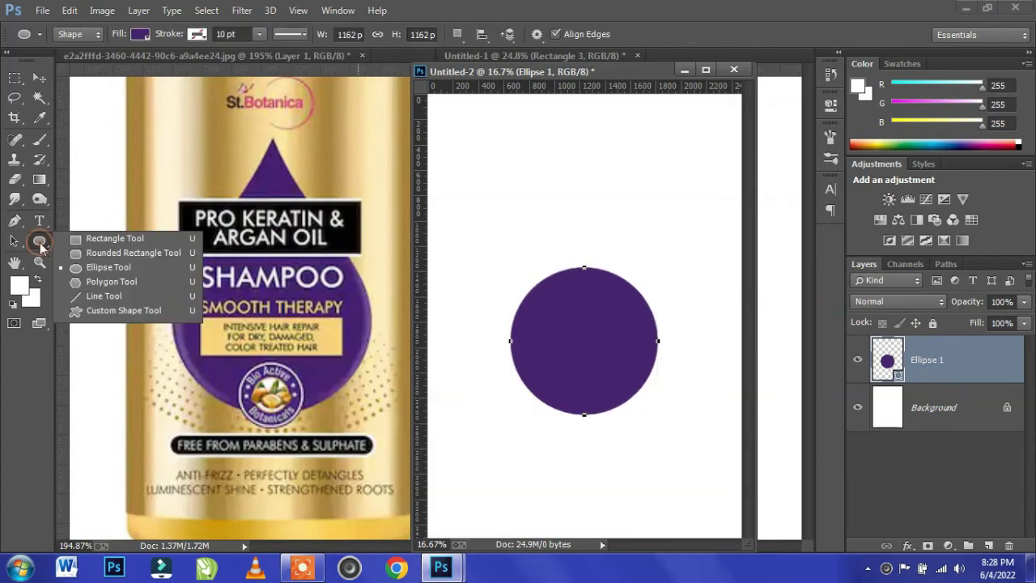
{"action": "left_click", "coordinate": [99, 283]}
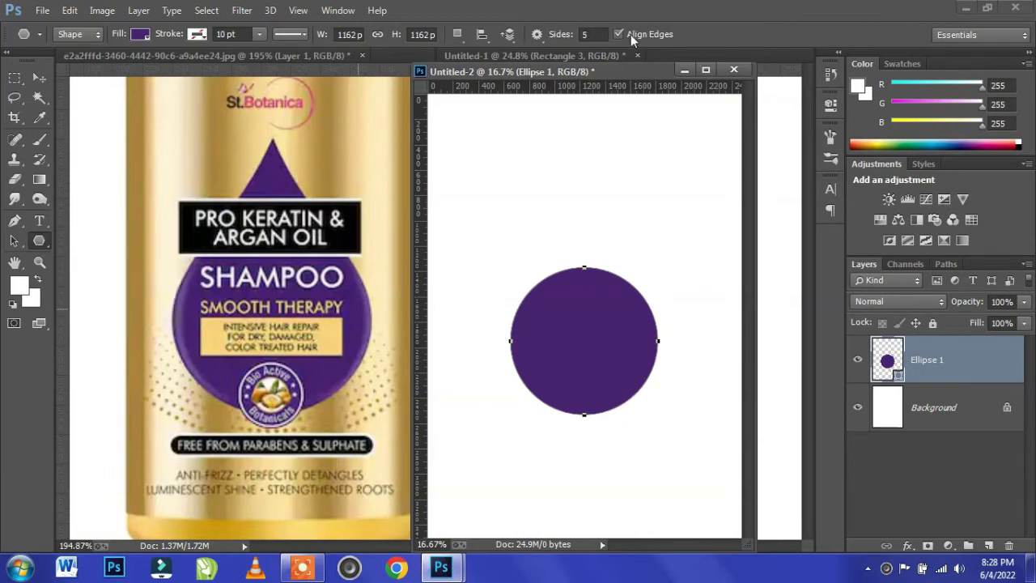
{"action": "type", "text": "3"}
{"action": "key", "text": "Return"}
{"action": "key", "text": "Return"}
{"action": "left_click_drag", "start_coordinate": [520, 155], "coordinate": [588, 193]}
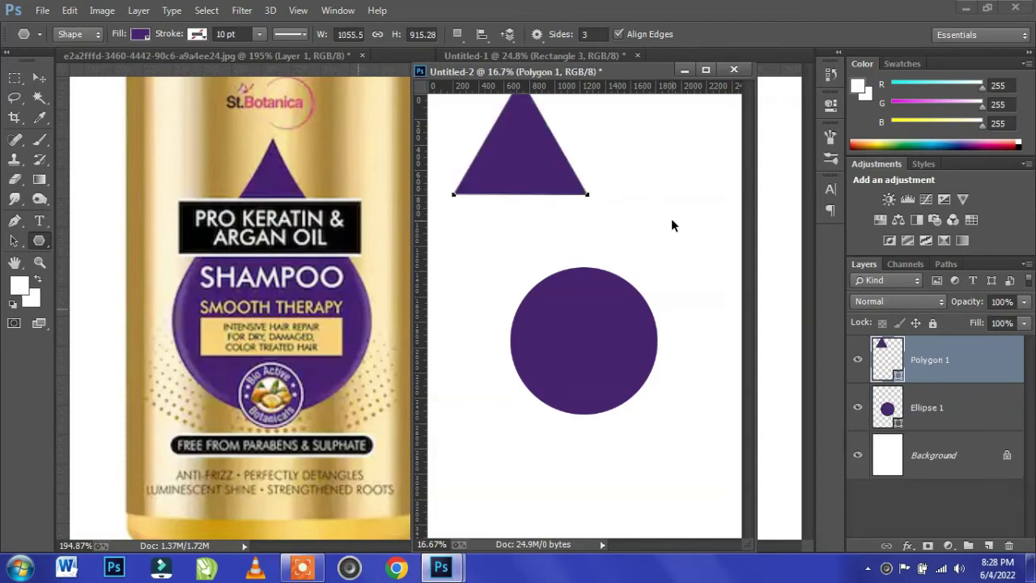
{"action": "left_click", "coordinate": [39, 78]}
Place the triangle atop the circle and unite both into one teardrop Polygon 1 layer.
{"action": "left_click_drag", "start_coordinate": [507, 183], "coordinate": [578, 296]}
{"action": "left_click", "coordinate": [599, 366], "text": "shift"}
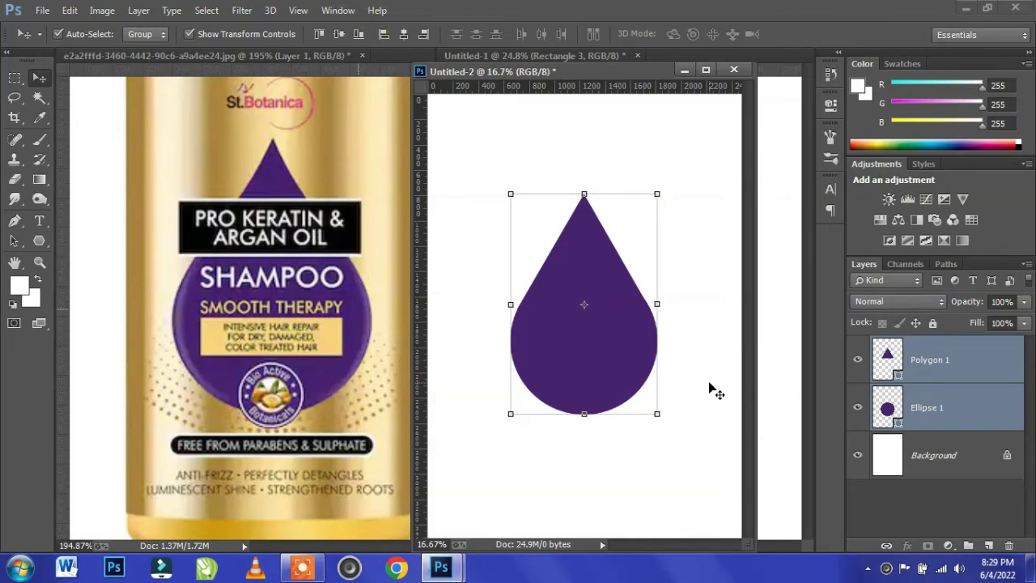
{"action": "right_click", "coordinate": [980, 372]}
{"action": "key", "text": "Escape"}
{"action": "left_click", "coordinate": [144, 13]}
{"action": "mouse_move", "coordinate": [171, 378]}
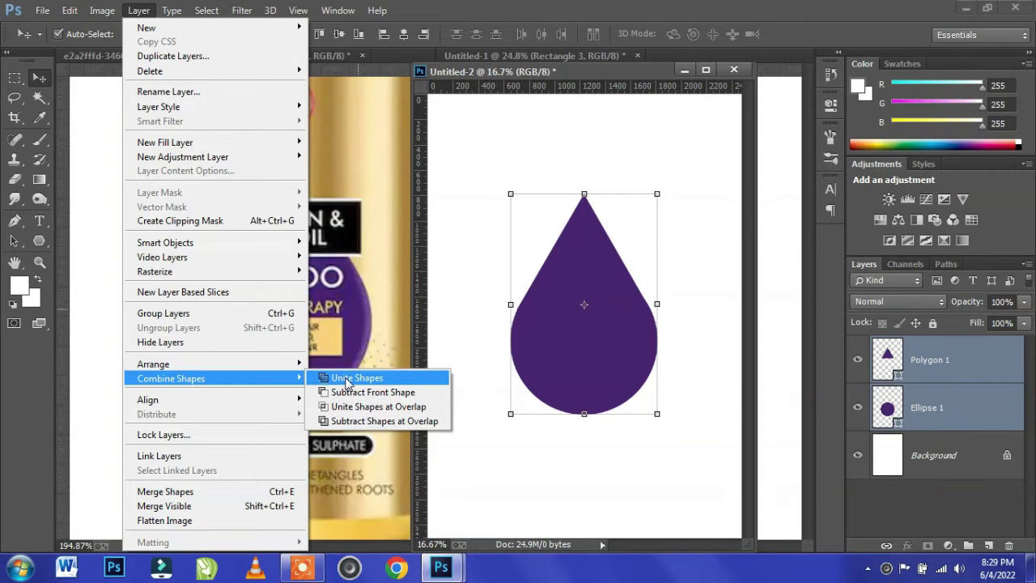
{"action": "left_click", "coordinate": [347, 380]}
{"action": "mouse_move", "coordinate": [574, 365]}
{"action": "left_mouse_down"}
{"action": "mouse_move", "coordinate": [544, 395]}
{"action": "mouse_move", "coordinate": [618, 328]}
{"action": "left_mouse_up"}
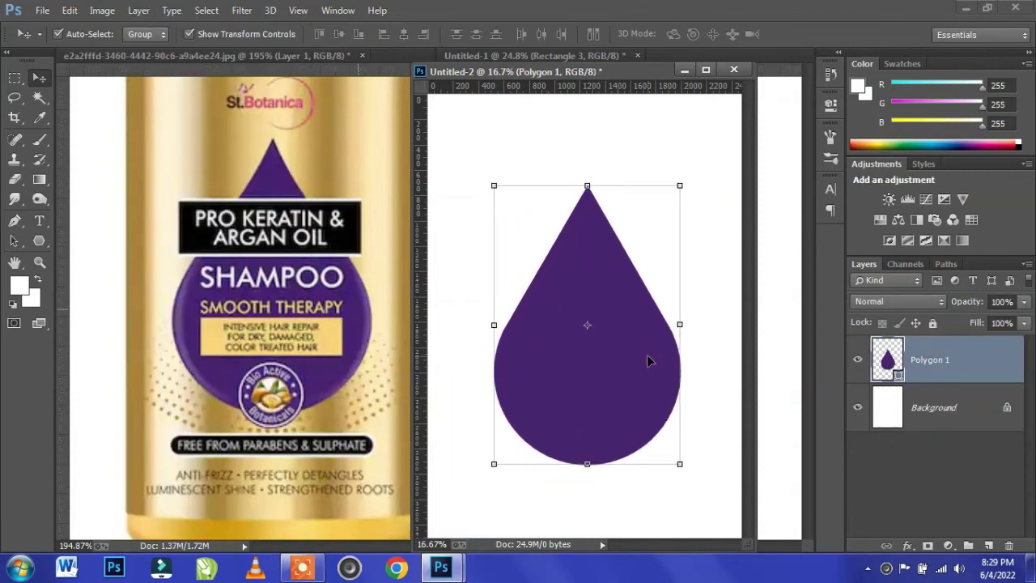
{"action": "key", "text": "ctrl+plus"}
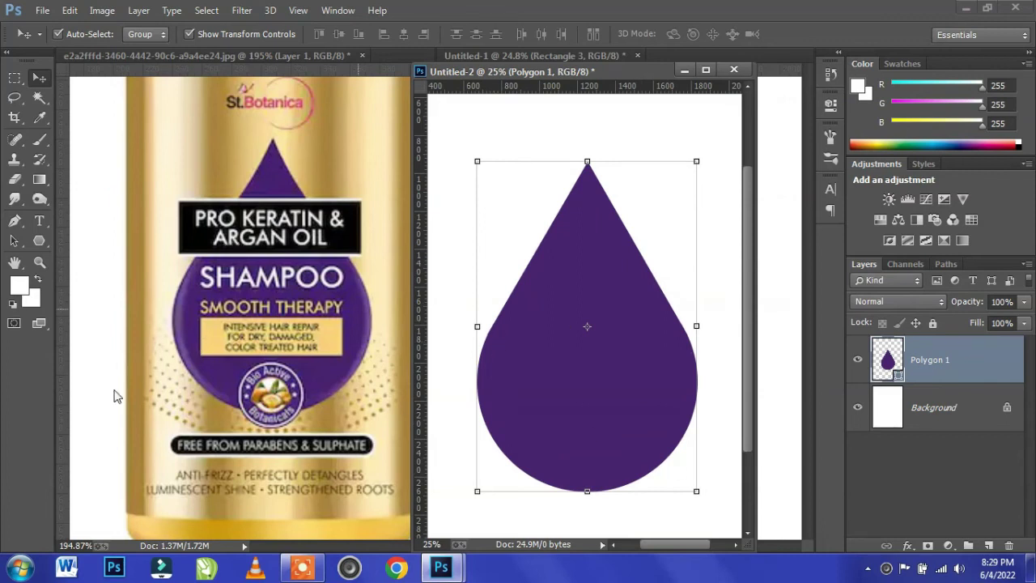
On a new layer, draw a curved Pen path along the drop's lower-left edge.
{"action": "left_click", "coordinate": [989, 545]}
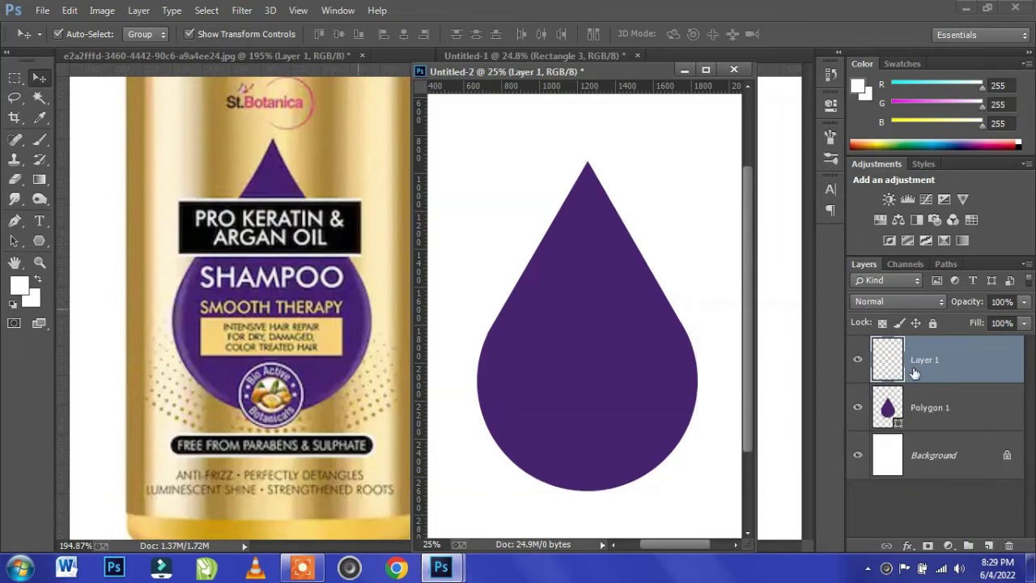
{"action": "left_click", "coordinate": [14, 220]}
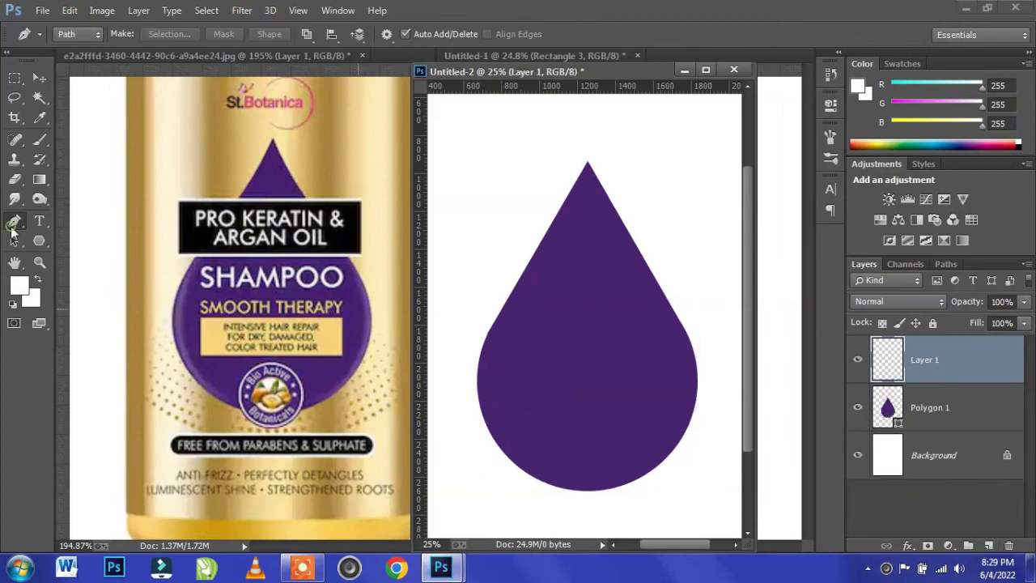
{"action": "left_click", "coordinate": [514, 303]}
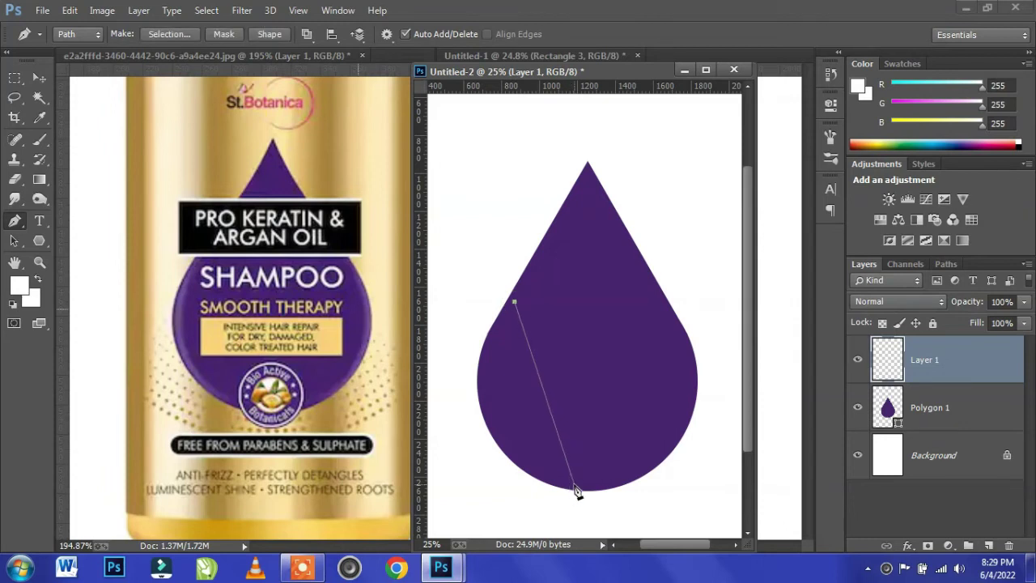
{"action": "left_click_drag", "start_coordinate": [573, 484], "coordinate": [730, 538]}
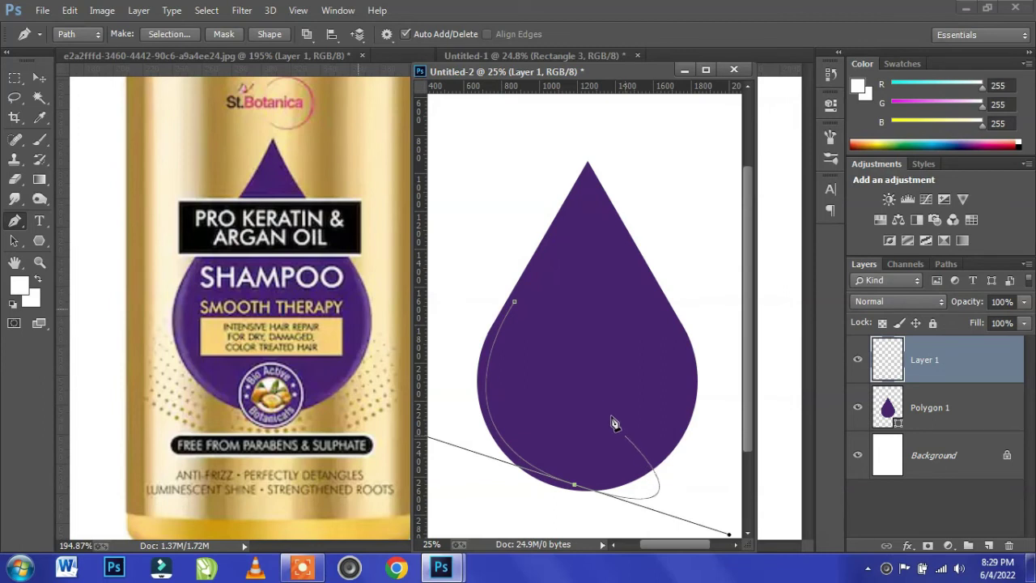
{"action": "key", "text": "Return"}
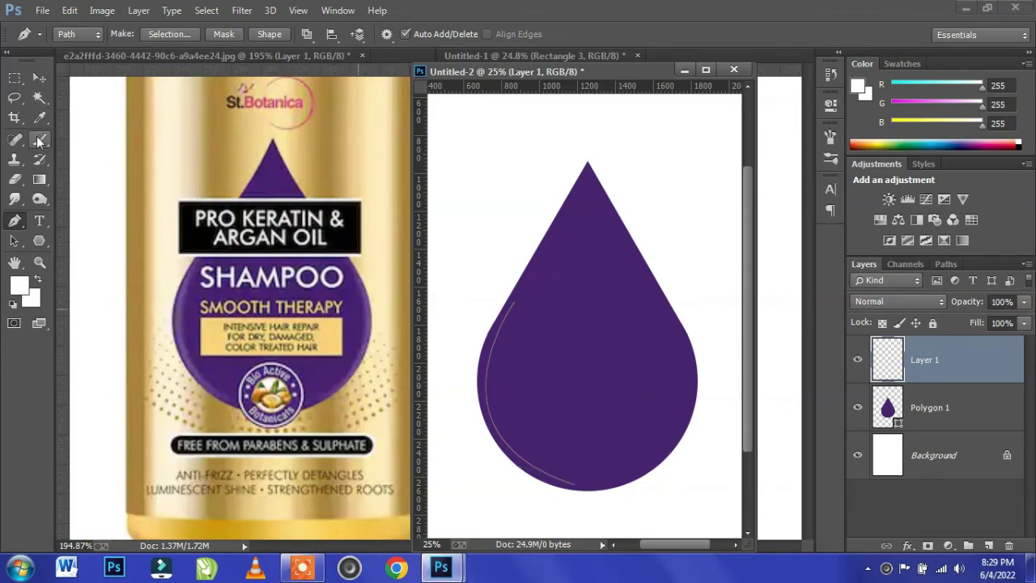
Choose a soft brush preset for the highlight stroke.
{"action": "left_click", "coordinate": [38, 140]}
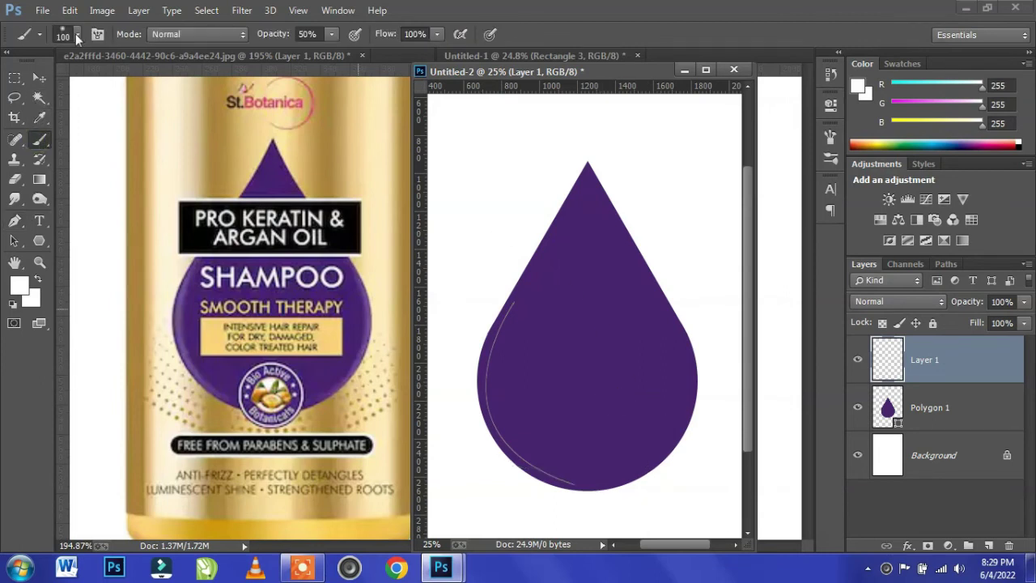
{"action": "left_click", "coordinate": [76, 35]}
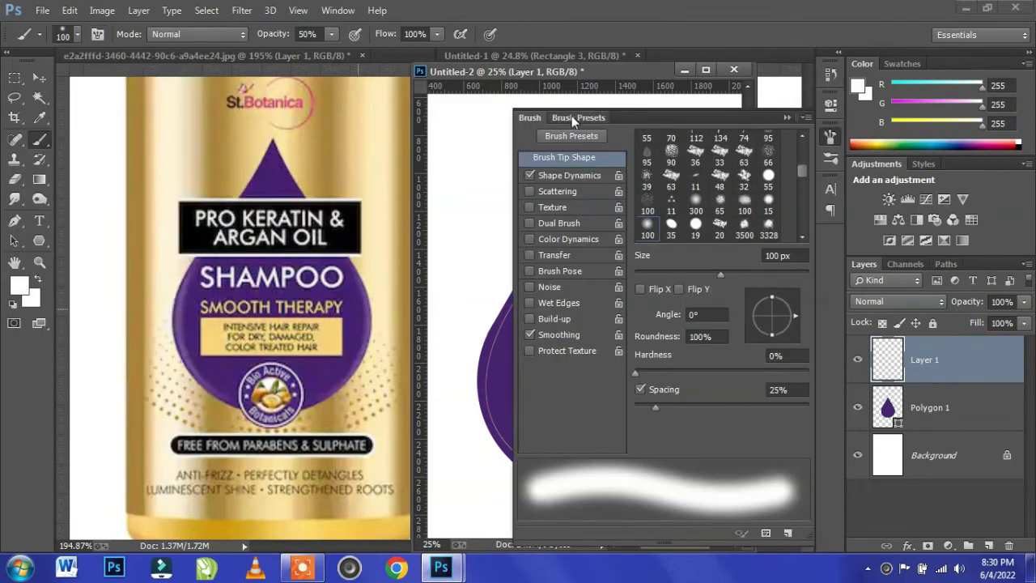
{"action": "left_click", "coordinate": [572, 116]}
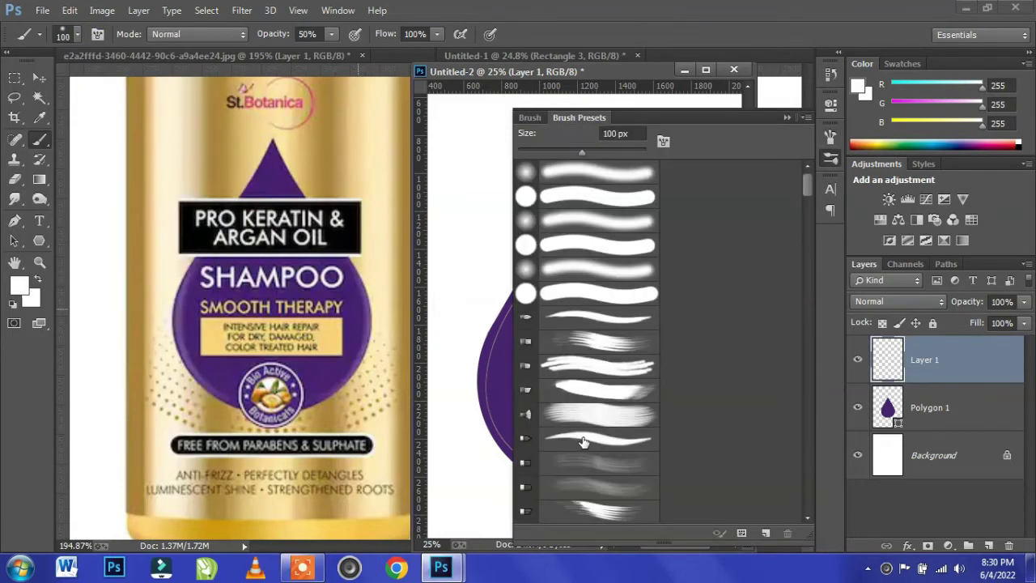
{"action": "double_click", "coordinate": [583, 441]}
{"action": "left_click", "coordinate": [671, 194]}
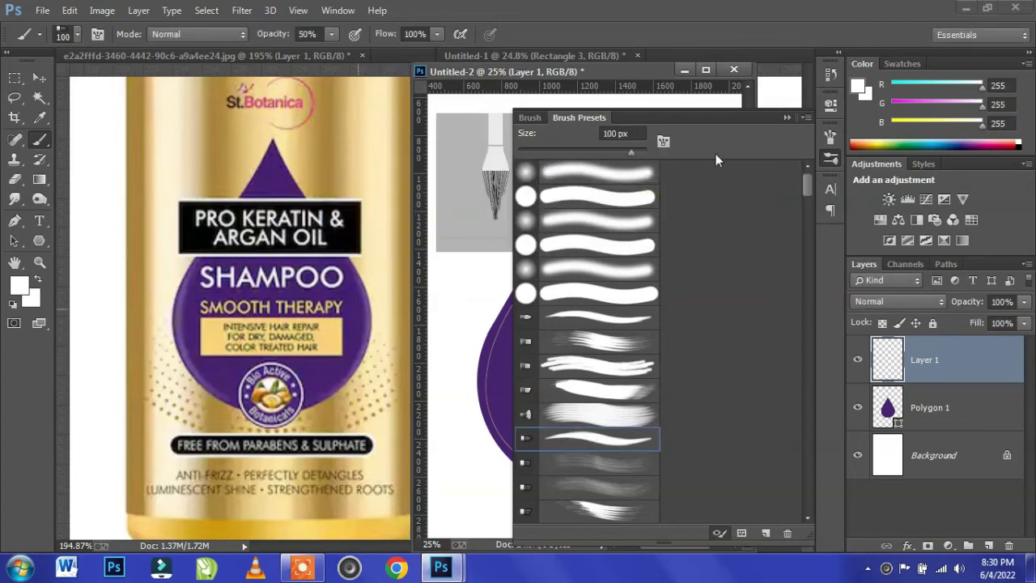
{"action": "left_click", "coordinate": [787, 117]}
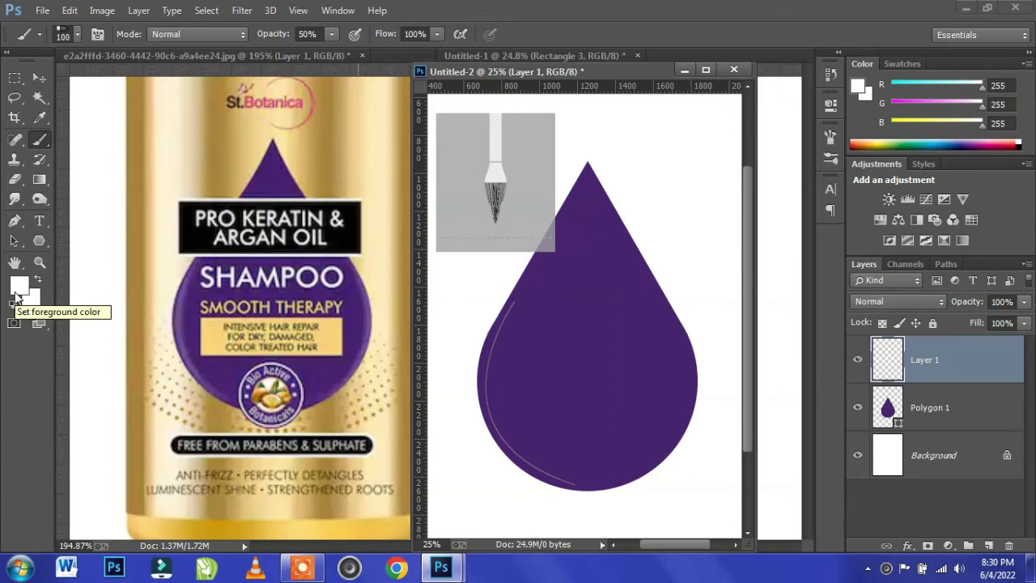
Stroke the curved path with the brush, then delete the path.
{"action": "left_click", "coordinate": [14, 241]}
{"action": "left_click_drag", "start_coordinate": [472, 262], "coordinate": [627, 534]}
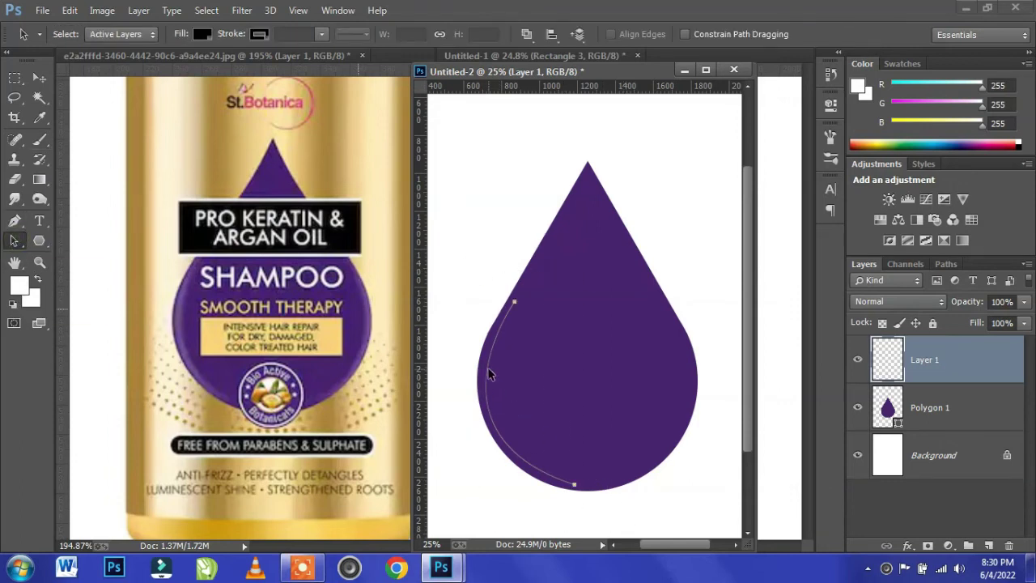
{"action": "right_click", "coordinate": [487, 367]}
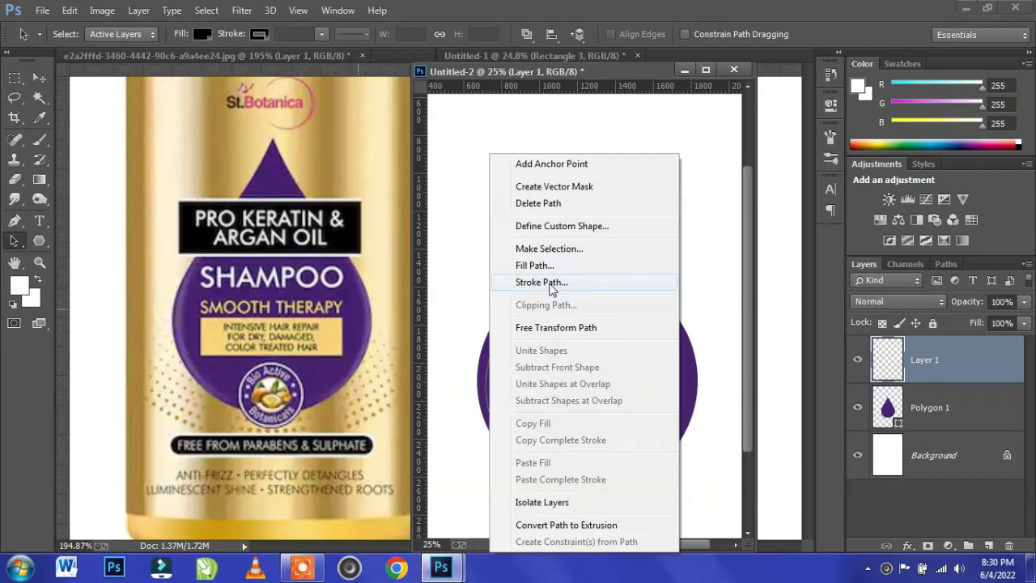
{"action": "left_click", "coordinate": [551, 282]}
{"action": "left_click", "coordinate": [619, 195]}
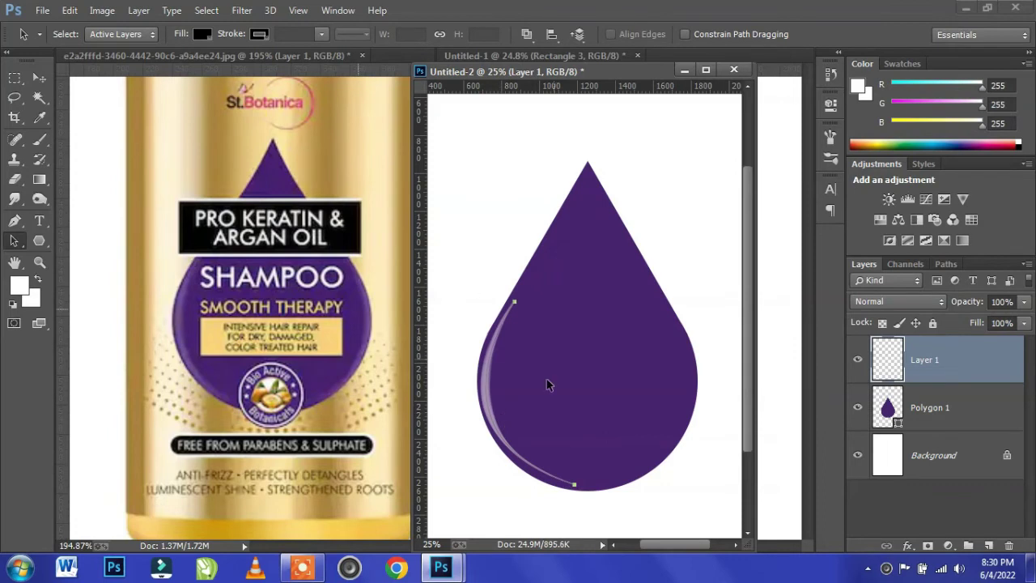
{"action": "right_click", "coordinate": [483, 390]}
{"action": "left_click", "coordinate": [652, 204]}
{"action": "left_click", "coordinate": [47, 78]}
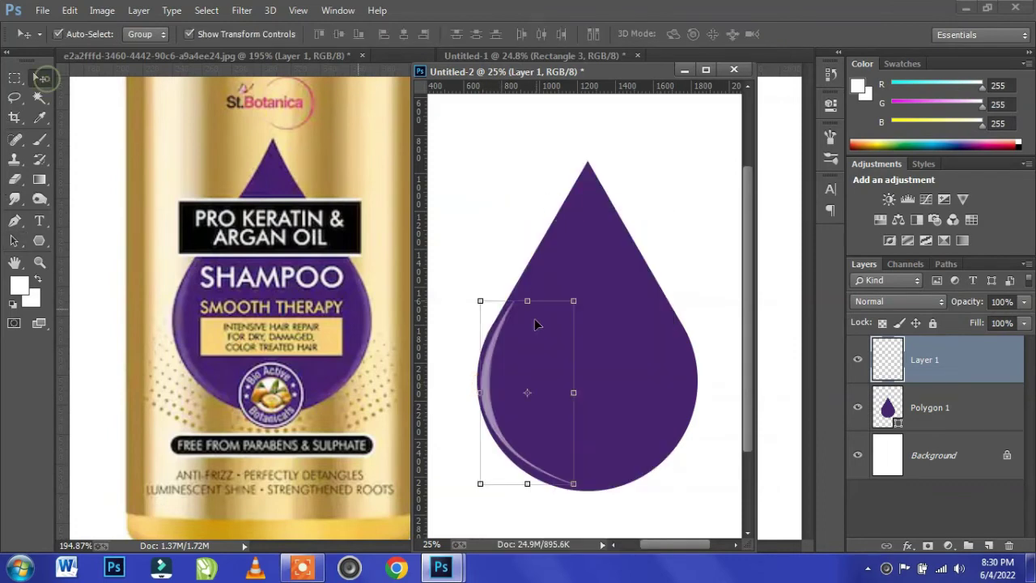
{"action": "left_click", "coordinate": [242, 11]}
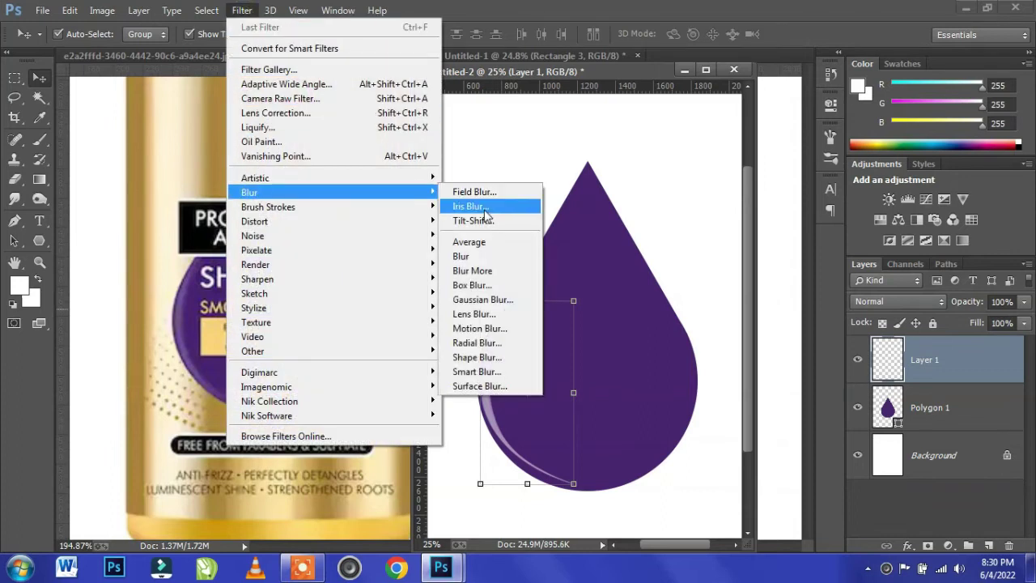
Apply a 19.6 px Gaussian Blur to the edge highlight.
{"action": "left_click", "coordinate": [486, 299]}
{"action": "left_click_drag", "start_coordinate": [694, 337], "coordinate": [757, 341]}
{"action": "left_click", "coordinate": [885, 131]}
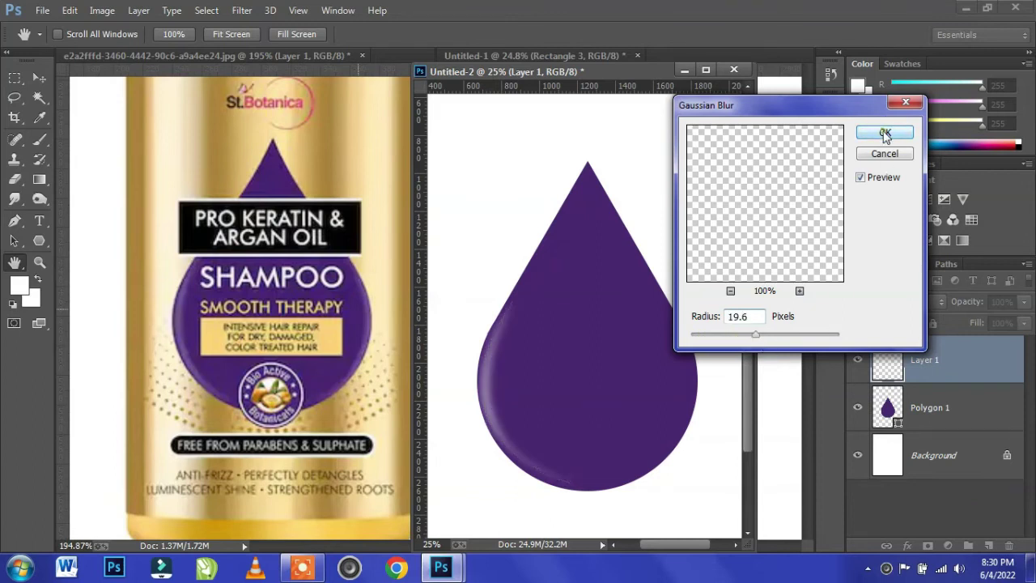
{"action": "key", "text": "v"}
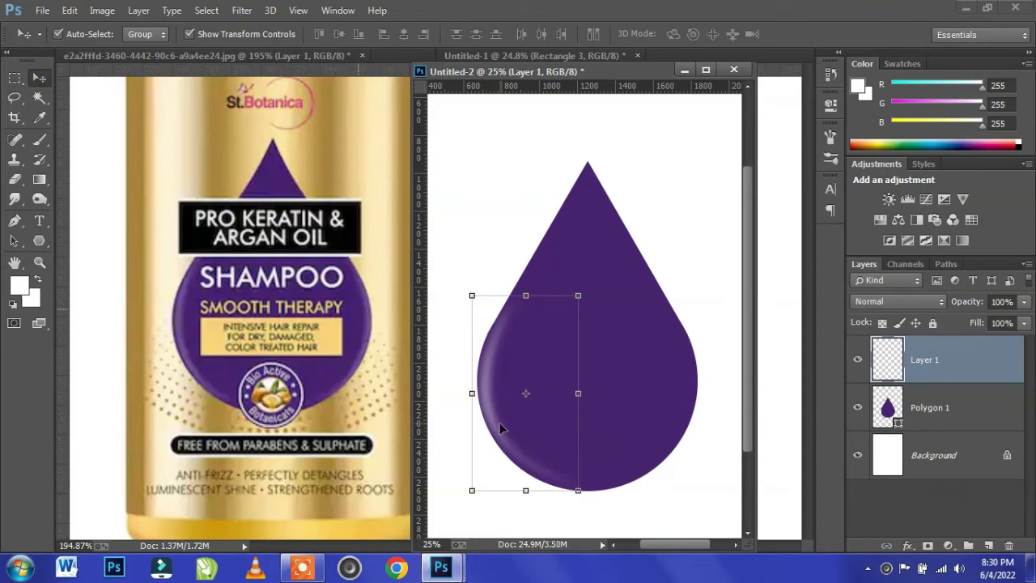
Alt-drag a highlight copy and flip it horizontally onto the drop's right edge.
{"action": "mouse_move", "coordinate": [491, 397]}
{"action": "left_mouse_down", "text": "alt"}
{"action": "mouse_move", "coordinate": [632, 392]}
{"action": "mouse_move", "coordinate": [606, 381]}
{"action": "left_mouse_up", "text": "alt"}
{"action": "key", "text": "ctrl+t"}
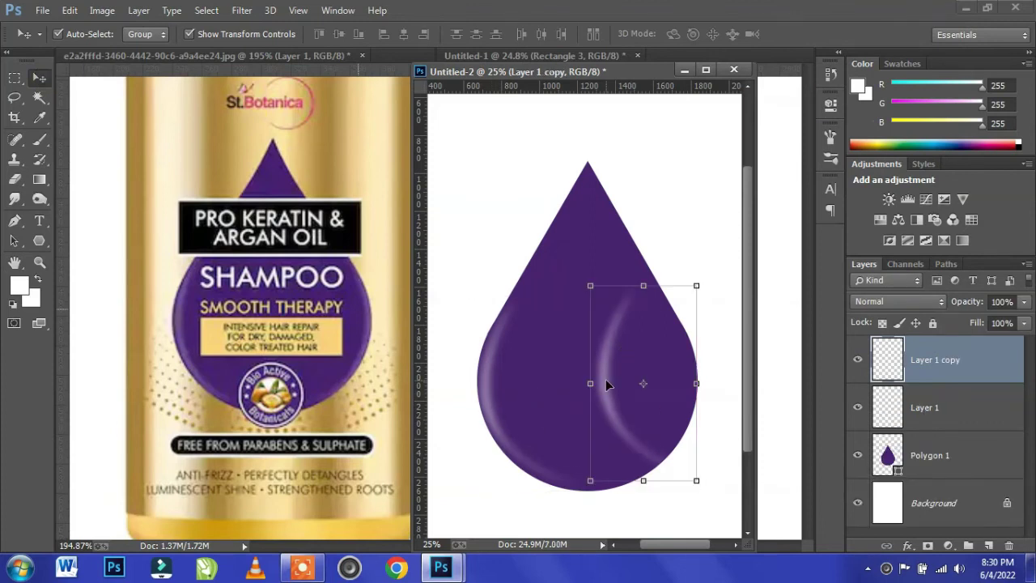
{"action": "right_click", "coordinate": [599, 374]}
{"action": "left_click", "coordinate": [647, 340]}
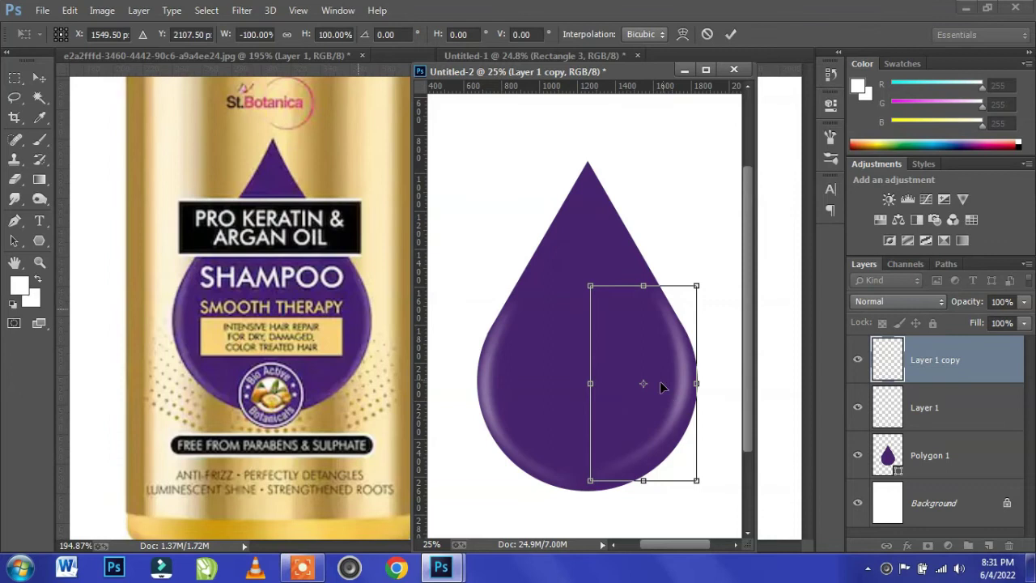
{"action": "left_click_drag", "start_coordinate": [671, 403], "coordinate": [679, 413]}
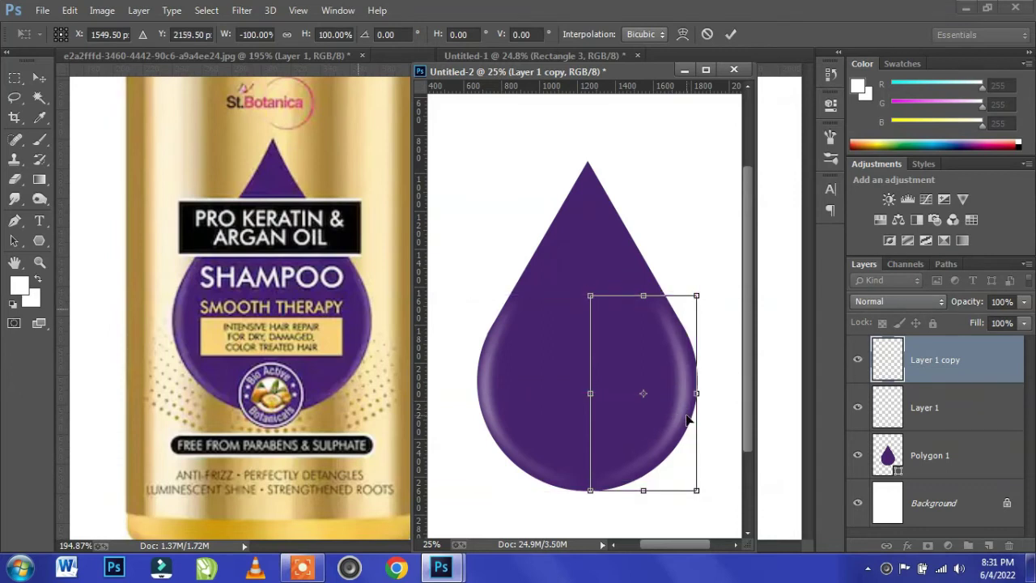
{"action": "key", "text": "Right"}
{"action": "key", "text": "Right"}
{"action": "key", "text": "Right"}
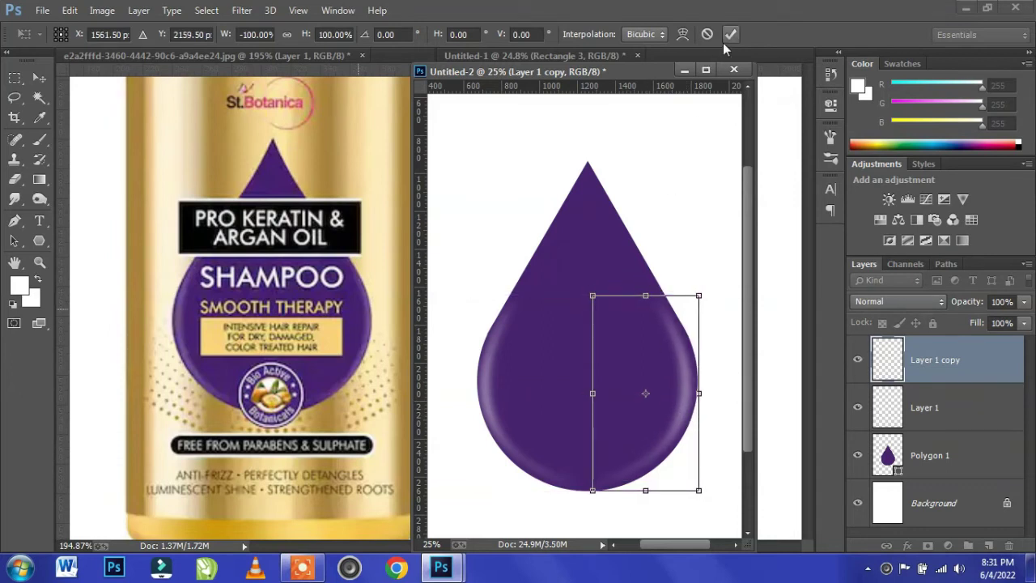
{"action": "left_click", "coordinate": [731, 34]}
Merge the two highlight layers into one.
{"action": "left_click", "coordinate": [952, 414], "text": "shift"}
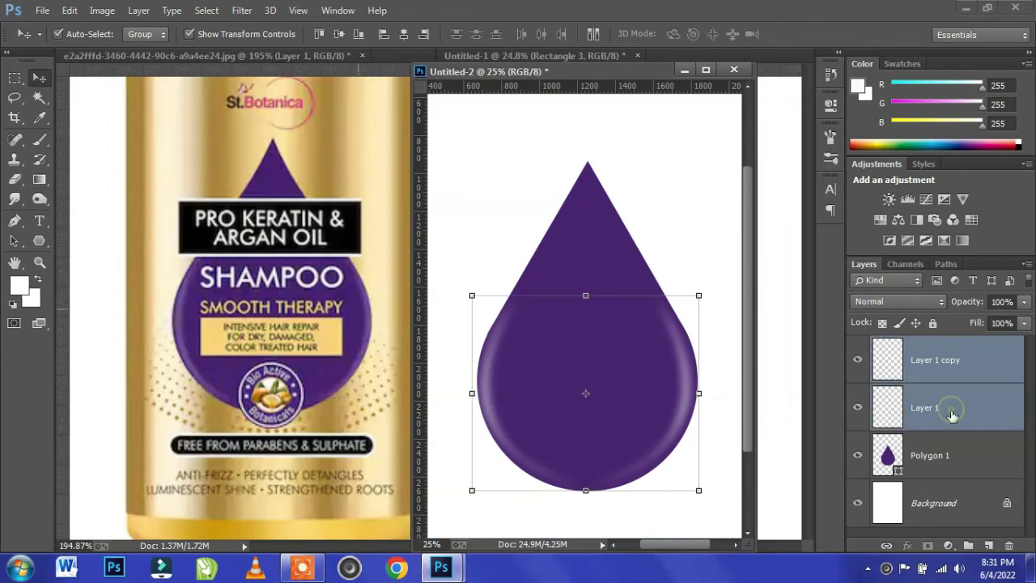
{"action": "right_click", "coordinate": [957, 375]}
{"action": "left_click", "coordinate": [735, 432]}
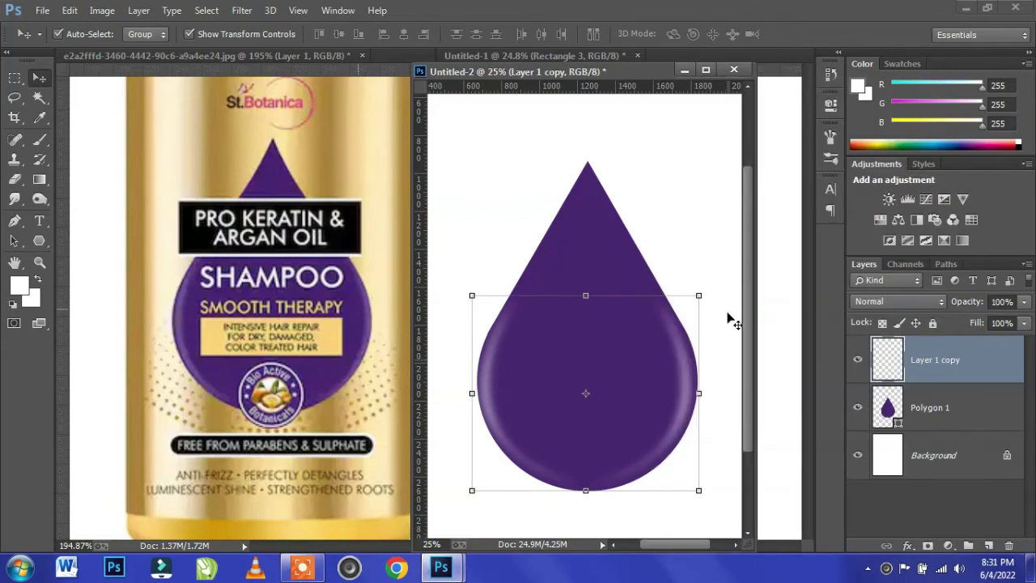
{"action": "left_click", "coordinate": [683, 224]}
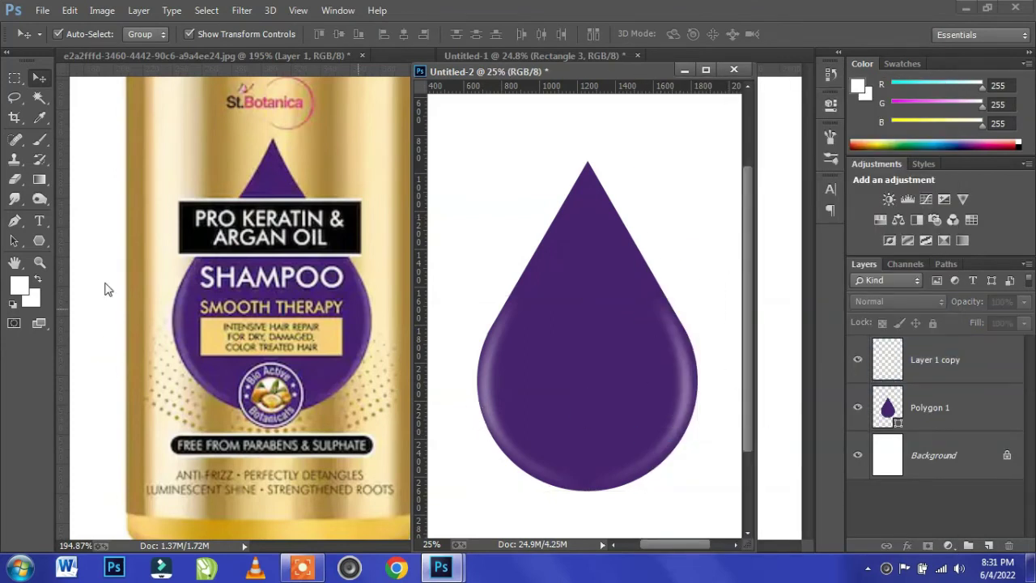
Draw a black-filled 1224×348 px rectangle across the drop's upper part.
{"action": "right_click", "coordinate": [40, 240]}
{"action": "left_click", "coordinate": [90, 240]}
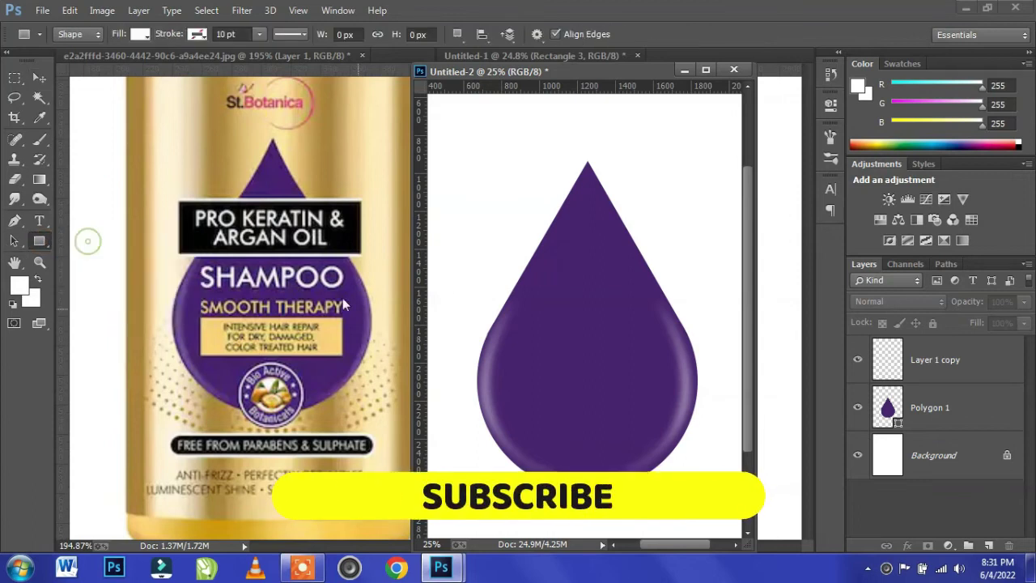
{"action": "left_click", "coordinate": [137, 35]}
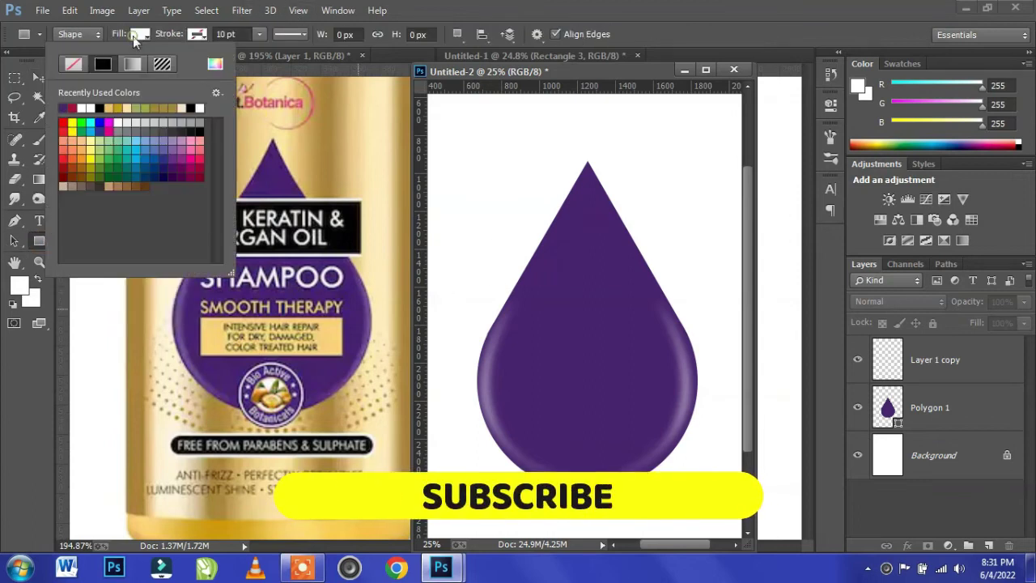
{"action": "left_click", "coordinate": [102, 107]}
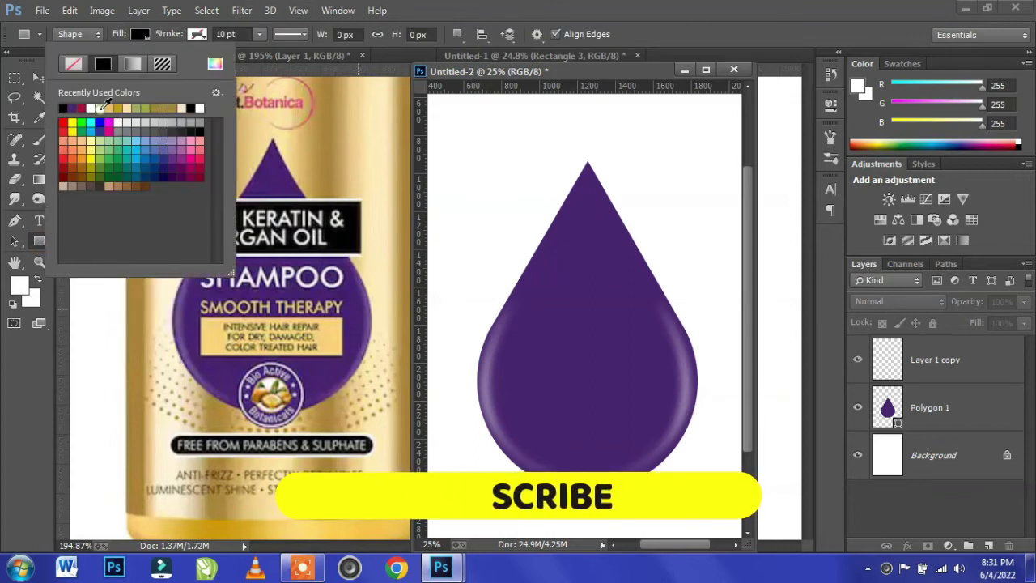
{"action": "left_click", "coordinate": [195, 36]}
{"action": "left_click_drag", "start_coordinate": [470, 228], "coordinate": [700, 293]}
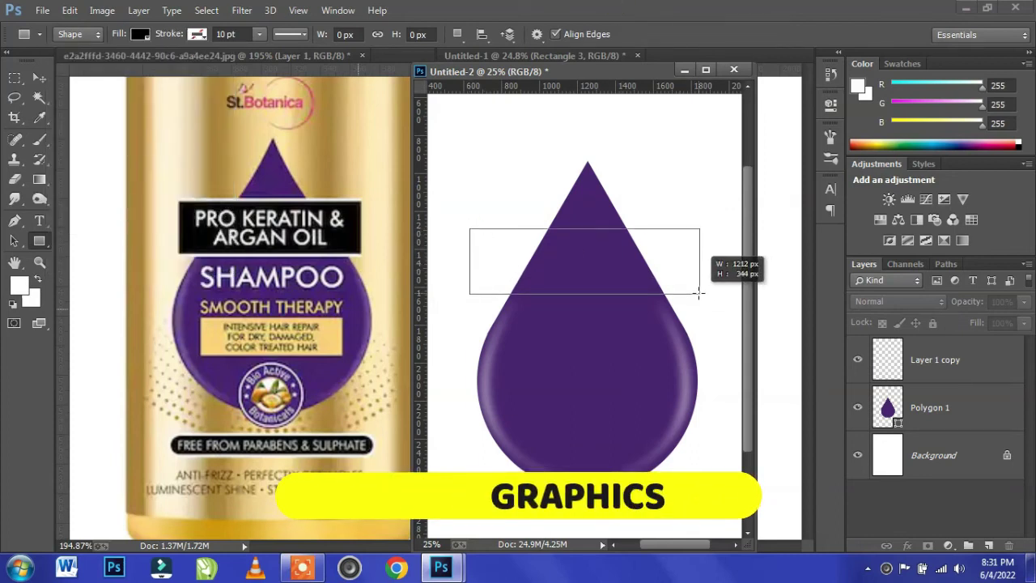
{"action": "left_click_drag", "start_coordinate": [700, 293], "coordinate": [701, 294]}
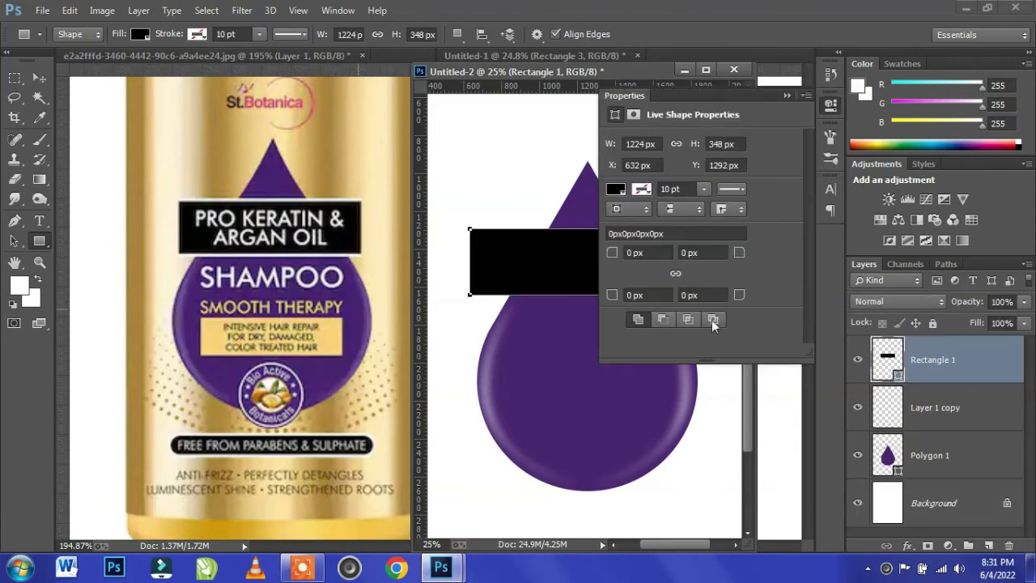
{"action": "left_click", "coordinate": [782, 96]}
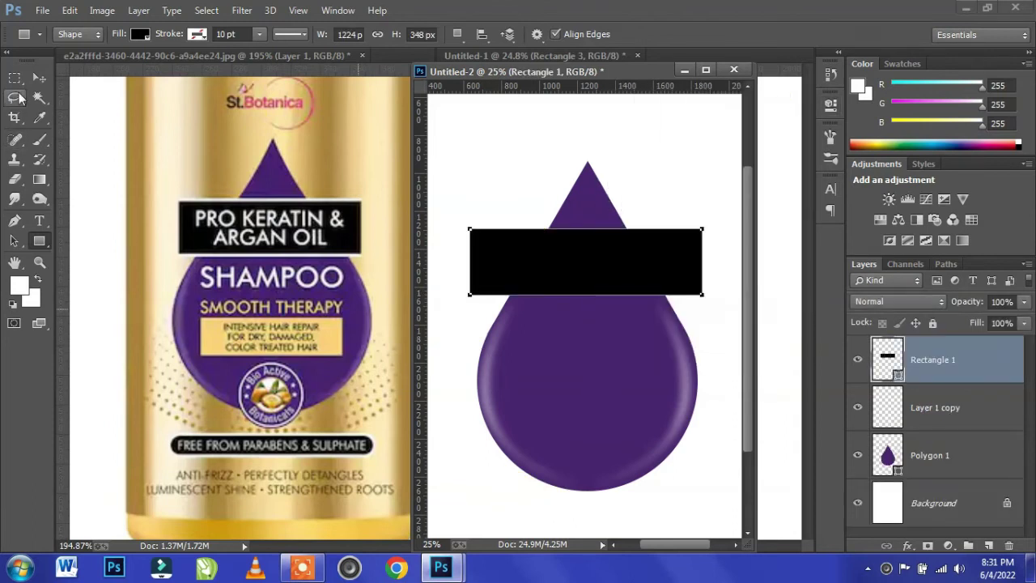
Clip the drop's shading layer (Layer 1 copy) to the drop shape.
{"action": "left_click", "coordinate": [39, 78]}
{"action": "left_click", "coordinate": [965, 411]}
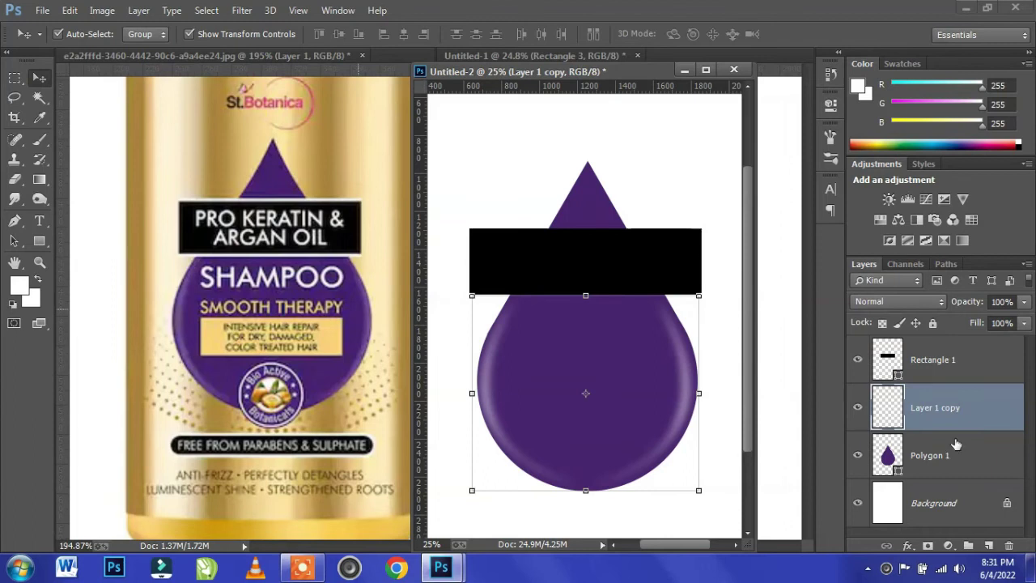
{"action": "right_click", "coordinate": [965, 421]}
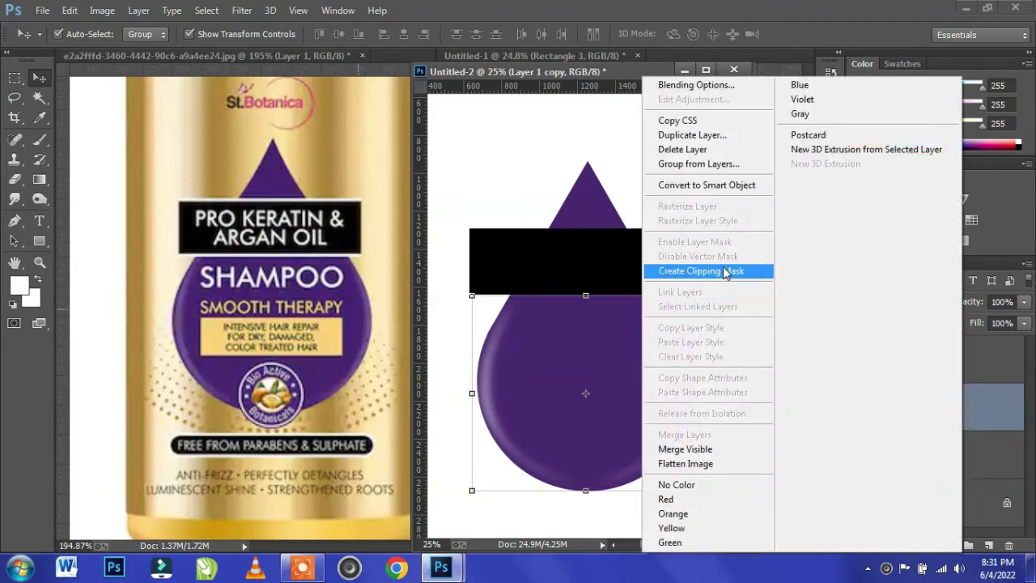
{"action": "left_click", "coordinate": [726, 272]}
{"action": "left_click", "coordinate": [957, 360]}
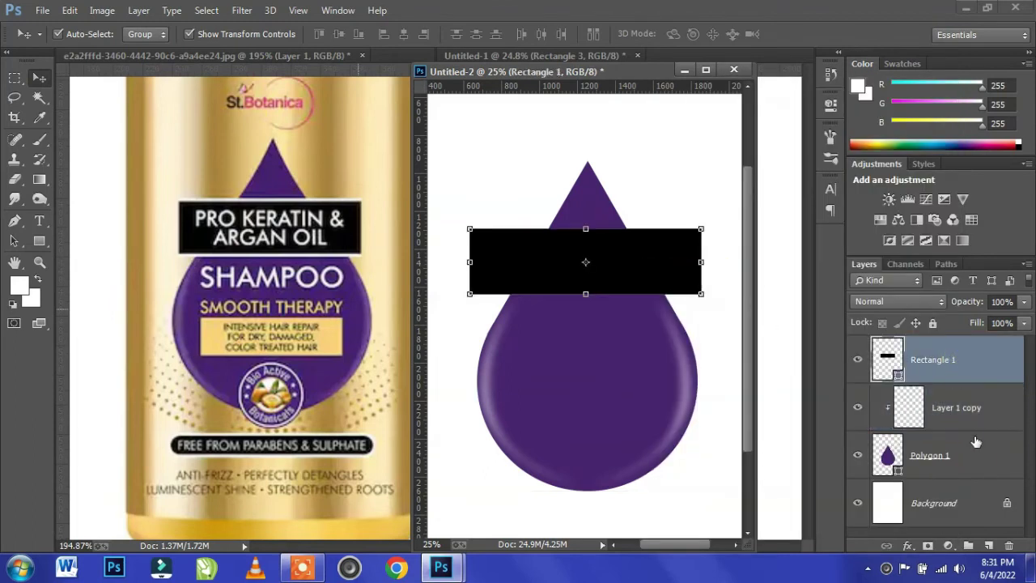
{"action": "right_click", "coordinate": [988, 405]}
{"action": "left_click", "coordinate": [746, 448]}
{"action": "key", "text": "ctrl+z"}
Rasterize Polygon 1 and merge it with its shading layer.
{"action": "left_click", "coordinate": [963, 461]}
{"action": "right_click", "coordinate": [962, 460]}
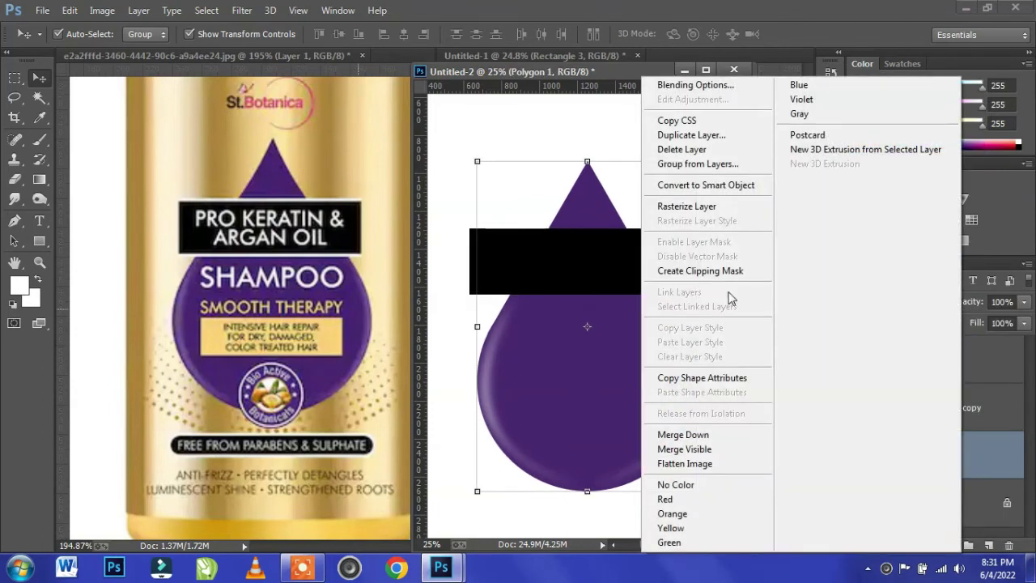
{"action": "left_click", "coordinate": [695, 206]}
{"action": "left_click", "coordinate": [947, 425]}
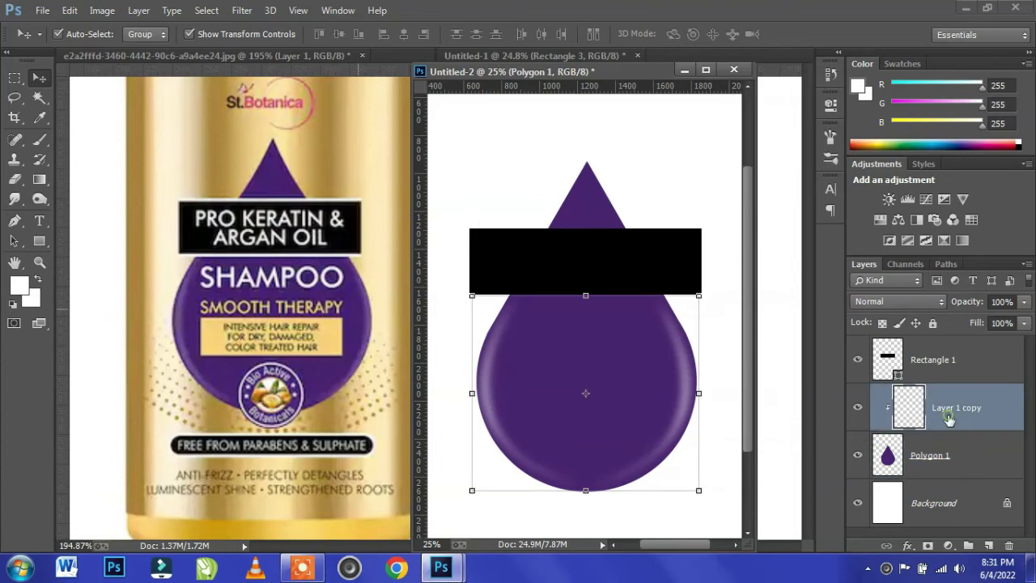
{"action": "left_click", "coordinate": [964, 454], "text": "shift"}
{"action": "right_click", "coordinate": [976, 451]}
{"action": "left_click", "coordinate": [700, 430]}
Centre the drop horizontally with the black Rectangle 1.
{"action": "left_click", "coordinate": [944, 373]}
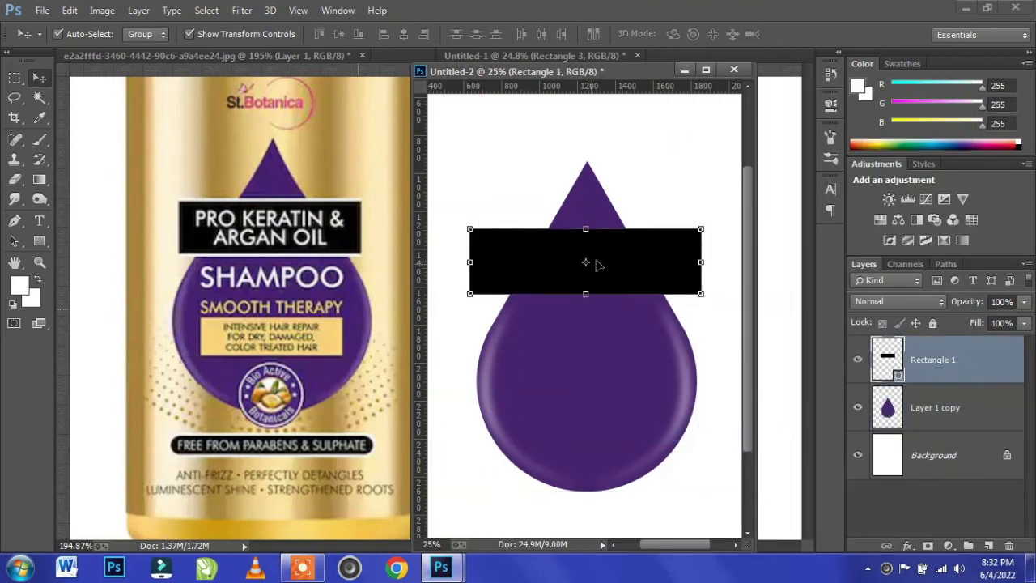
{"action": "left_click", "coordinate": [960, 409], "text": "shift"}
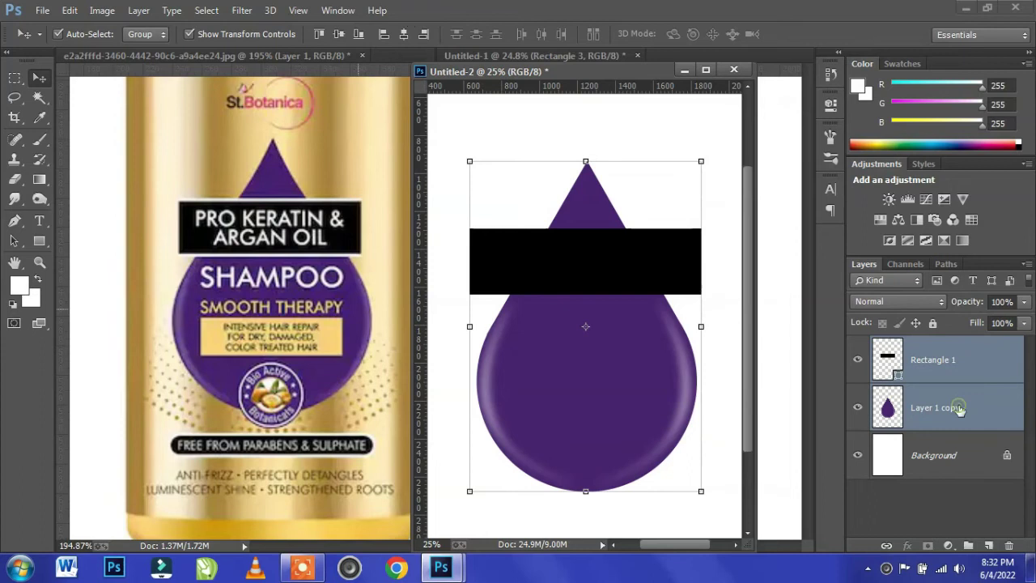
{"action": "left_click", "coordinate": [403, 34]}
{"action": "left_click", "coordinate": [724, 340]}
{"action": "left_click", "coordinate": [887, 374]}
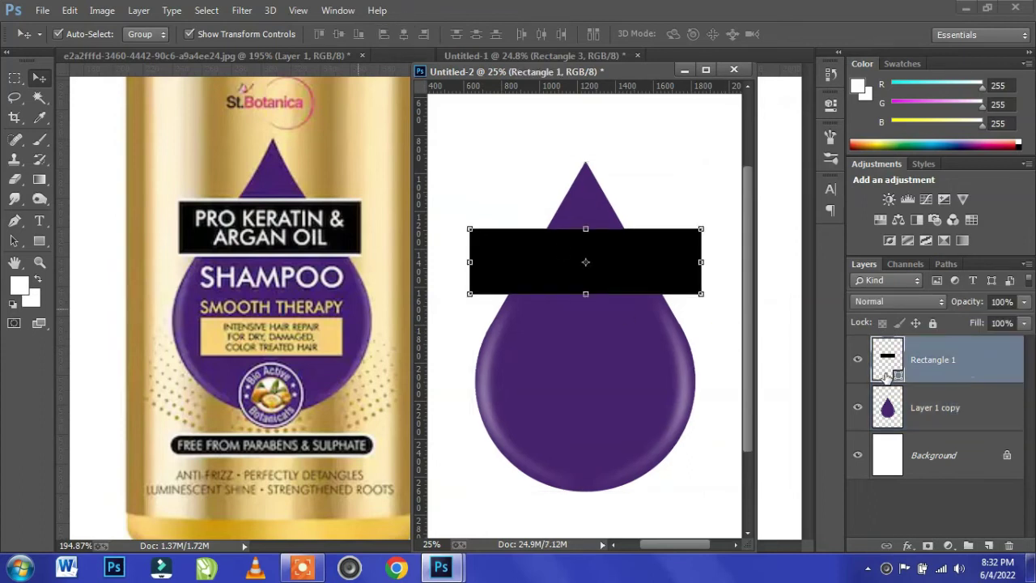
Give the black rectangle a white 5 pt stroke.
{"action": "left_click", "coordinate": [39, 240]}
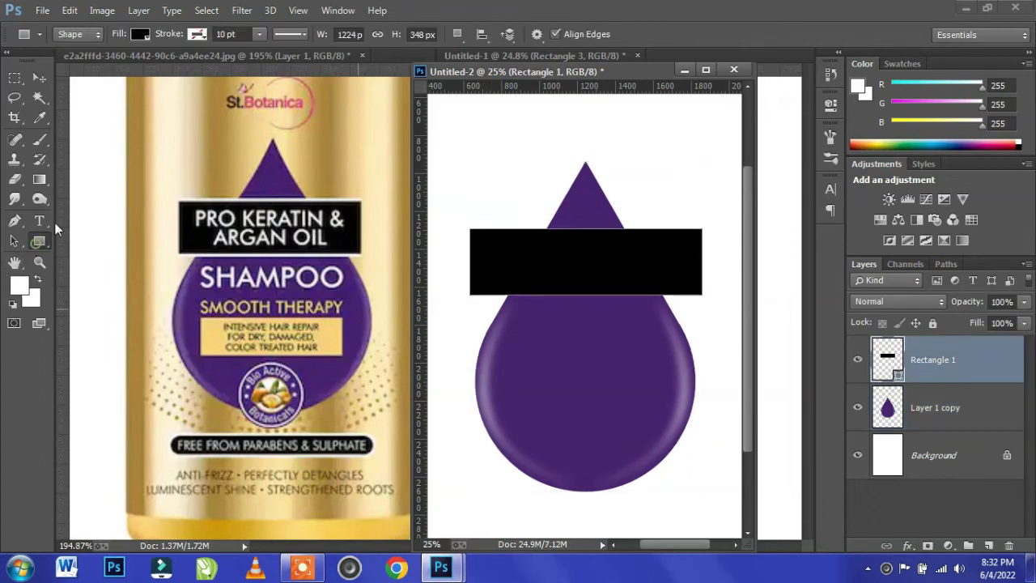
{"action": "left_click", "coordinate": [197, 34]}
{"action": "left_click", "coordinate": [149, 107]}
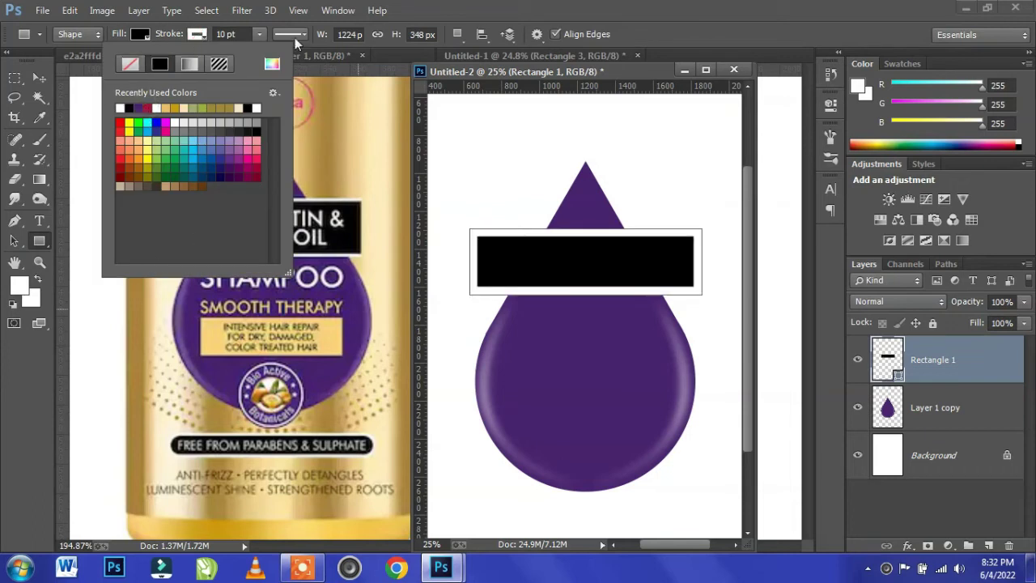
{"action": "left_click", "coordinate": [238, 34]}
{"action": "type", "text": "5"}
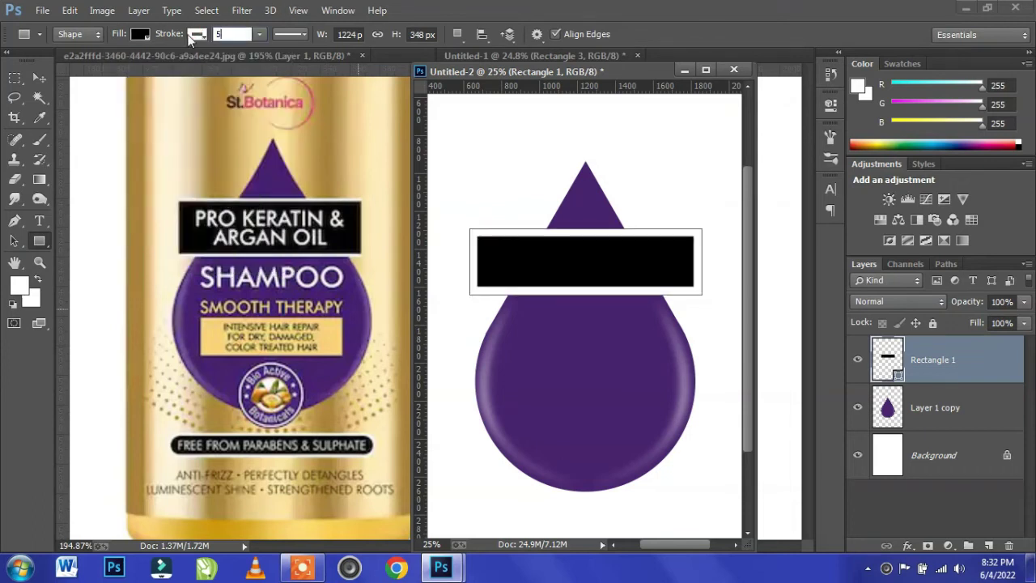
{"action": "key", "text": "Return"}
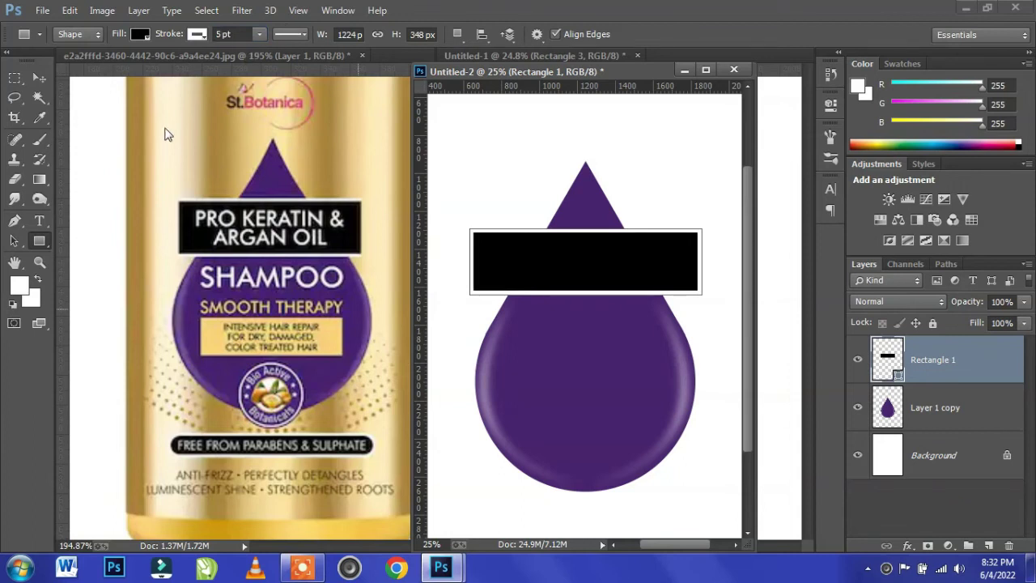
{"action": "left_click", "coordinate": [35, 79]}
{"action": "left_click", "coordinate": [462, 319]}
{"action": "left_click", "coordinate": [541, 278]}
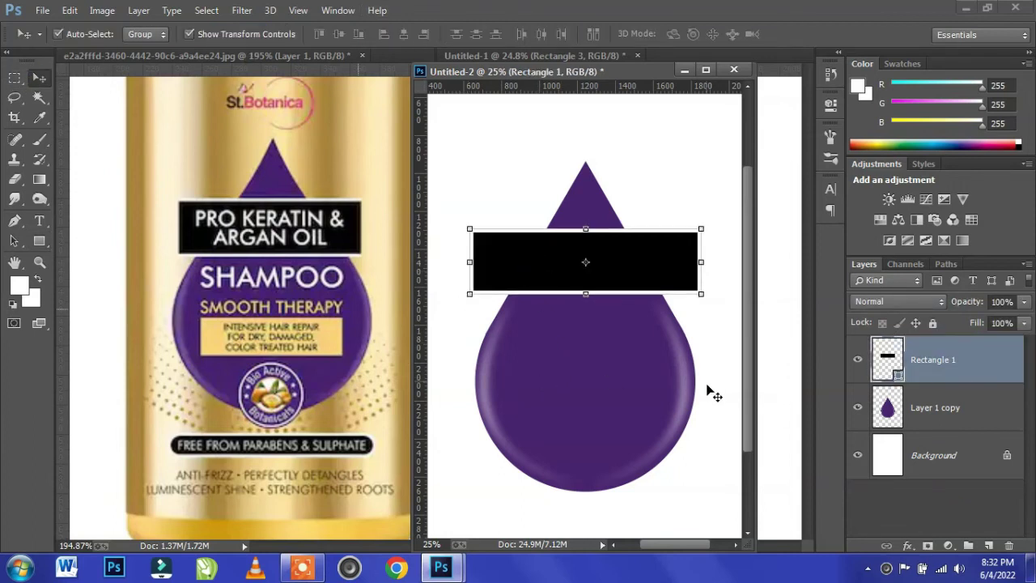
{"action": "scroll", "coordinate": [701, 368], "scroll_direction": "down", "scroll_amount": 2}
{"action": "left_click", "coordinate": [701, 473]}
{"action": "left_click", "coordinate": [39, 220]}
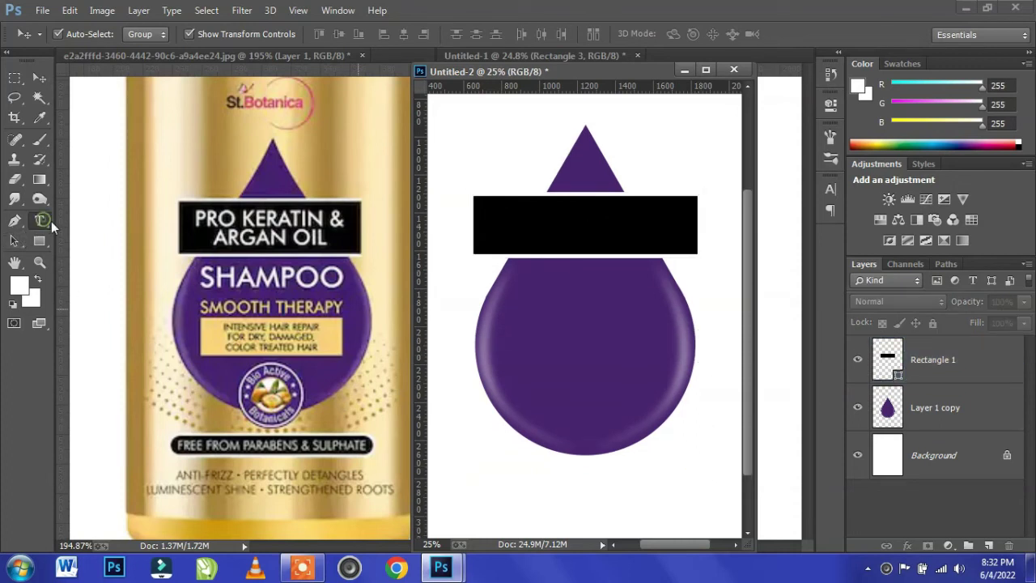
Type 'PRO KERATIN &' and 'ARGAN OIL' on two lines and move it into the black band.
{"action": "left_click", "coordinate": [507, 338]}
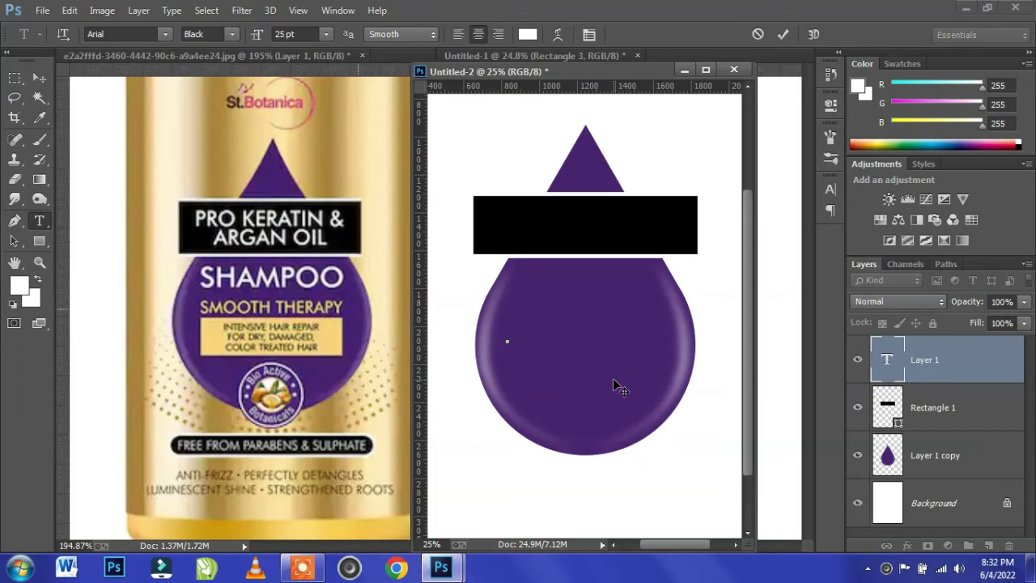
{"action": "type", "text": "PRO KERATIN "}
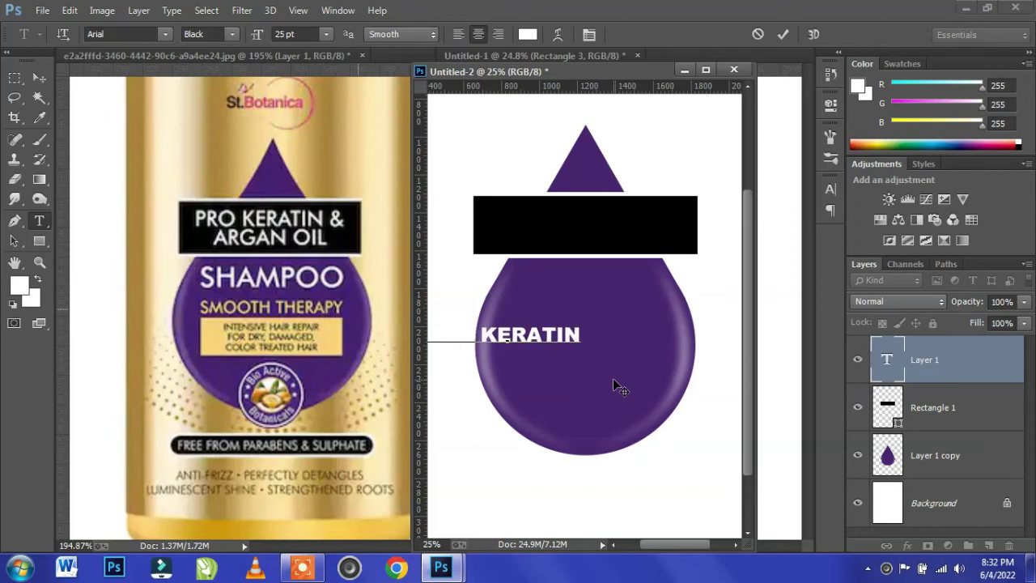
{"action": "type", "text": "&"}
{"action": "key", "text": "Return"}
{"action": "type", "text": "AR"}
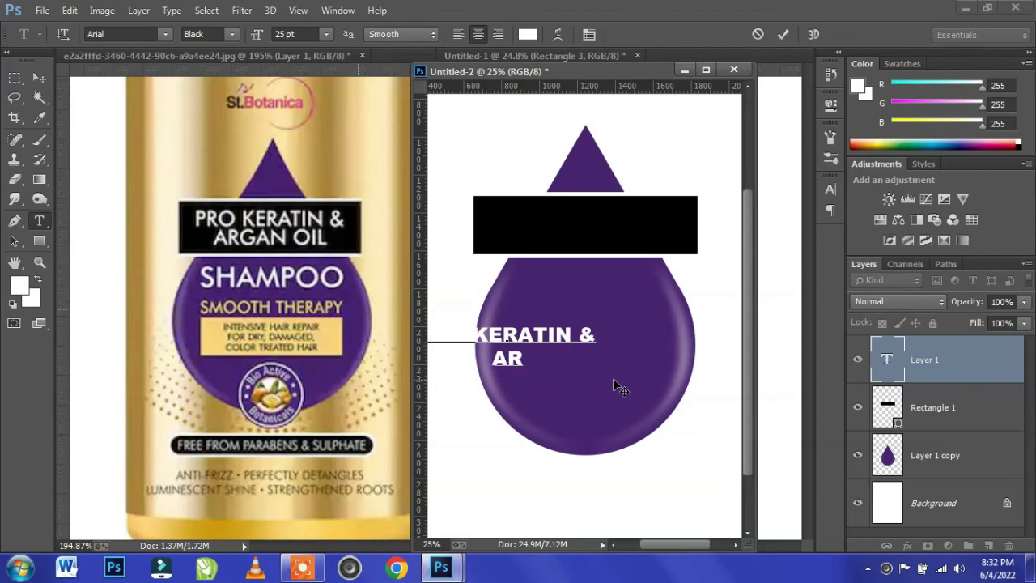
{"action": "type", "text": "GAN OIL"}
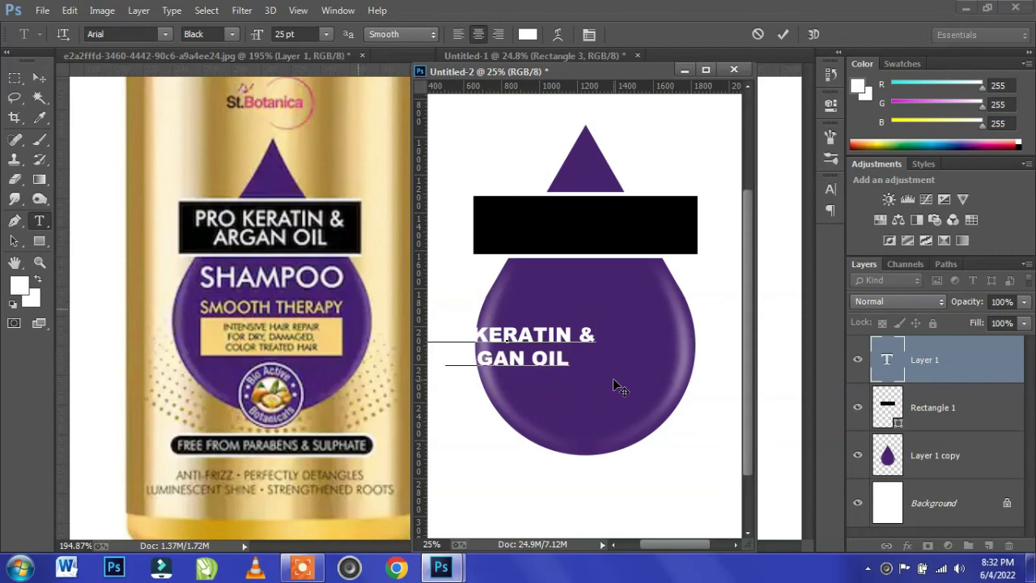
{"action": "left_click", "coordinate": [38, 78]}
{"action": "left_click_drag", "start_coordinate": [558, 341], "coordinate": [636, 219]}
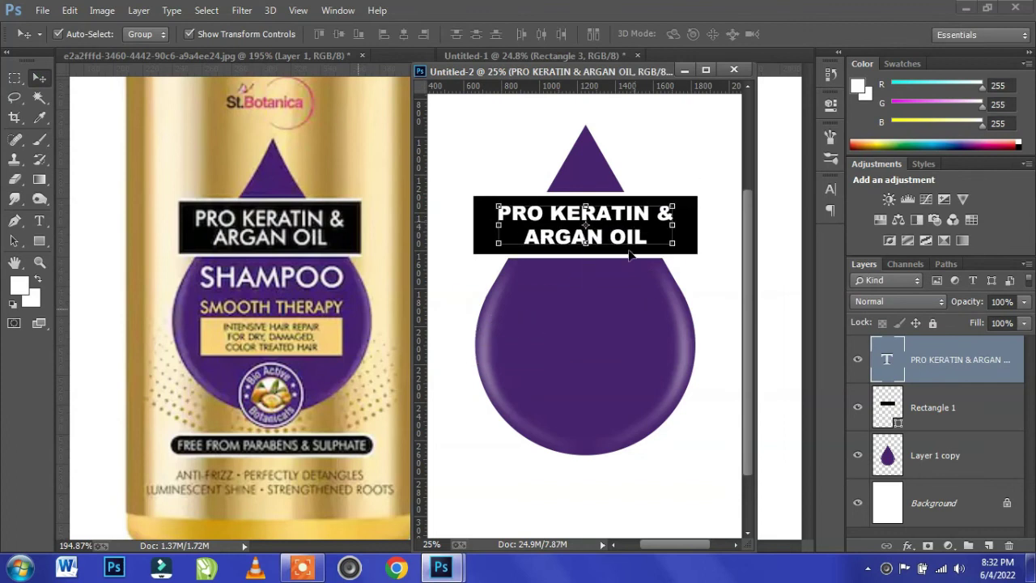
Set the title text to Arial Regular at 30 pt.
{"action": "left_click", "coordinate": [830, 189]}
{"action": "left_click", "coordinate": [783, 202]}
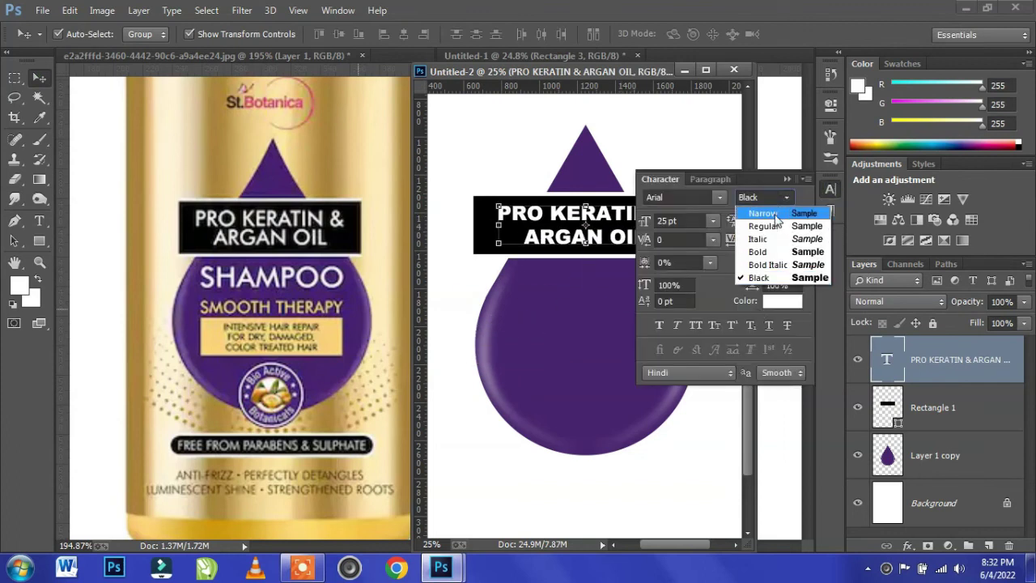
{"action": "left_click", "coordinate": [784, 225]}
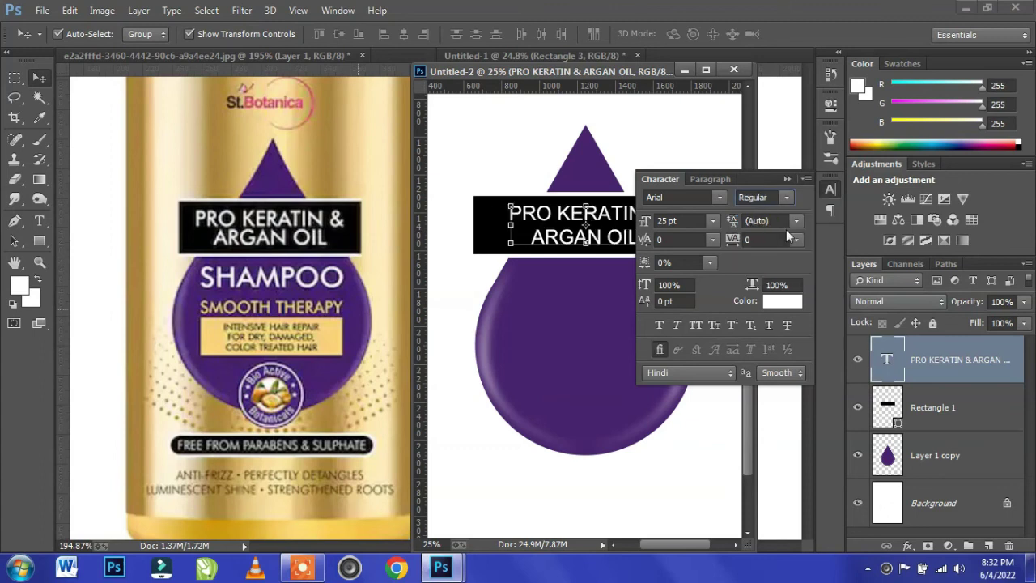
{"action": "left_click", "coordinate": [660, 324]}
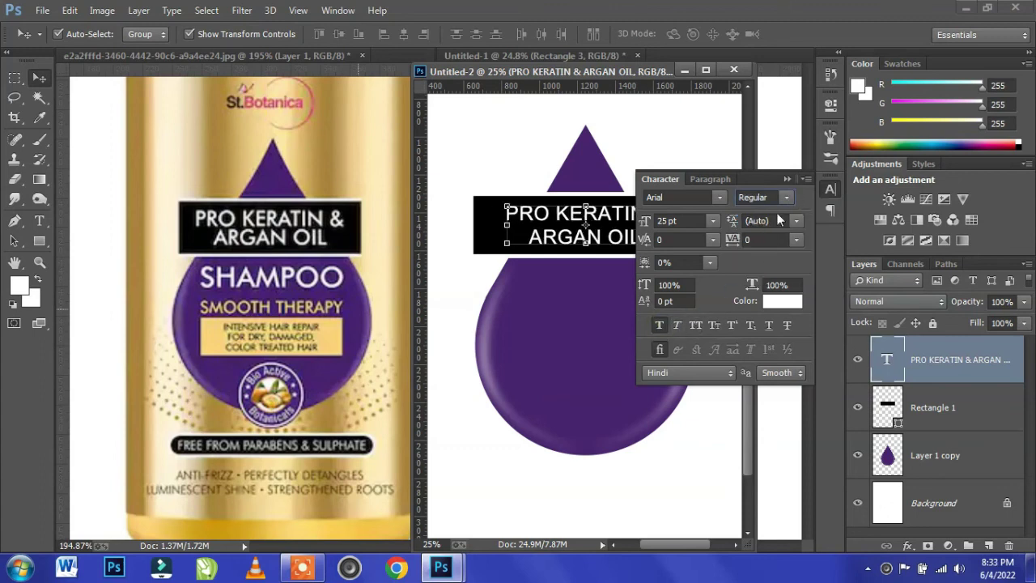
{"action": "left_click", "coordinate": [787, 179]}
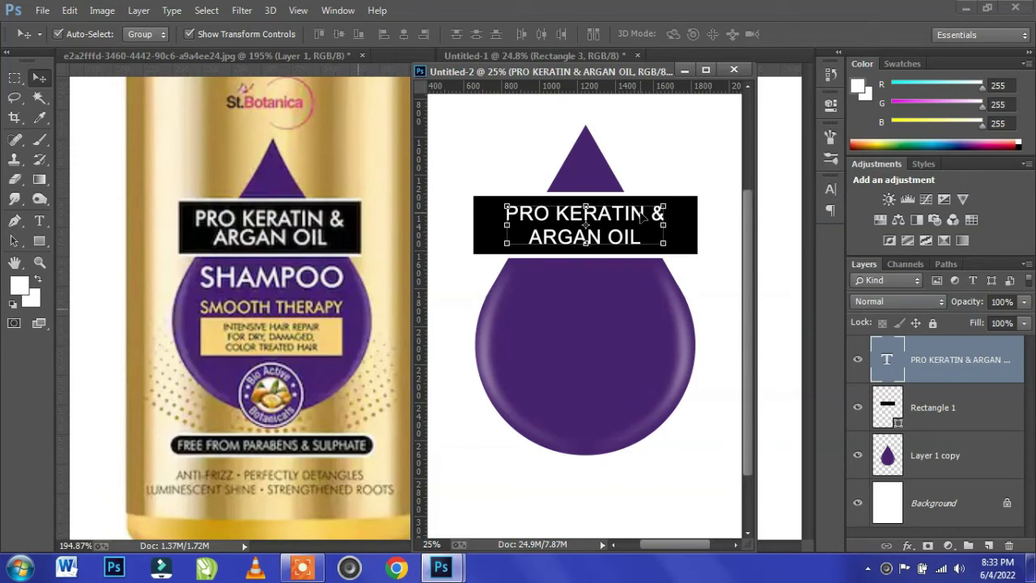
{"action": "left_click", "coordinate": [829, 190]}
{"action": "left_click", "coordinate": [684, 220]}
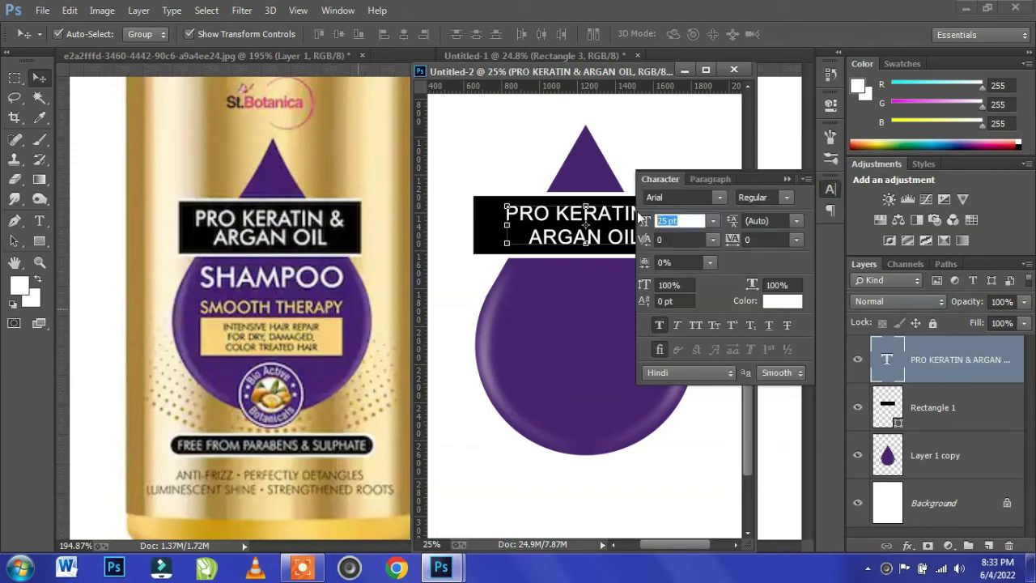
{"action": "type", "text": "30"}
{"action": "key", "text": "Return"}
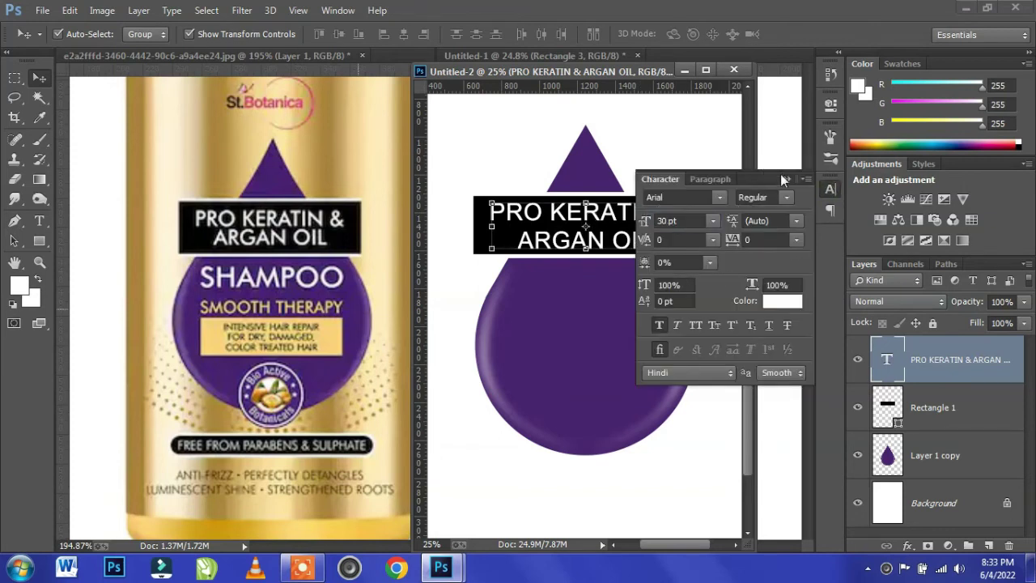
{"action": "left_click", "coordinate": [782, 176]}
Set the title text's leading to 26 pt.
{"action": "left_click", "coordinate": [831, 189]}
{"action": "left_click", "coordinate": [797, 222]}
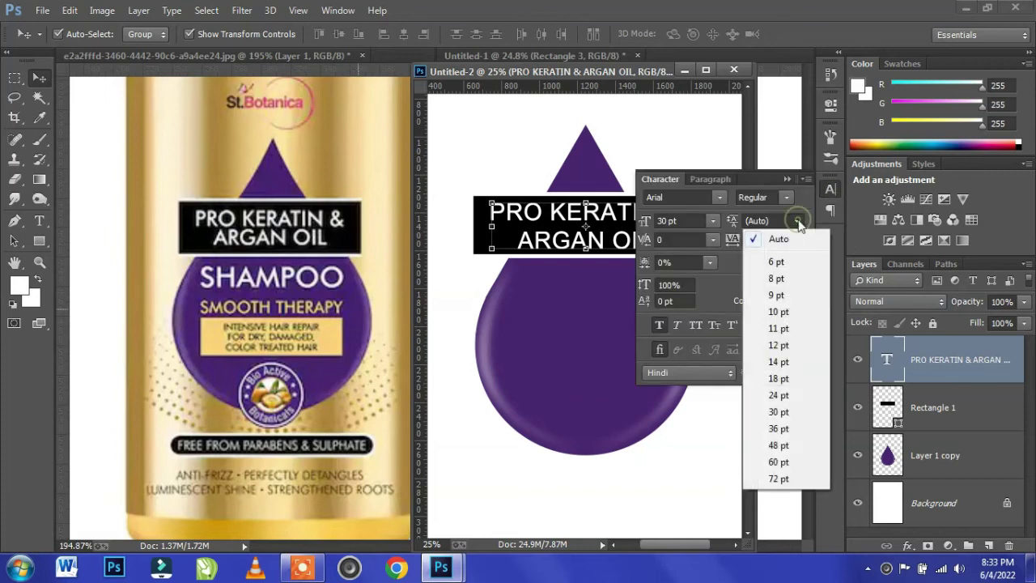
{"action": "left_click", "coordinate": [782, 386]}
{"action": "left_click", "coordinate": [765, 221]}
{"action": "type", "text": "22"}
{"action": "key", "text": "Return"}
{"action": "type", "text": "26"}
{"action": "key", "text": "Return"}
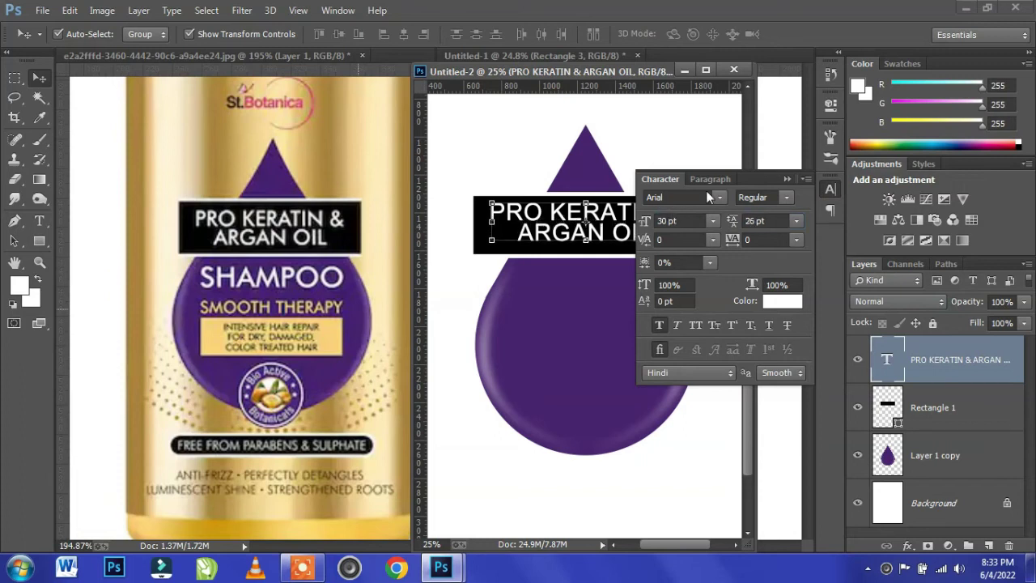
{"action": "left_click", "coordinate": [786, 179]}
{"action": "key", "text": "Tab"}
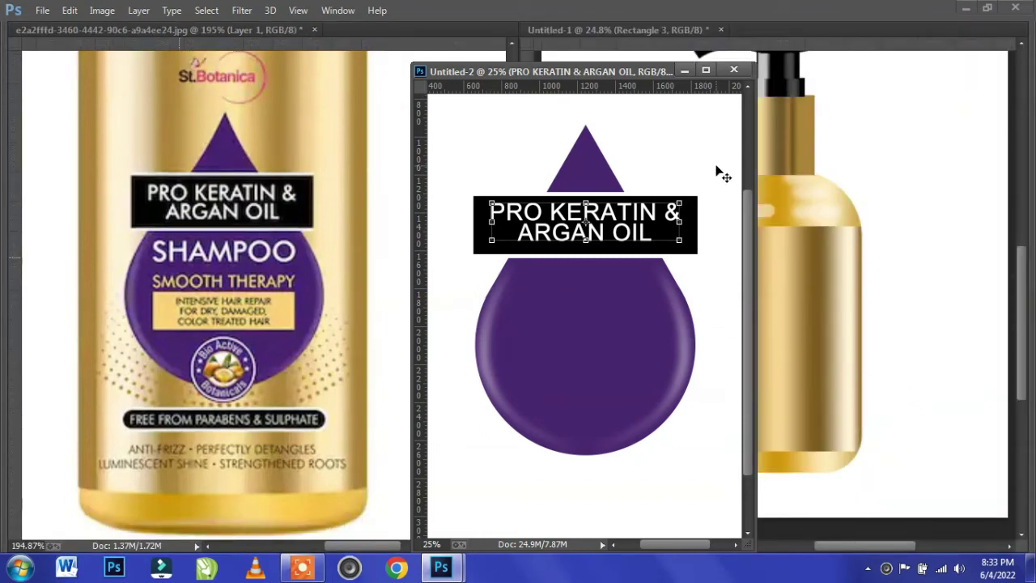
{"action": "key", "text": "Tab"}
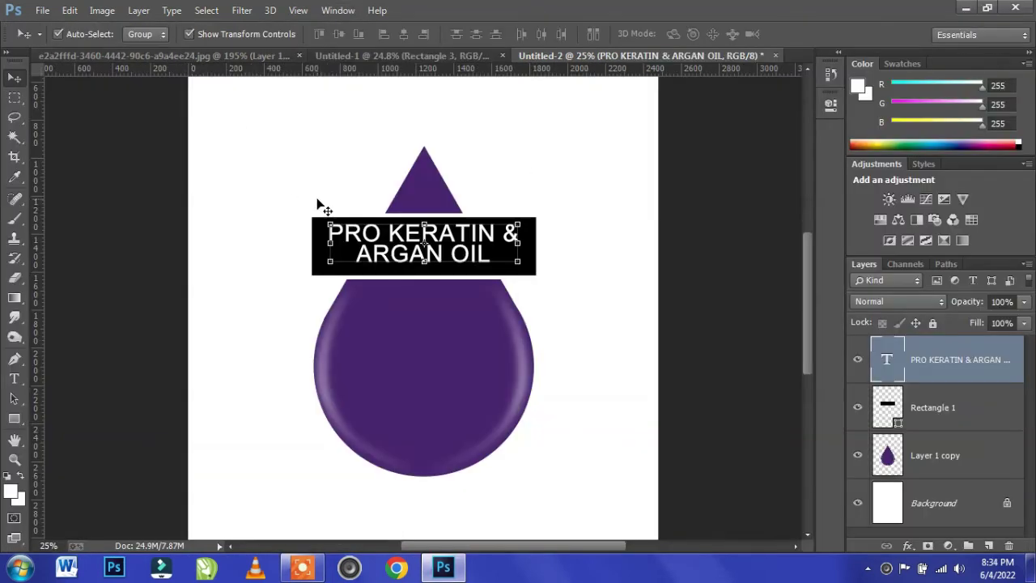
{"action": "left_click", "coordinate": [227, 56]}
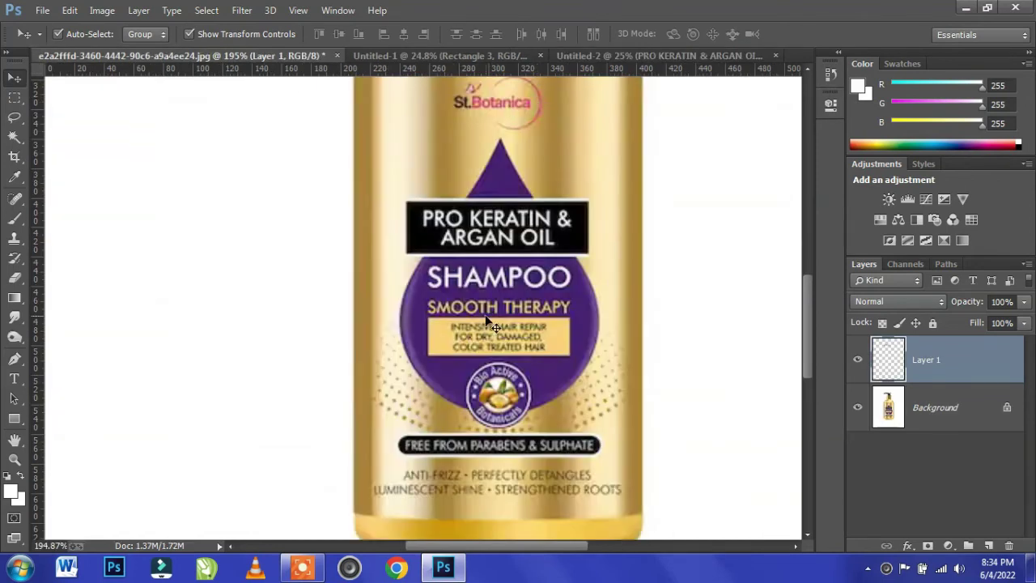
Duplicate the title text lower onto the drop and retype it as SHAMPOO.
{"action": "scroll", "coordinate": [511, 327], "scroll_direction": "up", "scroll_amount": 5}
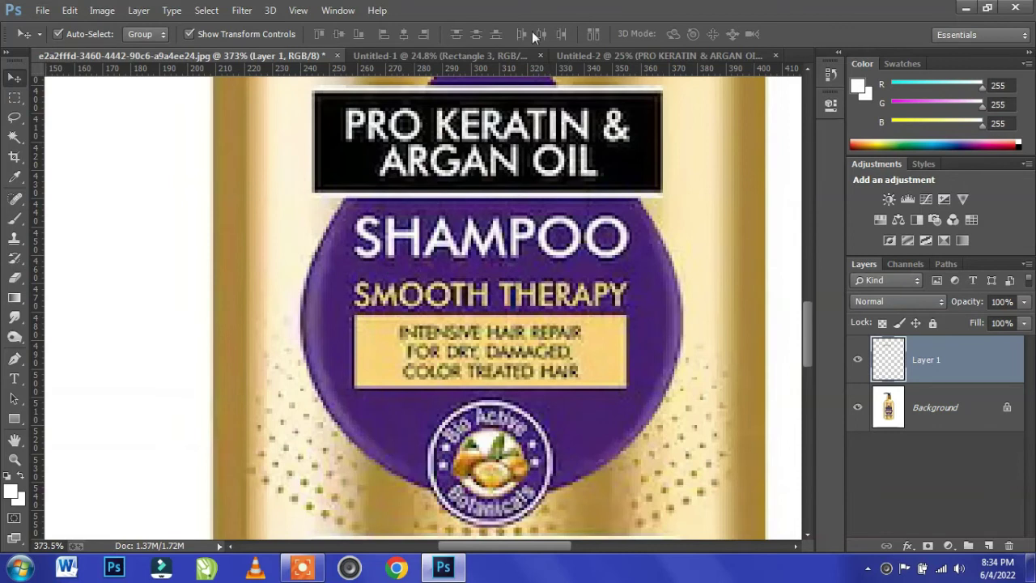
{"action": "left_click", "coordinate": [631, 57]}
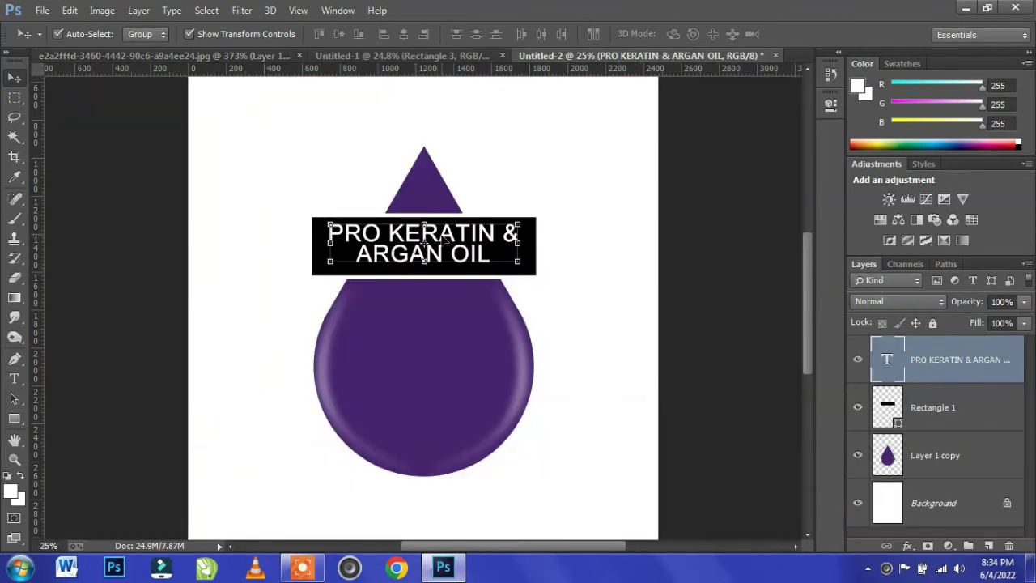
{"action": "left_click_drag", "start_coordinate": [435, 235], "coordinate": [434, 314]}
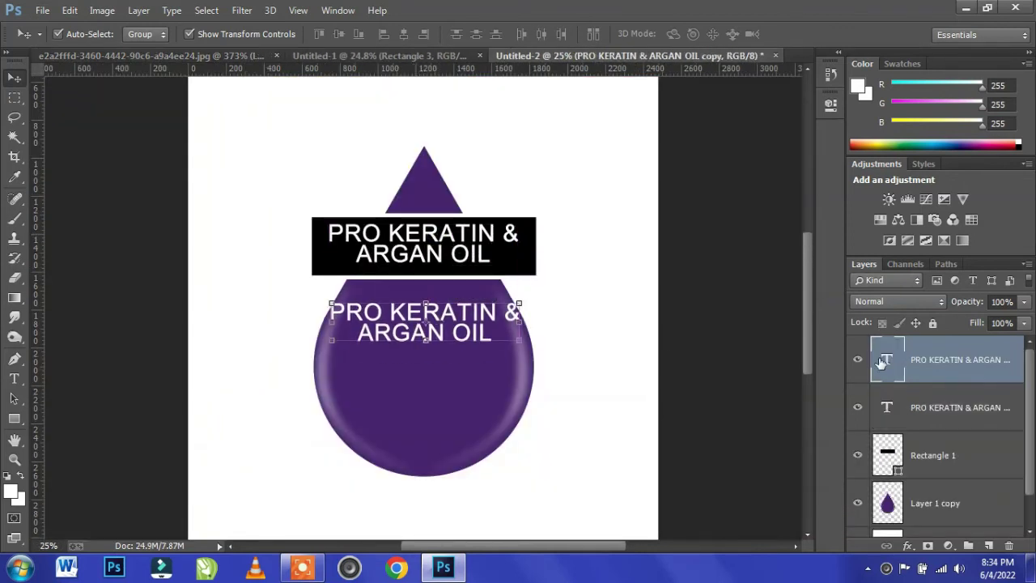
{"action": "double_click", "coordinate": [888, 359]}
{"action": "type", "text": "SHAMPOO"}
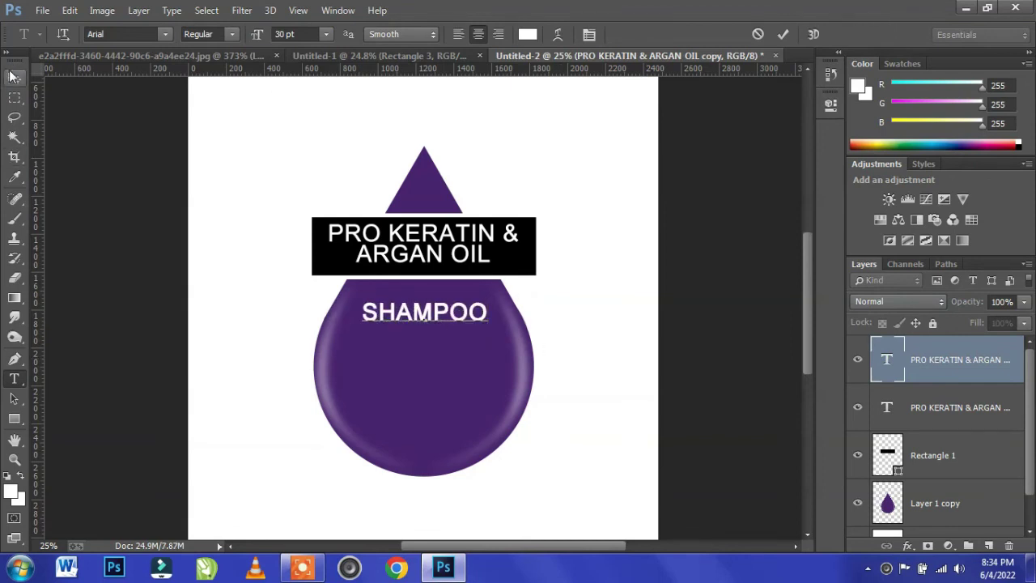
{"action": "left_click", "coordinate": [13, 77]}
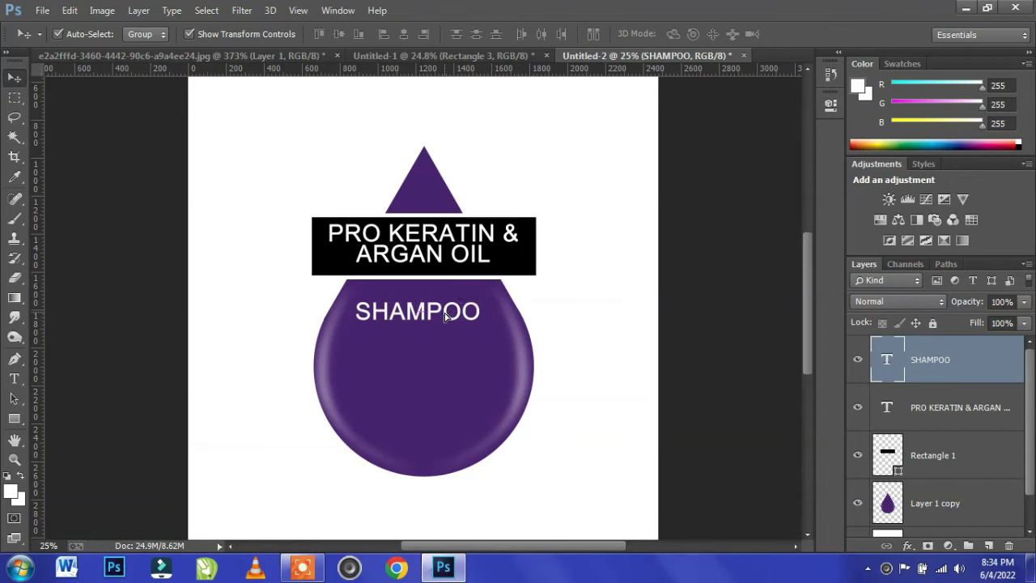
Float the reference photo in its own window beside the label design.
{"action": "left_click_drag", "start_coordinate": [151, 56], "coordinate": [227, 180]}
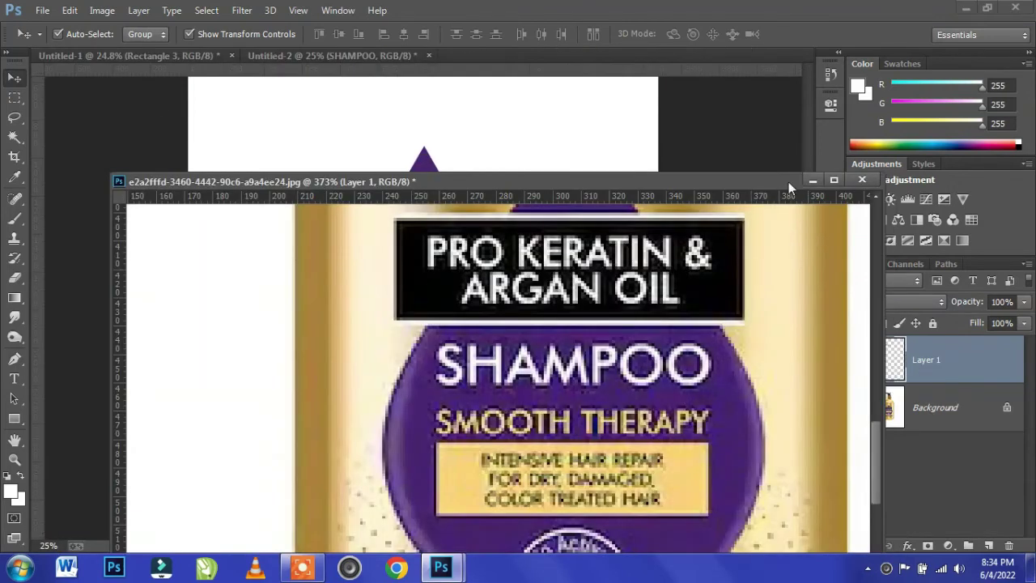
{"action": "left_click_drag", "start_coordinate": [788, 181], "coordinate": [728, 129]}
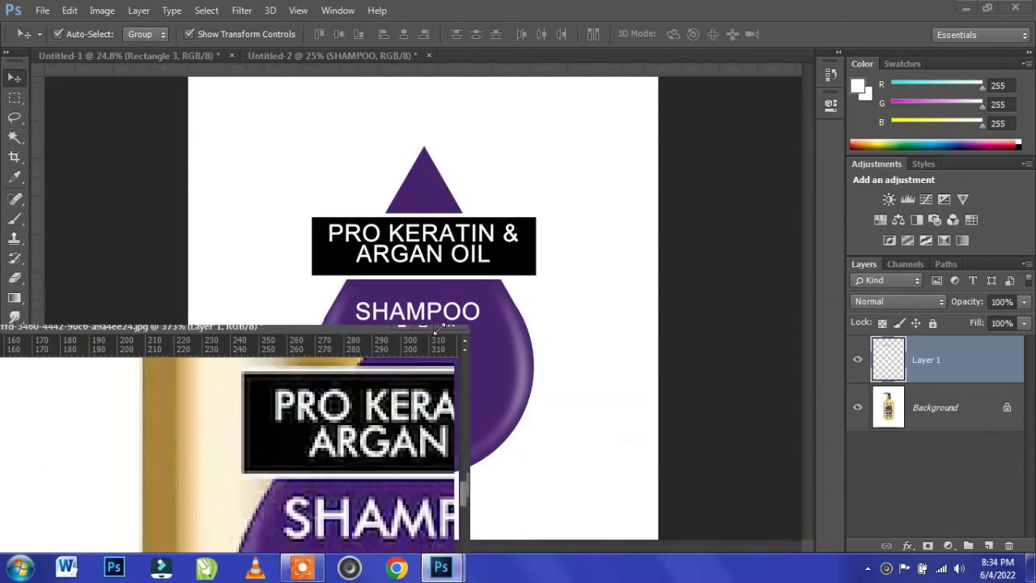
{"action": "left_click_drag", "start_coordinate": [187, 334], "coordinate": [701, 84]}
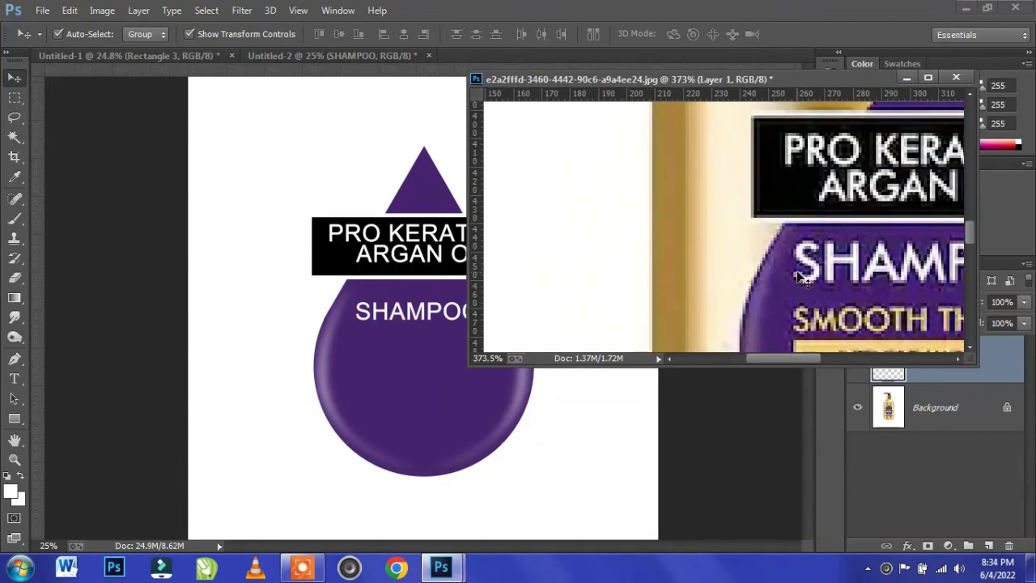
{"action": "scroll", "coordinate": [802, 277], "scroll_direction": "right", "scroll_amount": 3}
{"action": "scroll", "coordinate": [728, 267], "scroll_direction": "down", "scroll_amount": 2}
{"action": "left_click", "coordinate": [438, 434]}
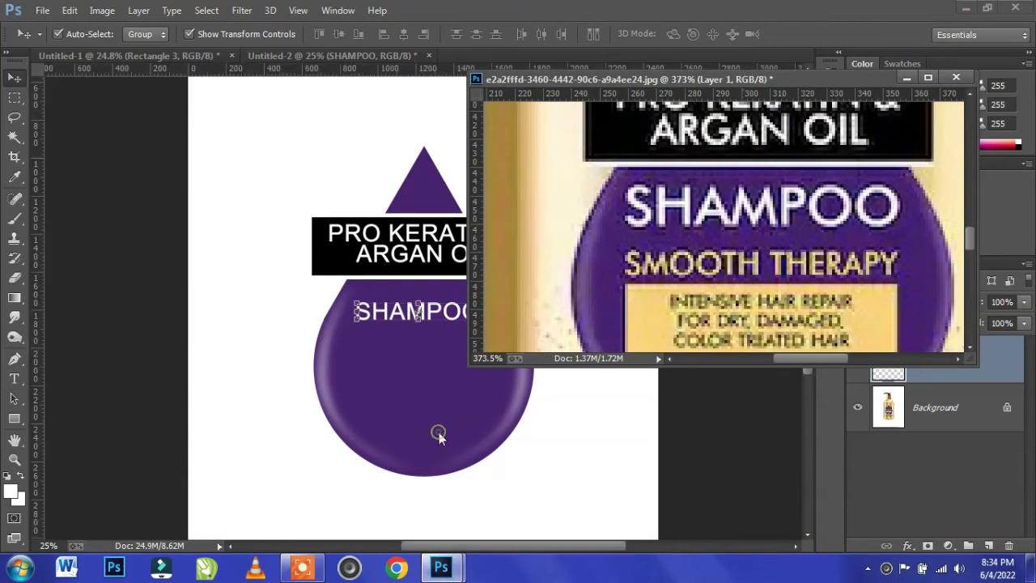
{"action": "mouse_move", "coordinate": [717, 78]}
{"action": "left_mouse_down"}
{"action": "mouse_move", "coordinate": [837, 62]}
{"action": "mouse_move", "coordinate": [97, 233]}
{"action": "left_mouse_up"}
{"action": "left_click", "coordinate": [416, 312]}
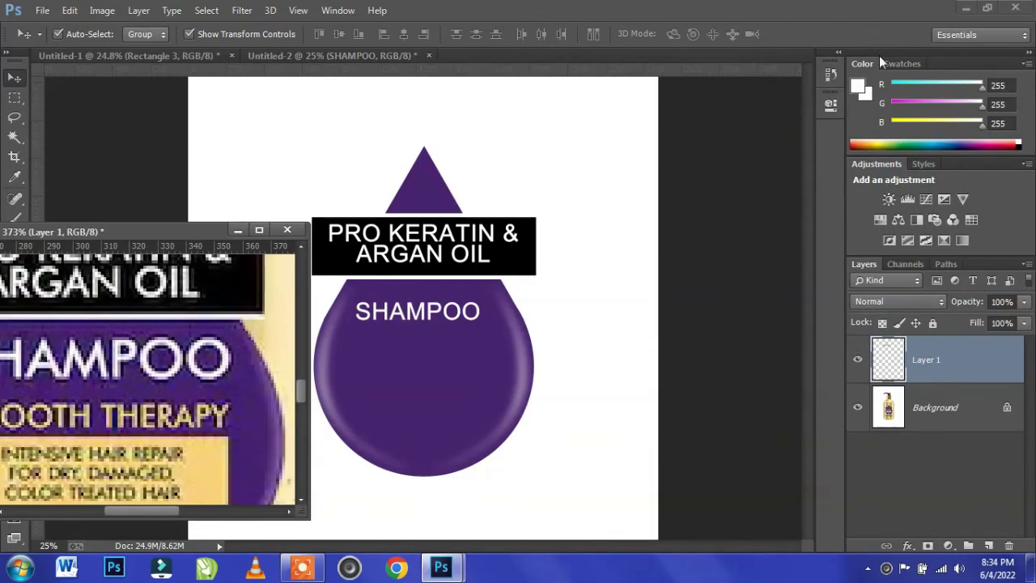
{"action": "left_click", "coordinate": [458, 320]}
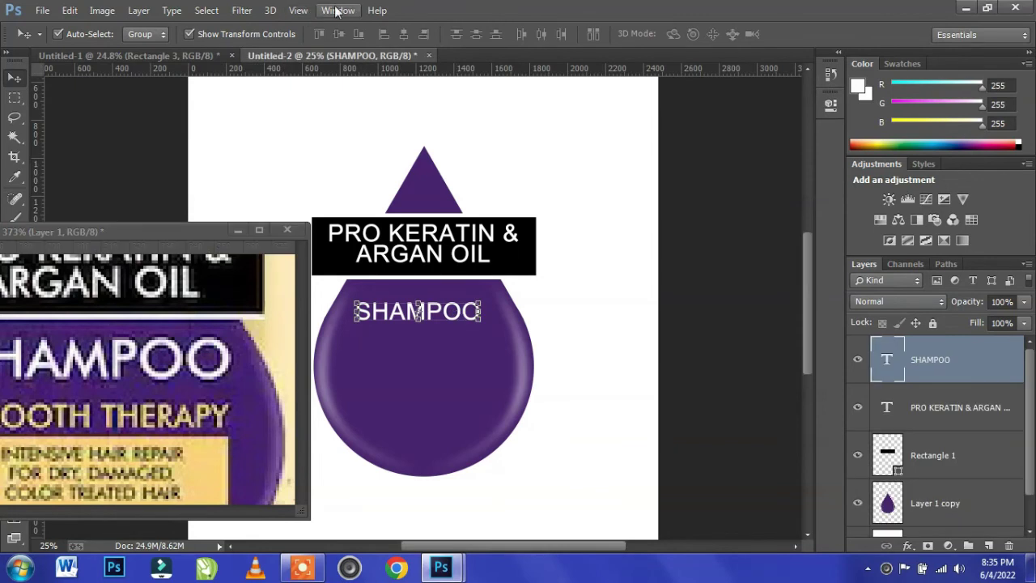
Set SHAMPOO to Arial Black at 35 pt and nudge it slightly lower.
{"action": "left_click", "coordinate": [338, 9]}
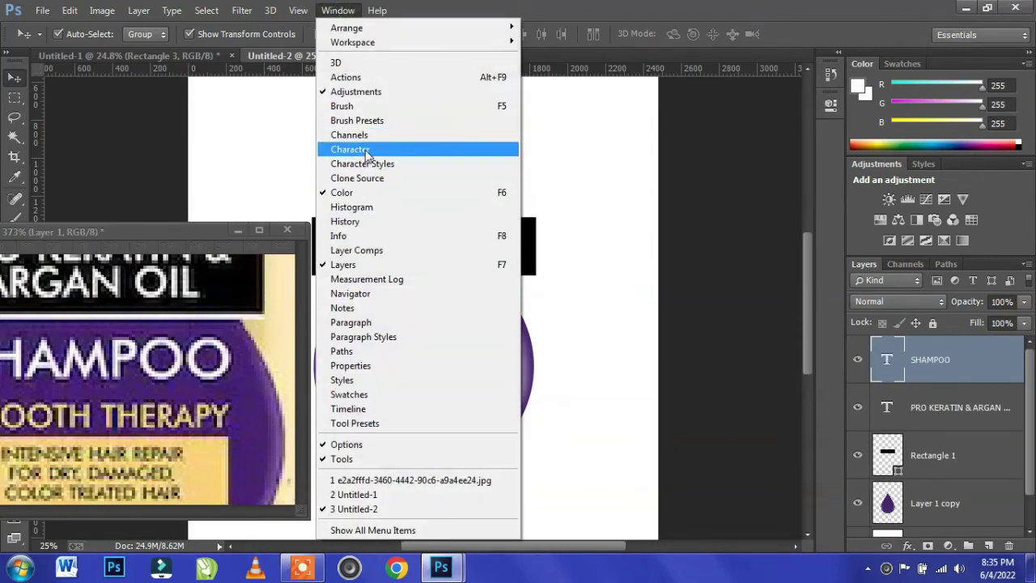
{"action": "left_click", "coordinate": [350, 149]}
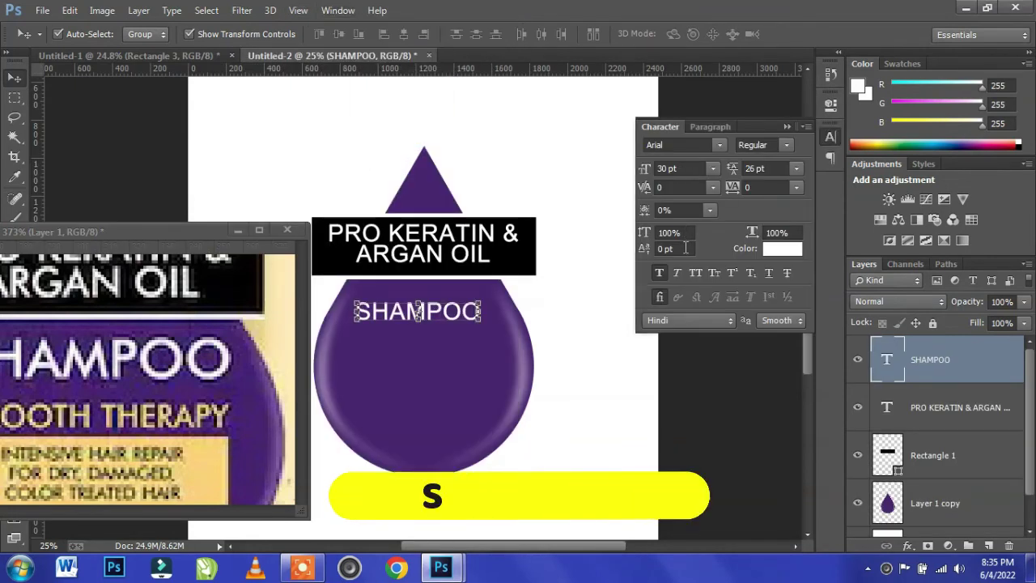
{"action": "left_click", "coordinate": [778, 148]}
{"action": "left_click", "coordinate": [761, 225]}
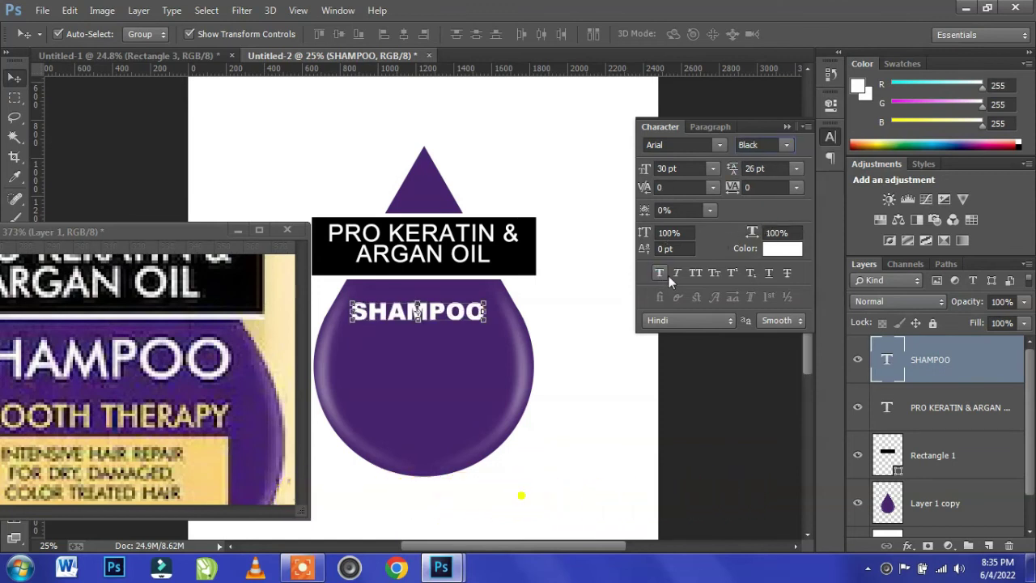
{"action": "left_click", "coordinate": [700, 167]}
{"action": "type", "text": "35"}
{"action": "key", "text": "Return"}
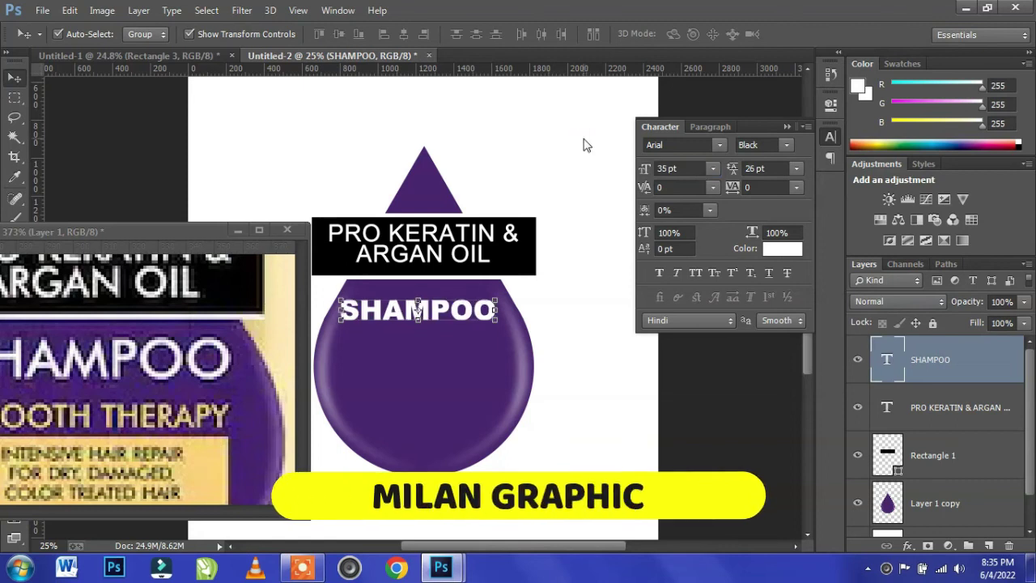
{"action": "left_click_drag", "start_coordinate": [457, 293], "coordinate": [463, 306]}
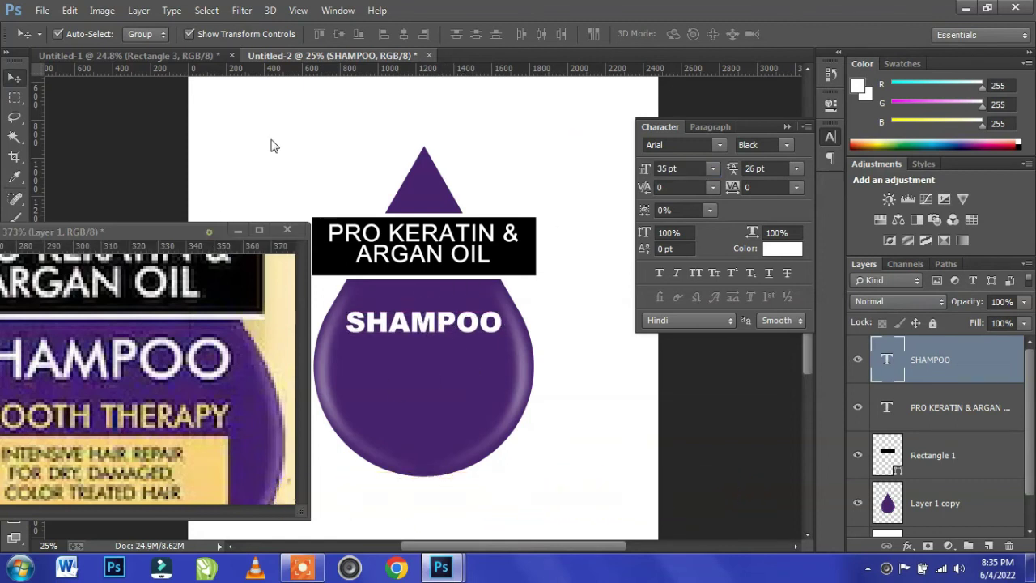
{"action": "left_click_drag", "start_coordinate": [209, 232], "coordinate": [287, 33]}
Duplicate SHAMPOO just below itself and retype it as SMOOTH THERAPY.
{"action": "left_click", "coordinate": [489, 318]}
{"action": "left_click_drag", "start_coordinate": [473, 321], "coordinate": [473, 352]}
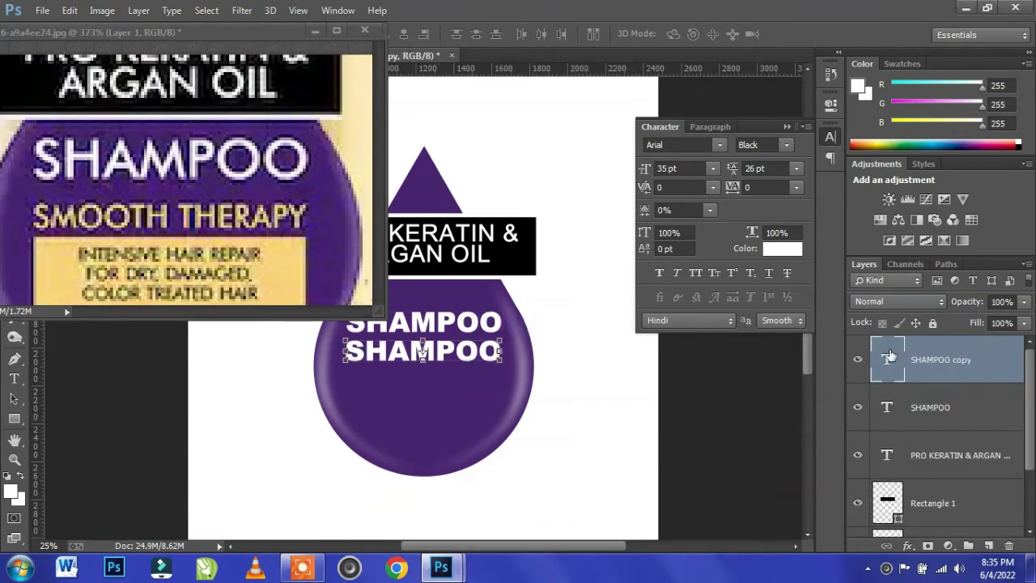
{"action": "double_click", "coordinate": [477, 351]}
{"action": "type", "text": "SMOOTH THERA"}
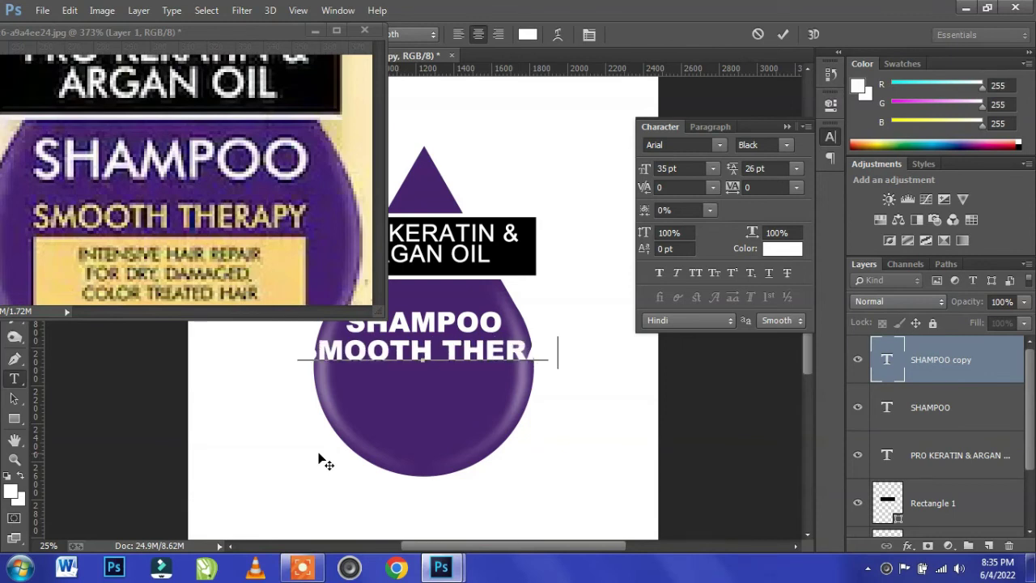
{"action": "type", "text": "P"}
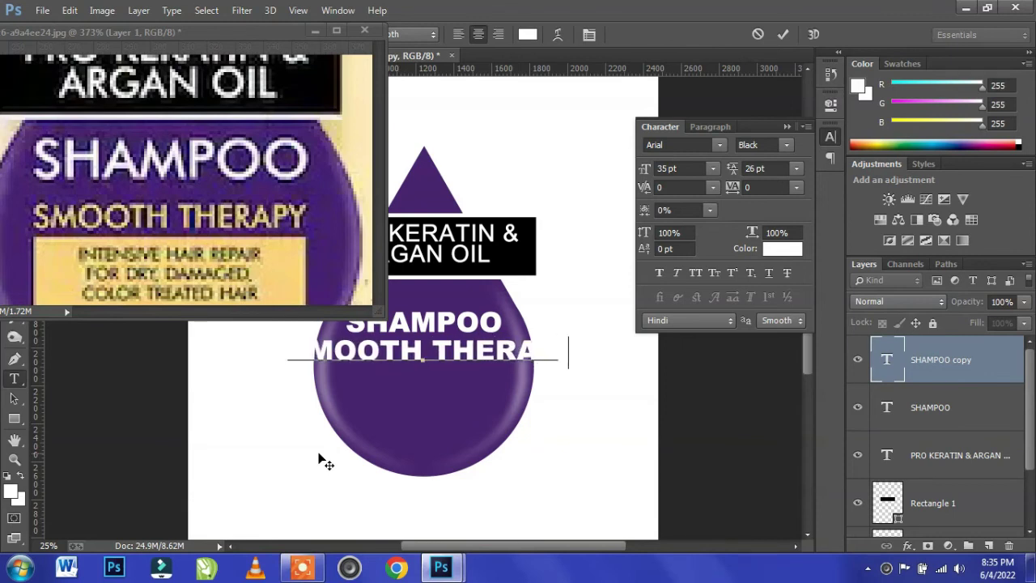
{"action": "key", "text": "ctrl+a"}
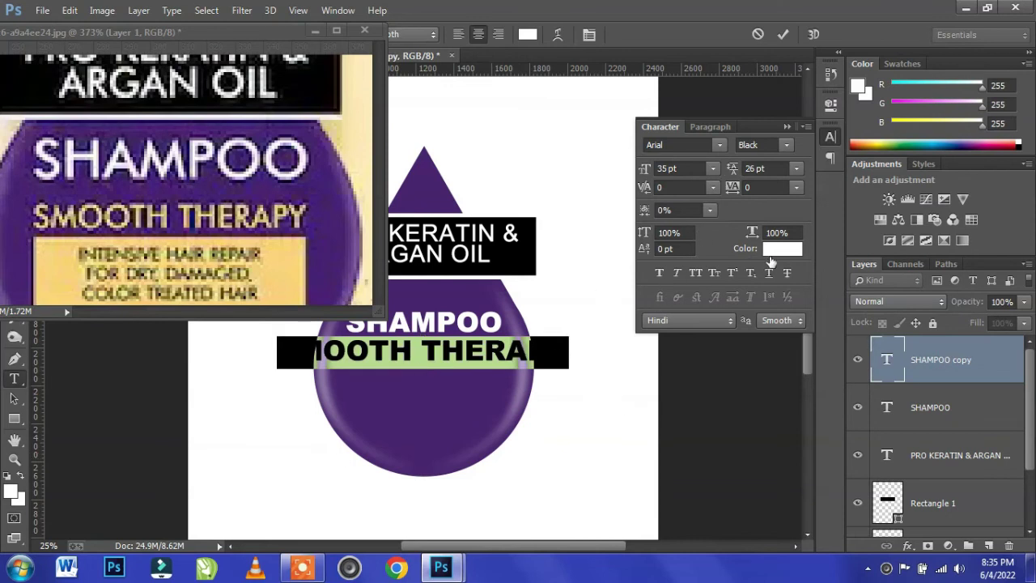
Make SMOOTH THERAPY pale gold (#fbd278) from the reference and 26 pt.
{"action": "left_click", "coordinate": [777, 251]}
{"action": "left_click", "coordinate": [278, 261]}
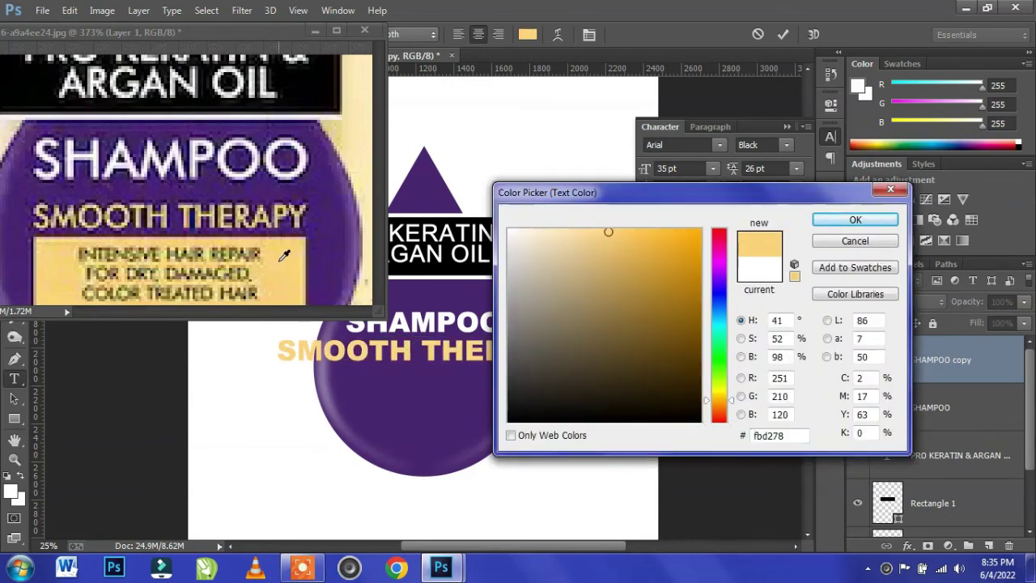
{"action": "left_click", "coordinate": [846, 217]}
{"action": "left_click", "coordinate": [697, 170]}
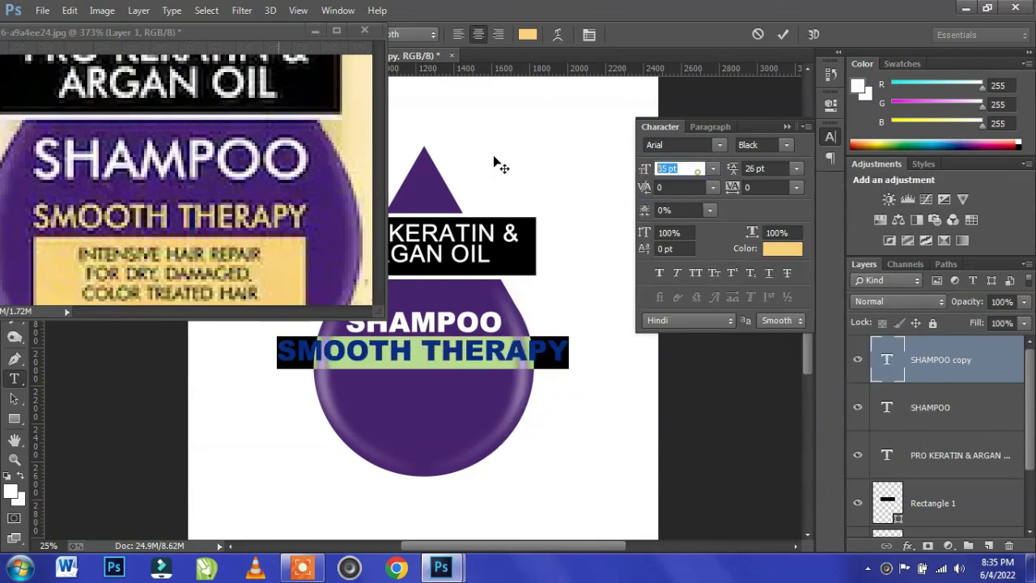
{"action": "type", "text": "26"}
{"action": "key", "text": "Return"}
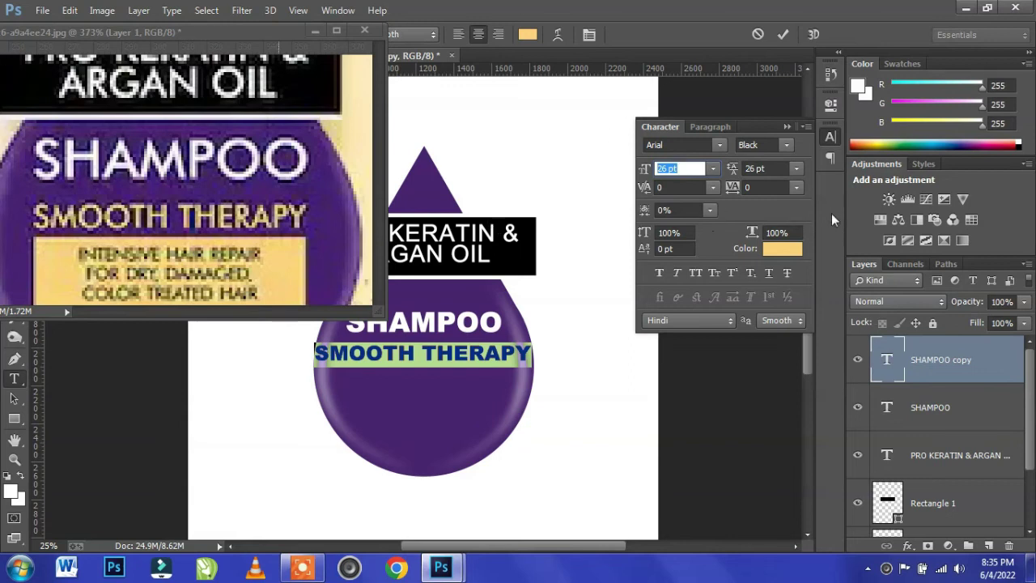
{"action": "left_click", "coordinate": [782, 35]}
Position SMOOTH THERAPY beneath SHAMPOO and scale it down to fit the drop.
{"action": "left_click_drag", "start_coordinate": [454, 364], "coordinate": [531, 350]}
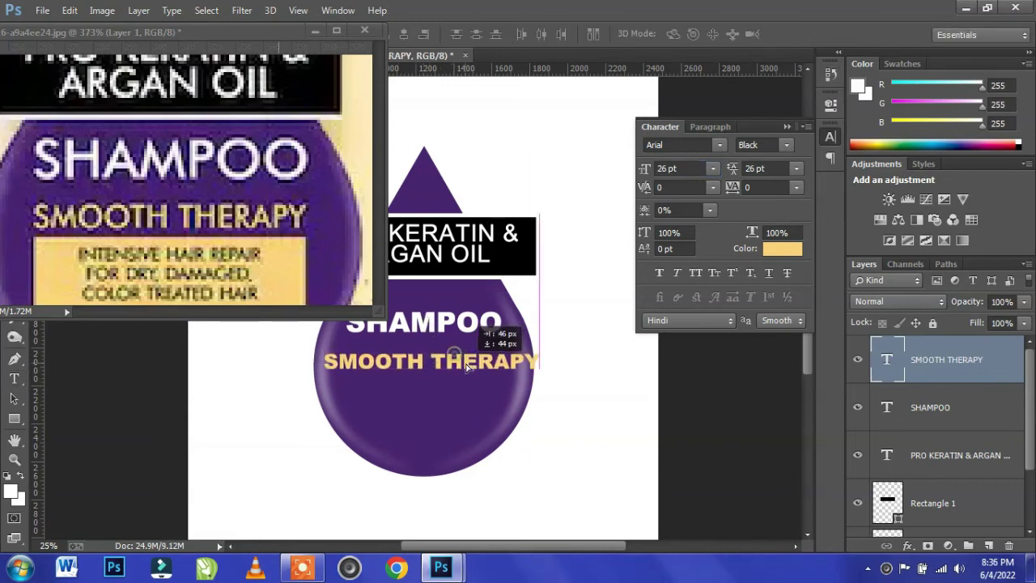
{"action": "left_click", "coordinate": [533, 350]}
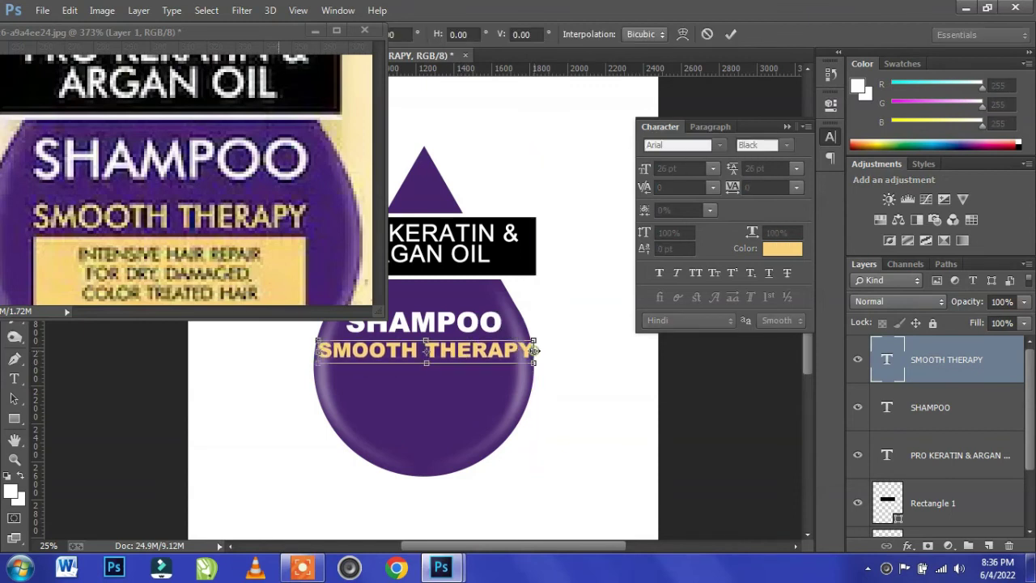
{"action": "left_click_drag", "start_coordinate": [534, 342], "coordinate": [508, 343]}
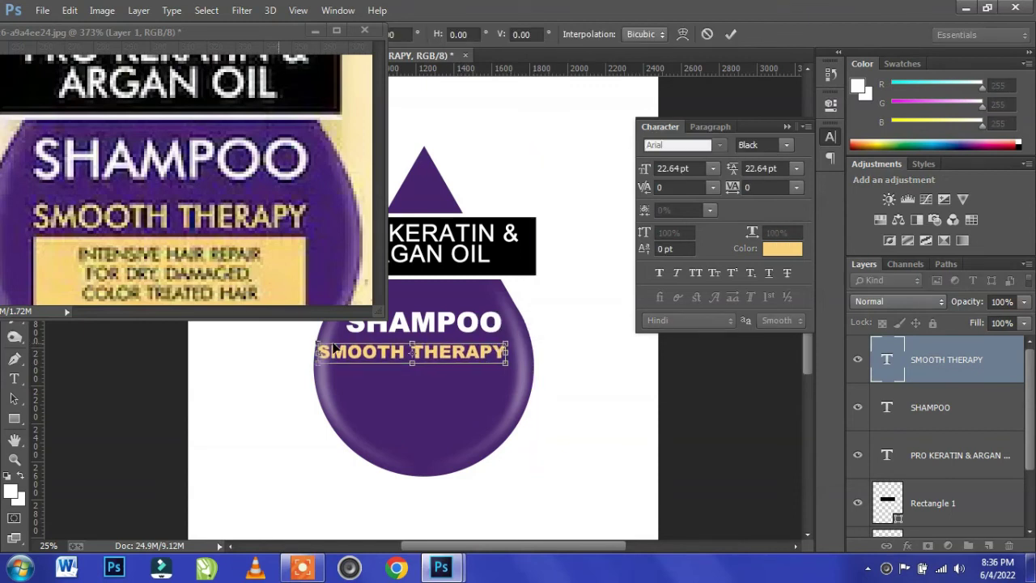
{"action": "left_click_drag", "start_coordinate": [319, 354], "coordinate": [339, 354]}
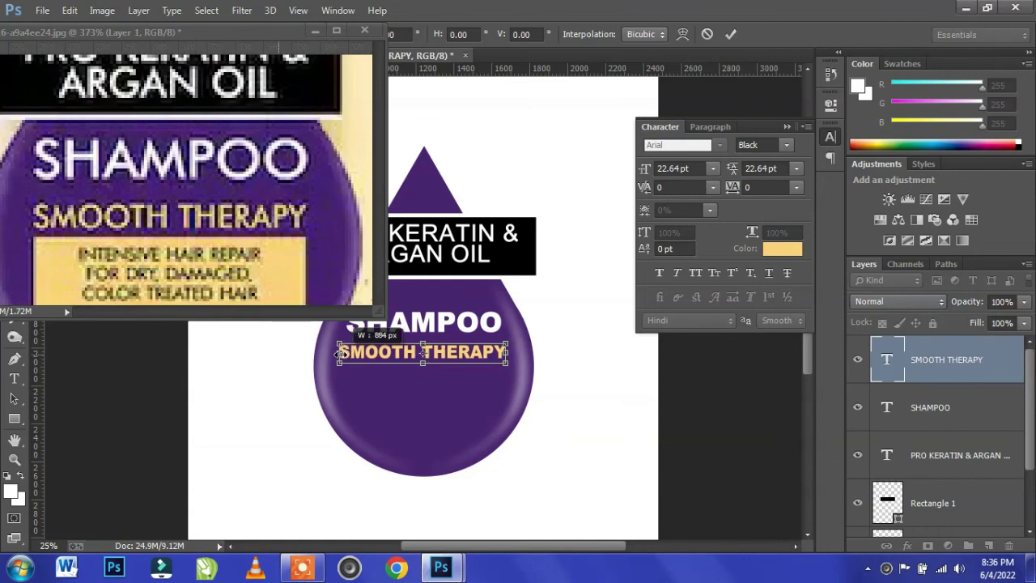
{"action": "key", "text": "Return"}
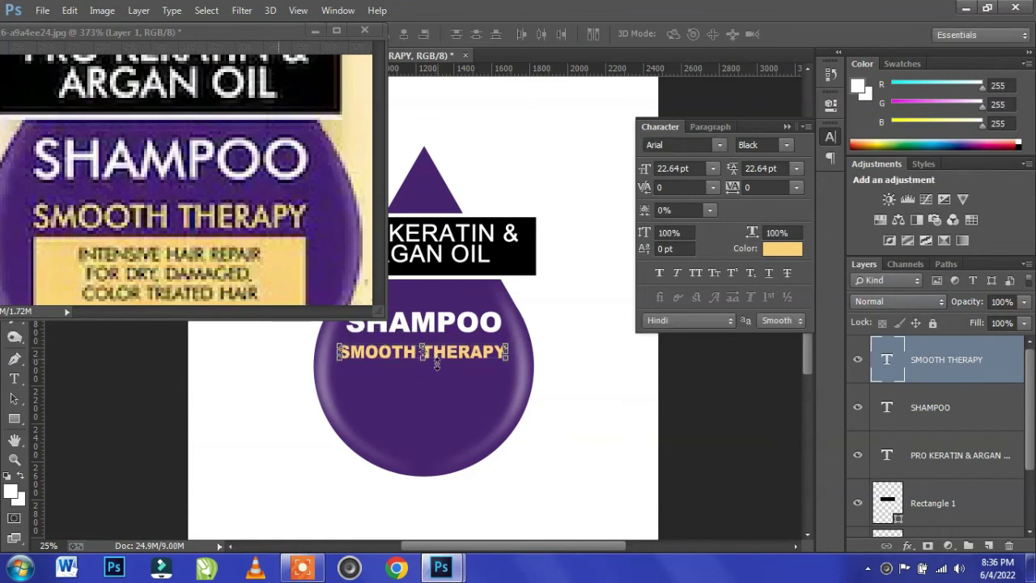
{"action": "scroll", "coordinate": [954, 374], "scroll_direction": "down", "scroll_amount": 2}
{"action": "scroll", "coordinate": [954, 374], "scroll_direction": "up", "scroll_amount": 2}
{"action": "left_click", "coordinate": [13, 420]}
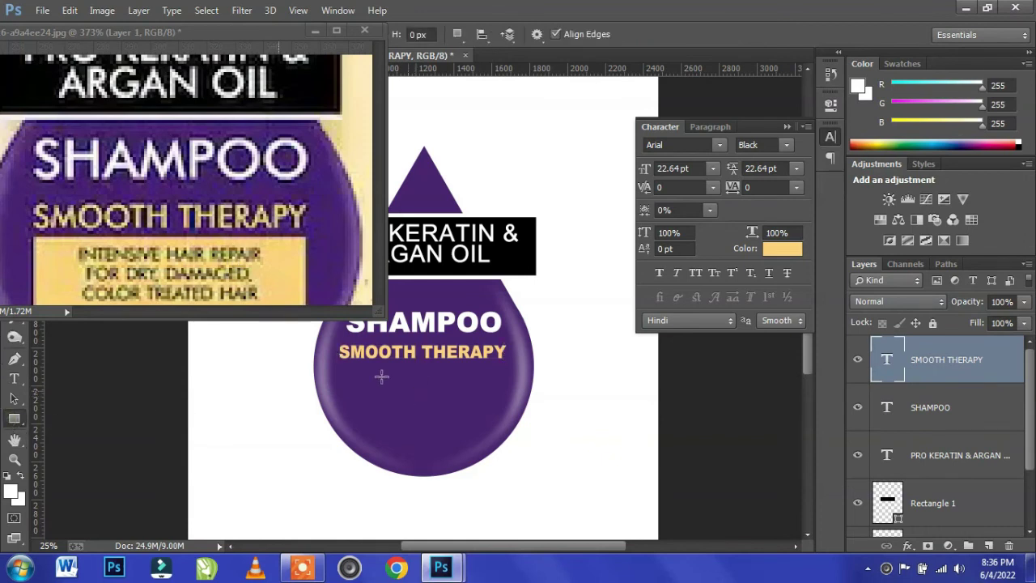
Draw a box below SMOOTH THERAPY and fill it with the reference label's pale yellow.
{"action": "left_click_drag", "start_coordinate": [341, 364], "coordinate": [504, 413]}
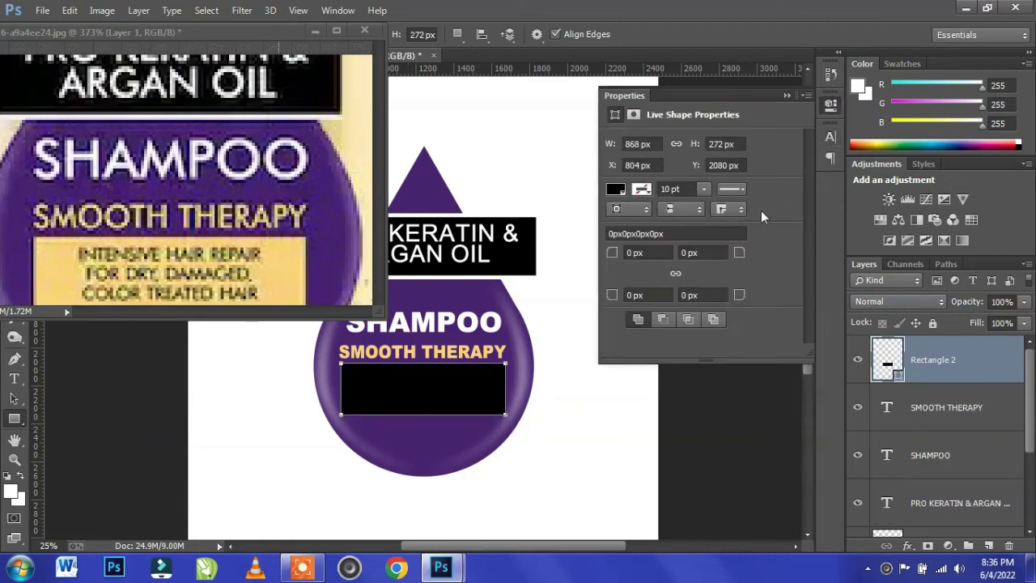
{"action": "left_click", "coordinate": [617, 191]}
{"action": "left_click", "coordinate": [769, 231]}
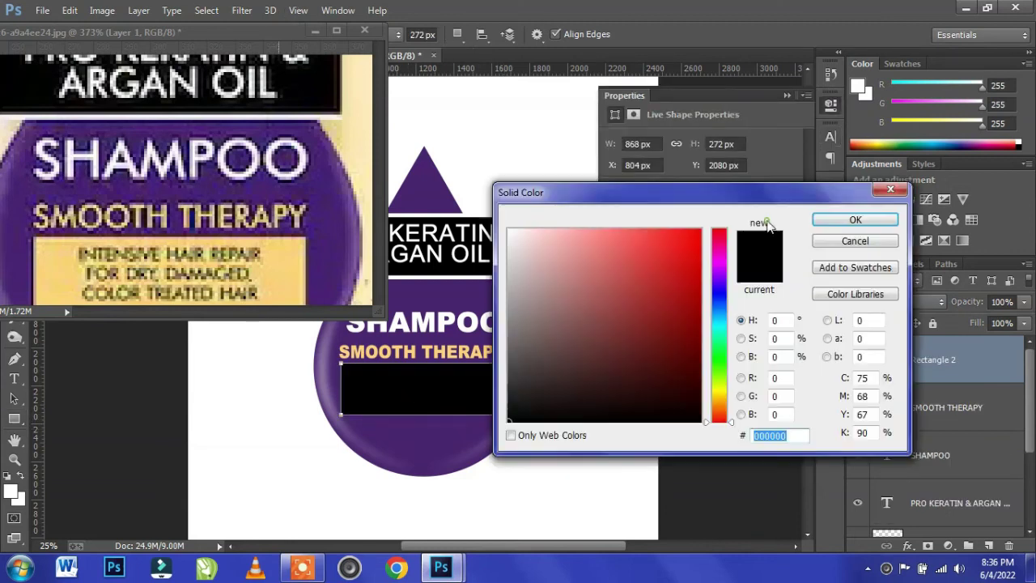
{"action": "left_click", "coordinate": [284, 256]}
{"action": "left_click", "coordinate": [856, 223]}
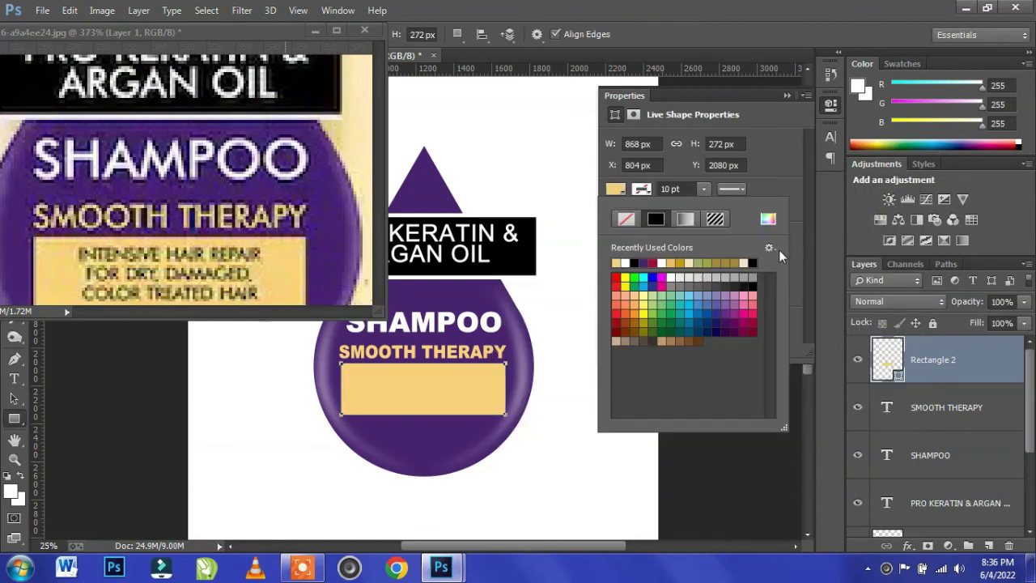
{"action": "key", "text": "v"}
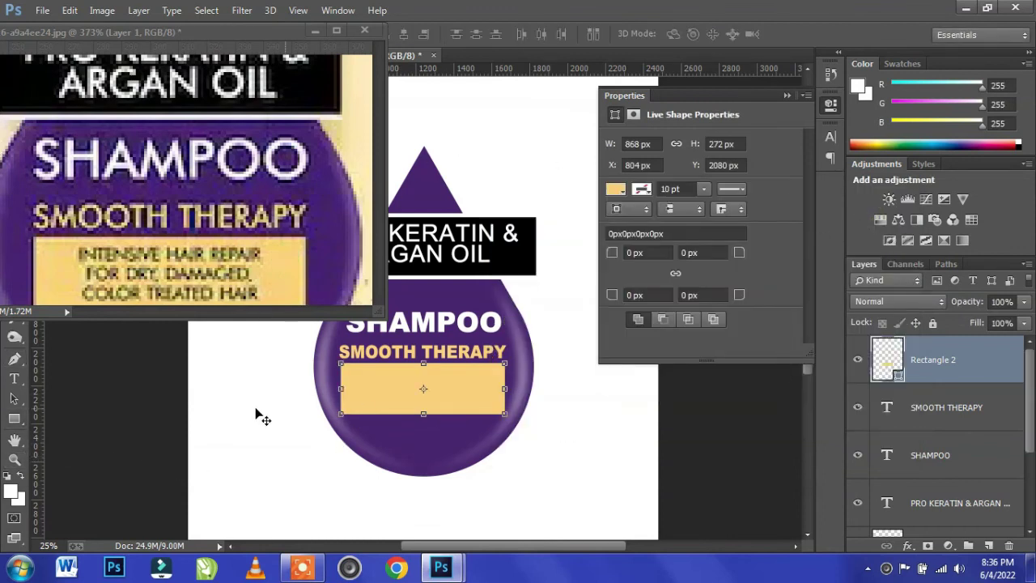
{"action": "left_click", "coordinate": [251, 272]}
{"action": "scroll", "coordinate": [251, 272], "scroll_direction": "down", "scroll_amount": 2}
{"action": "scroll", "coordinate": [251, 272], "scroll_direction": "down", "scroll_amount": 2}
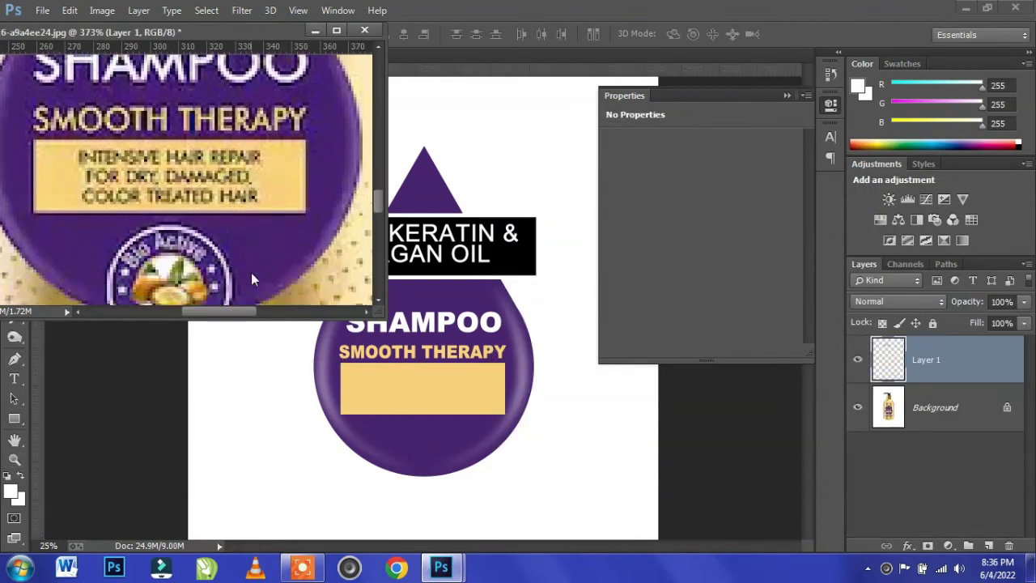
{"action": "left_click", "coordinate": [385, 397]}
Copy the SHAMPOO text onto the yellow box and bring it above the box.
{"action": "left_click", "coordinate": [422, 324]}
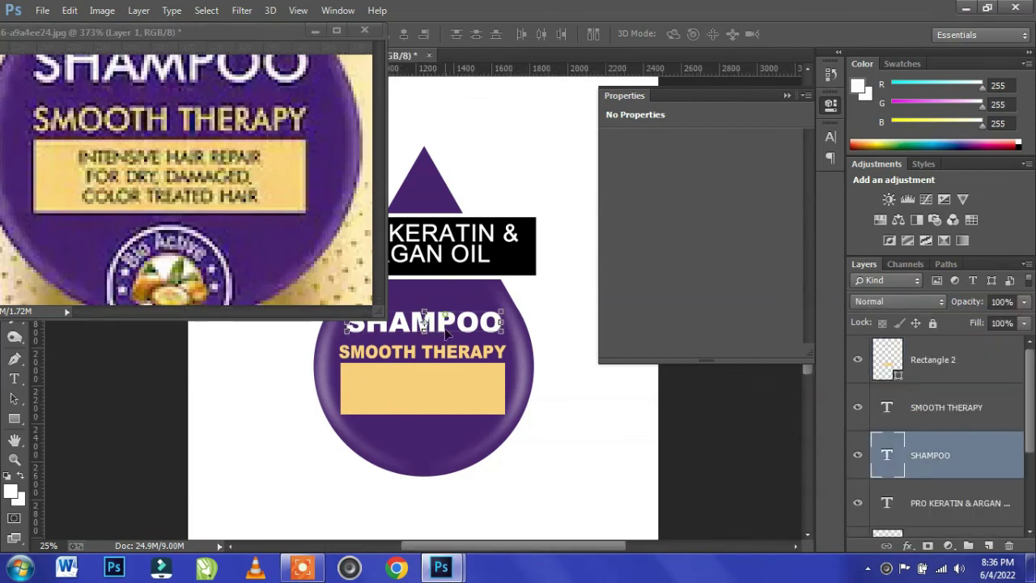
{"action": "left_click_drag", "start_coordinate": [446, 334], "coordinate": [450, 390]}
{"action": "key", "text": "ctrl+shift+bracketright"}
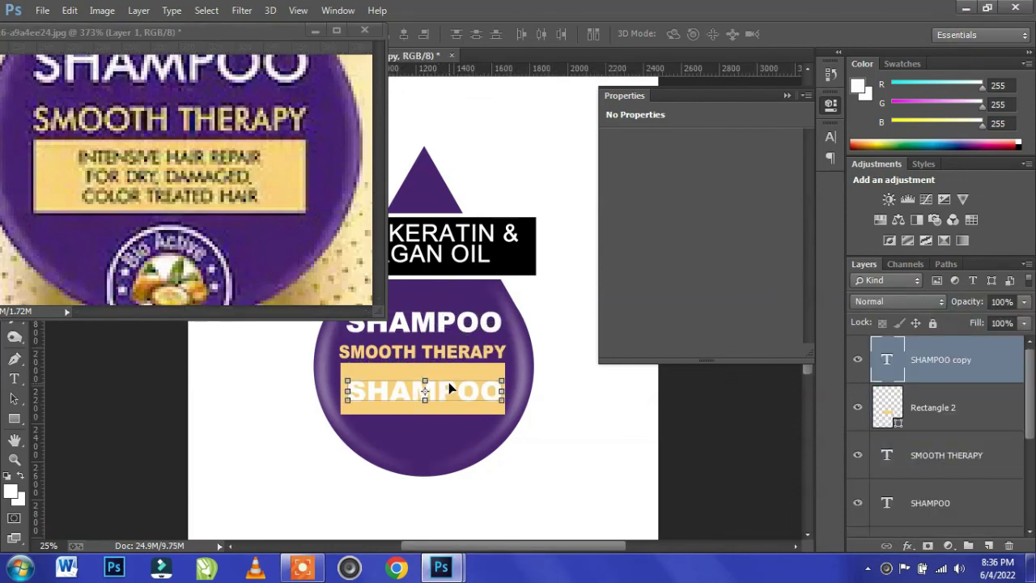
{"action": "double_click", "coordinate": [887, 359]}
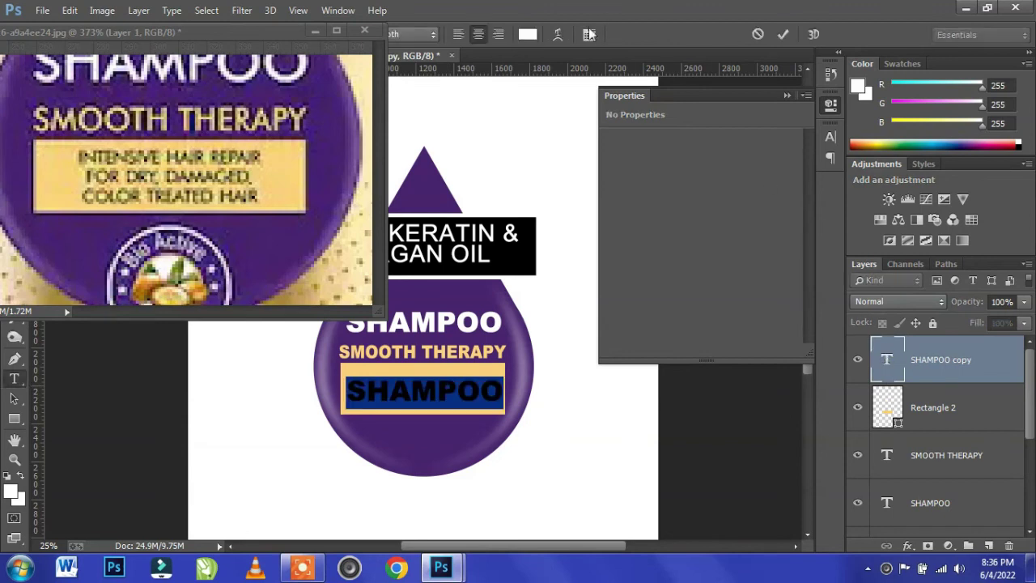
Make the copied text 20 pt Regular, black (000000) and faux bold.
{"action": "left_click", "coordinate": [832, 140]}
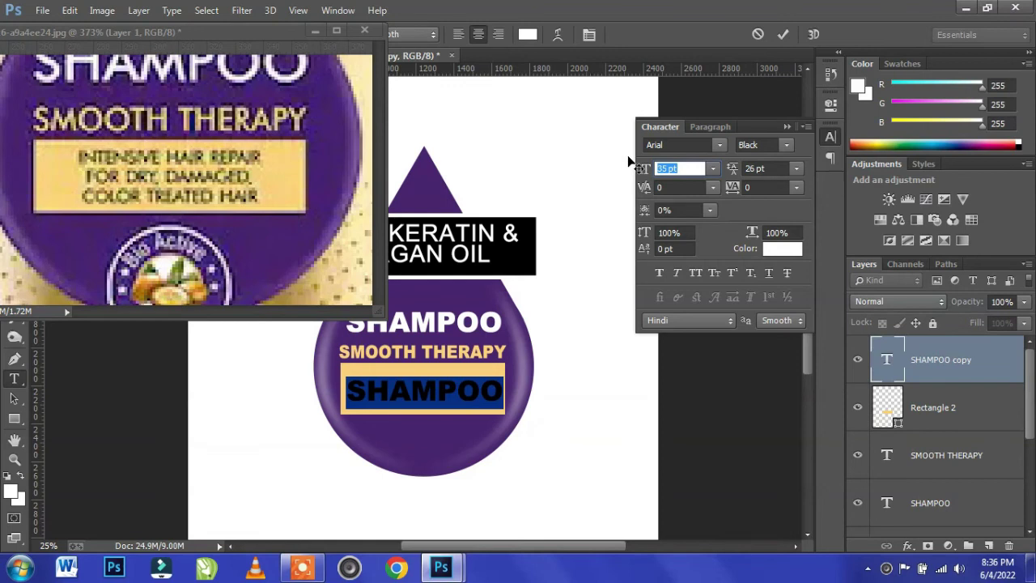
{"action": "type", "text": "20"}
{"action": "key", "text": "Return"}
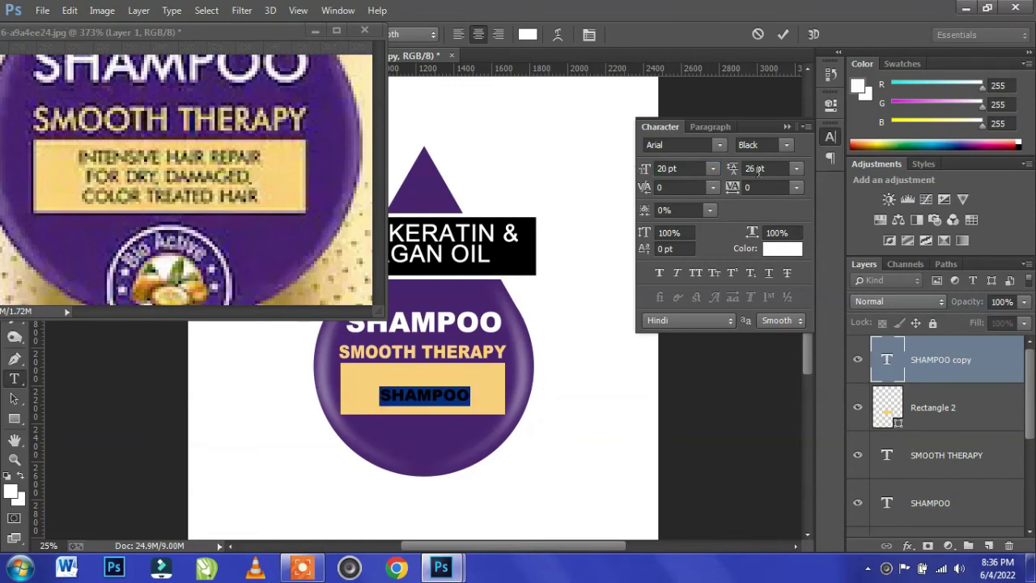
{"action": "left_click", "coordinate": [765, 145]}
{"action": "left_click", "coordinate": [757, 174]}
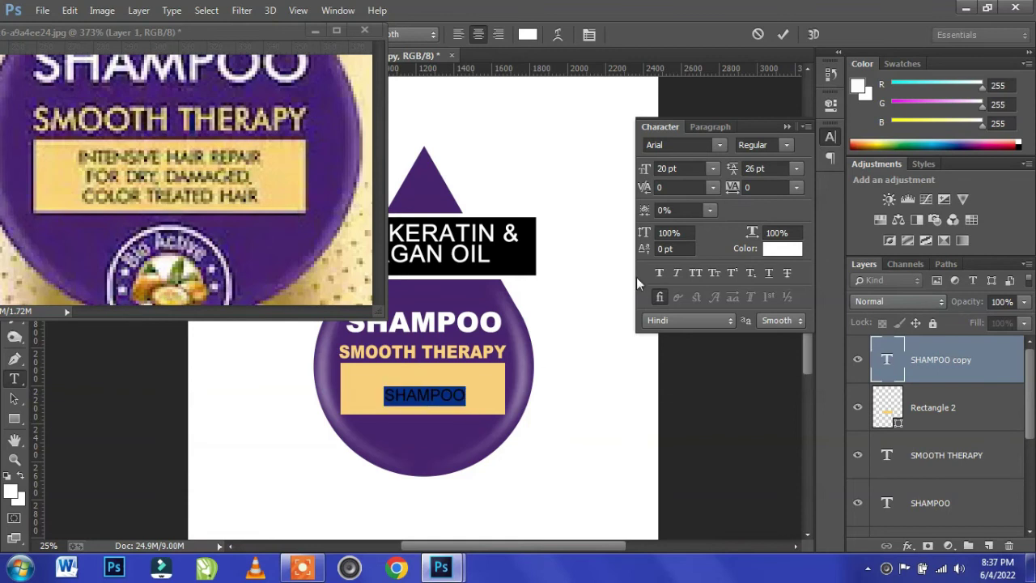
{"action": "left_click", "coordinate": [789, 250]}
{"action": "type", "text": "000000"}
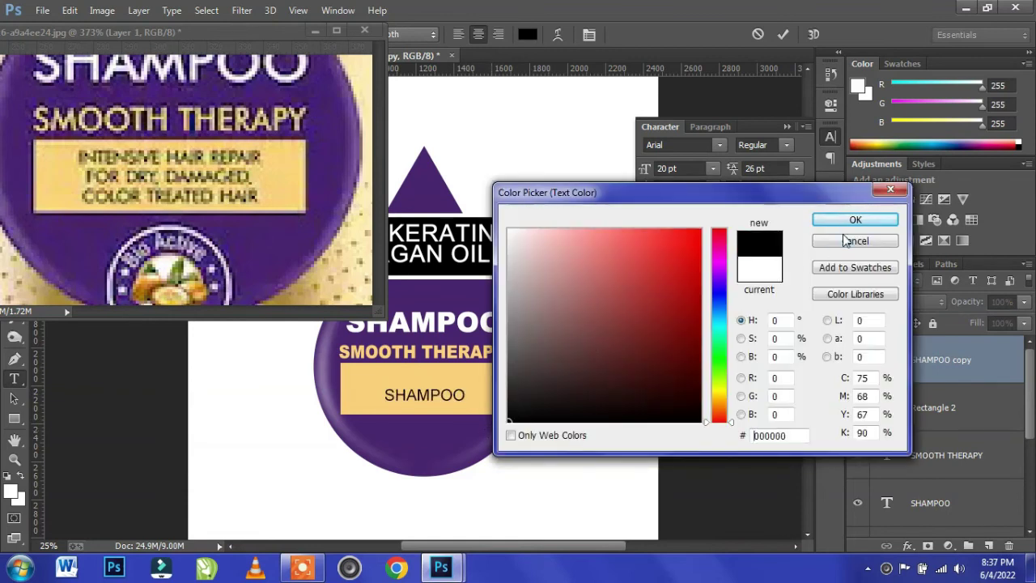
{"action": "left_click", "coordinate": [906, 216]}
{"action": "double_click", "coordinate": [462, 395]}
{"action": "left_click", "coordinate": [658, 272]}
{"action": "left_click", "coordinate": [468, 394]}
Retype the box text as the INTOSTYLE HAIR REPAIR wording from the reference.
{"action": "key", "text": "ctrl+a"}
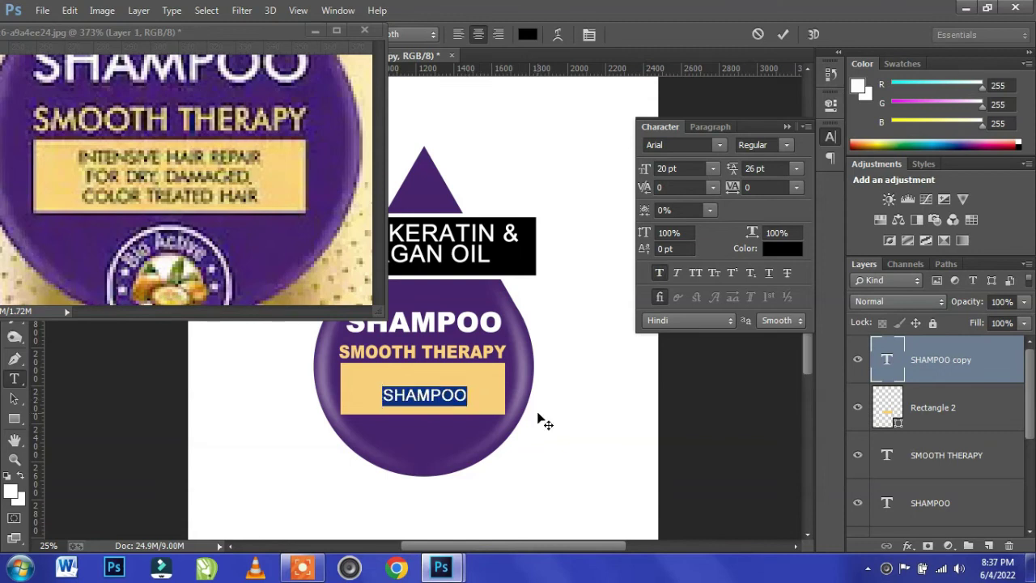
{"action": "type", "text": "INTOSTYLE HAIR REPAIR"}
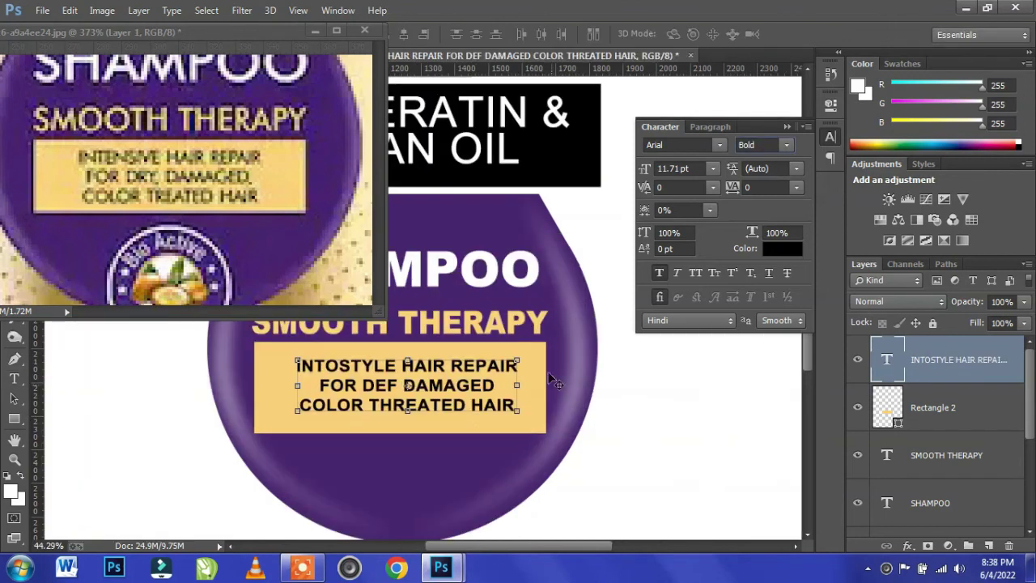
{"action": "left_click", "coordinate": [172, 246]}
{"action": "scroll", "coordinate": [172, 246], "scroll_direction": "down", "scroll_amount": 5}
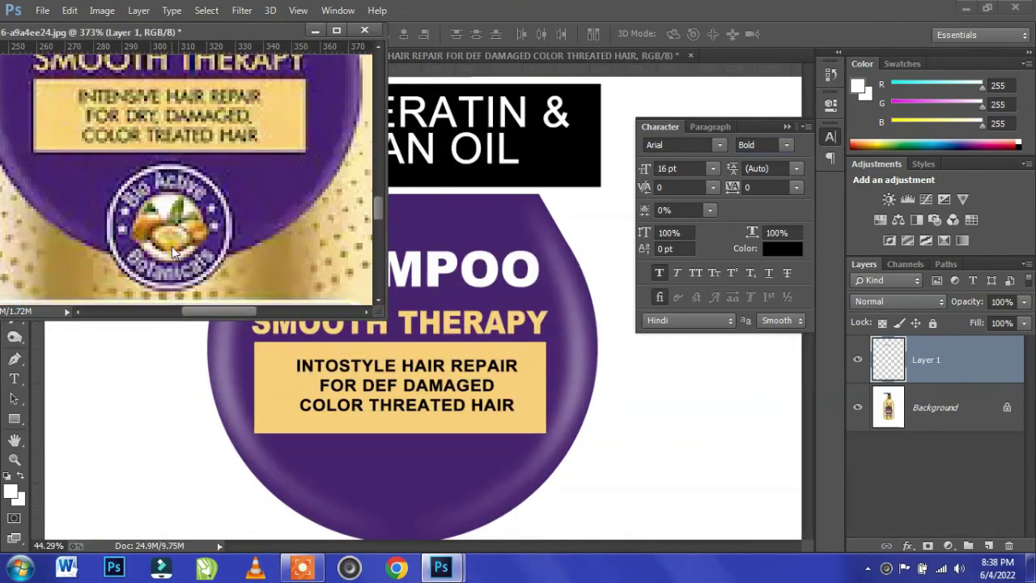
{"action": "scroll", "coordinate": [264, 272], "scroll_direction": "up", "scroll_amount": 5}
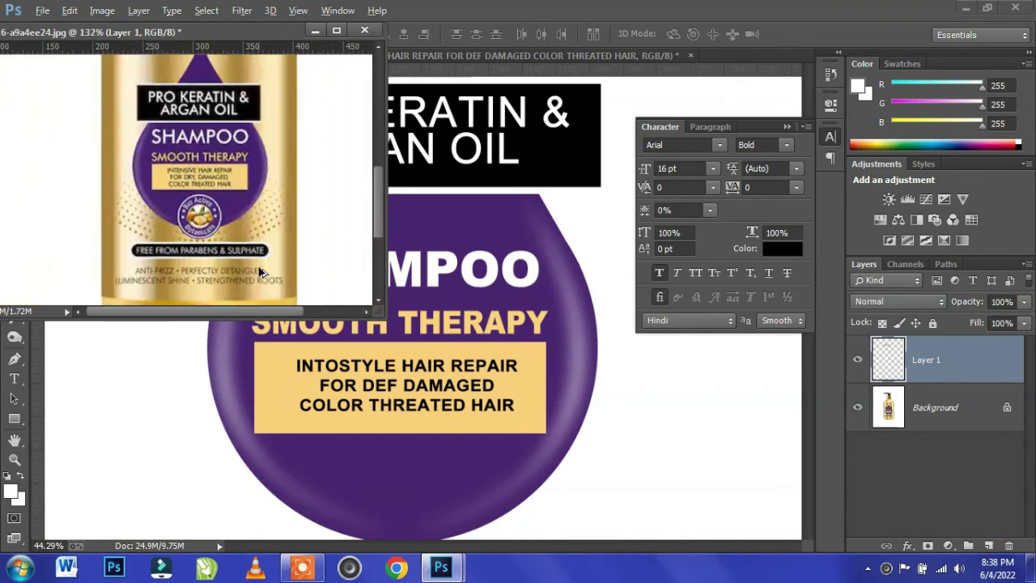
{"action": "left_click", "coordinate": [443, 421]}
{"action": "scroll", "coordinate": [441, 416], "scroll_direction": "down", "scroll_amount": 2}
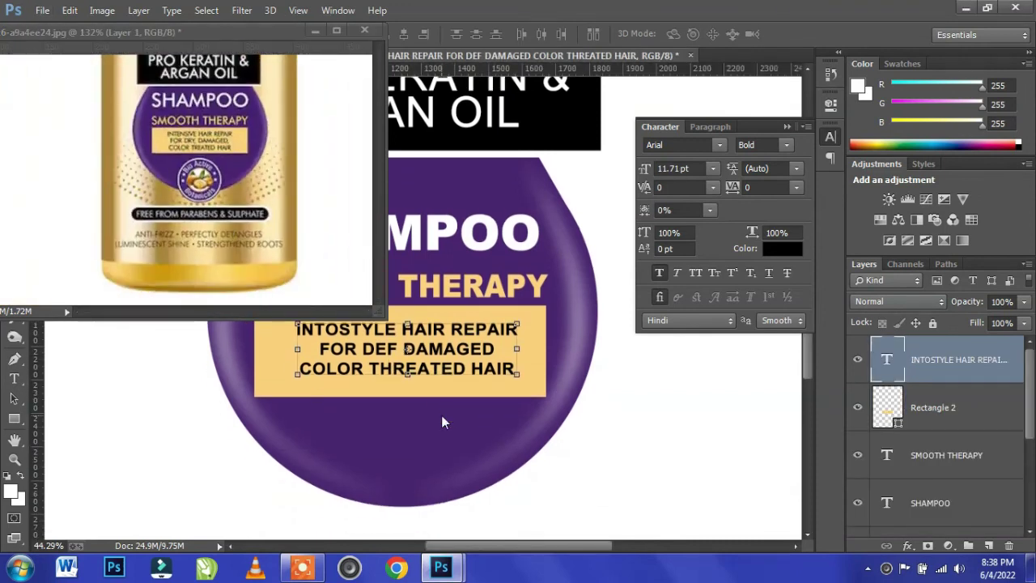
{"action": "key", "text": "ctrl+t"}
{"action": "key", "text": "Return"}
Raise the yellow box's bottom edge so it fits the text.
{"action": "left_click", "coordinate": [648, 412]}
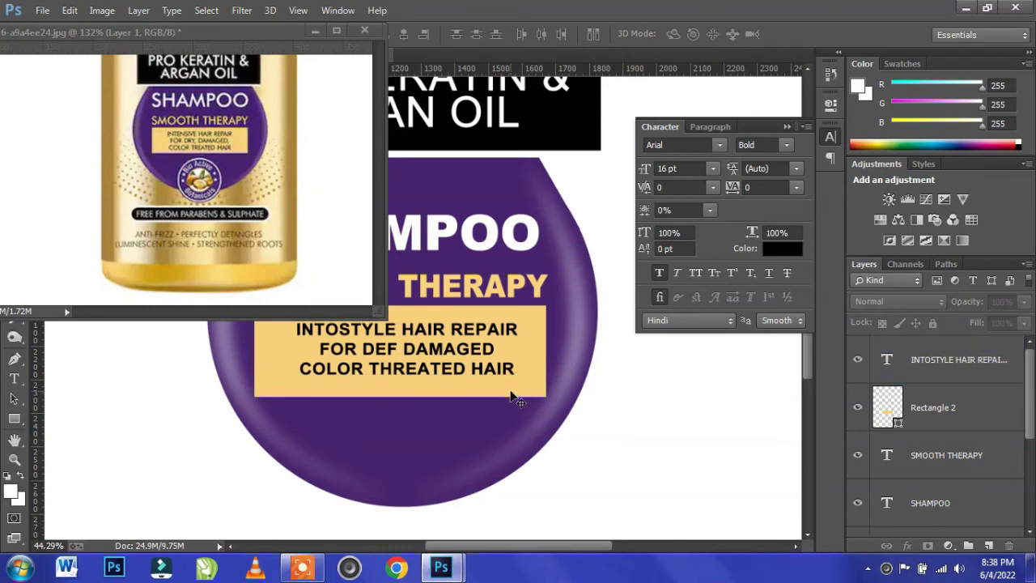
{"action": "left_click", "coordinate": [512, 396]}
{"action": "key", "text": "ctrl+t"}
{"action": "left_click_drag", "start_coordinate": [400, 397], "coordinate": [400, 389]}
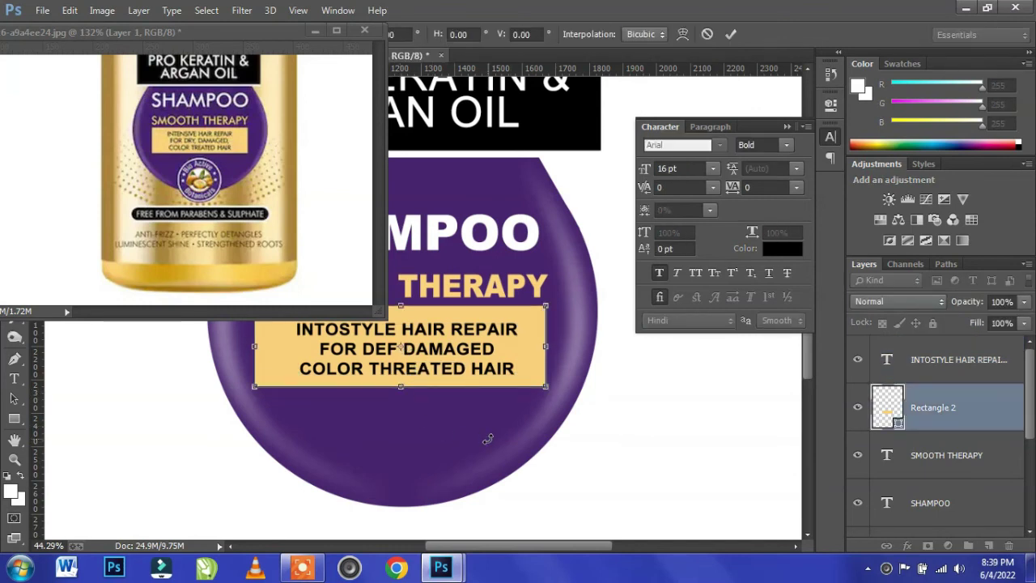
{"action": "scroll", "coordinate": [462, 376], "scroll_direction": "down", "scroll_amount": 2}
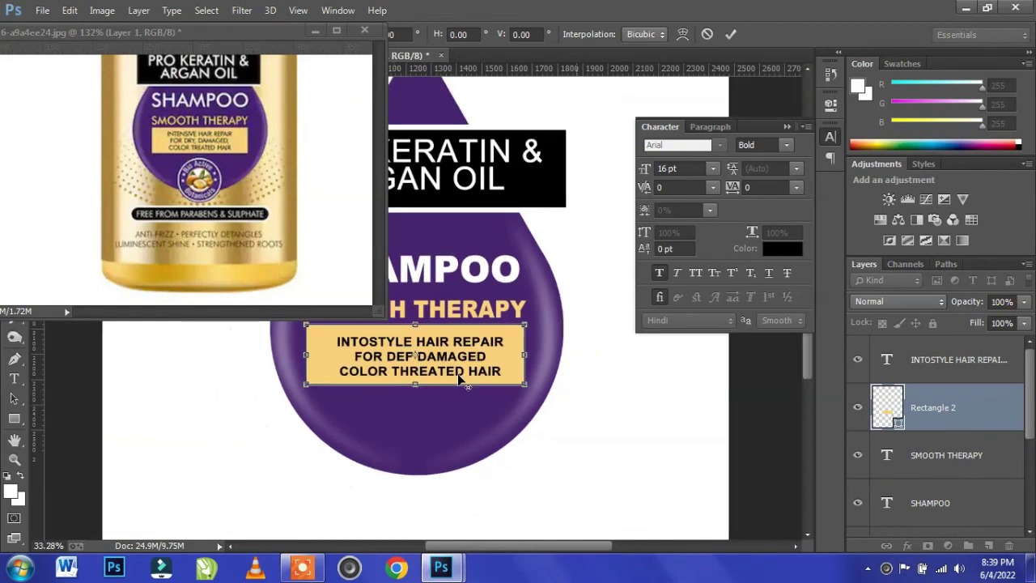
{"action": "scroll", "coordinate": [462, 377], "scroll_direction": "down", "scroll_amount": 3}
{"action": "scroll", "coordinate": [936, 443], "scroll_direction": "down", "scroll_amount": 5}
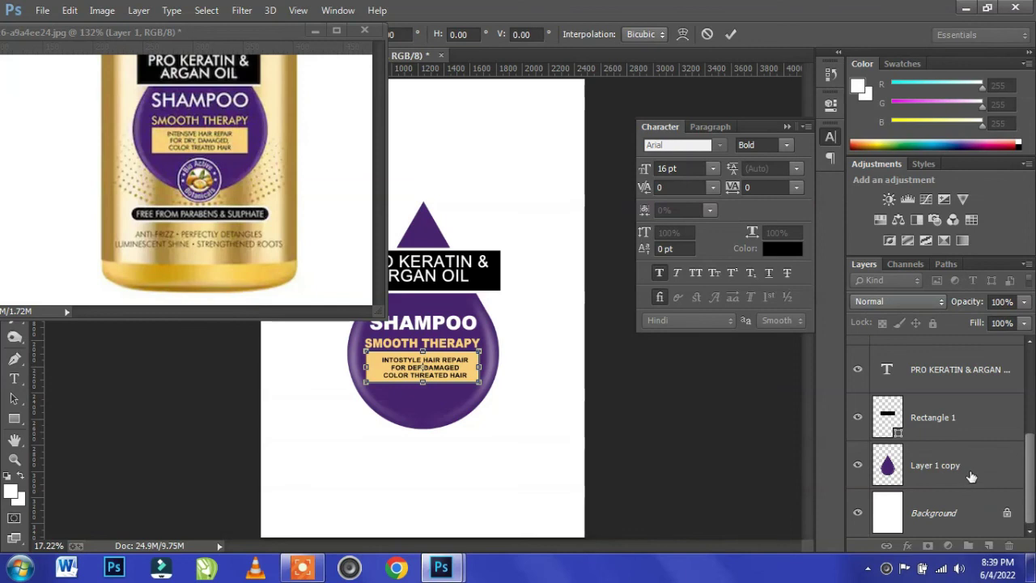
{"action": "scroll", "coordinate": [965, 468], "scroll_direction": "up", "scroll_amount": 3}
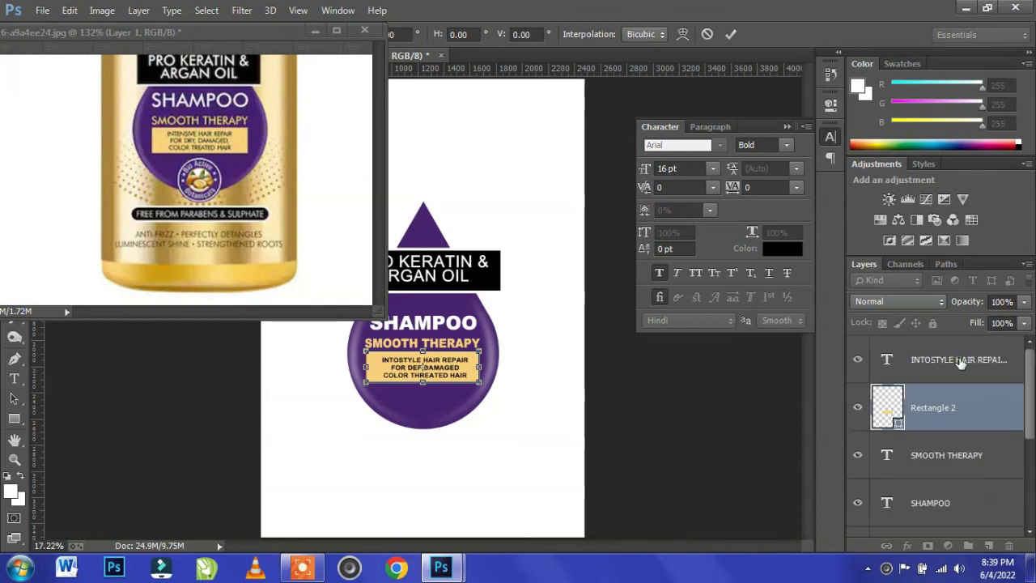
{"action": "left_click", "coordinate": [730, 34]}
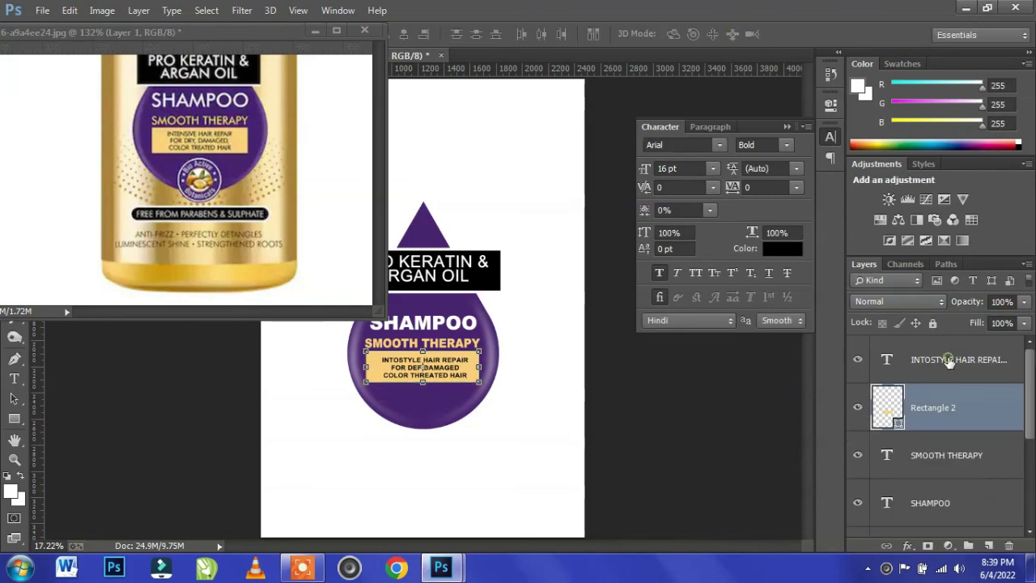
{"action": "scroll", "coordinate": [944, 359], "scroll_direction": "down", "scroll_amount": 5}
{"action": "left_click", "coordinate": [945, 465], "text": "shift"}
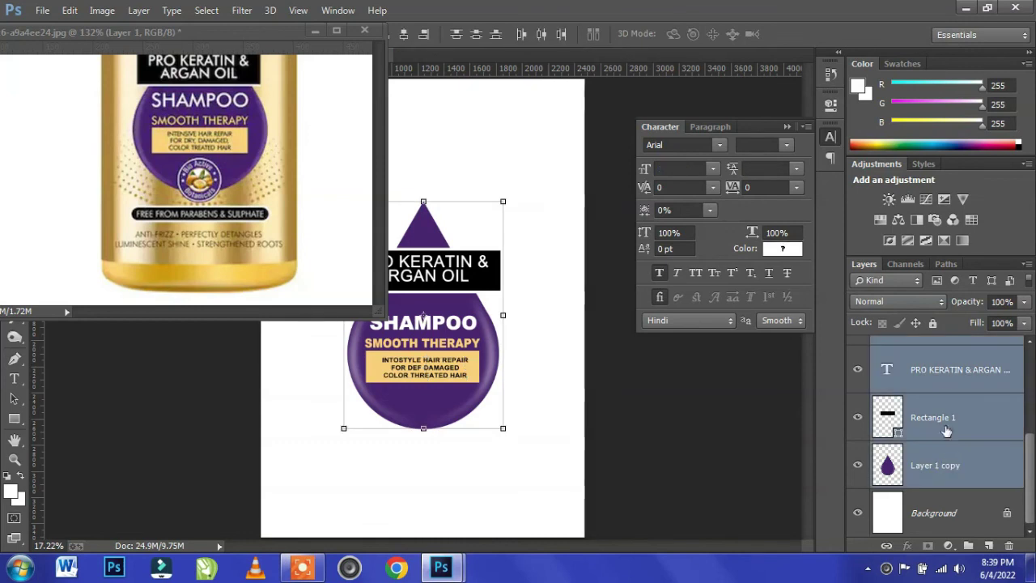
Convert the selected teardrop label layers into one smart object.
{"action": "scroll", "coordinate": [950, 388], "scroll_direction": "up", "scroll_amount": 3}
{"action": "right_click", "coordinate": [964, 375]}
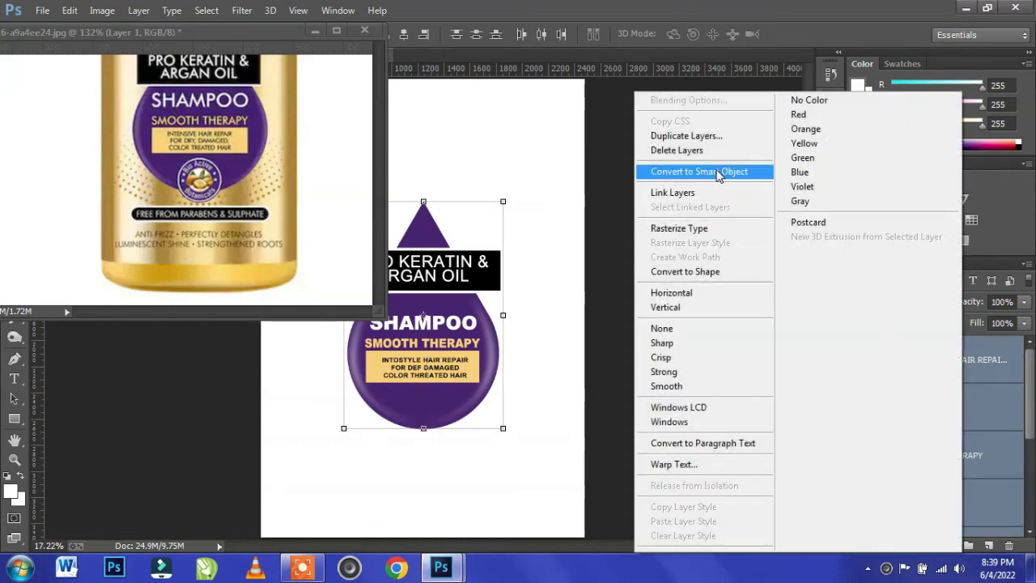
{"action": "left_click", "coordinate": [718, 172]}
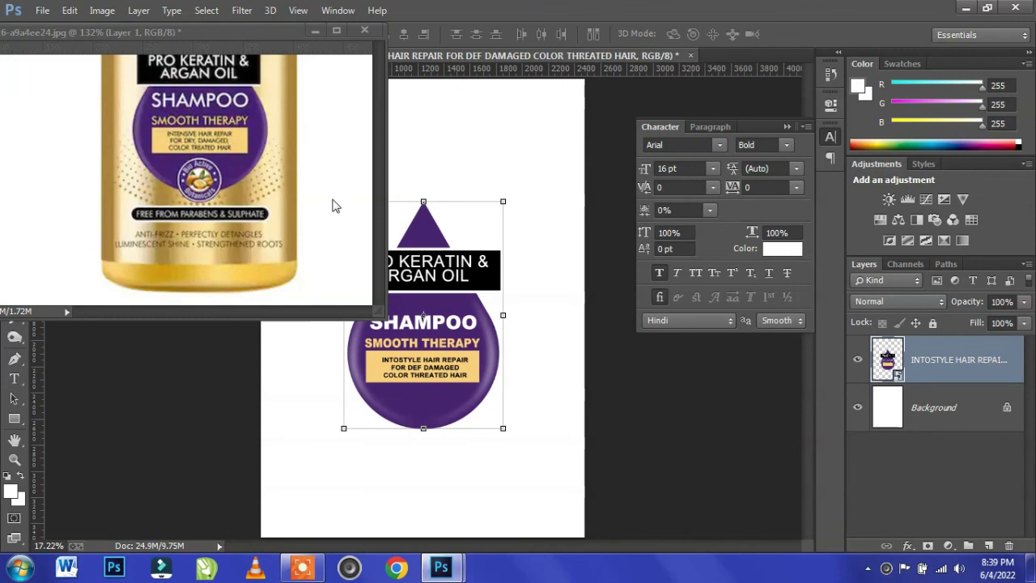
{"action": "mouse_move", "coordinate": [248, 29]}
{"action": "left_mouse_down"}
{"action": "mouse_move", "coordinate": [238, 100]}
{"action": "mouse_move", "coordinate": [225, 102]}
{"action": "mouse_move", "coordinate": [774, 51]}
{"action": "left_mouse_up"}
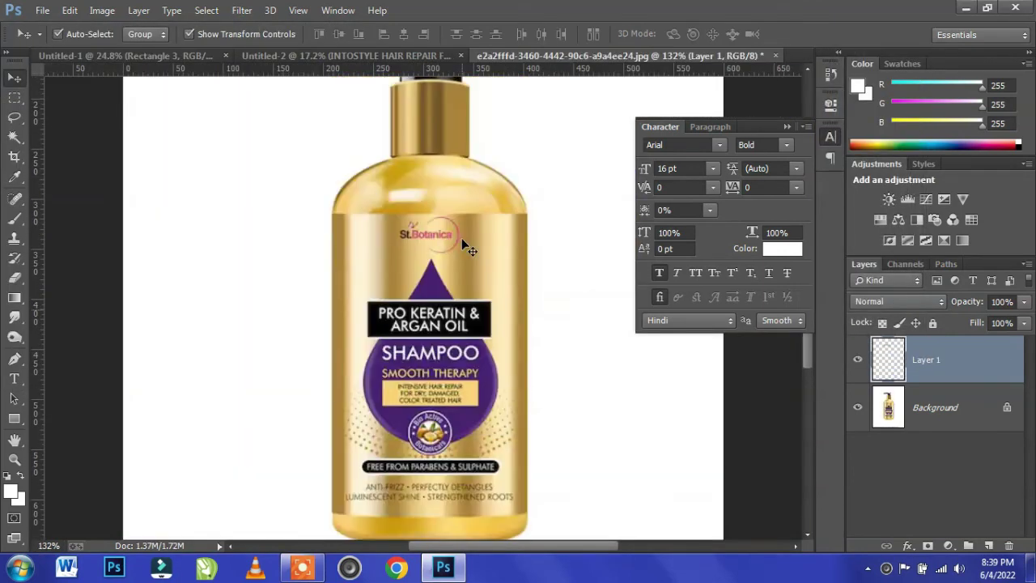
{"action": "key", "text": "ctrl+Tab"}
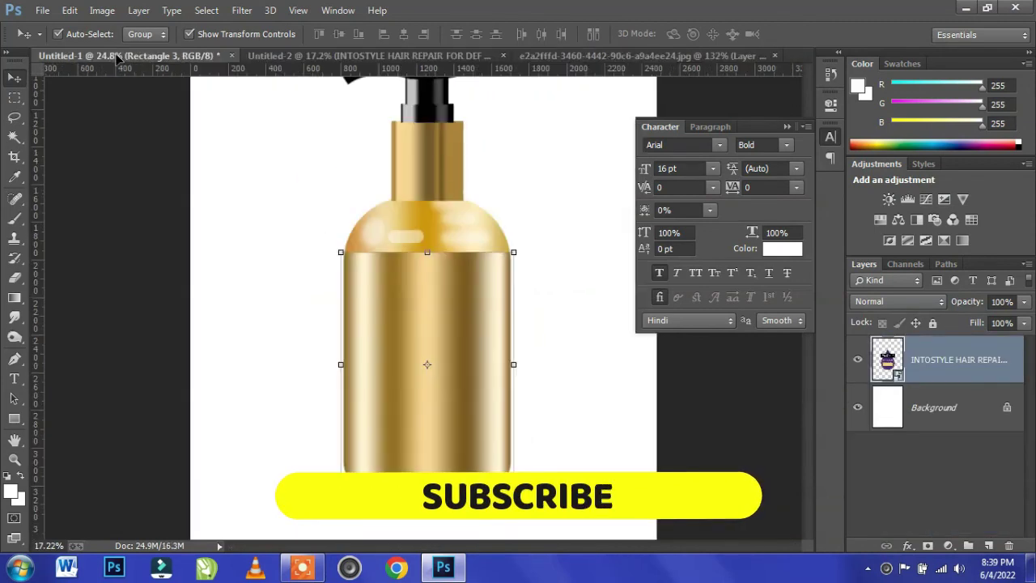
Drag the purple teardrop label into the bottle document and scale it to about 54% on the bottle.
{"action": "mouse_move", "coordinate": [316, 279]}
{"action": "left_mouse_down"}
{"action": "mouse_move", "coordinate": [394, 288]}
{"action": "mouse_move", "coordinate": [519, 262]}
{"action": "left_mouse_up"}
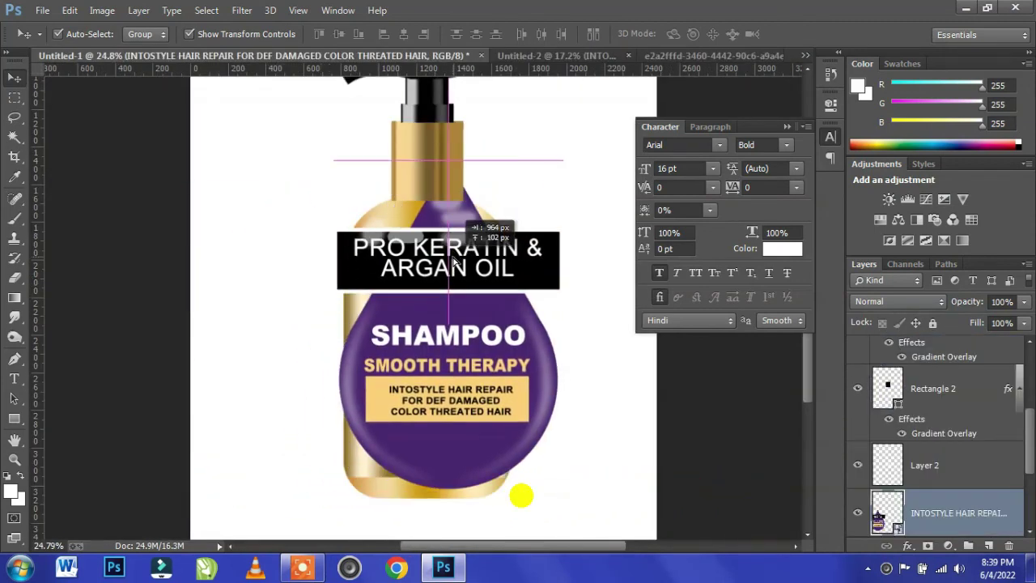
{"action": "key", "text": "ctrl+t"}
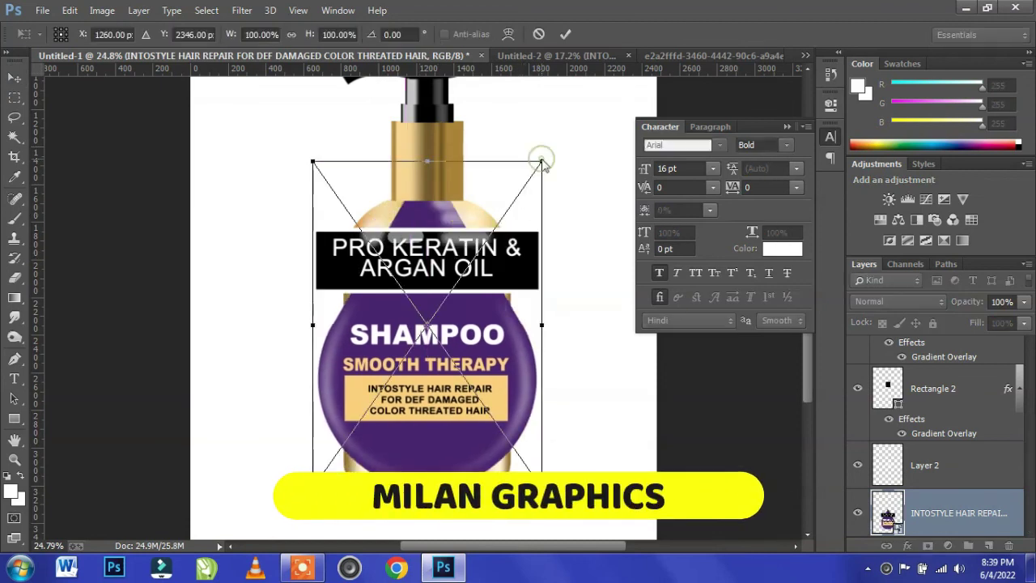
{"action": "left_click_drag", "start_coordinate": [541, 160], "coordinate": [502, 218]}
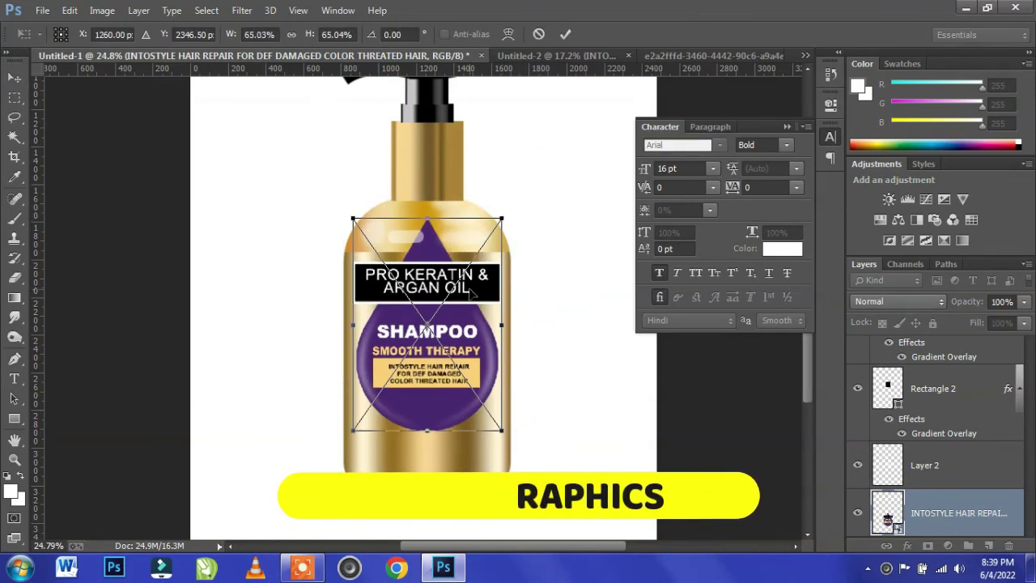
{"action": "left_click_drag", "start_coordinate": [465, 298], "coordinate": [461, 314]}
{"action": "left_click_drag", "start_coordinate": [502, 232], "coordinate": [488, 243]}
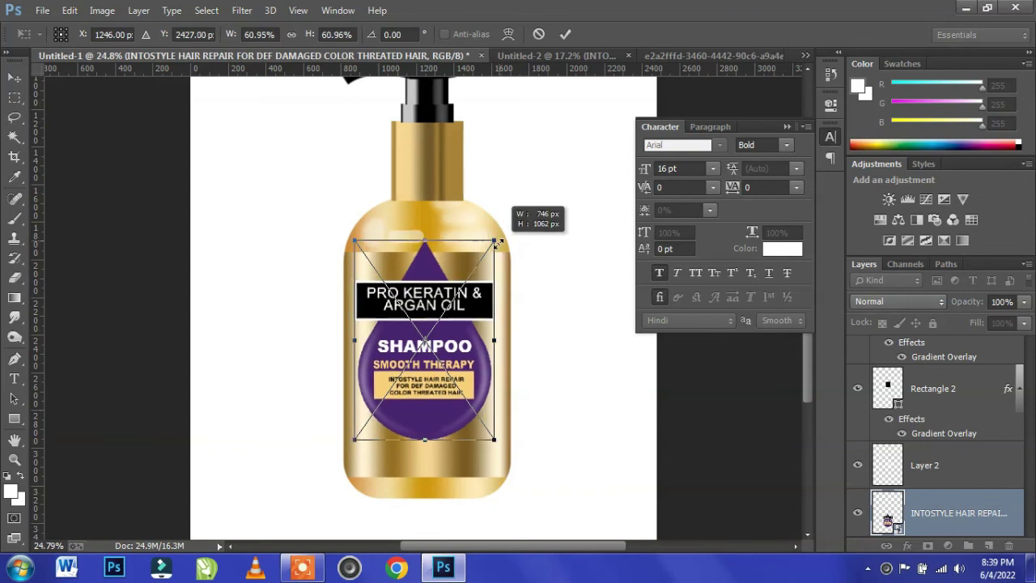
{"action": "left_click_drag", "start_coordinate": [463, 310], "coordinate": [467, 322]}
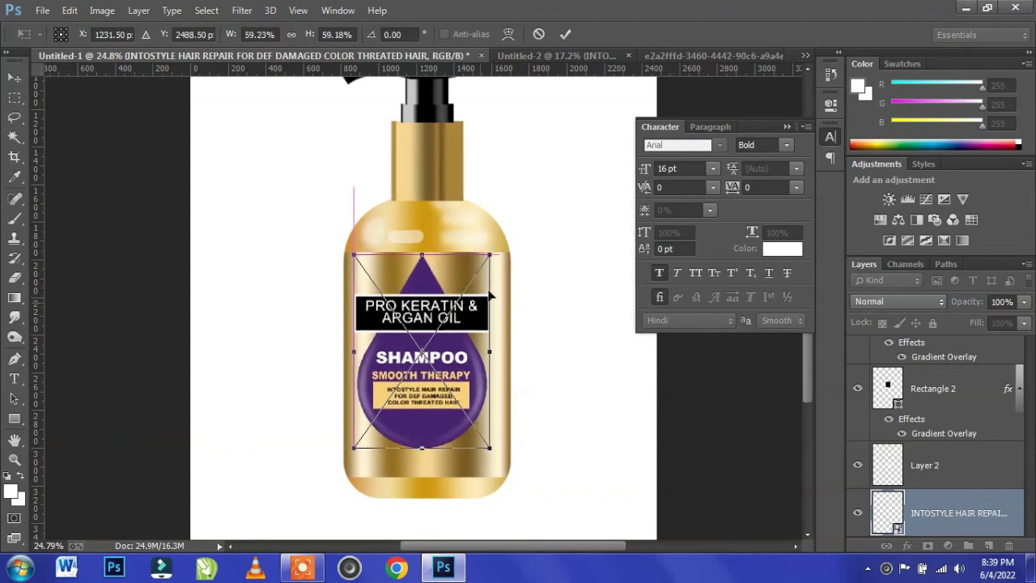
{"action": "left_click_drag", "start_coordinate": [490, 255], "coordinate": [483, 264]}
{"action": "left_click_drag", "start_coordinate": [464, 318], "coordinate": [468, 309]}
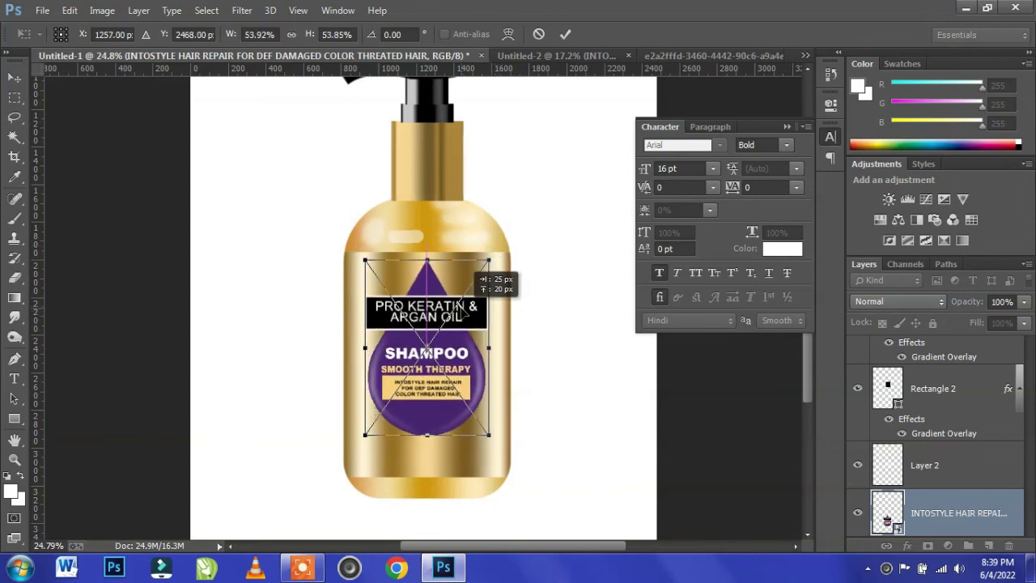
{"action": "key", "text": "Return"}
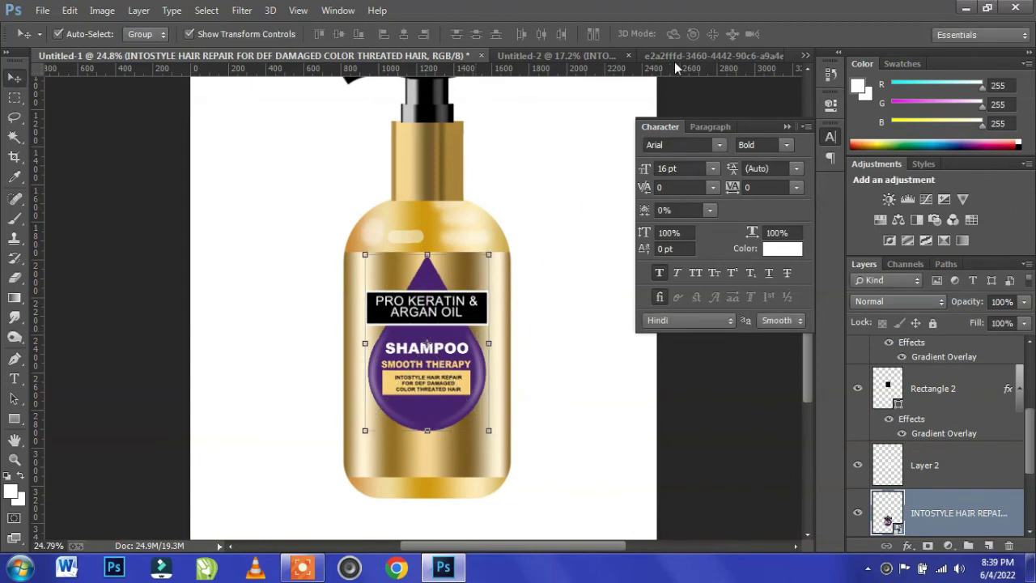
Compare the label placement against the reference bottle photo, then return to the mock-up.
{"action": "left_click", "coordinate": [536, 55]}
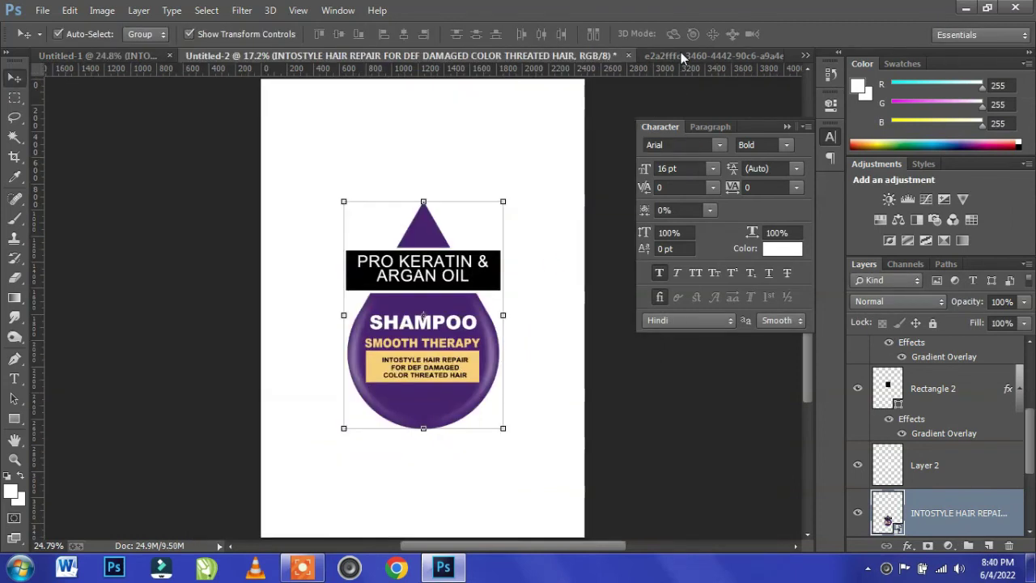
{"action": "left_click", "coordinate": [688, 55]}
{"action": "scroll", "coordinate": [454, 345], "scroll_direction": "down", "scroll_amount": 4}
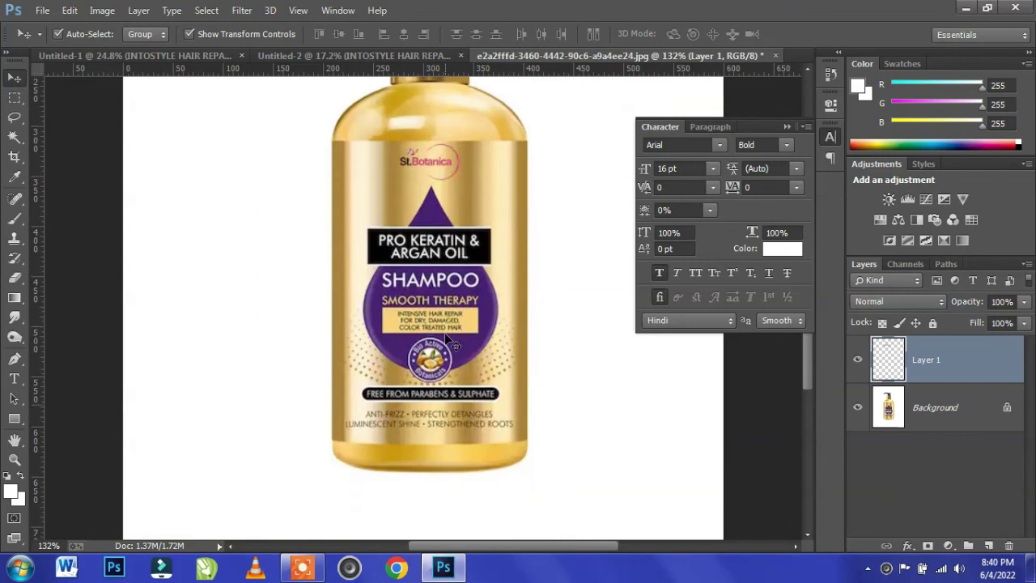
{"action": "scroll", "coordinate": [453, 344], "scroll_direction": "up", "scroll_amount": 1}
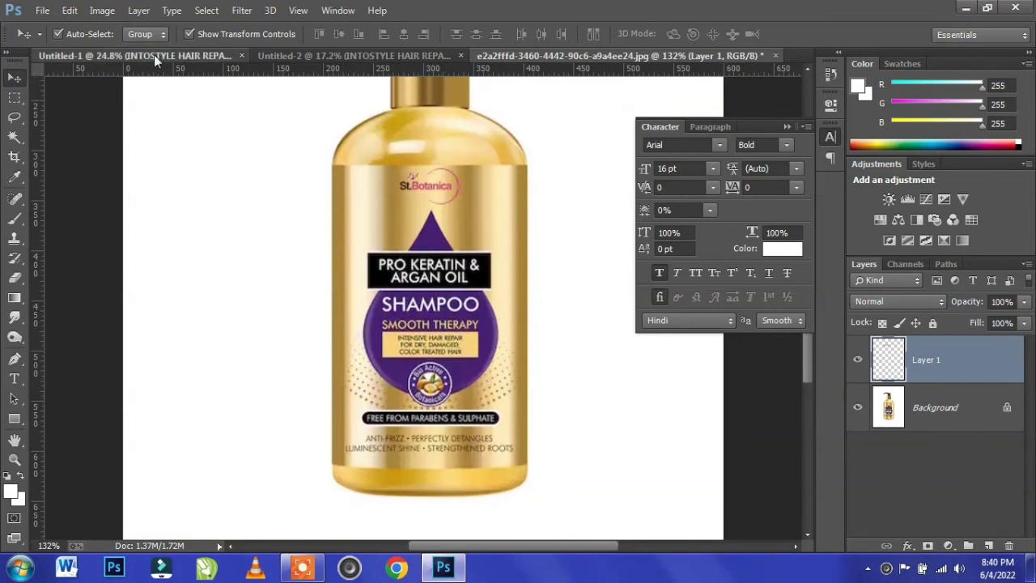
{"action": "left_click", "coordinate": [154, 55]}
Lower the label group and enlarge it to about 57% so it sits on the bottle body.
{"action": "left_click_drag", "start_coordinate": [478, 369], "coordinate": [479, 379]}
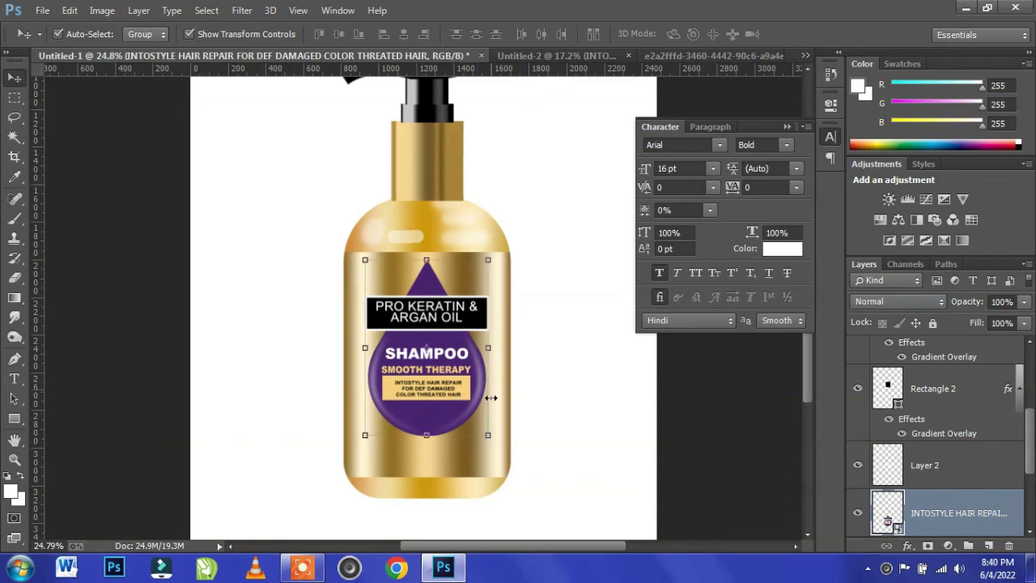
{"action": "left_click_drag", "start_coordinate": [485, 435], "coordinate": [486, 441]}
{"action": "key", "text": "ctrl+t"}
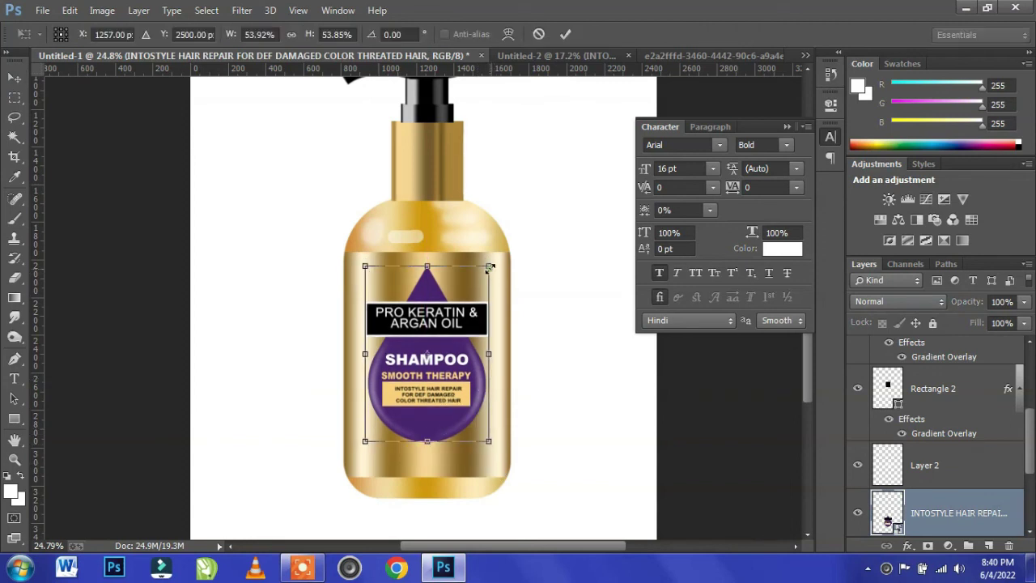
{"action": "left_click_drag", "start_coordinate": [494, 262], "coordinate": [498, 258]}
{"action": "left_click_drag", "start_coordinate": [447, 426], "coordinate": [447, 437]}
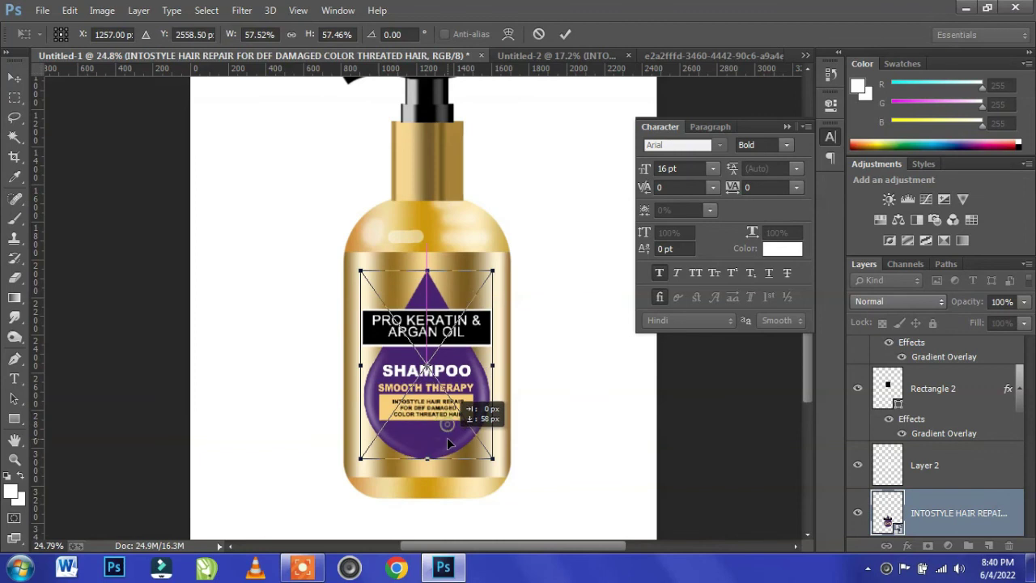
{"action": "key", "text": "Return"}
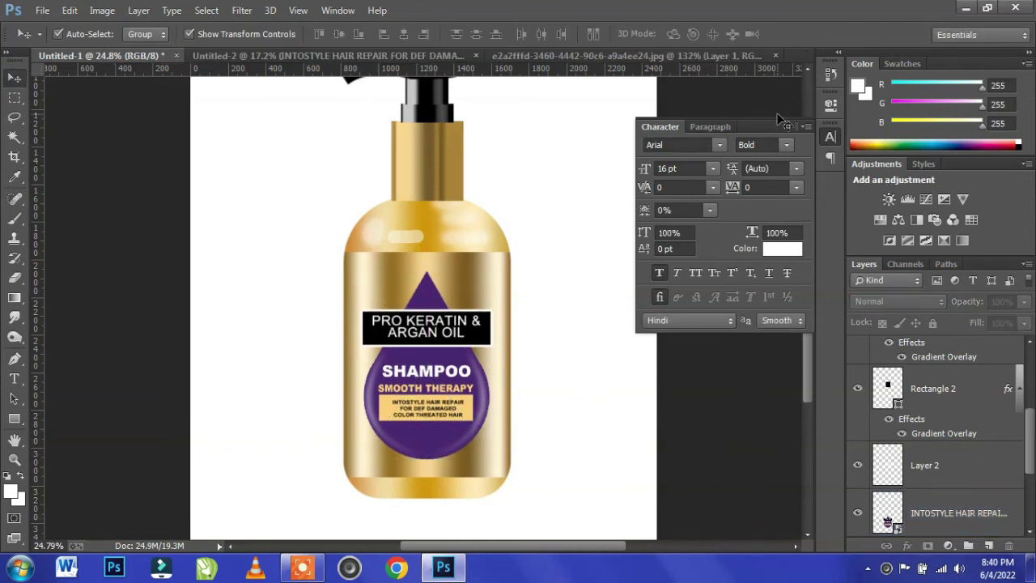
{"action": "left_click", "coordinate": [787, 127]}
Select every bottle layer and convert them into a single smart object.
{"action": "scroll", "coordinate": [576, 289], "scroll_direction": "down", "scroll_amount": 2}
{"action": "scroll", "coordinate": [577, 289], "scroll_direction": "down", "scroll_amount": 1}
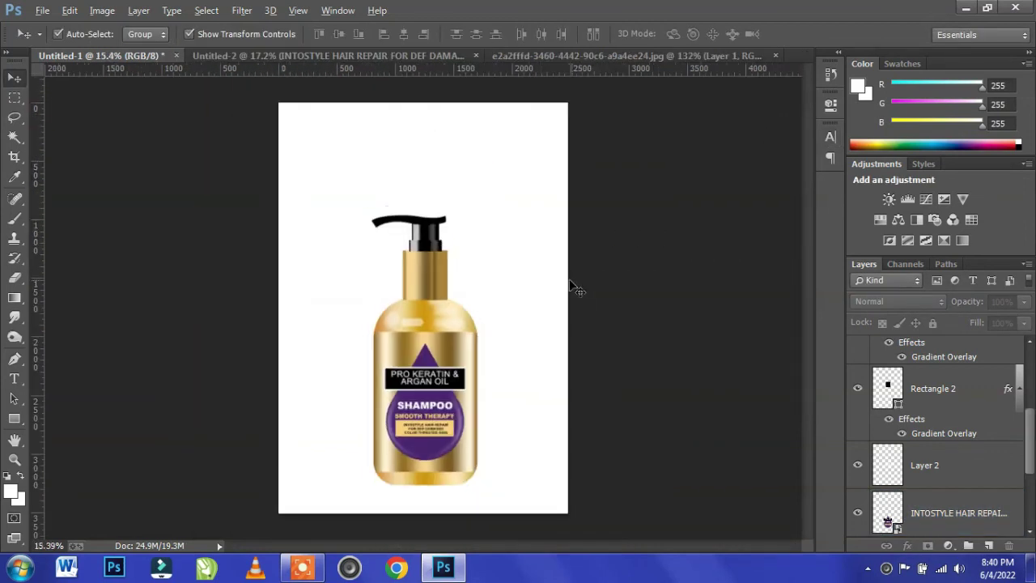
{"action": "left_click", "coordinate": [969, 349]}
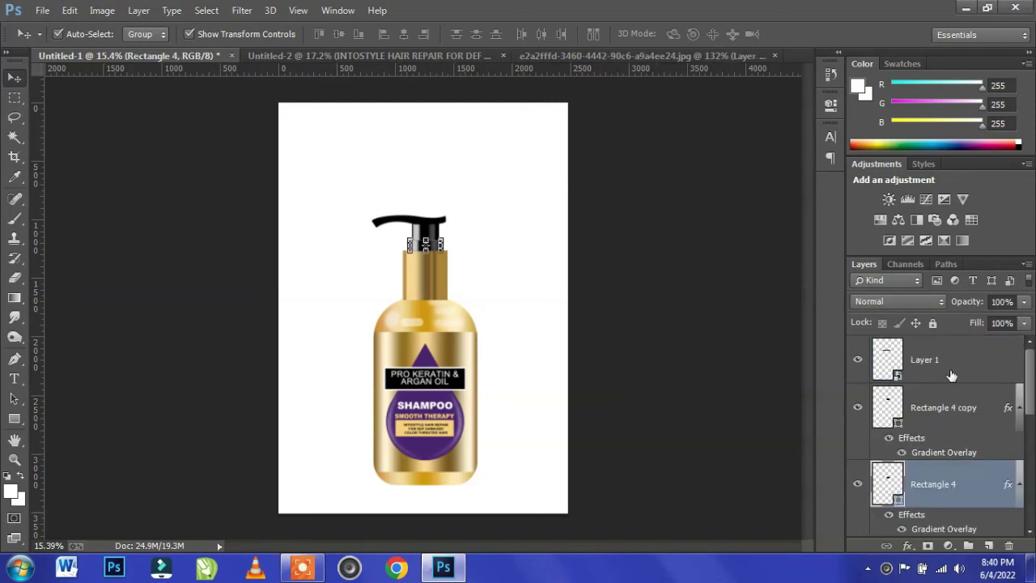
{"action": "left_click", "coordinate": [952, 375]}
{"action": "scroll", "coordinate": [924, 417], "scroll_direction": "down", "scroll_amount": 5}
{"action": "left_click", "coordinate": [969, 476], "text": "shift"}
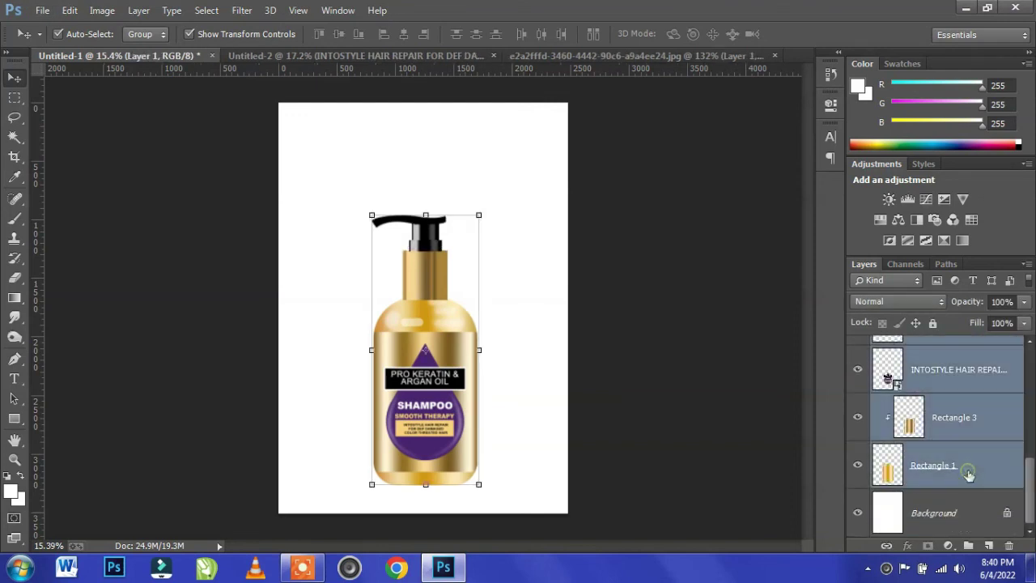
{"action": "right_click", "coordinate": [969, 476]}
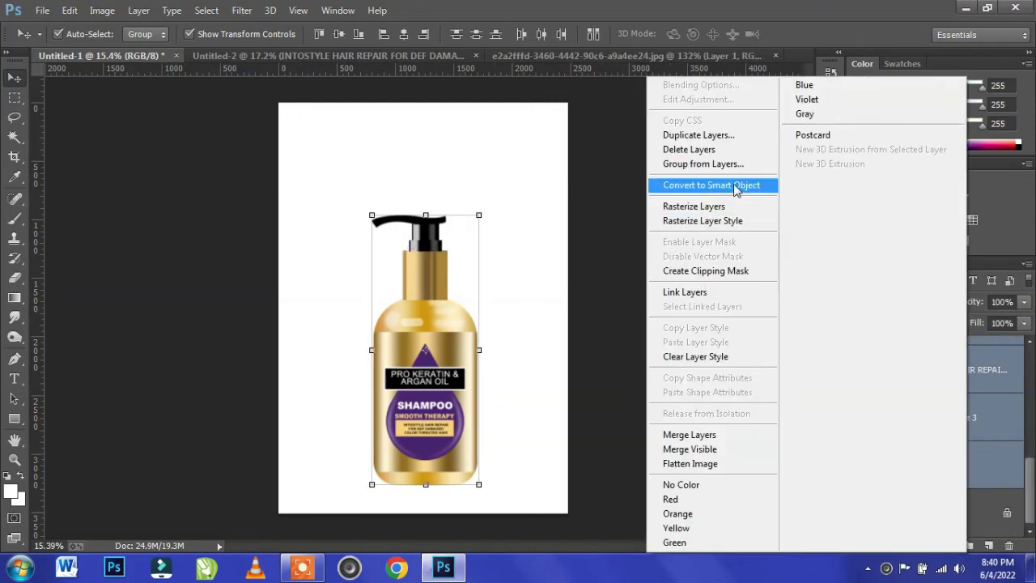
{"action": "left_click", "coordinate": [735, 187]}
Move the bottle up and add a white-filled new layer above the Background.
{"action": "left_click_drag", "start_coordinate": [459, 337], "coordinate": [453, 299]}
{"action": "left_click", "coordinate": [960, 412]}
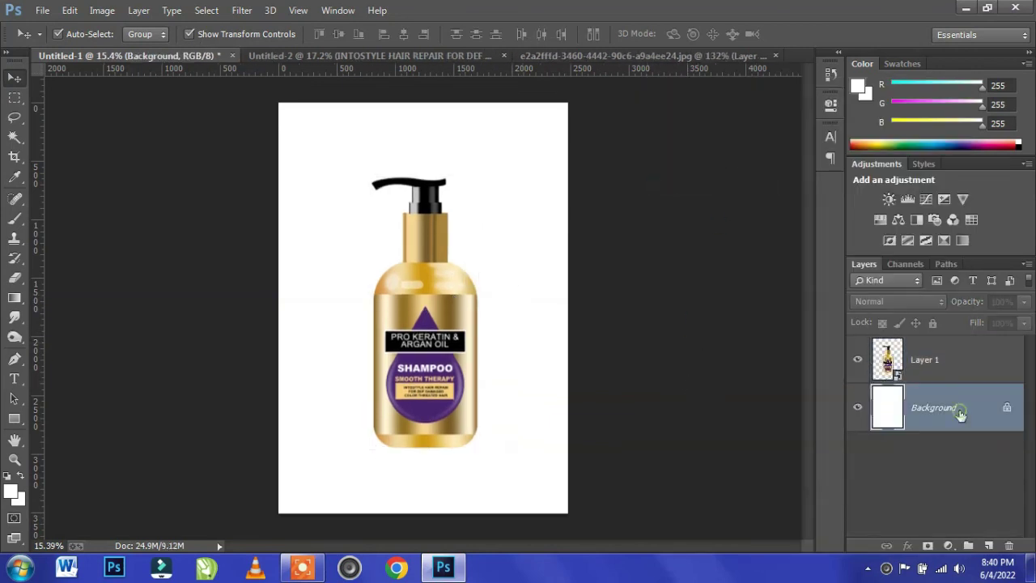
{"action": "left_click", "coordinate": [997, 546]}
{"action": "key", "text": "alt+BackSpace"}
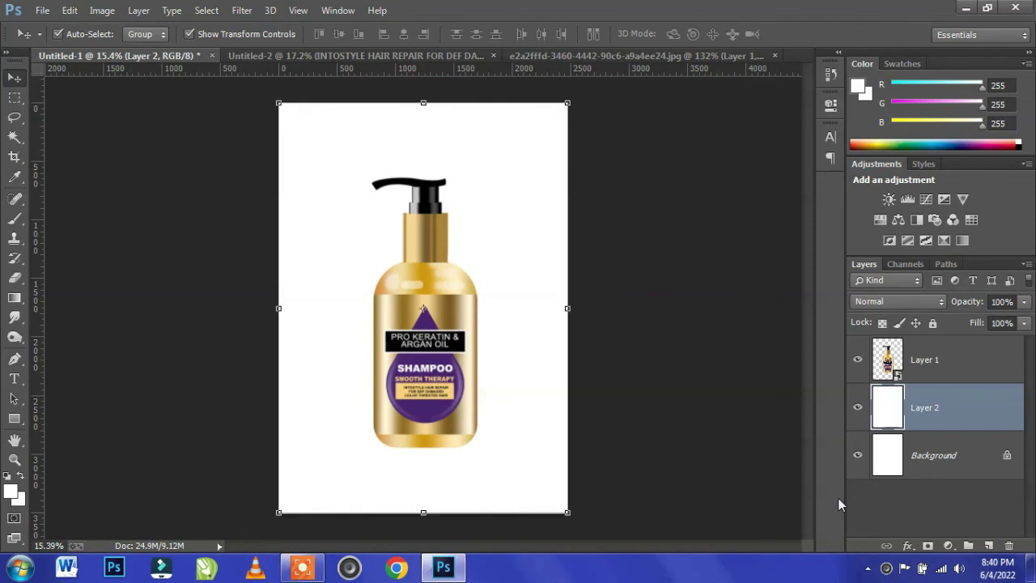
Add a reversed, radial-style Gradient Overlay effect to Layer 2.
{"action": "left_click", "coordinate": [908, 546]}
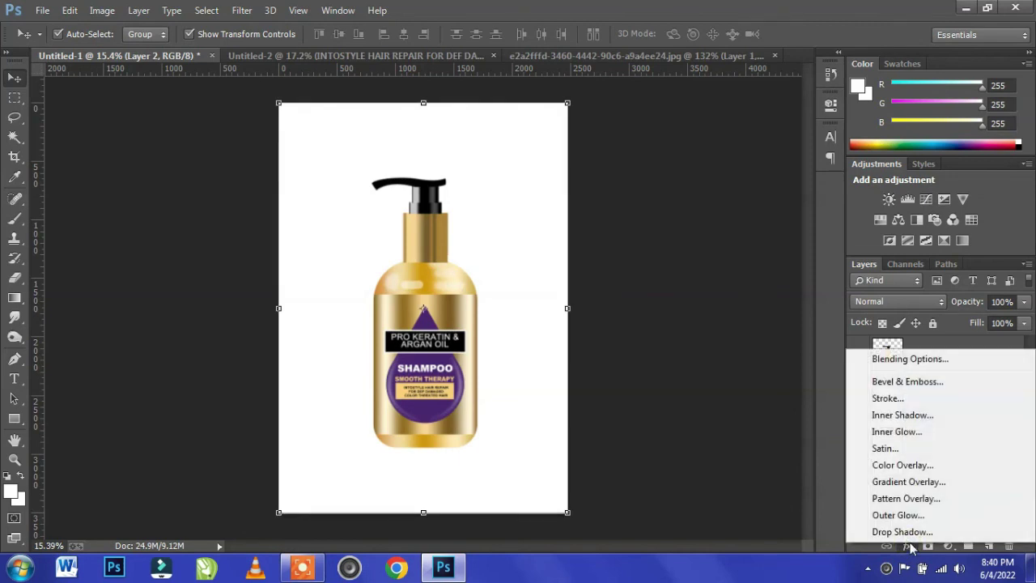
{"action": "left_click", "coordinate": [913, 482]}
{"action": "left_click_drag", "start_coordinate": [342, 71], "coordinate": [603, 112]}
{"action": "left_click", "coordinate": [789, 216]}
{"action": "left_click", "coordinate": [781, 243]}
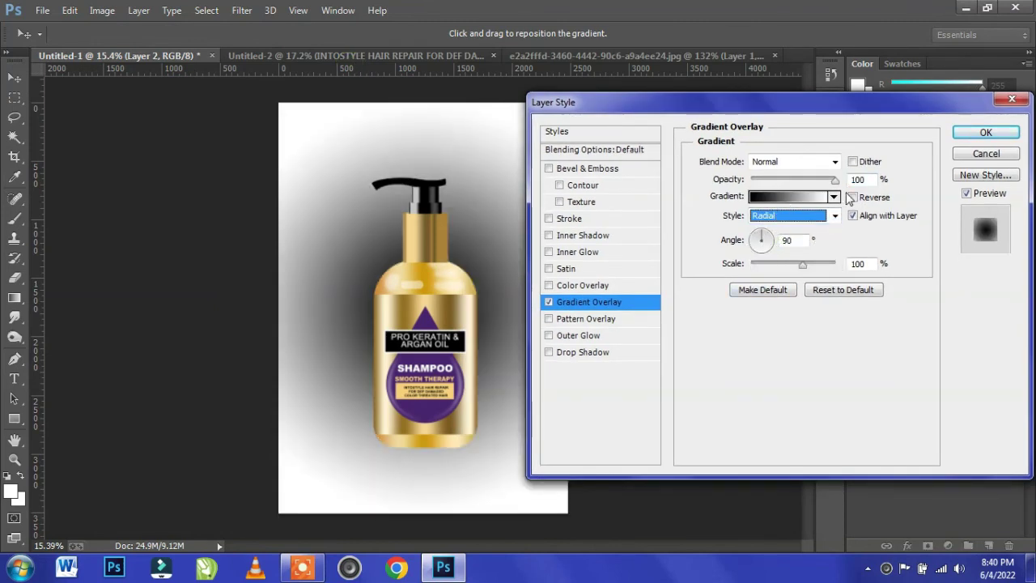
{"action": "left_click", "coordinate": [851, 197]}
Set gradient stops to muted tan and white at 72%, apply, and nudge the bottle.
{"action": "left_click", "coordinate": [770, 197]}
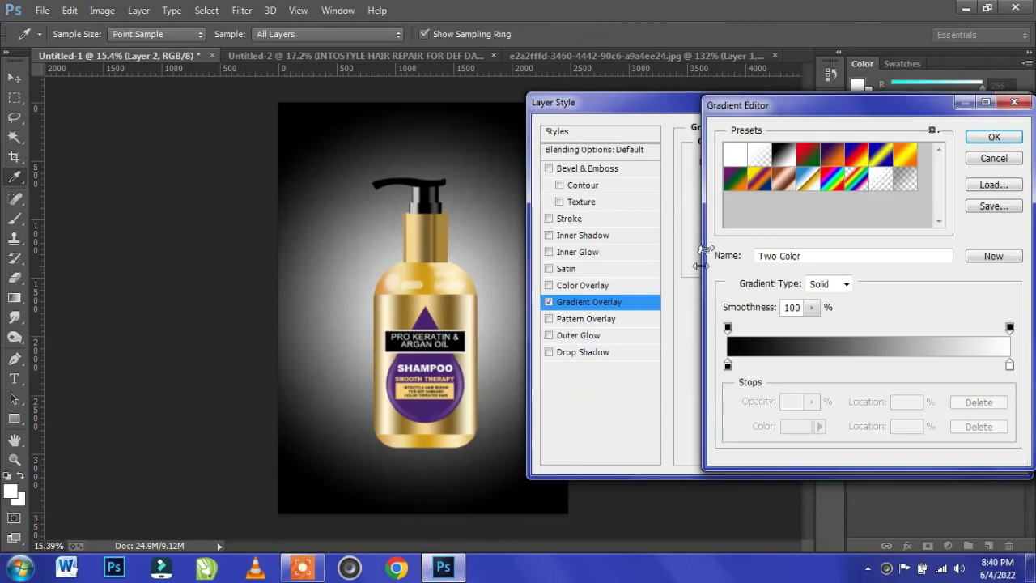
{"action": "left_click_drag", "start_coordinate": [728, 365], "coordinate": [698, 366]}
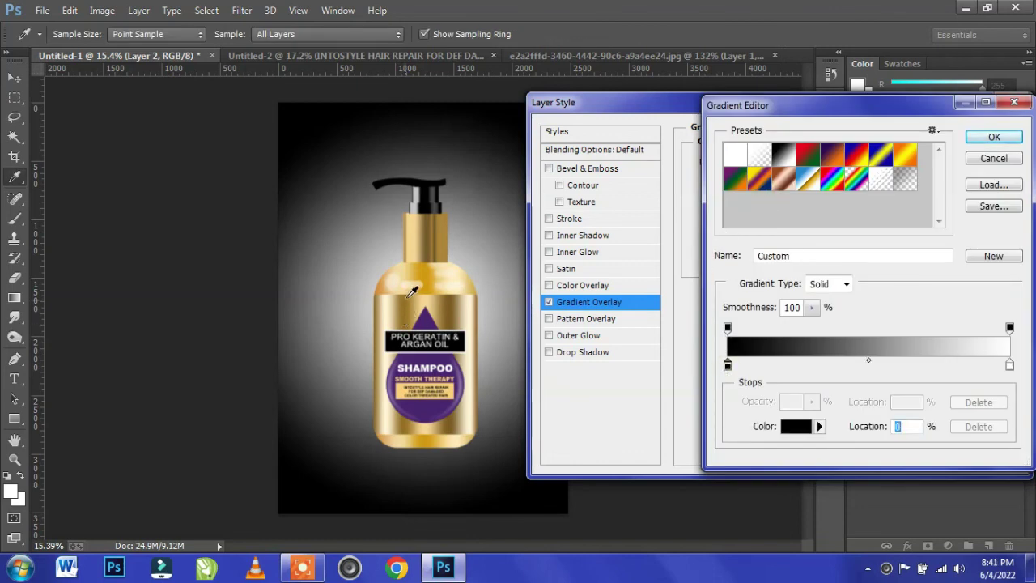
{"action": "left_click", "coordinate": [424, 272]}
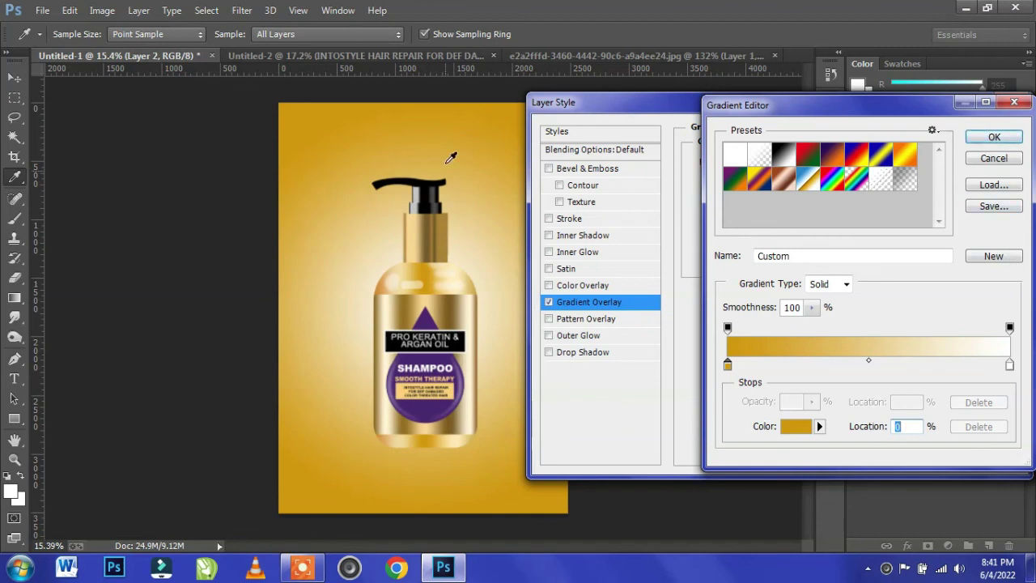
{"action": "left_click", "coordinate": [441, 302]}
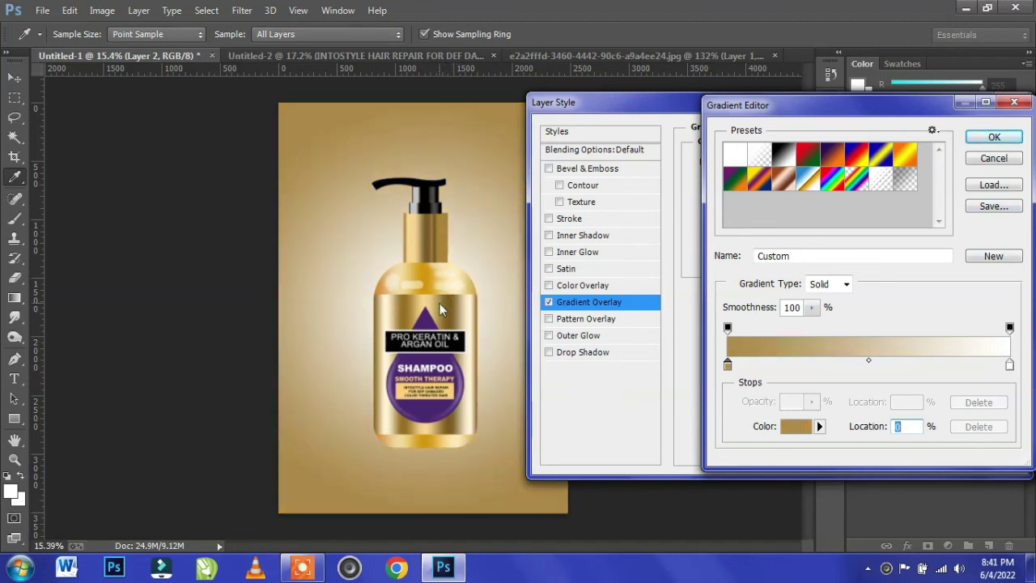
{"action": "left_click", "coordinate": [1010, 365]}
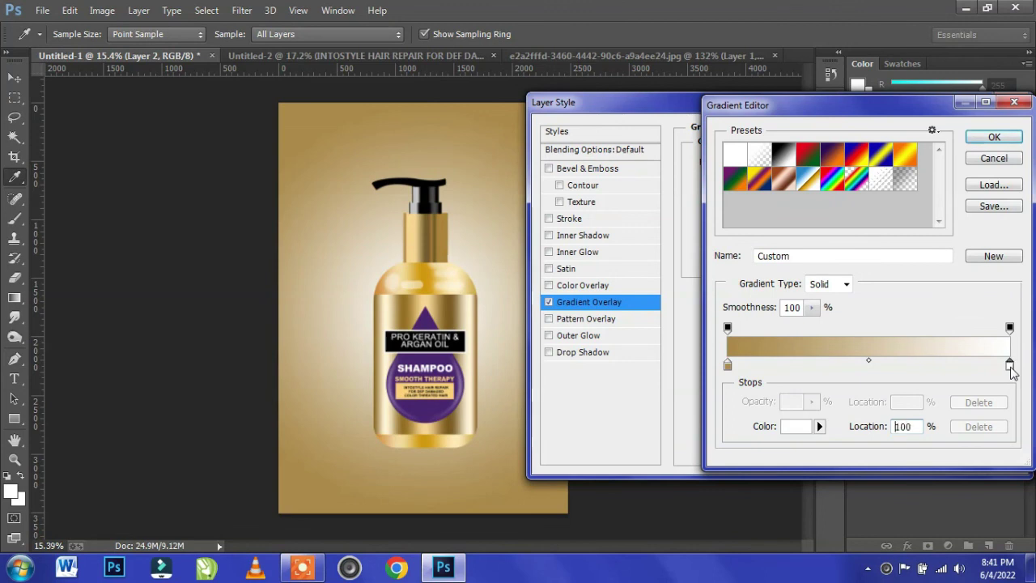
{"action": "left_click_drag", "start_coordinate": [1009, 365], "coordinate": [931, 365]}
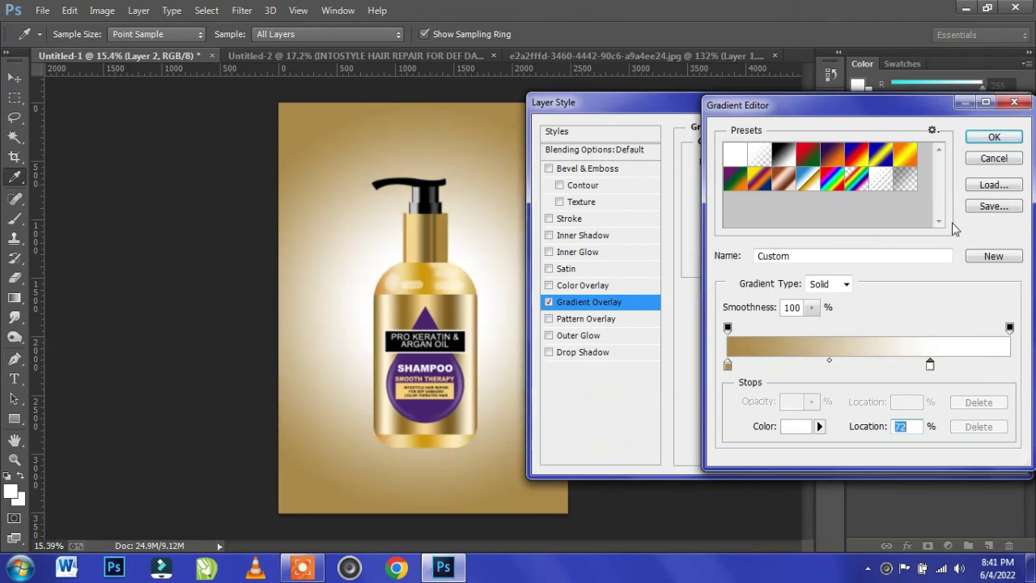
{"action": "left_click", "coordinate": [980, 138]}
{"action": "left_click", "coordinate": [979, 133]}
{"action": "left_click_drag", "start_coordinate": [432, 243], "coordinate": [443, 233]}
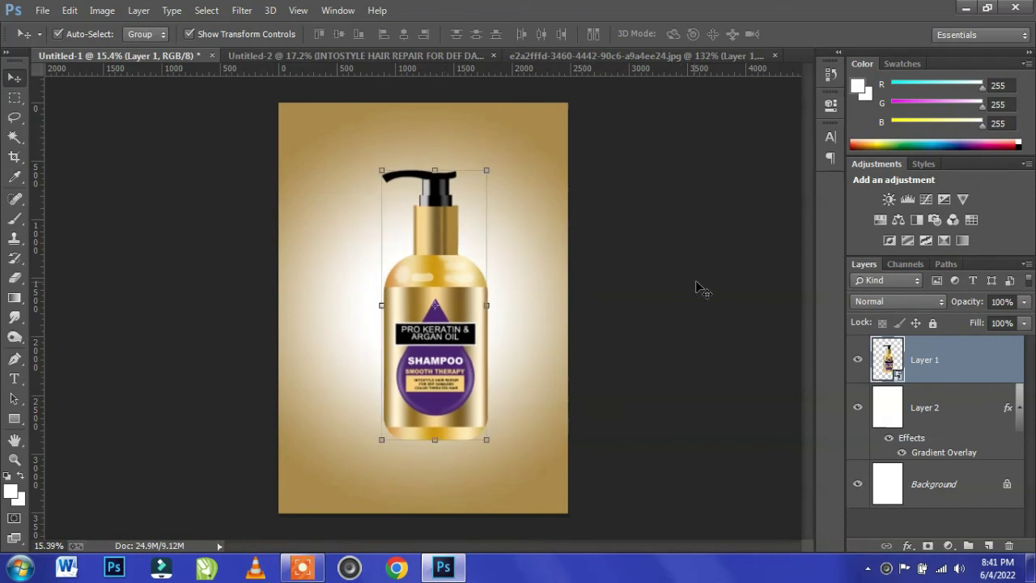
{"action": "left_click", "coordinate": [694, 286]}
{"action": "left_click", "coordinate": [427, 235]}
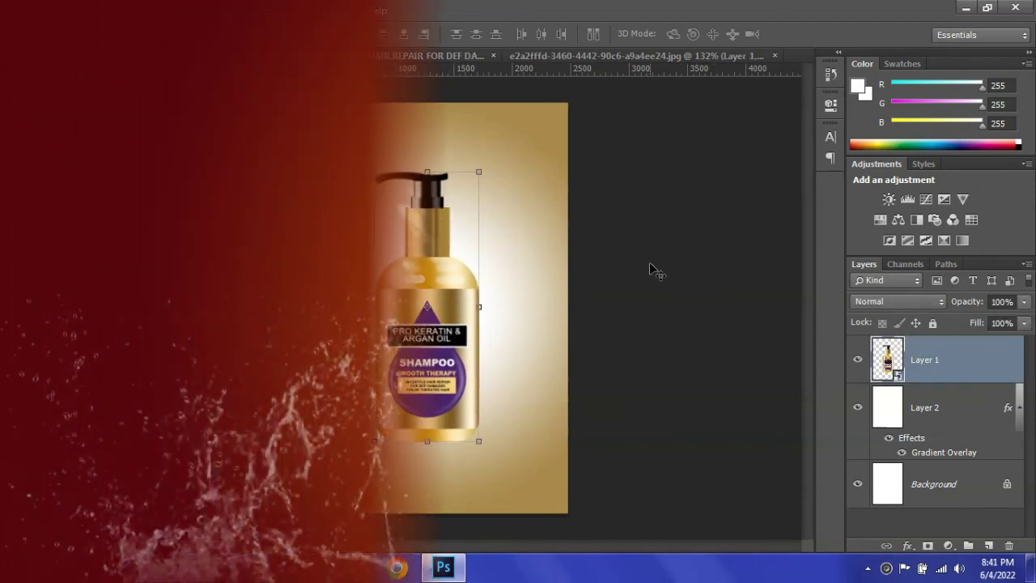